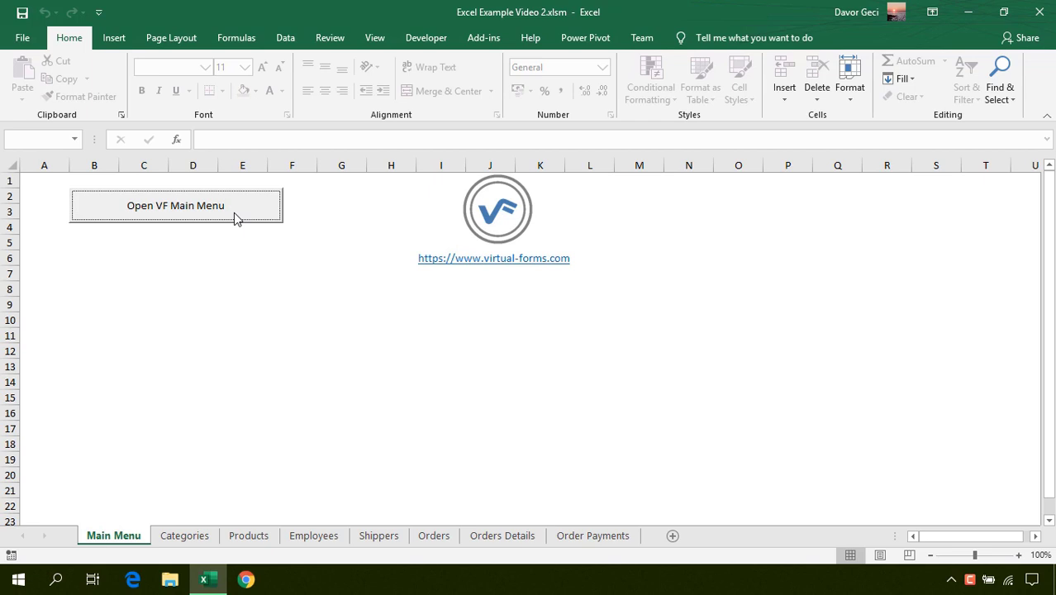
Open the VF Main Menu, expand its form list, and find product 20 in the Products form
{"action": "left_click", "coordinate": [234, 213]}
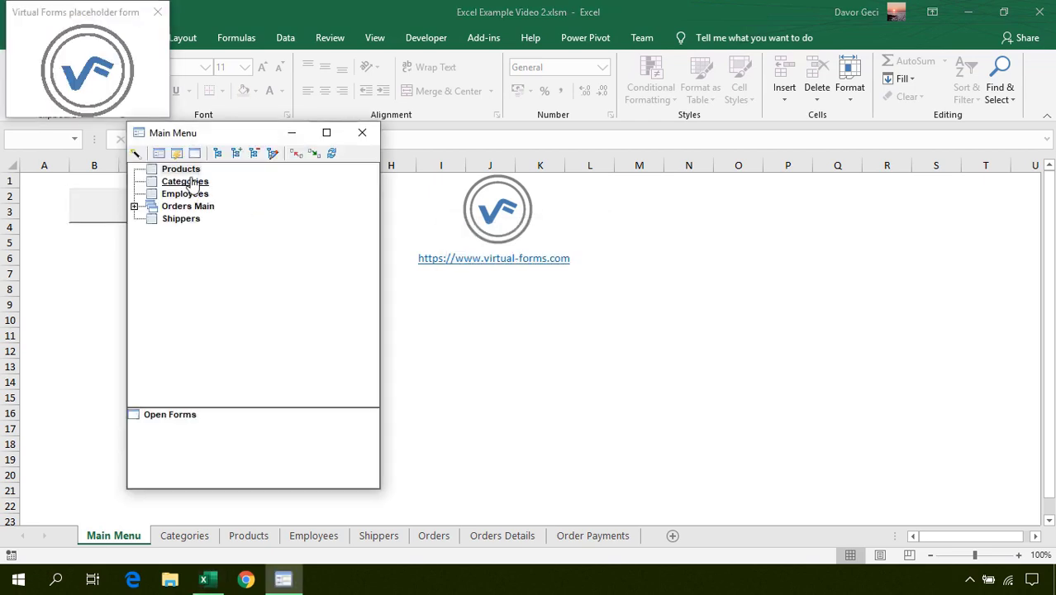
{"action": "left_click", "coordinate": [314, 156]}
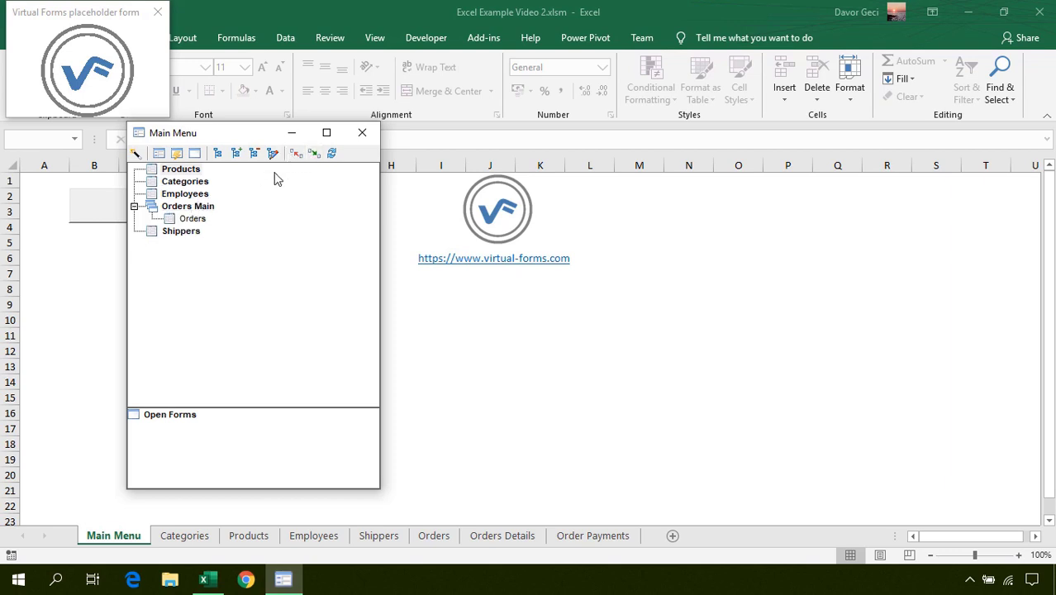
{"action": "left_click", "coordinate": [182, 170]}
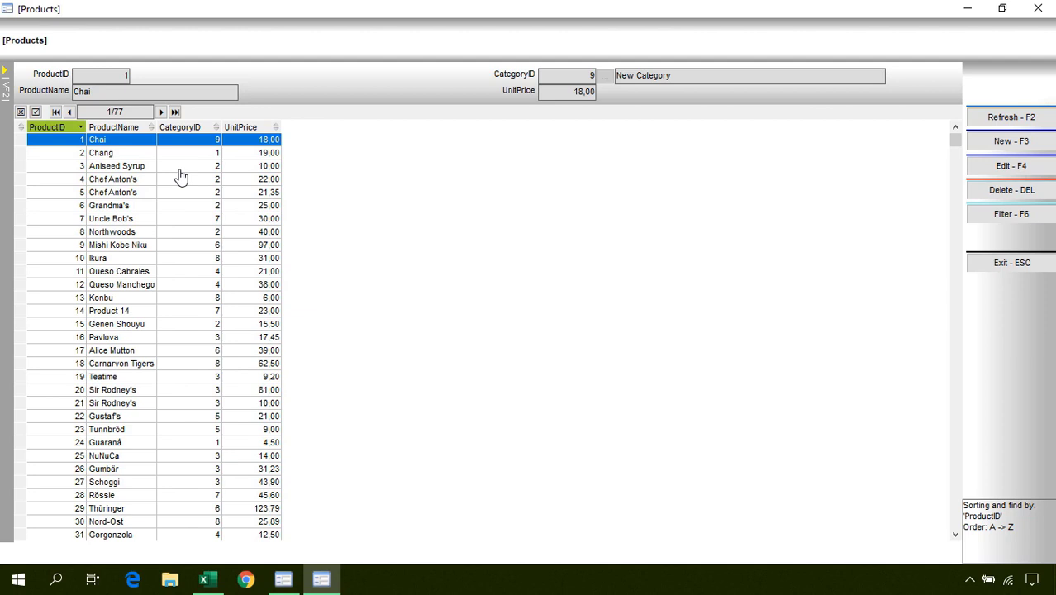
{"action": "type", "text": "20"}
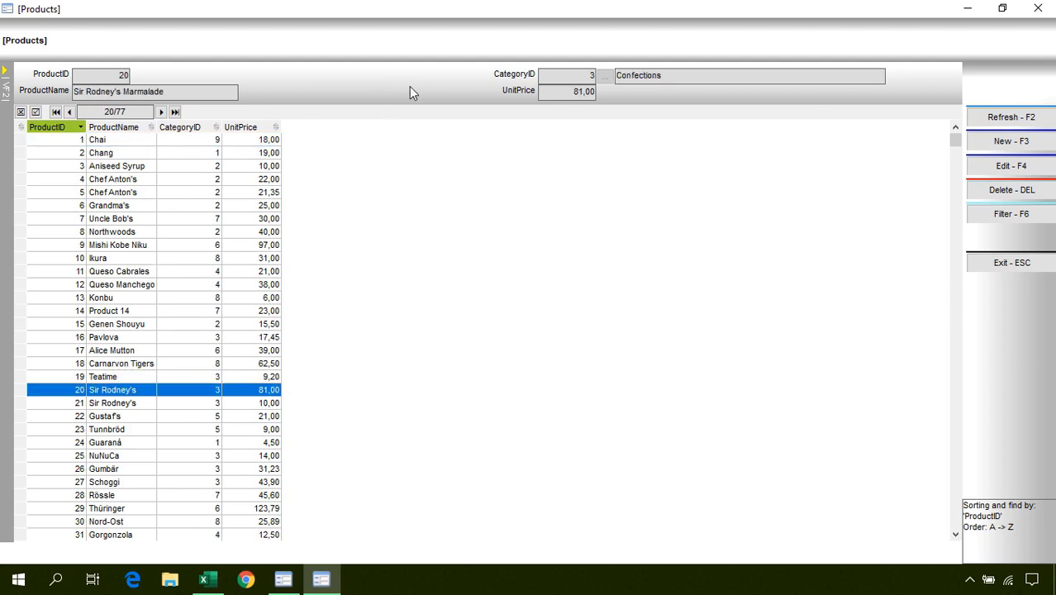
Put product 20 into edit mode and pick the Seafood category from the existing CategoryID choices
{"action": "key", "text": "F4"}
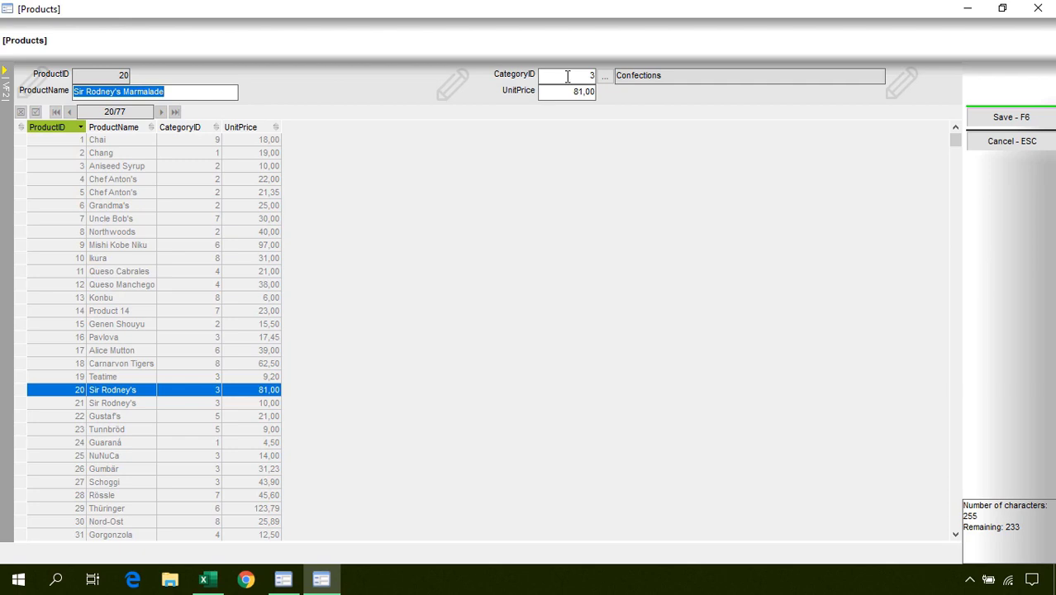
{"action": "left_click", "coordinate": [566, 77]}
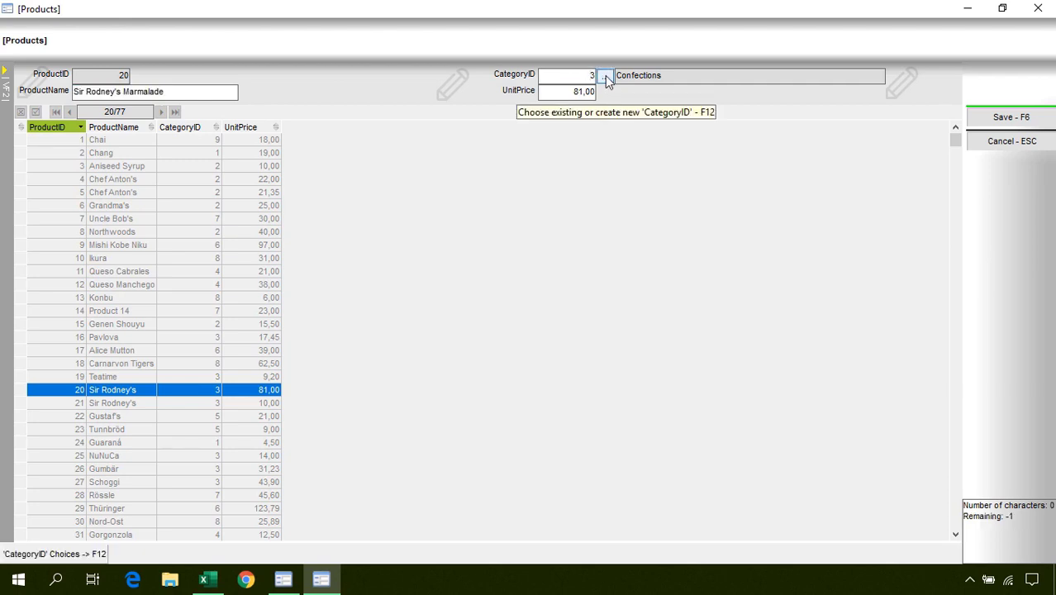
{"action": "left_click", "coordinate": [605, 79]}
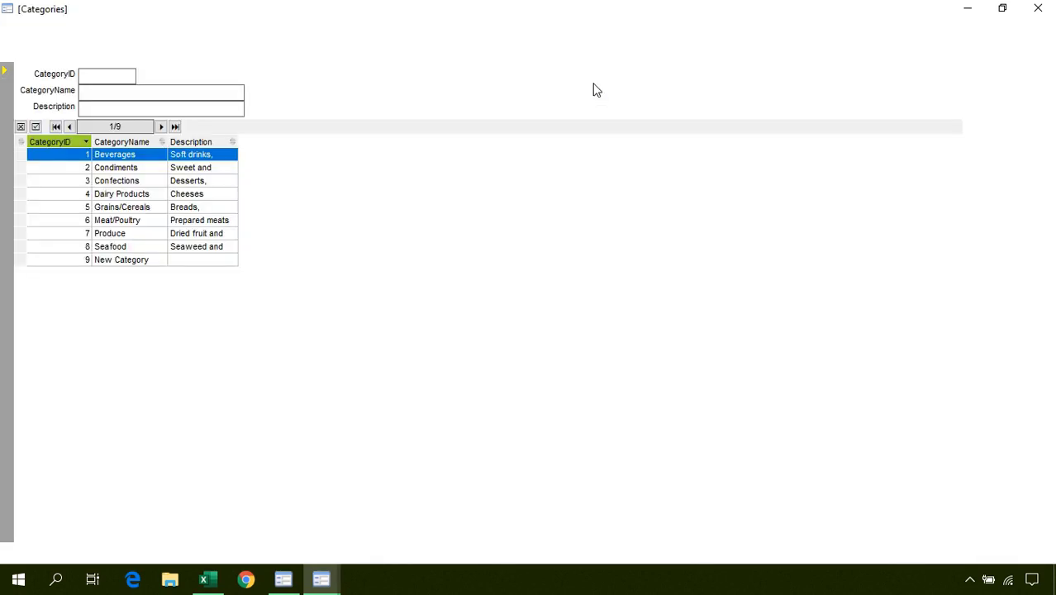
{"action": "left_click", "coordinate": [107, 245]}
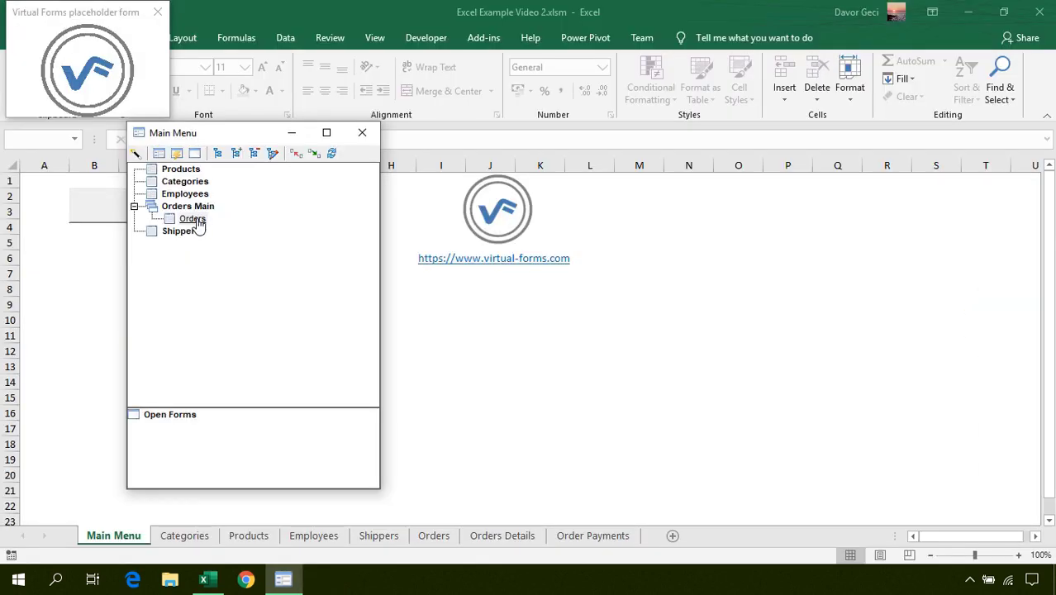
Open the Orders form, select the fifth order, and view its order details and order payments
{"action": "double_click", "coordinate": [195, 220]}
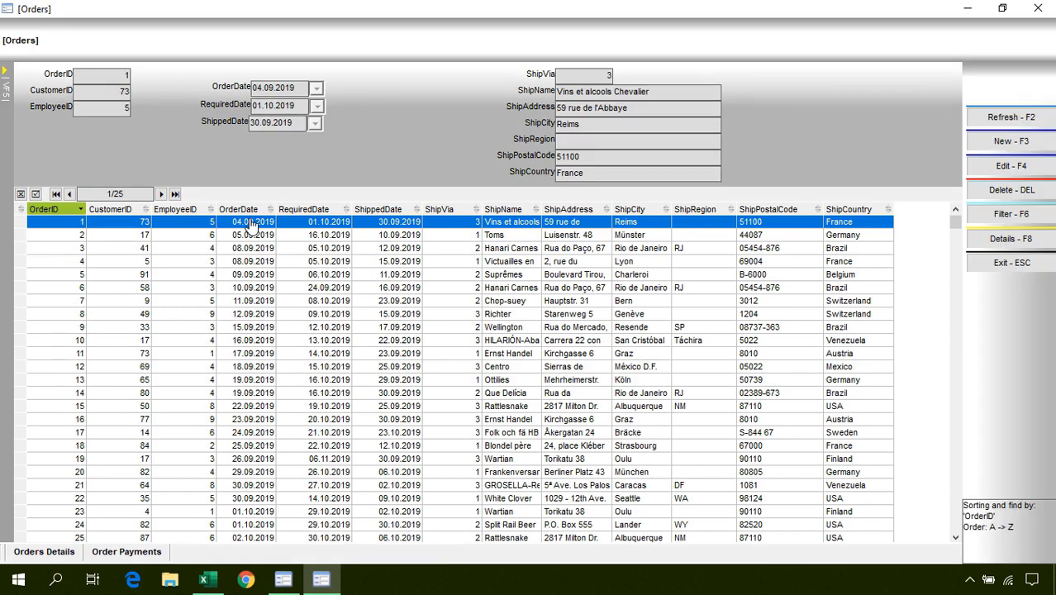
{"action": "left_click", "coordinate": [344, 278]}
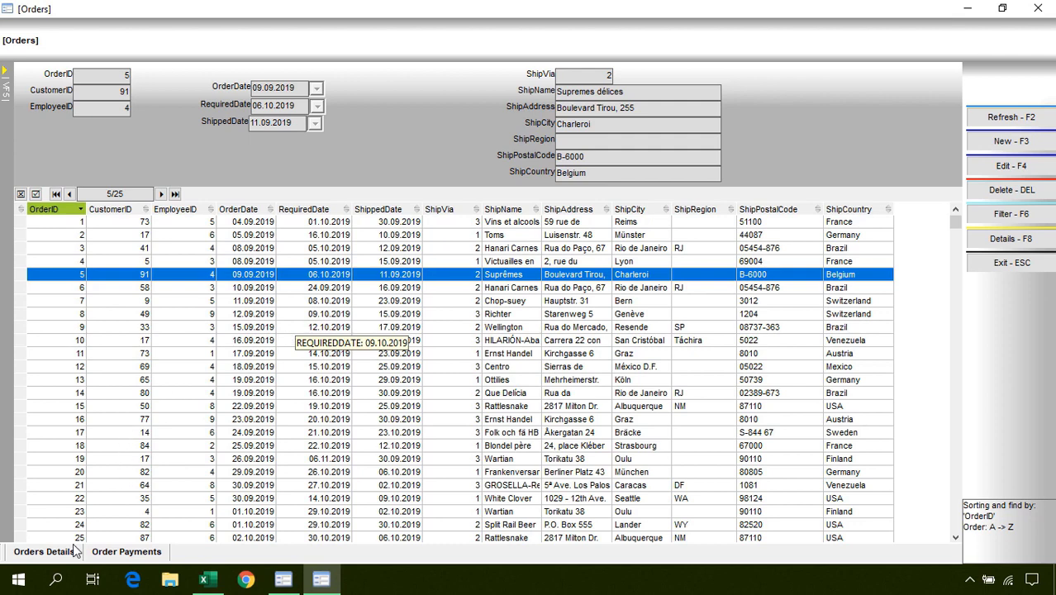
{"action": "left_click", "coordinate": [44, 552]}
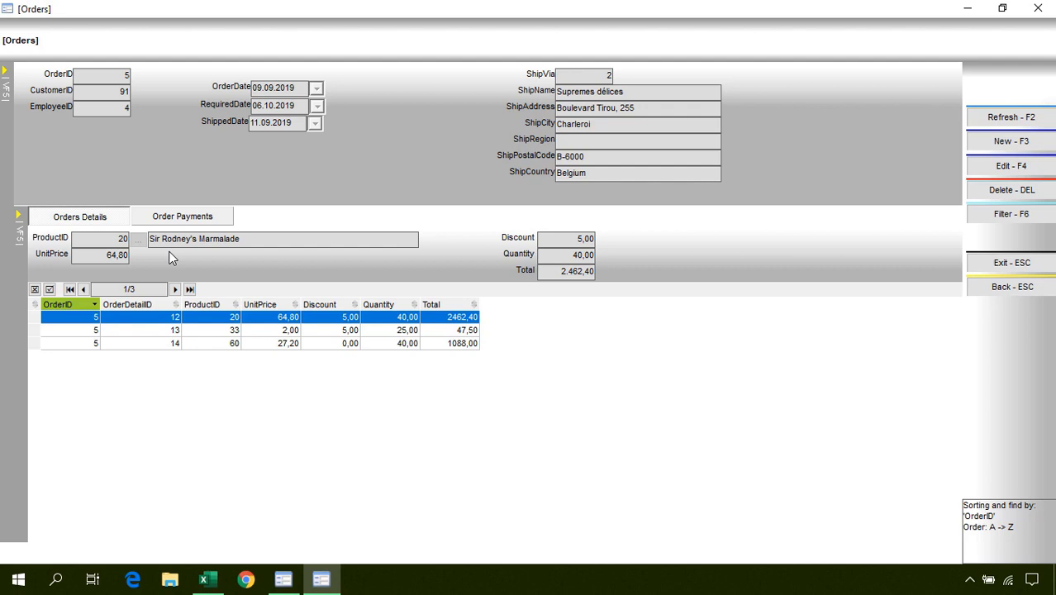
{"action": "left_click", "coordinate": [189, 218]}
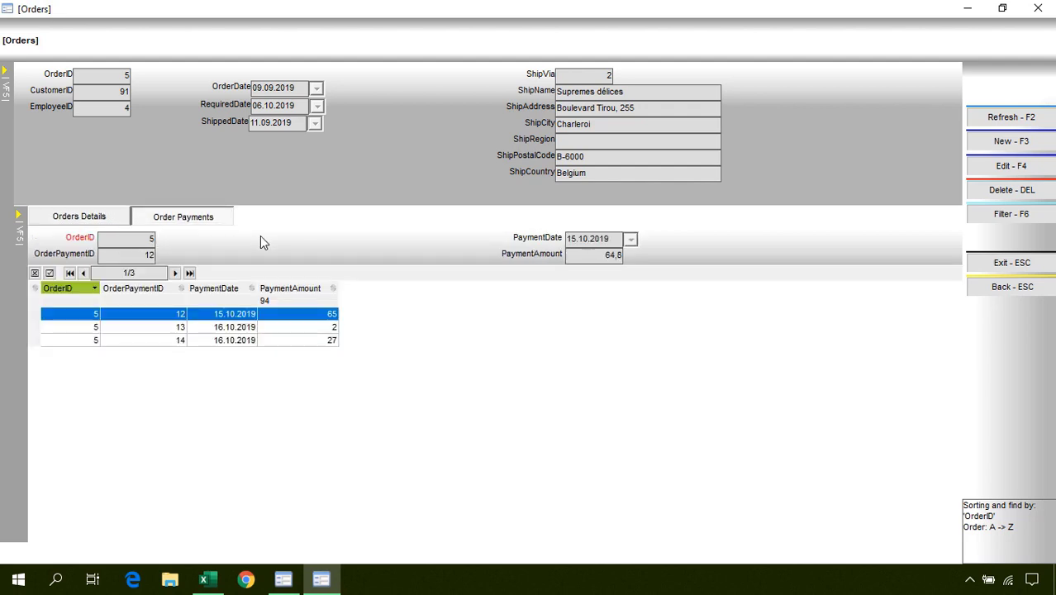
Close the Orders form and the VF Main Menu, and view the Categories and Products worksheets
{"action": "left_click", "coordinate": [1010, 263]}
{"action": "left_click", "coordinate": [364, 133]}
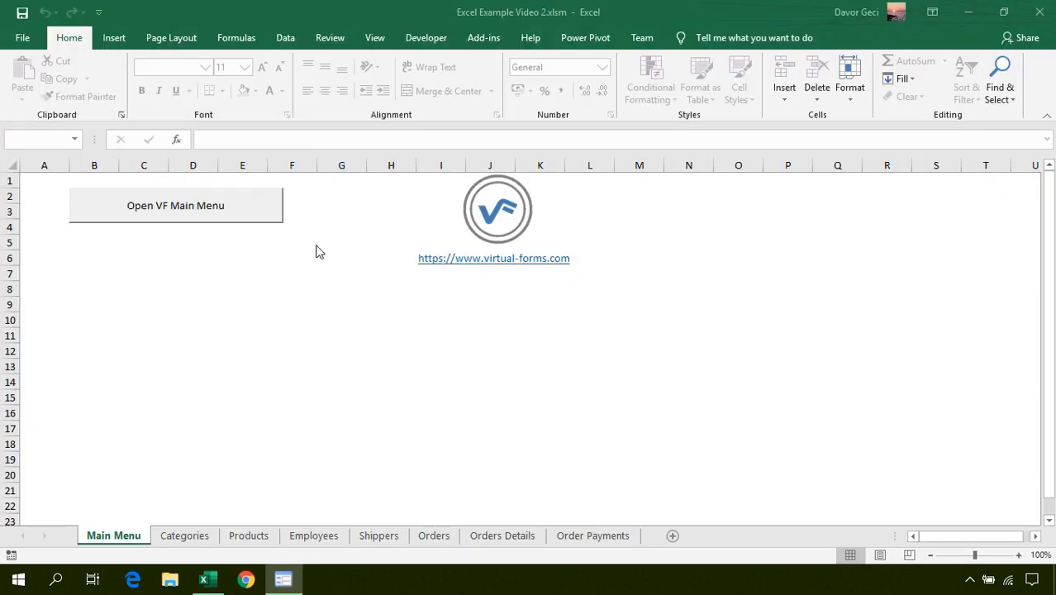
{"action": "left_click", "coordinate": [181, 537]}
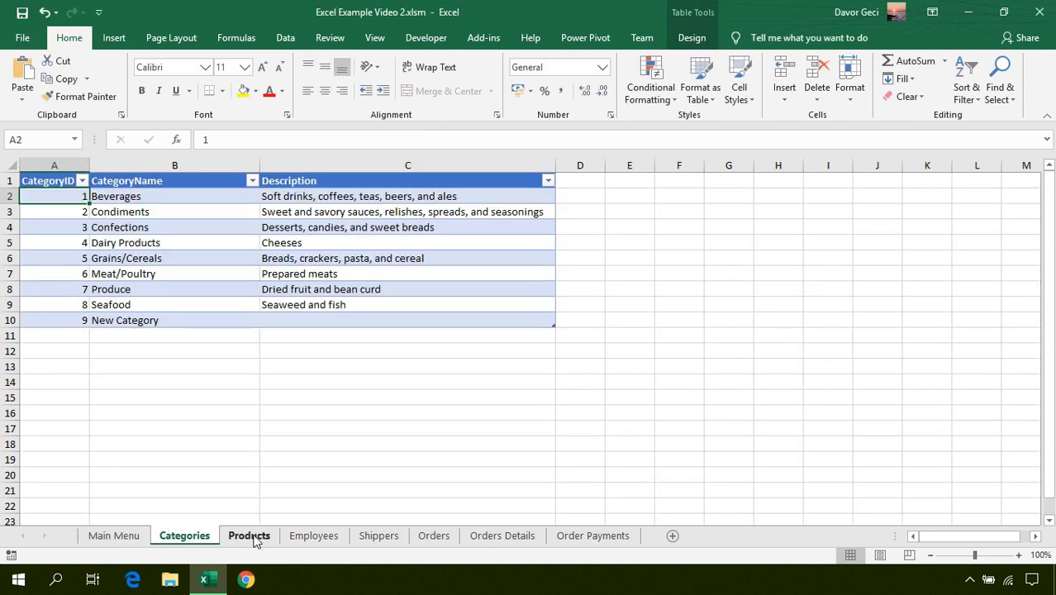
{"action": "left_click", "coordinate": [255, 539]}
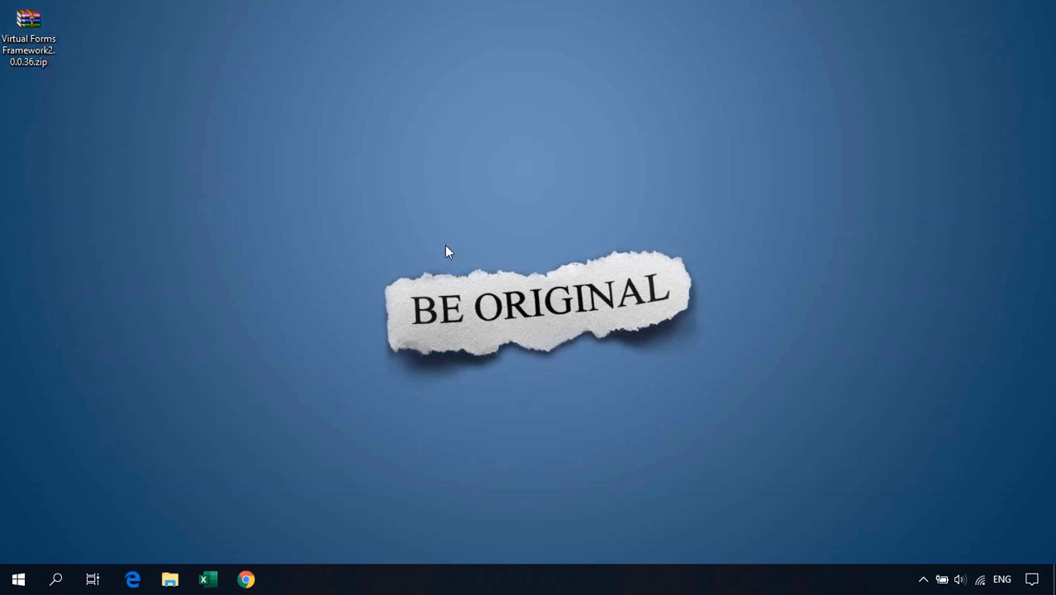
Extract Virtual Forms Framework2.0.0.36.zip onto the desktop and open the Virtual Forms Framework folder with a wider Name column
{"action": "right_click", "coordinate": [31, 54]}
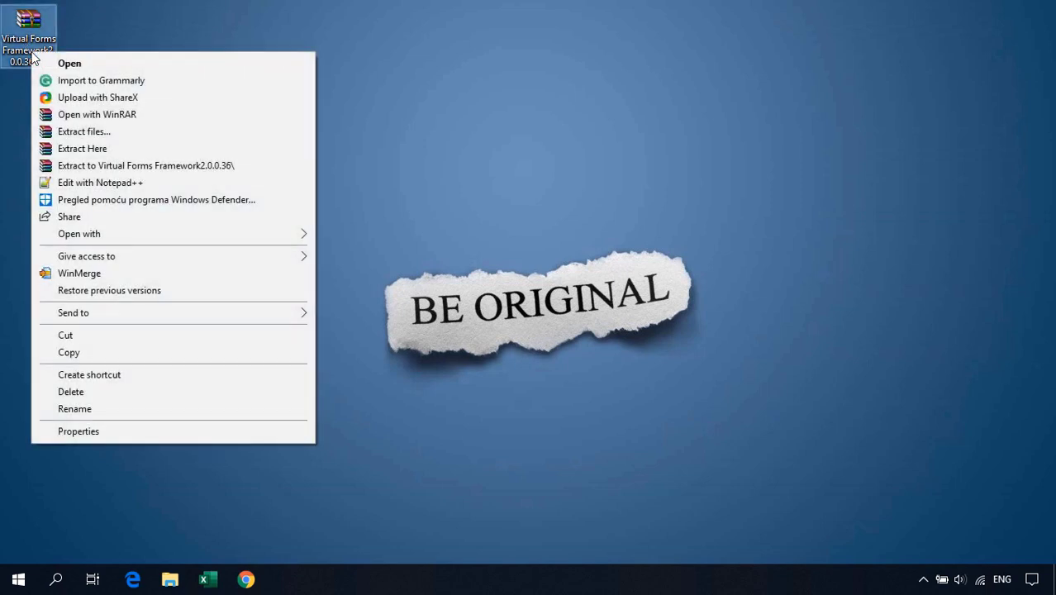
{"action": "left_click", "coordinate": [91, 149]}
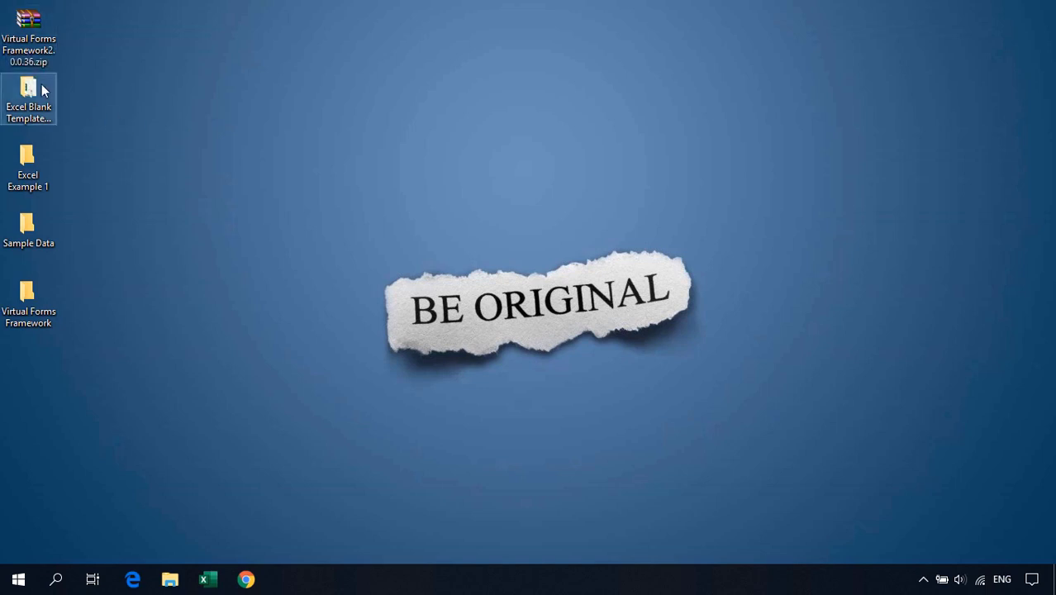
{"action": "double_click", "coordinate": [42, 291]}
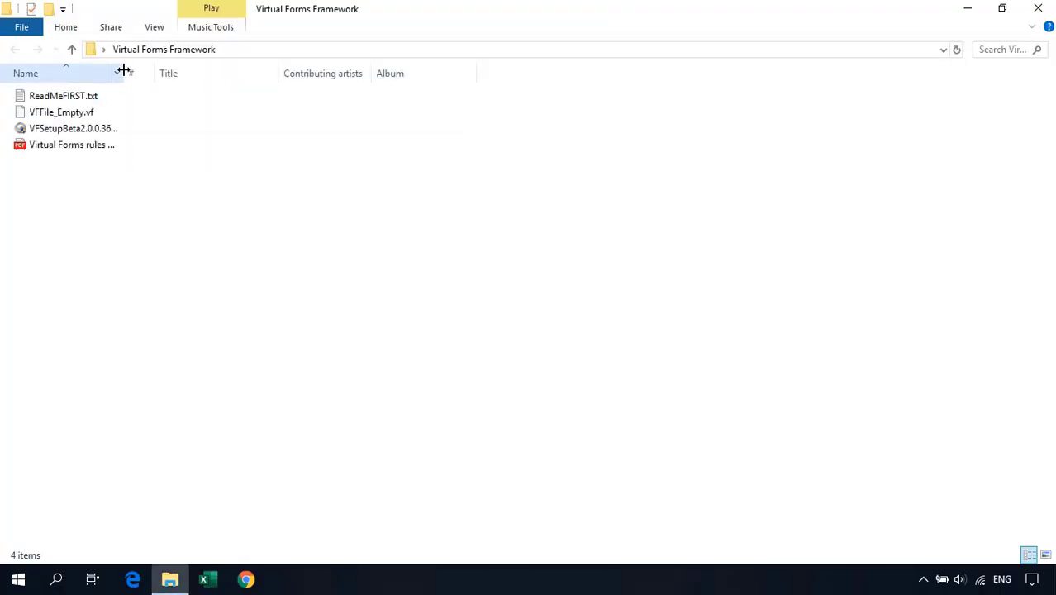
{"action": "left_click_drag", "start_coordinate": [123, 71], "coordinate": [309, 88]}
Launch VFSetupBeta2.0.0.36.exe and quit its setup wizard at the welcome page
{"action": "left_click", "coordinate": [55, 131]}
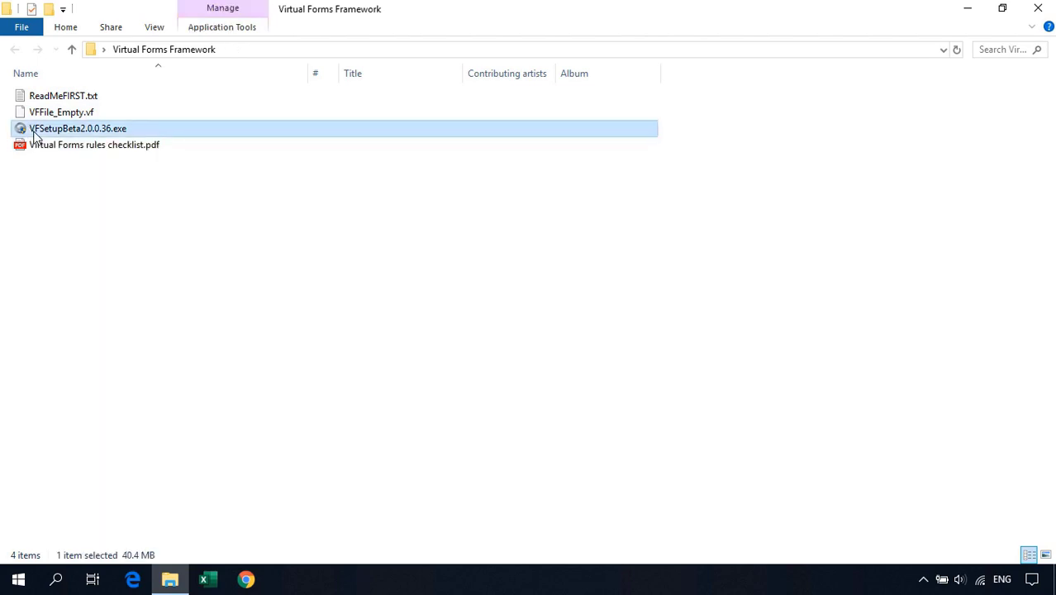
{"action": "double_click", "coordinate": [75, 132]}
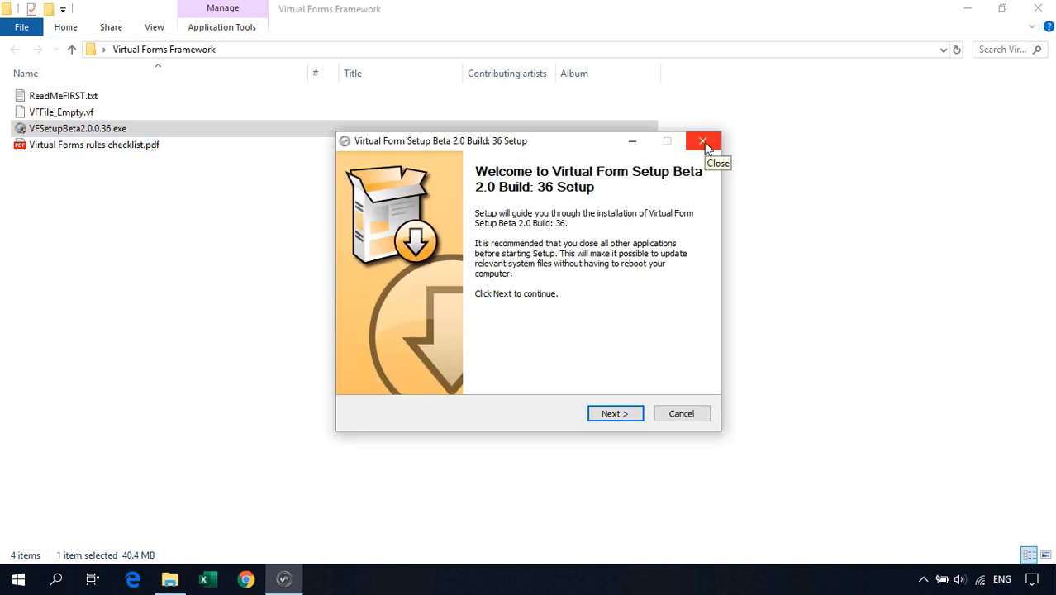
{"action": "left_click", "coordinate": [703, 142]}
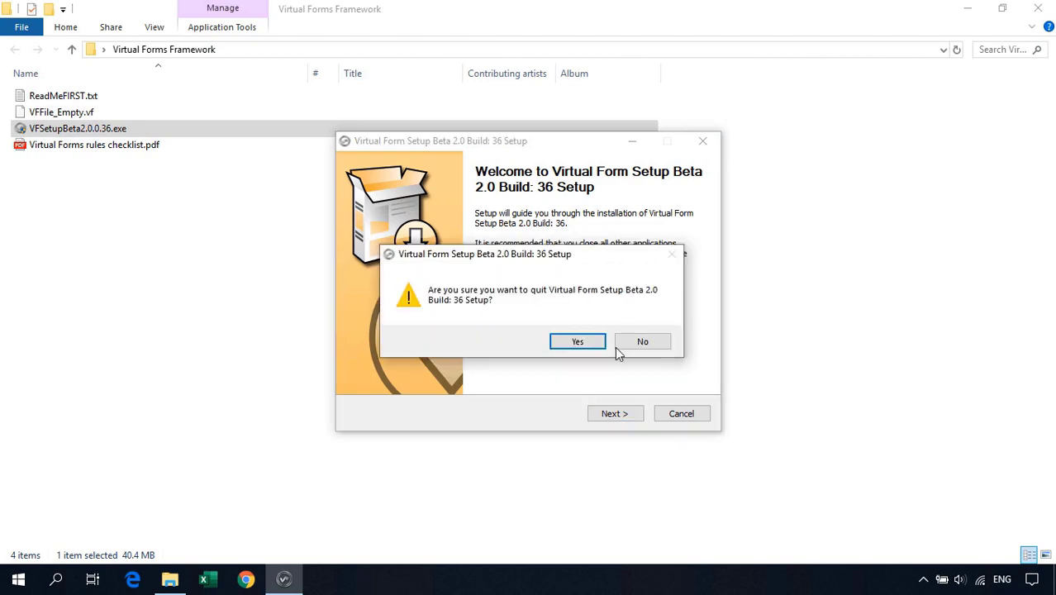
{"action": "left_click", "coordinate": [578, 342]}
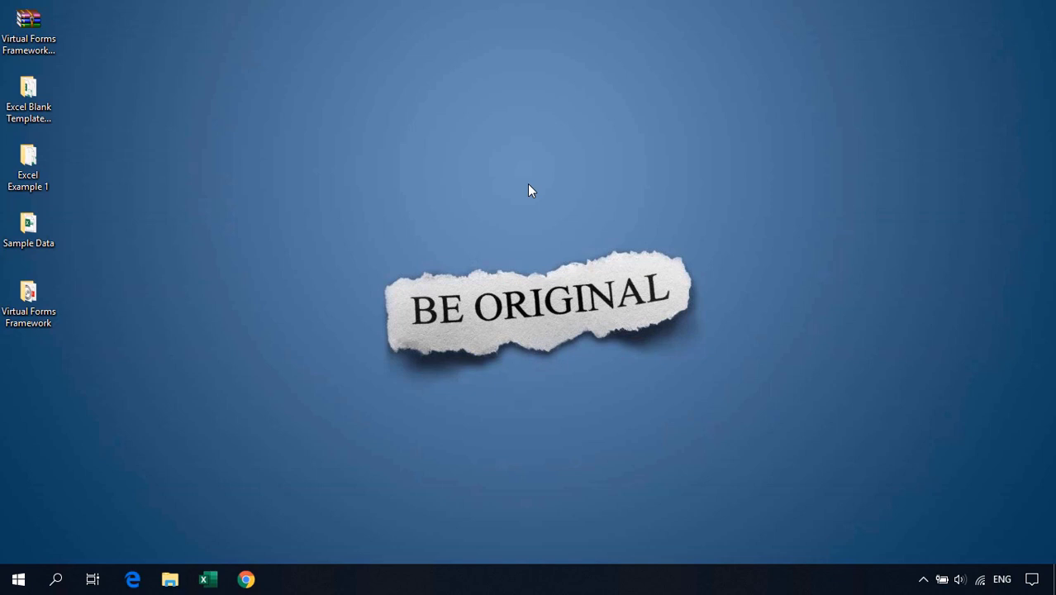
Open the Excel Blank Template v2.36 folder on the desktop and open the Excel Blank Template v2.36.xlsm workbook
{"action": "left_click", "coordinate": [32, 107]}
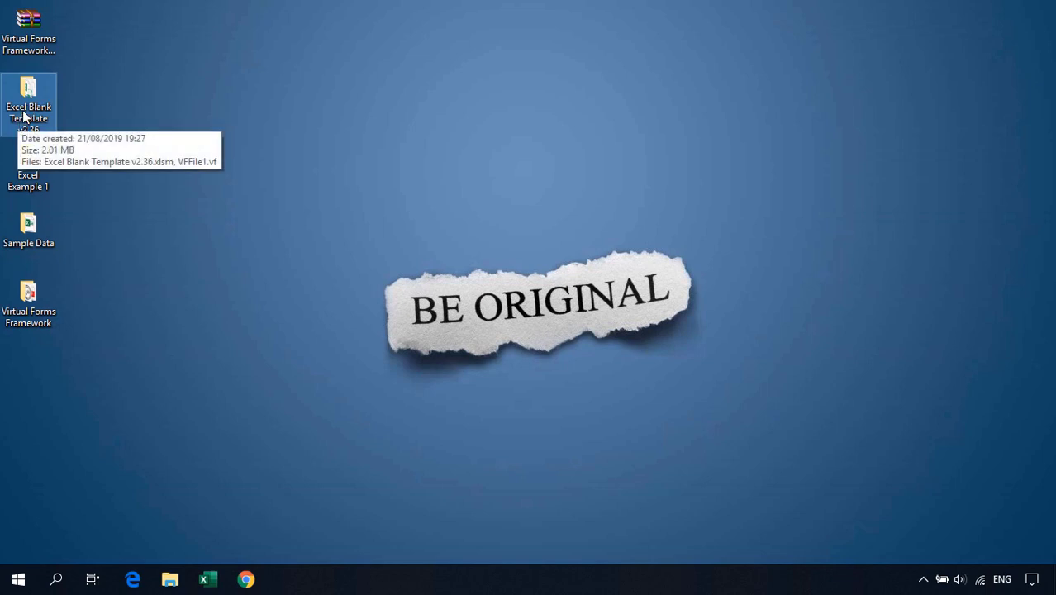
{"action": "double_click", "coordinate": [27, 95]}
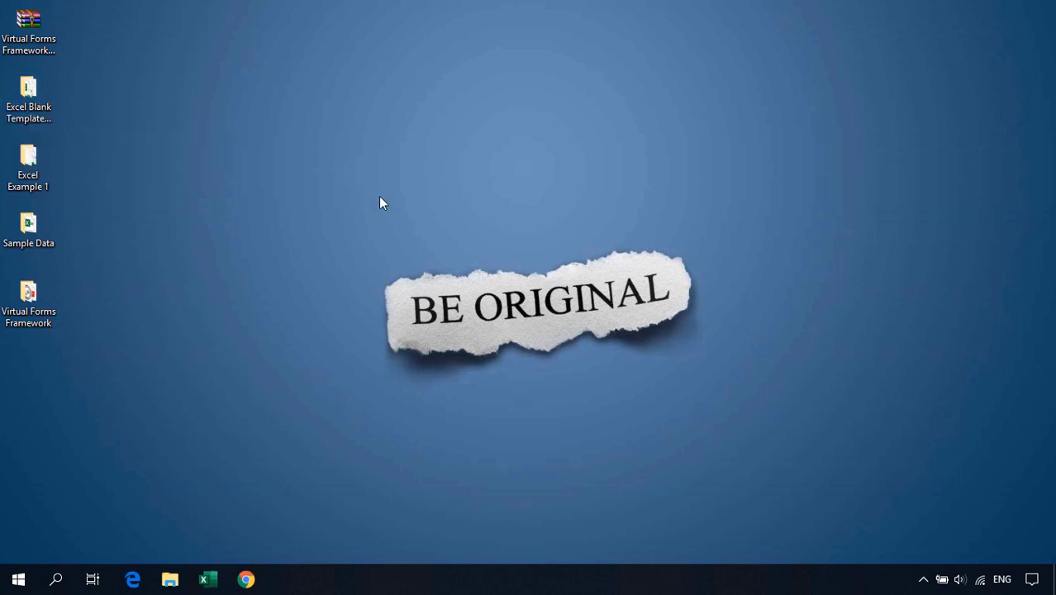
{"action": "left_click", "coordinate": [55, 101]}
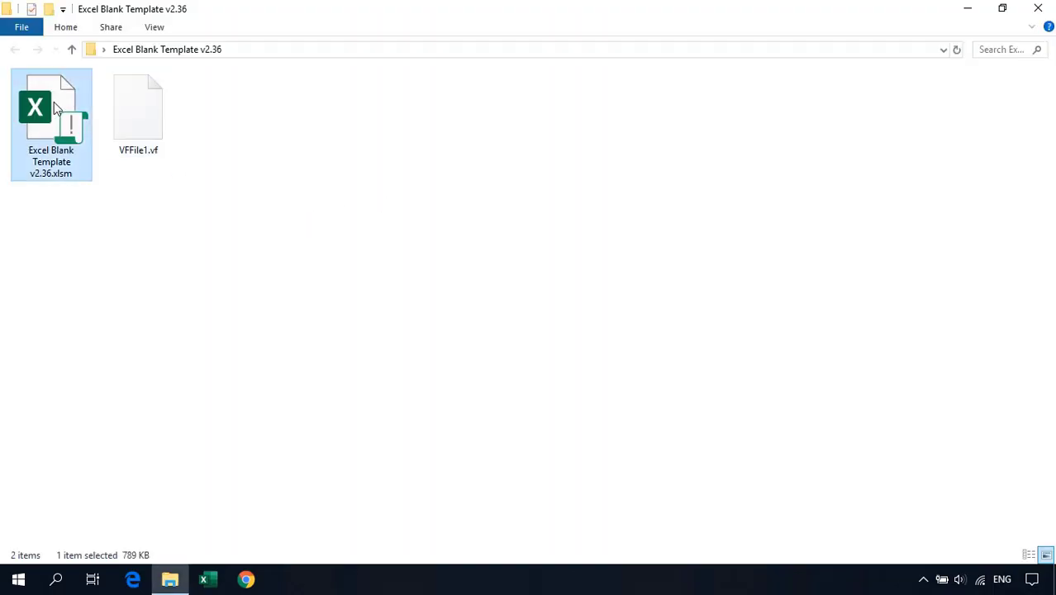
{"action": "left_click", "coordinate": [127, 127]}
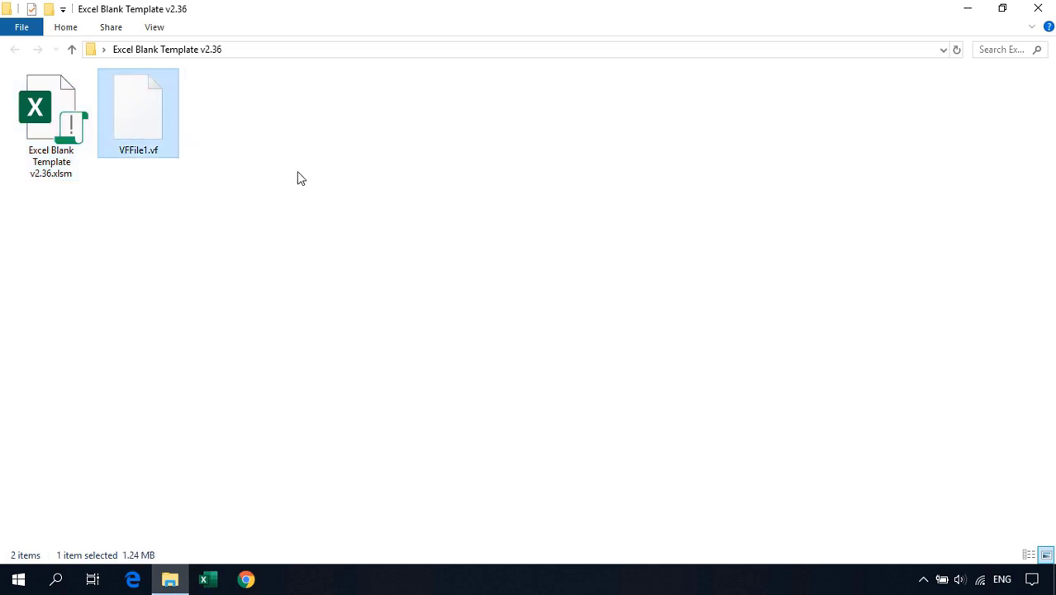
{"action": "left_click", "coordinate": [349, 206]}
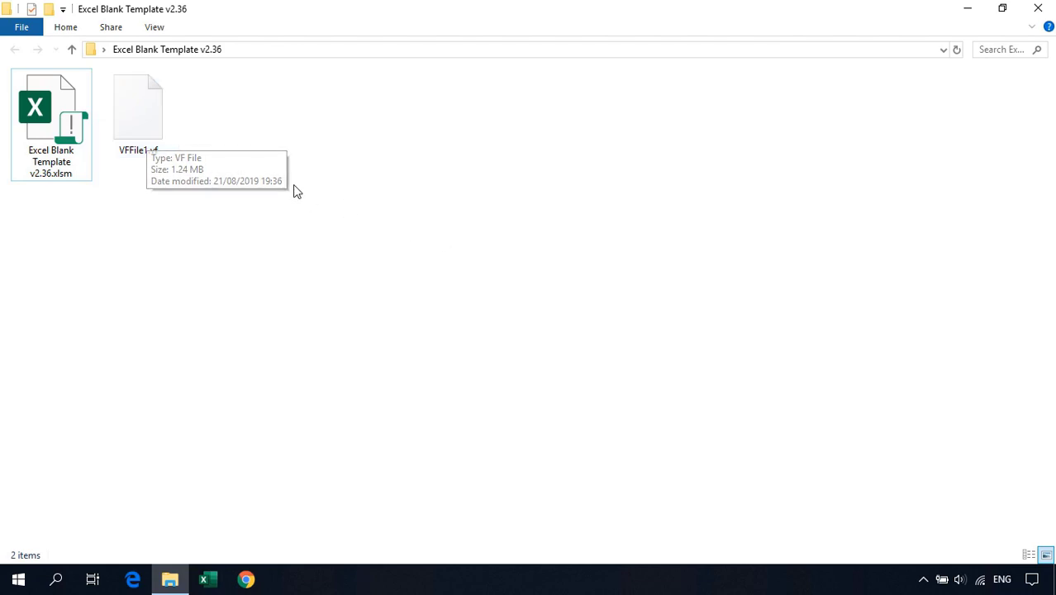
{"action": "left_click", "coordinate": [146, 118]}
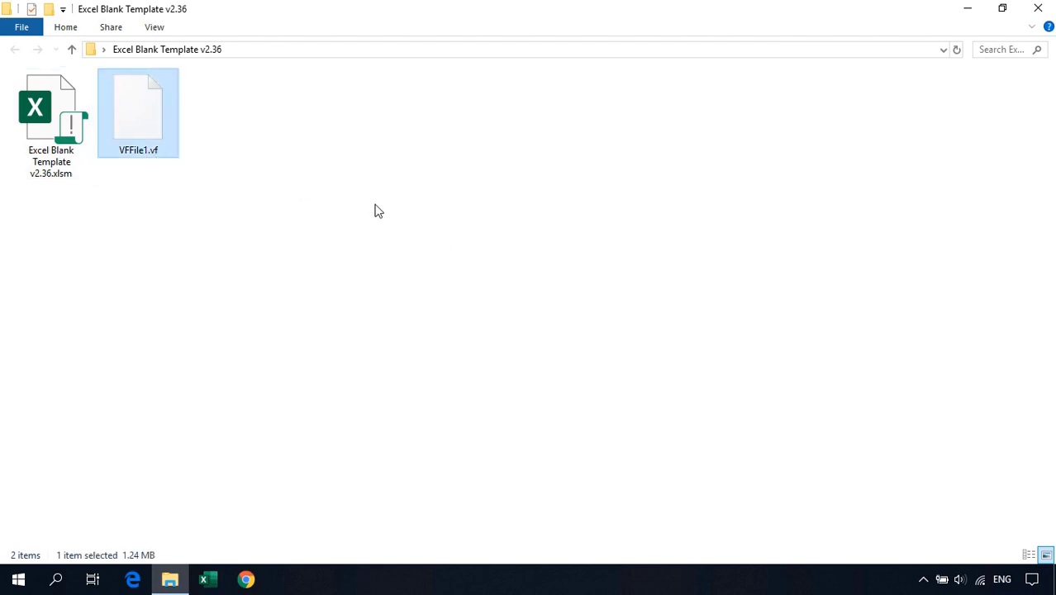
{"action": "left_click", "coordinate": [33, 126]}
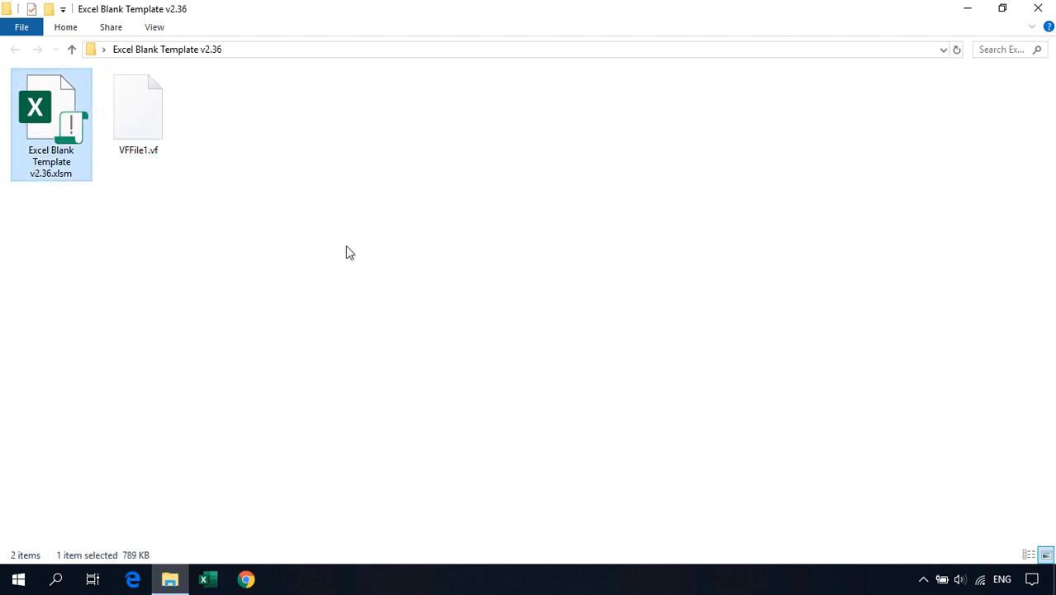
{"action": "double_click", "coordinate": [49, 122]}
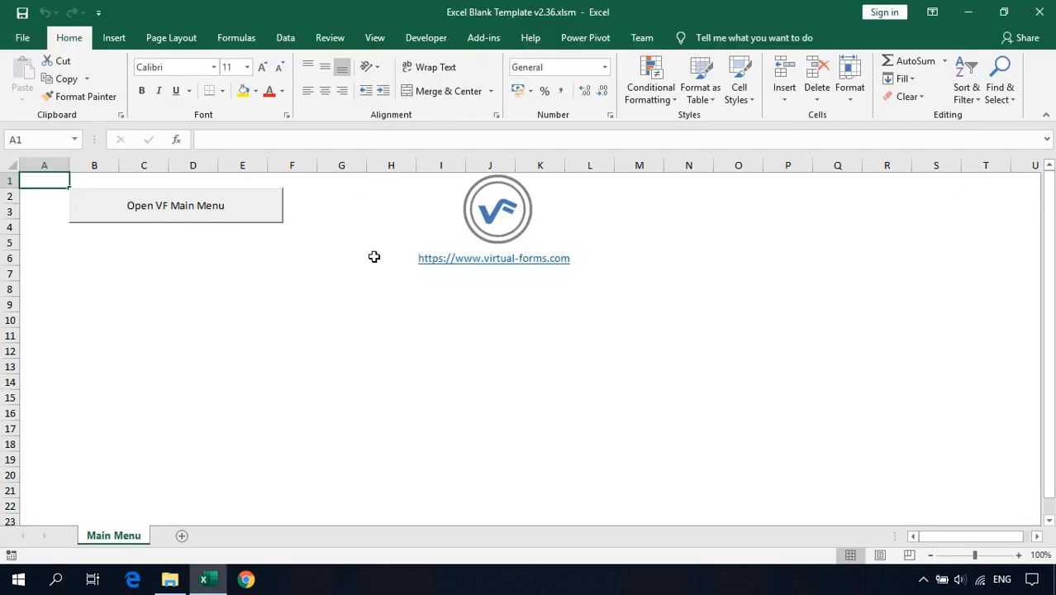
{"action": "left_click", "coordinate": [266, 308]}
{"action": "left_click", "coordinate": [265, 424]}
{"action": "left_click", "coordinate": [99, 292]}
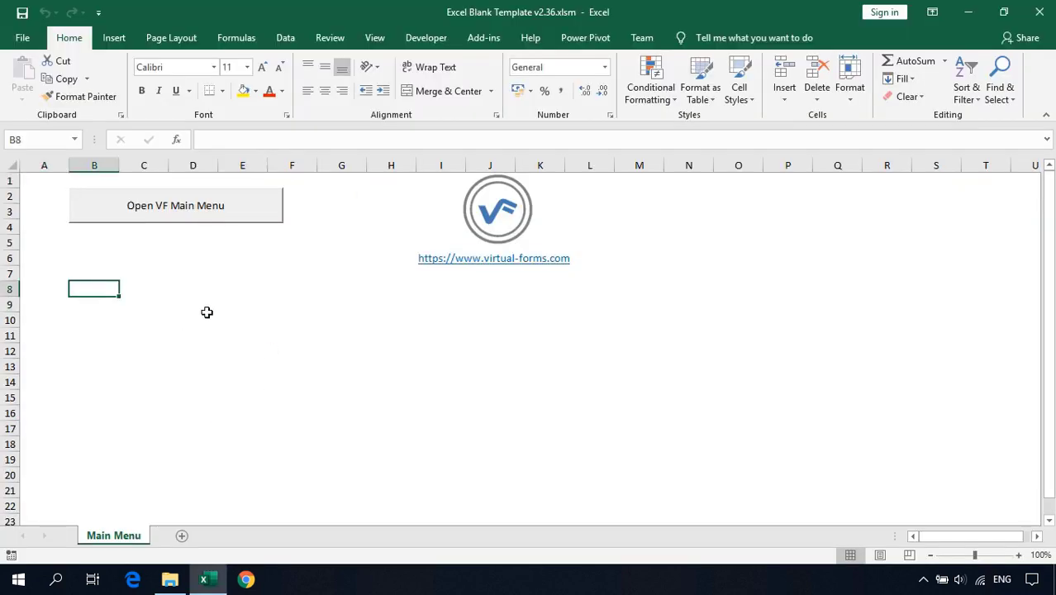
{"action": "left_click", "coordinate": [245, 325]}
{"action": "left_click", "coordinate": [213, 428]}
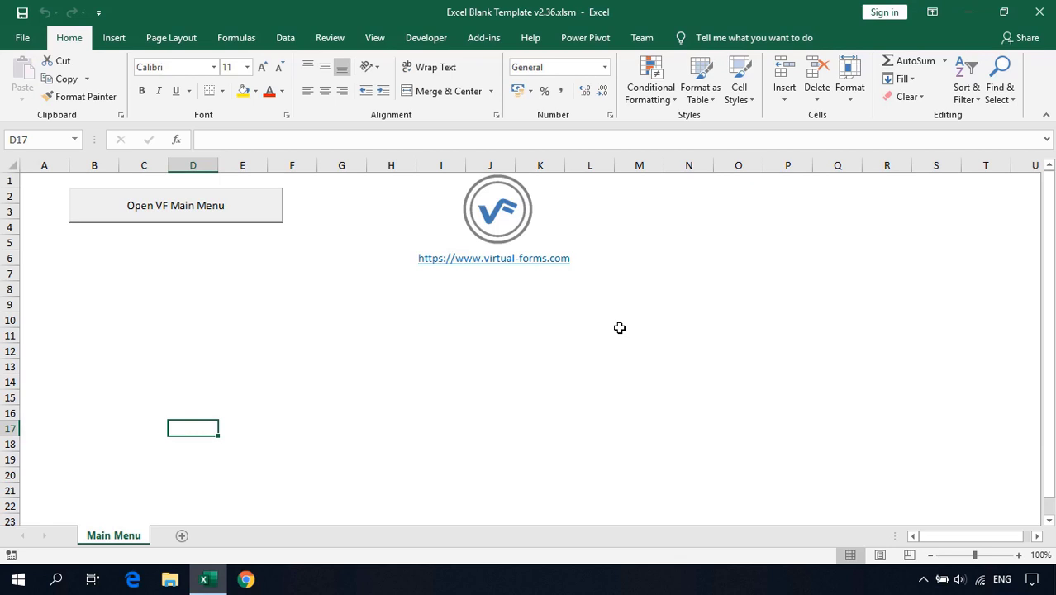
Minimize the template workbook and open Sample data Orders.xlsx from the Sample Data folder on the desktop
{"action": "left_click", "coordinate": [969, 17]}
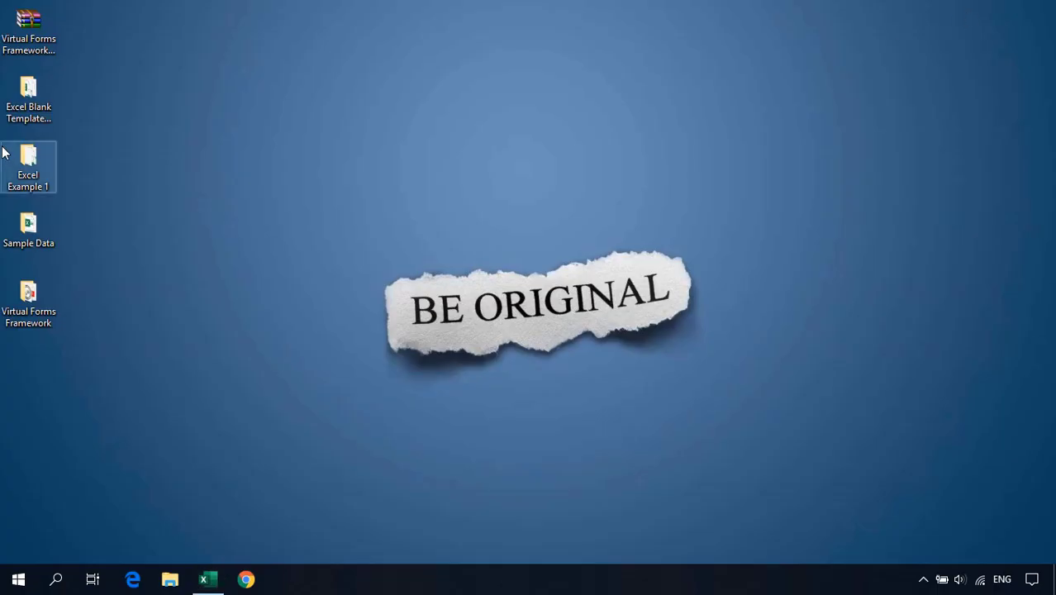
{"action": "left_click", "coordinate": [50, 240]}
{"action": "double_click", "coordinate": [26, 230]}
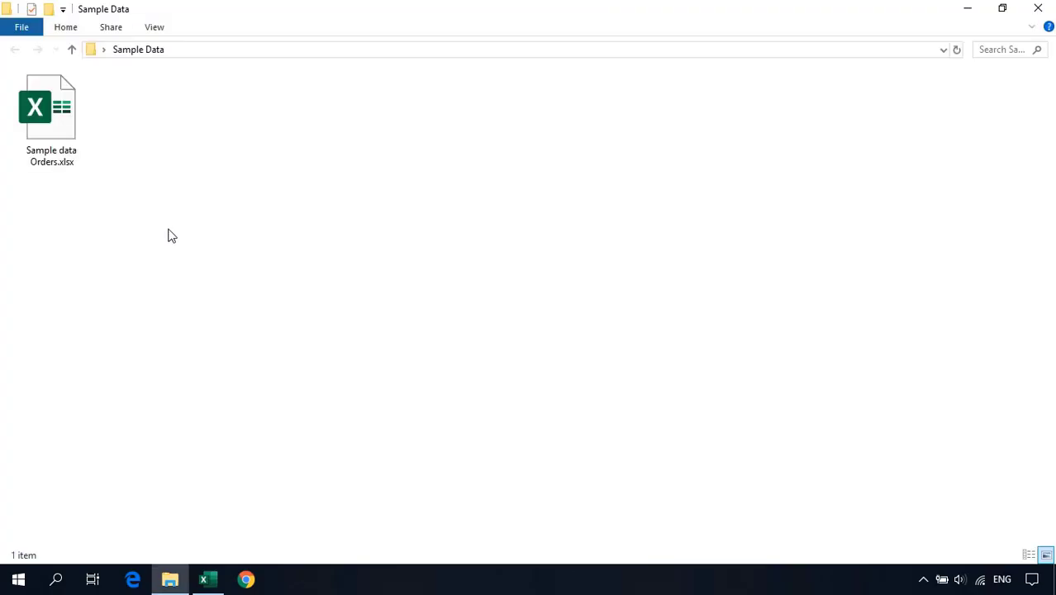
{"action": "left_click", "coordinate": [43, 118]}
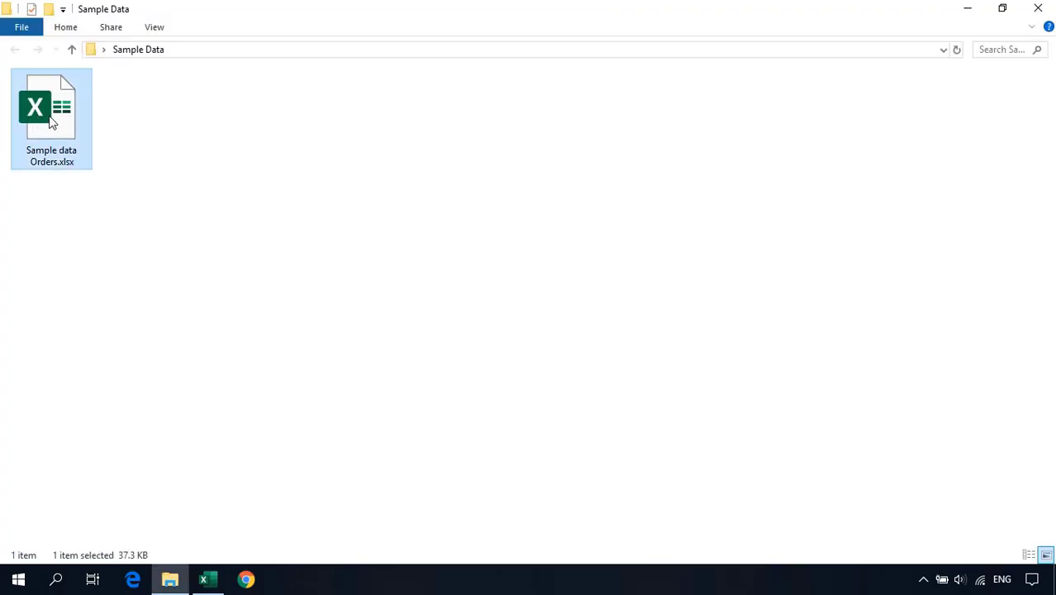
{"action": "double_click", "coordinate": [51, 121]}
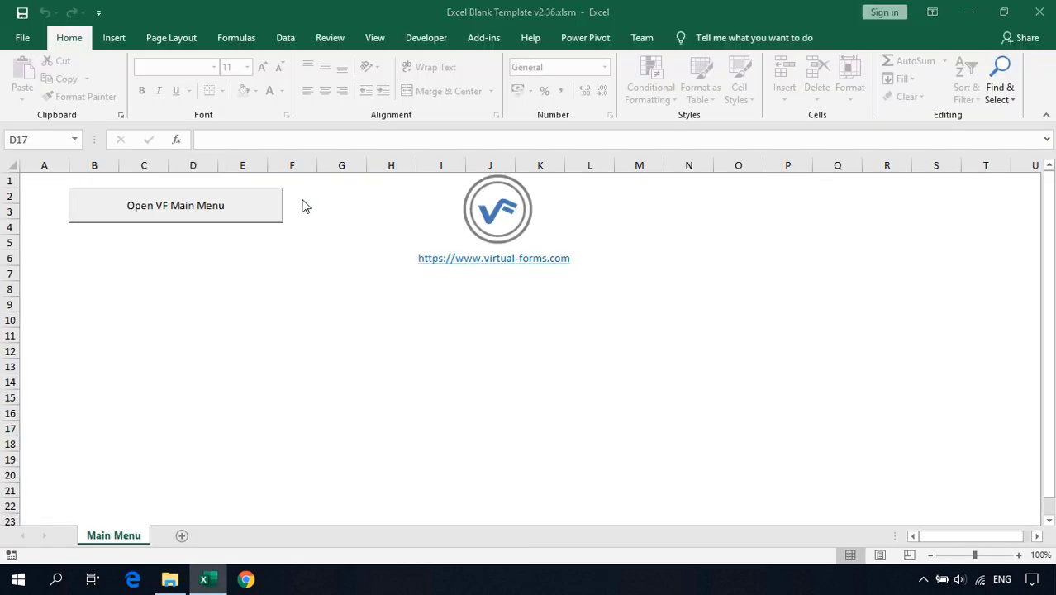
{"action": "left_click", "coordinate": [168, 273]}
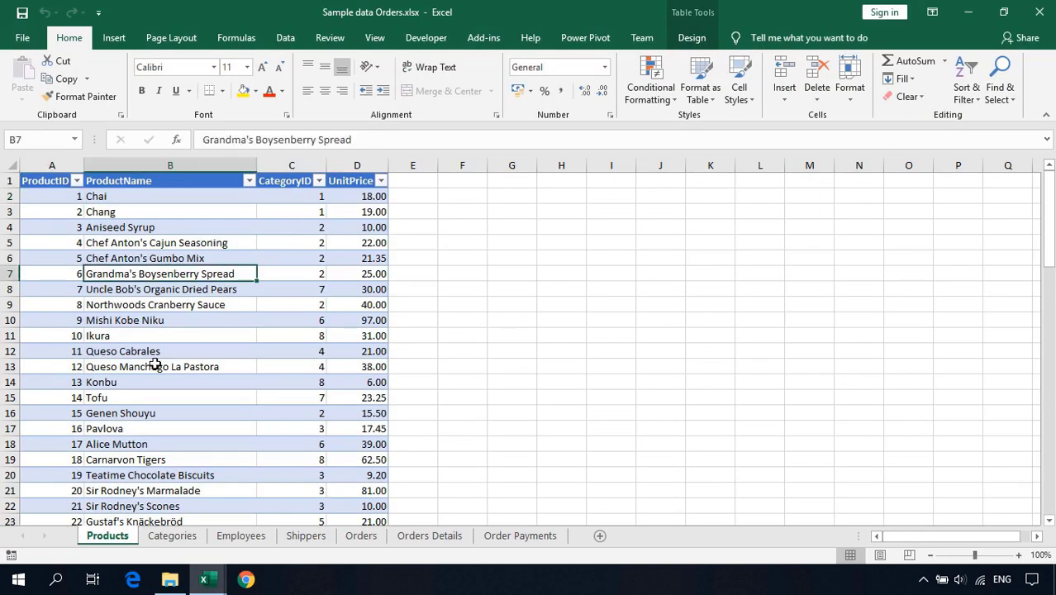
{"action": "left_click", "coordinate": [156, 364]}
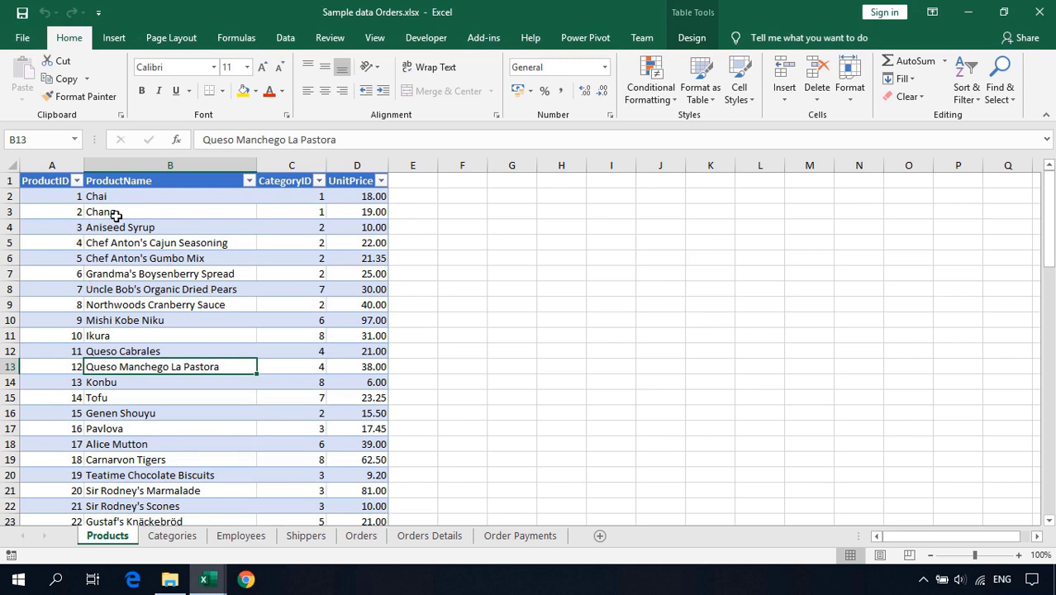
{"action": "left_click", "coordinate": [98, 289]}
Copy the Products worksheet to the end of Excel Blank Template v2.36.xlsm, keeping the original in the sample workbook
{"action": "right_click", "coordinate": [110, 533]}
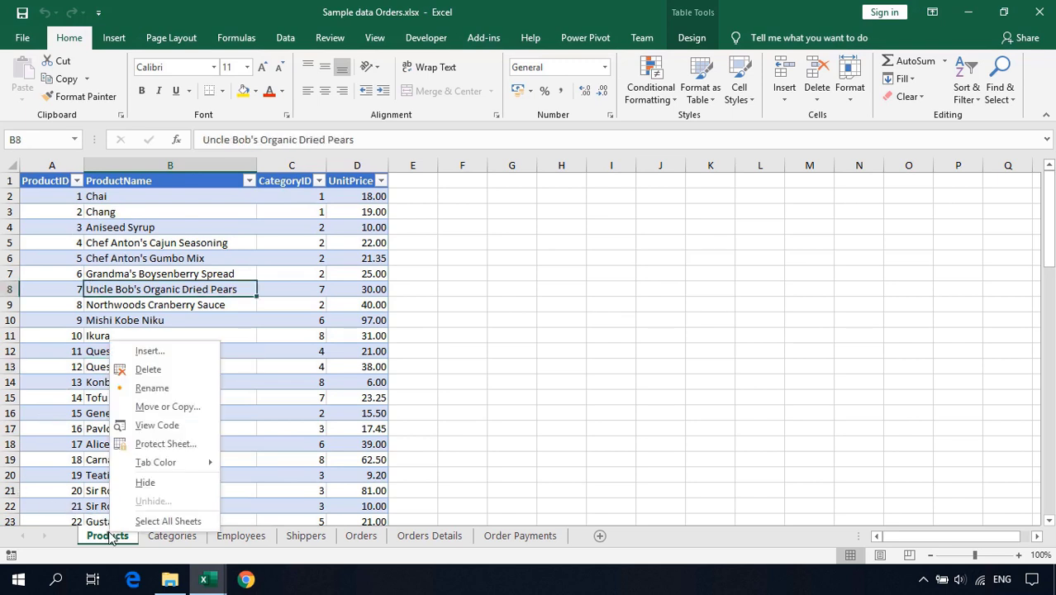
{"action": "left_click", "coordinate": [172, 413]}
{"action": "left_click", "coordinate": [101, 351]}
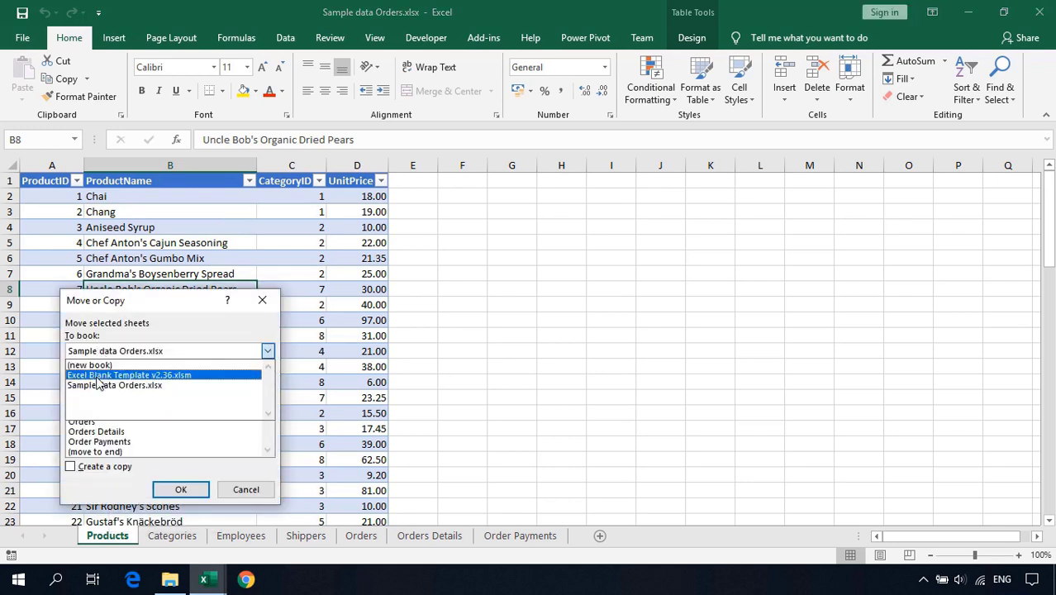
{"action": "left_click", "coordinate": [97, 375]}
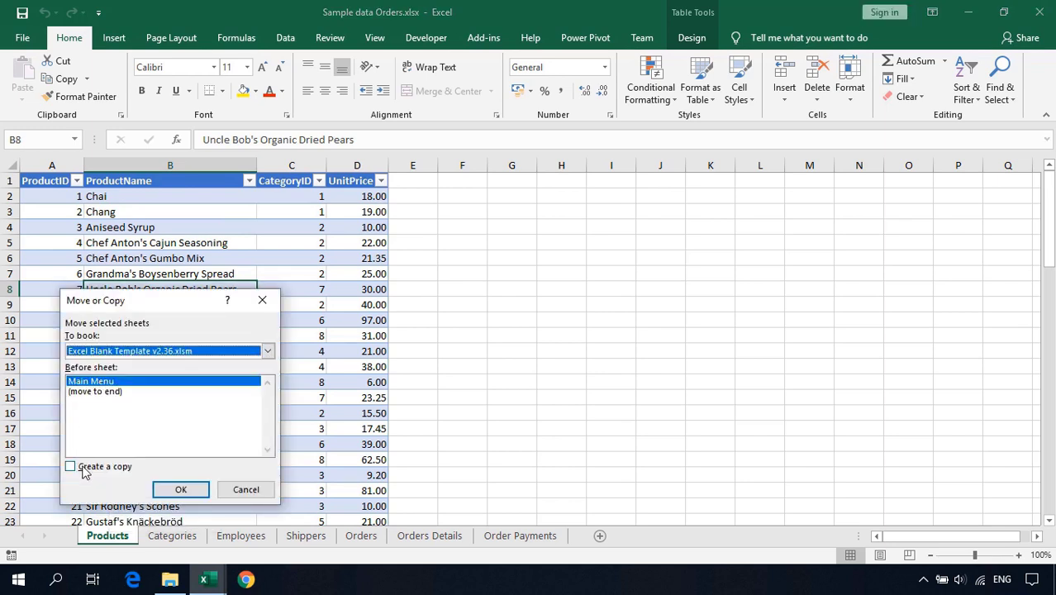
{"action": "left_click", "coordinate": [83, 470]}
{"action": "left_click", "coordinate": [109, 392]}
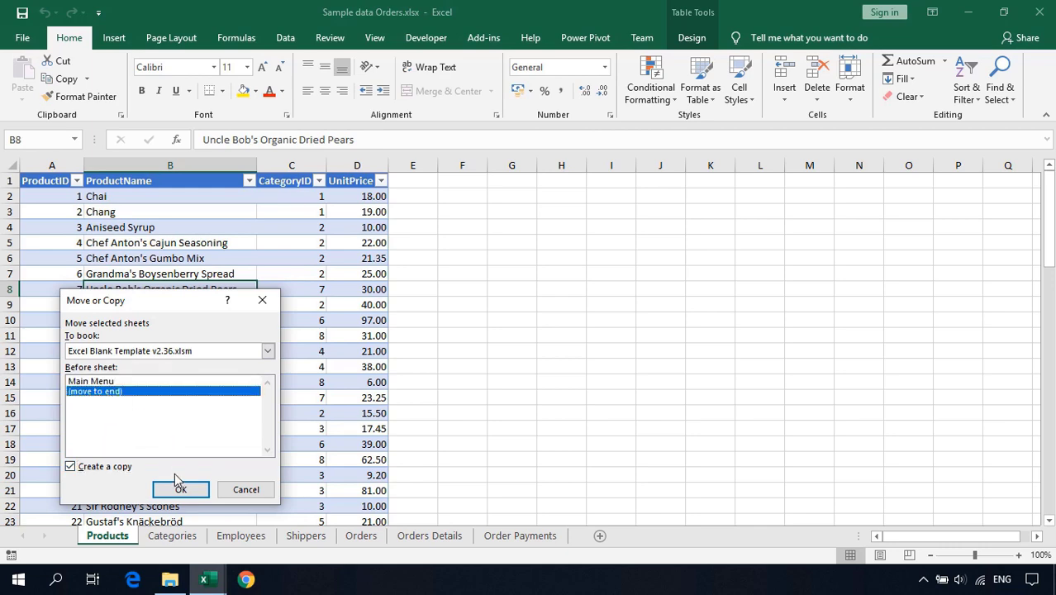
{"action": "left_click", "coordinate": [176, 492]}
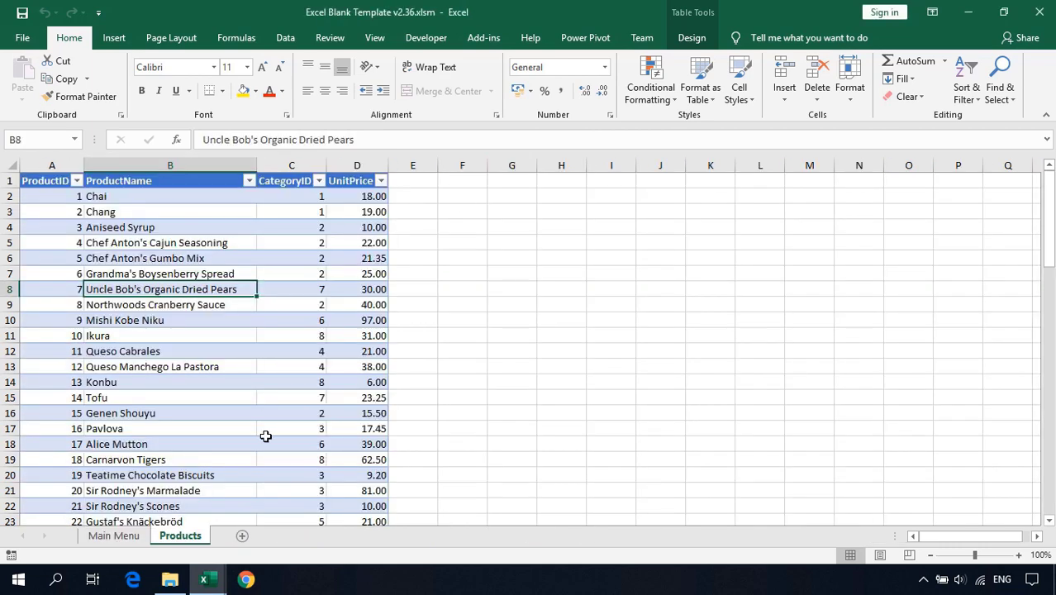
{"action": "left_click", "coordinate": [164, 228]}
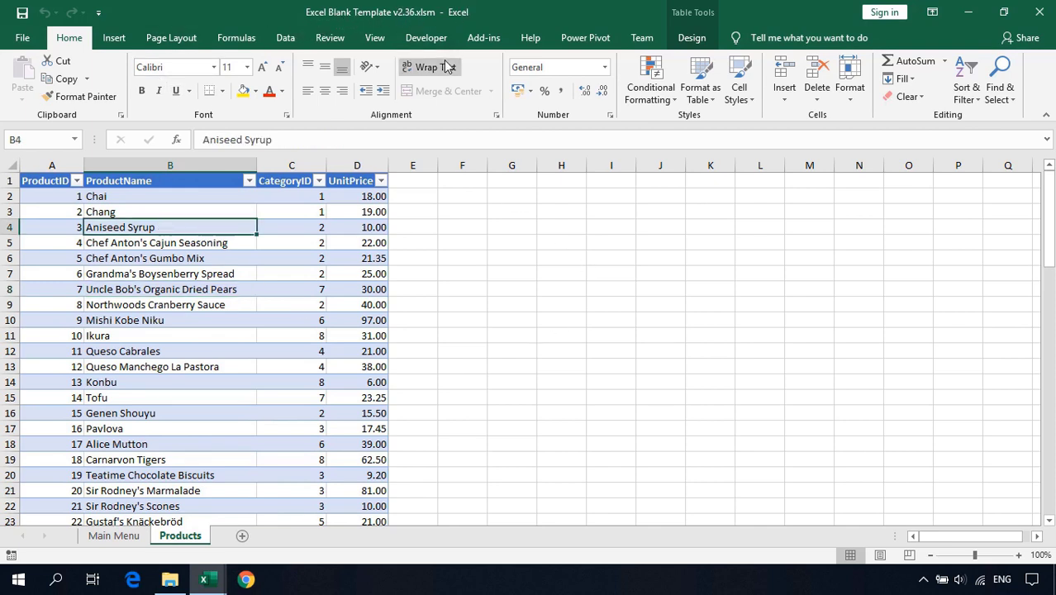
Switch back to the Sample data Orders.xlsx workbook and close it
{"action": "left_click", "coordinate": [208, 580]}
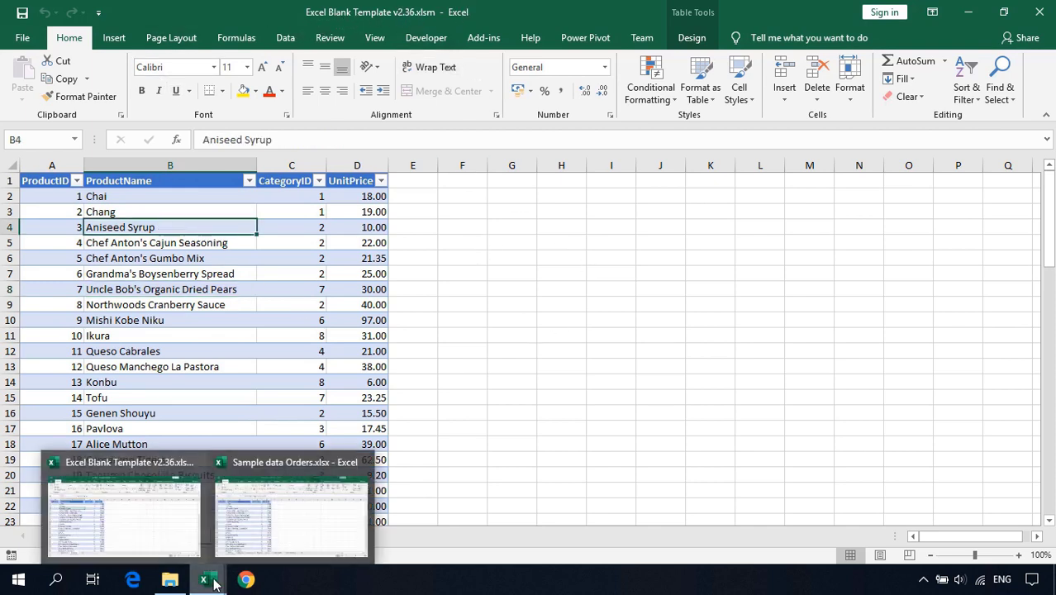
{"action": "left_click", "coordinate": [289, 517]}
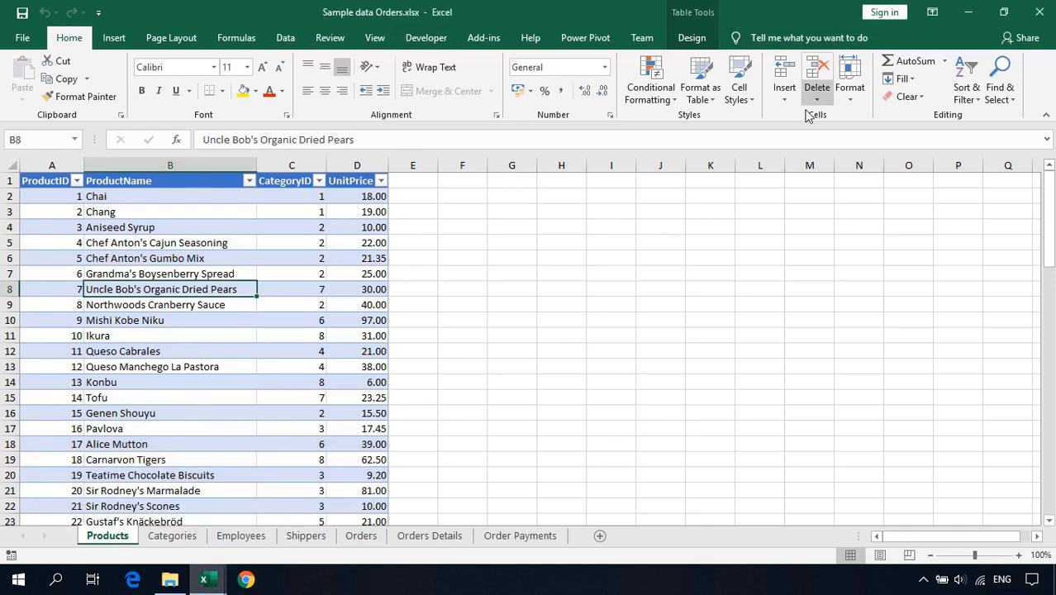
{"action": "left_click", "coordinate": [1040, 12]}
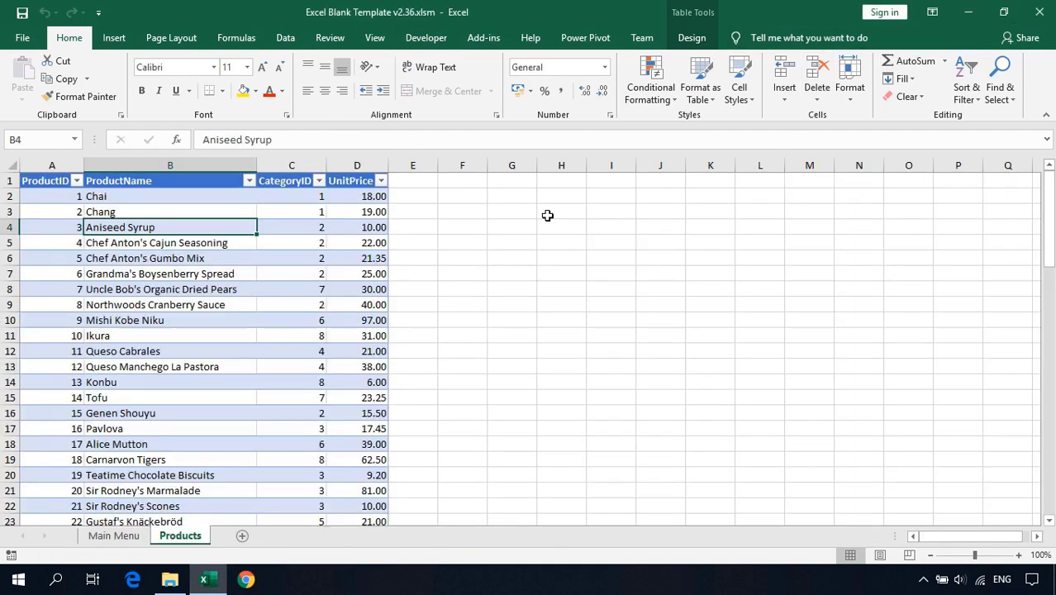
View the Products and Main Menu worksheets of the template workbook in turn, ending on Main Menu
{"action": "left_click", "coordinate": [116, 536]}
{"action": "left_click", "coordinate": [169, 537]}
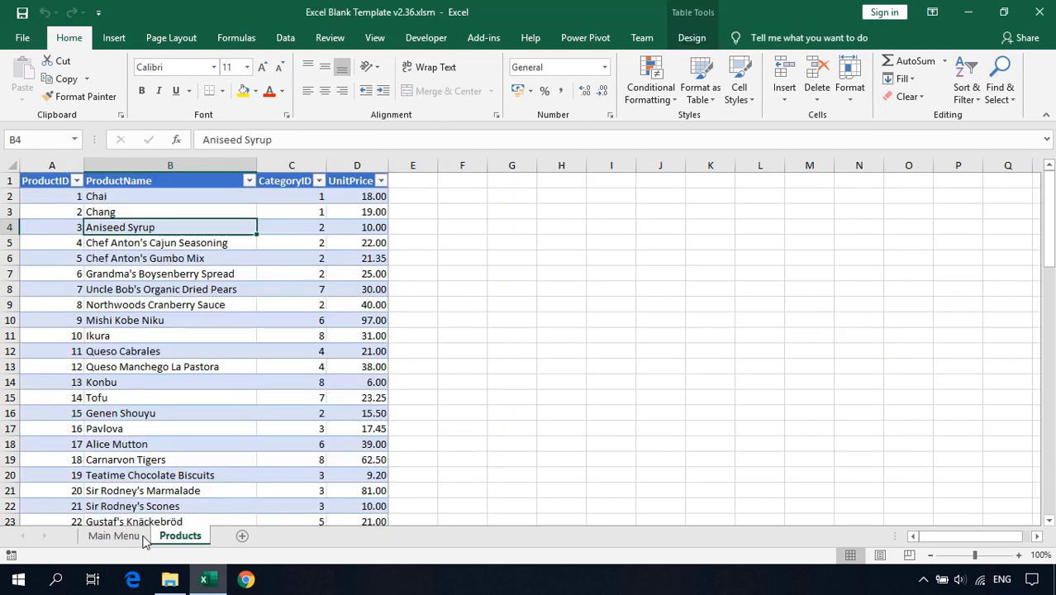
{"action": "left_click", "coordinate": [100, 538]}
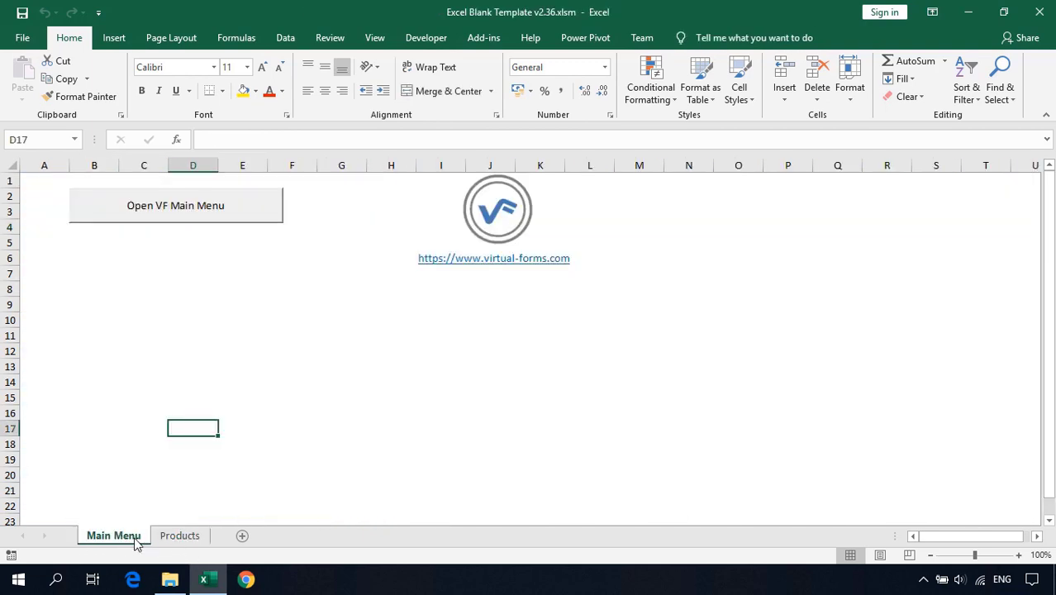
{"action": "left_click", "coordinate": [175, 537]}
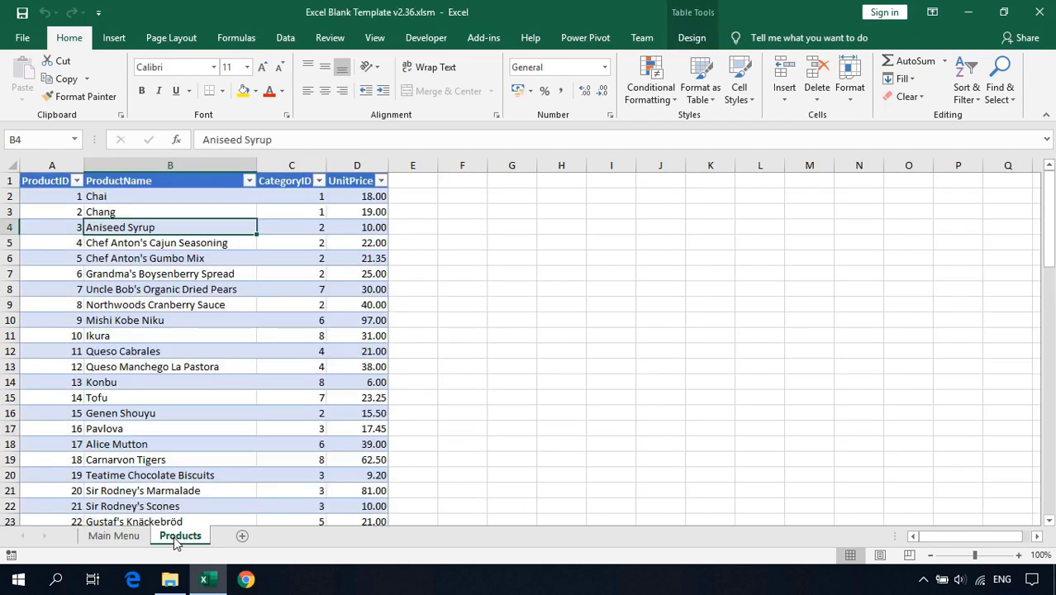
{"action": "left_click", "coordinate": [100, 538]}
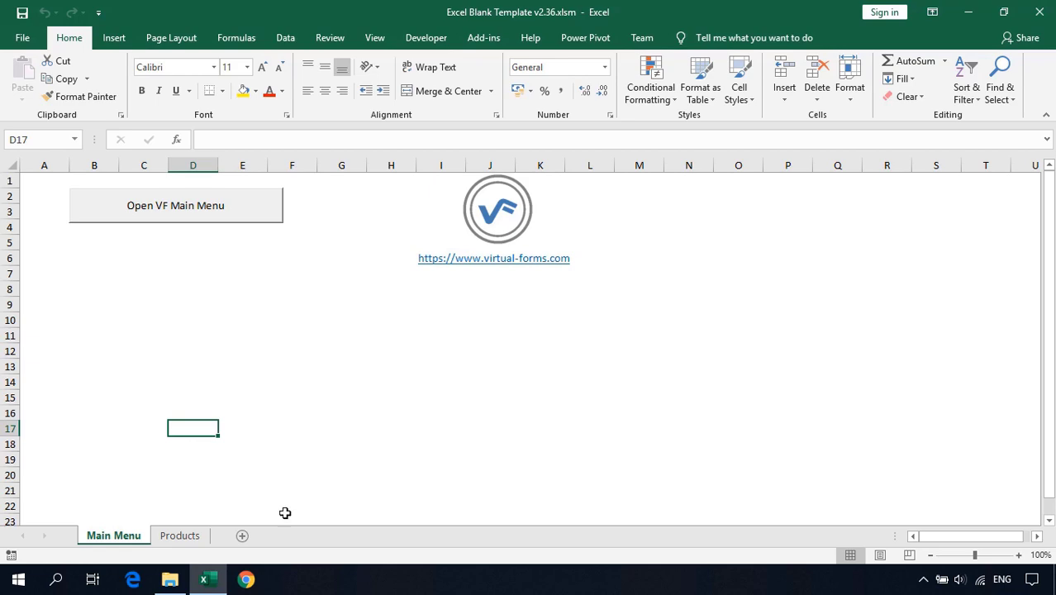
Open Virtual Forms rules checklist.pdf from the desktop's Virtual Forms Framework folder and select its first rule, about one table per worksheet
{"action": "left_click", "coordinate": [983, 13]}
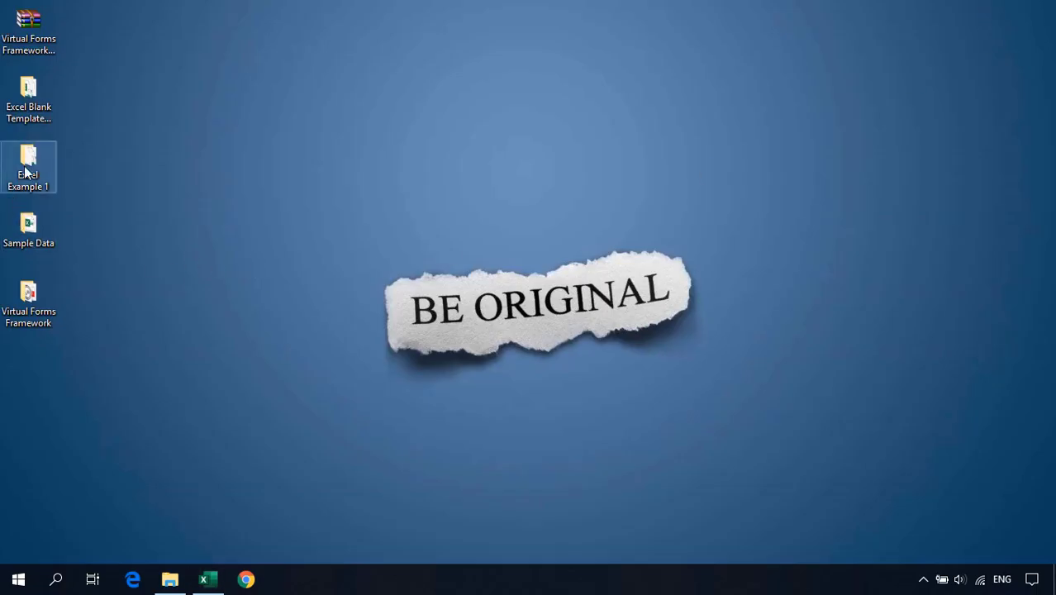
{"action": "double_click", "coordinate": [28, 297]}
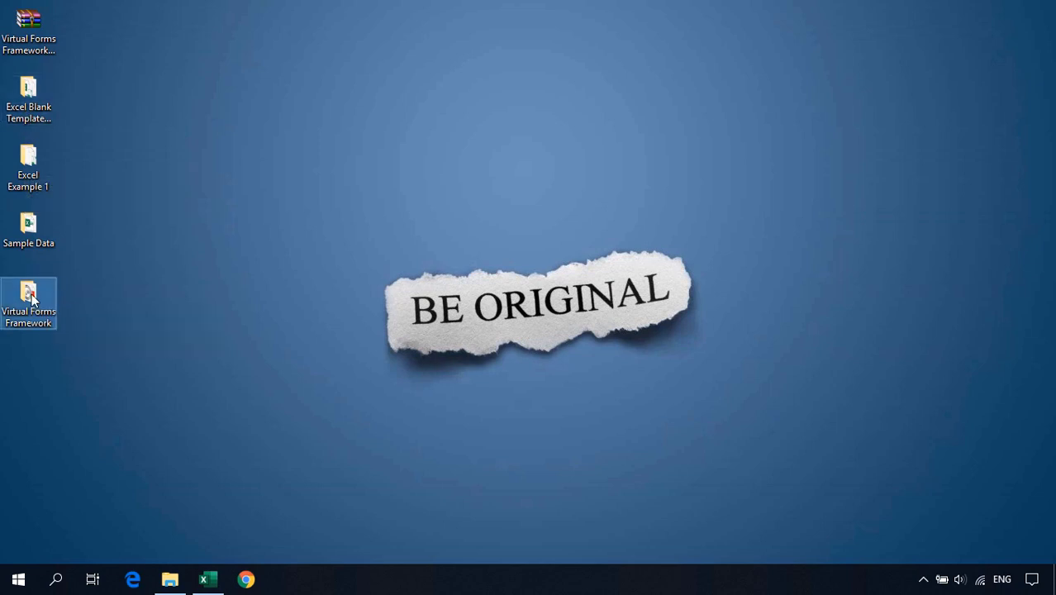
{"action": "left_click", "coordinate": [71, 147]}
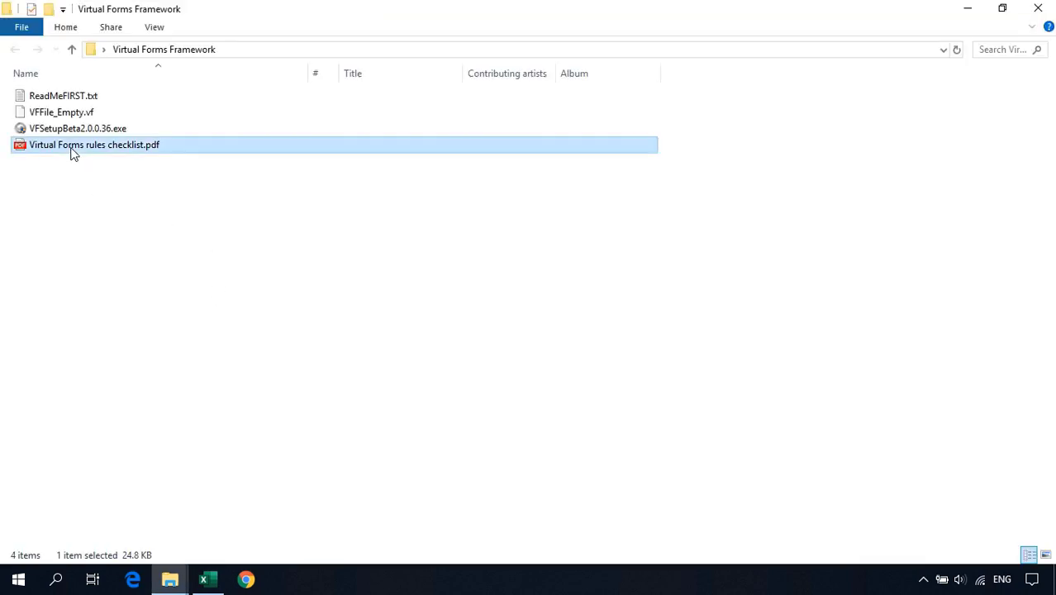
{"action": "double_click", "coordinate": [137, 149]}
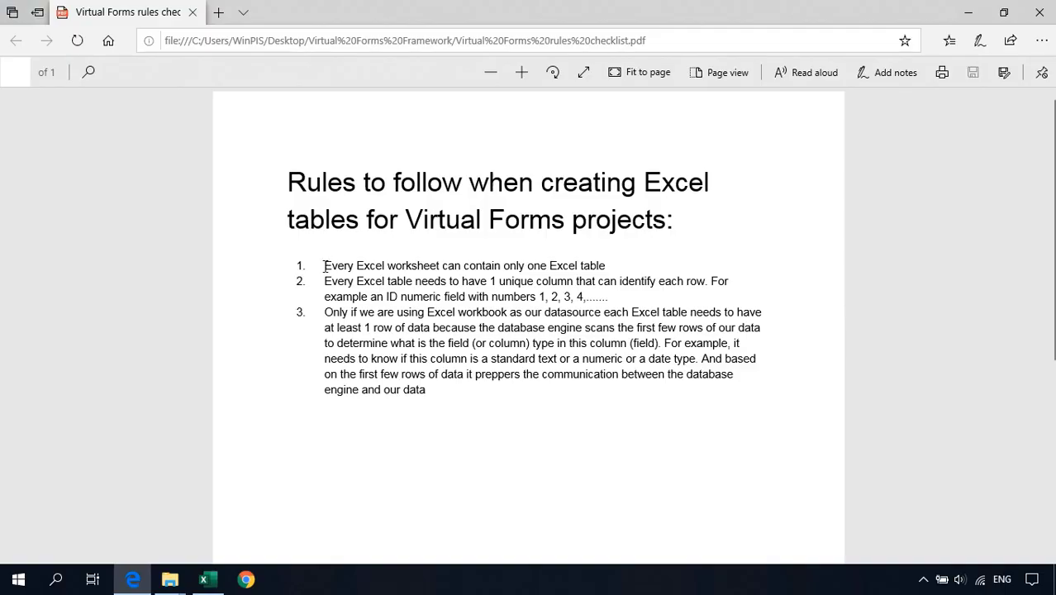
{"action": "left_click_drag", "start_coordinate": [304, 265], "coordinate": [605, 266]}
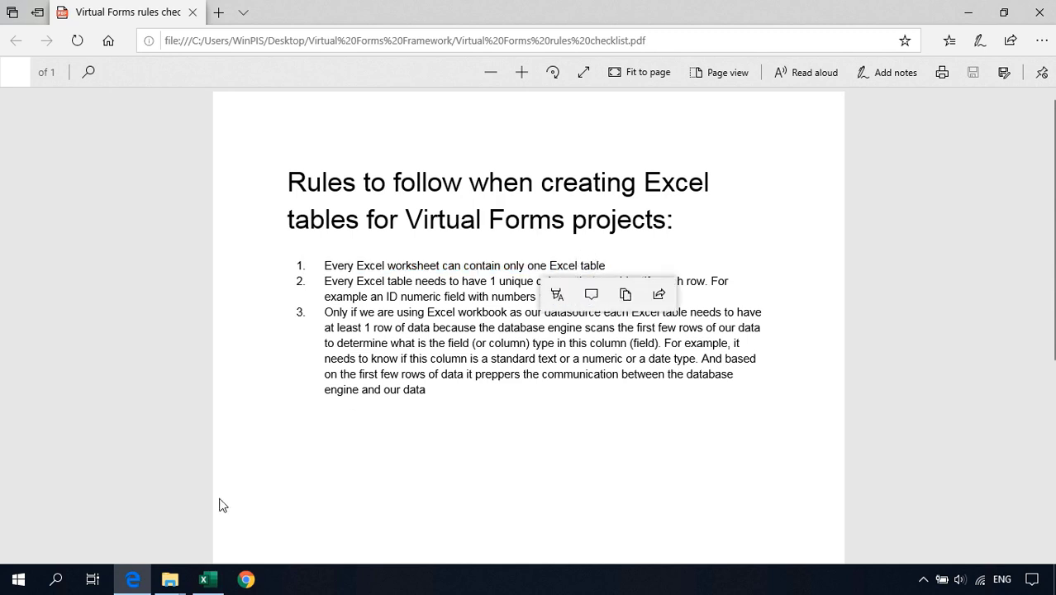
Switch to the template workbook in Excel and examine the Products worksheet's table against the one-table-per-worksheet rule
{"action": "left_click", "coordinate": [204, 579]}
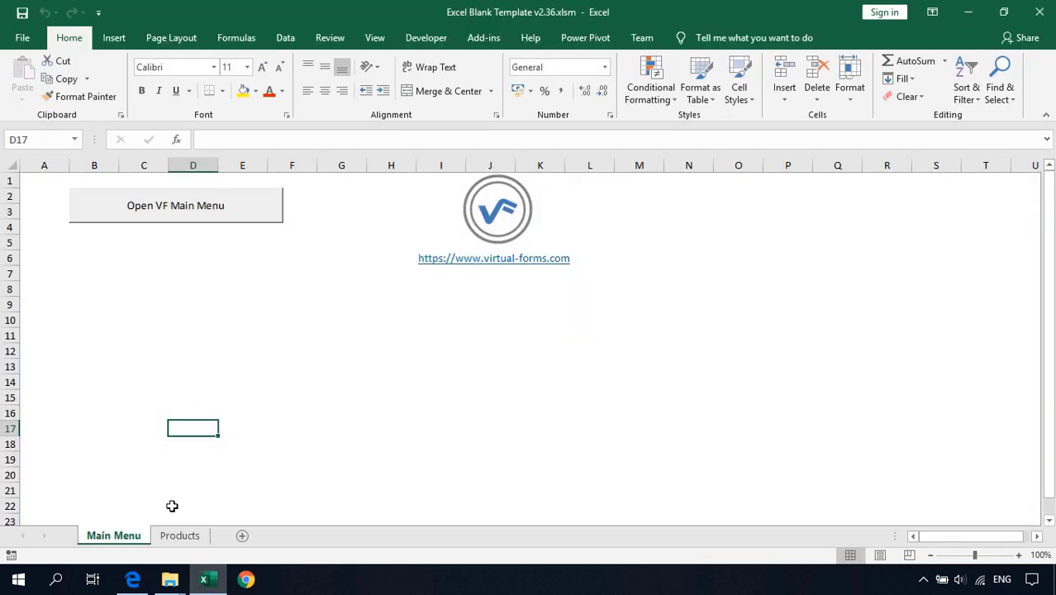
{"action": "left_click", "coordinate": [180, 536]}
{"action": "left_click", "coordinate": [290, 283]}
{"action": "scroll", "coordinate": [260, 350], "scroll_direction": "down", "scroll_amount": 4}
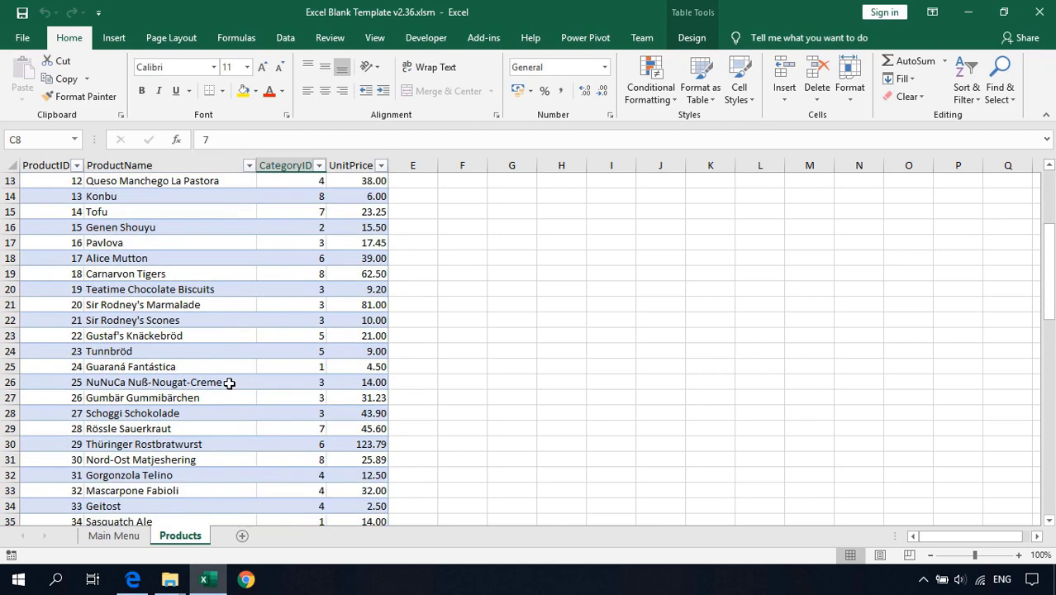
{"action": "scroll", "coordinate": [236, 368], "scroll_direction": "up", "scroll_amount": 4}
{"action": "left_click", "coordinate": [149, 213]}
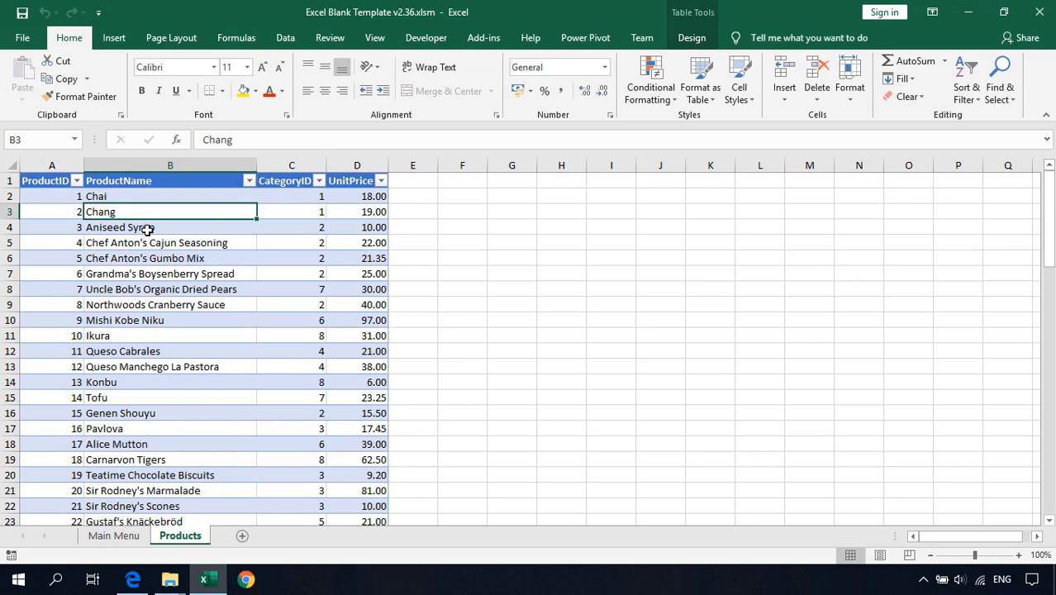
{"action": "left_click", "coordinate": [147, 229]}
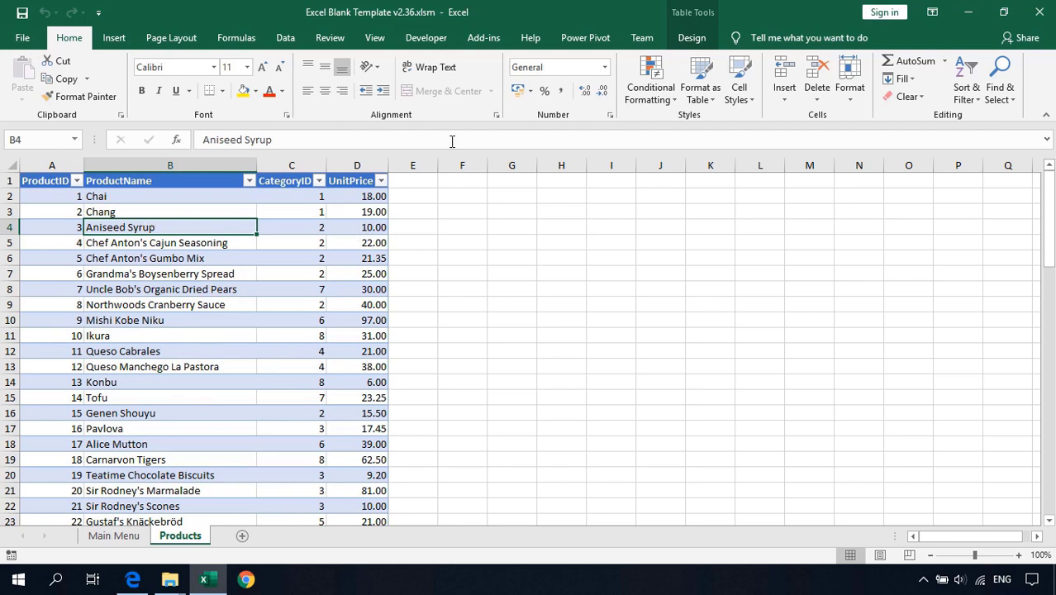
{"action": "left_click", "coordinate": [211, 347]}
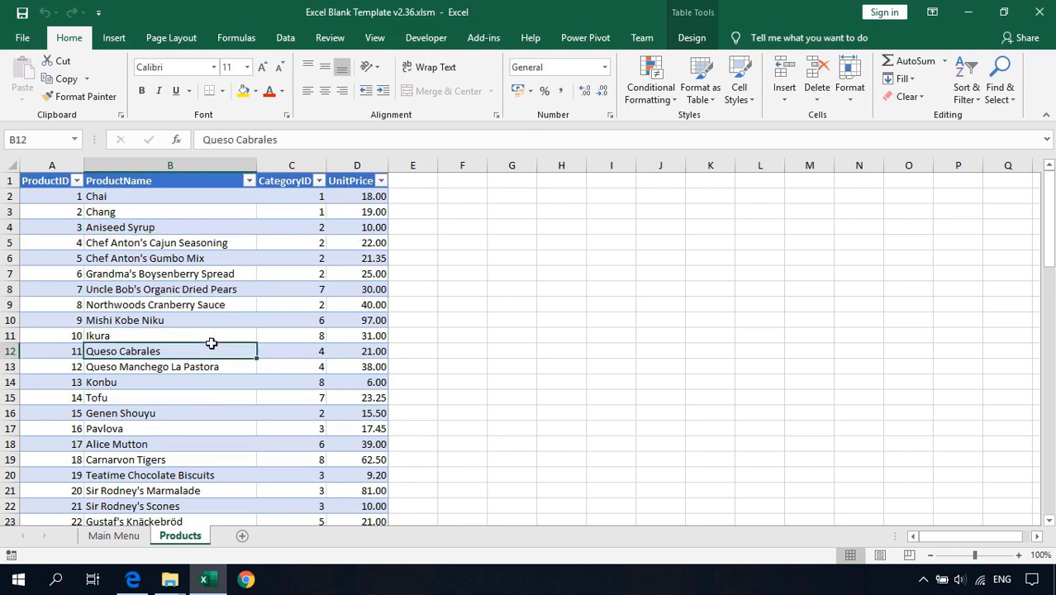
{"action": "left_click", "coordinate": [686, 41]}
{"action": "key", "text": "alt+h"}
Select the checklist's second rule about a unique column, and check it against the ProductID column of the Products worksheet
{"action": "left_click", "coordinate": [132, 580]}
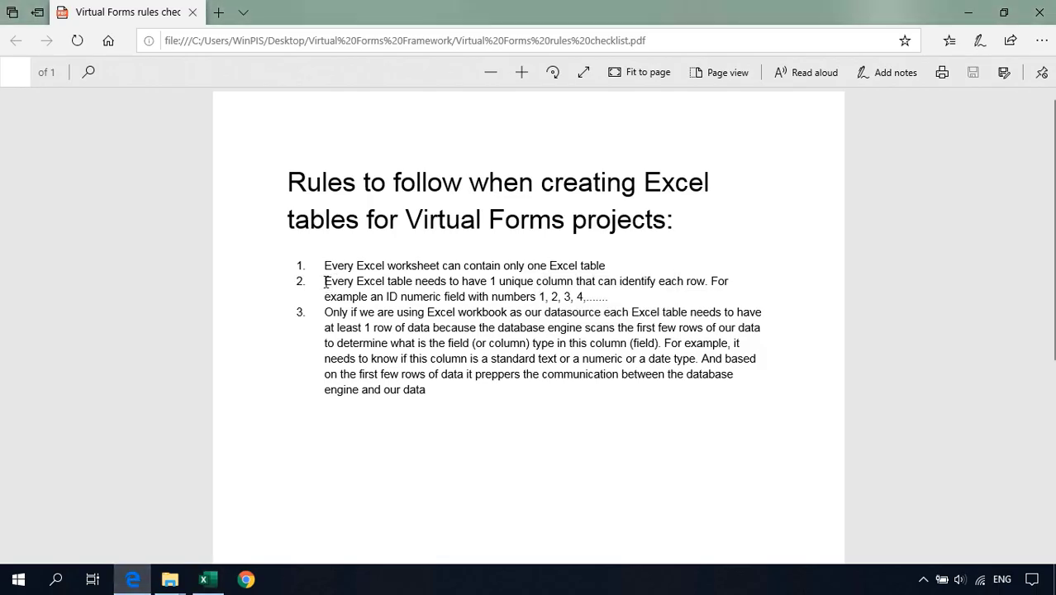
{"action": "left_click_drag", "start_coordinate": [324, 281], "coordinate": [703, 281]}
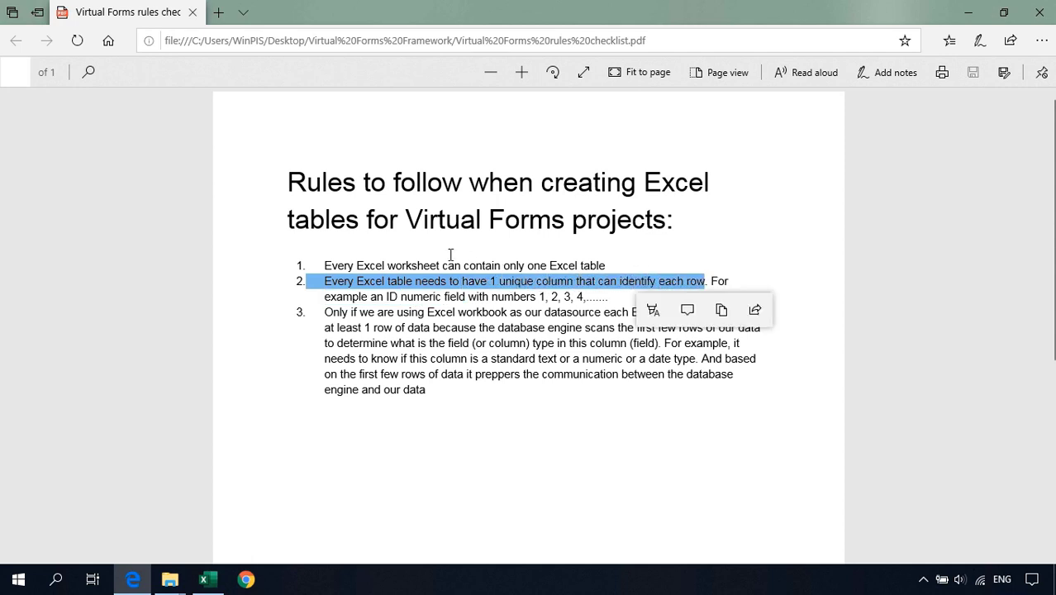
{"action": "left_click", "coordinate": [373, 296]}
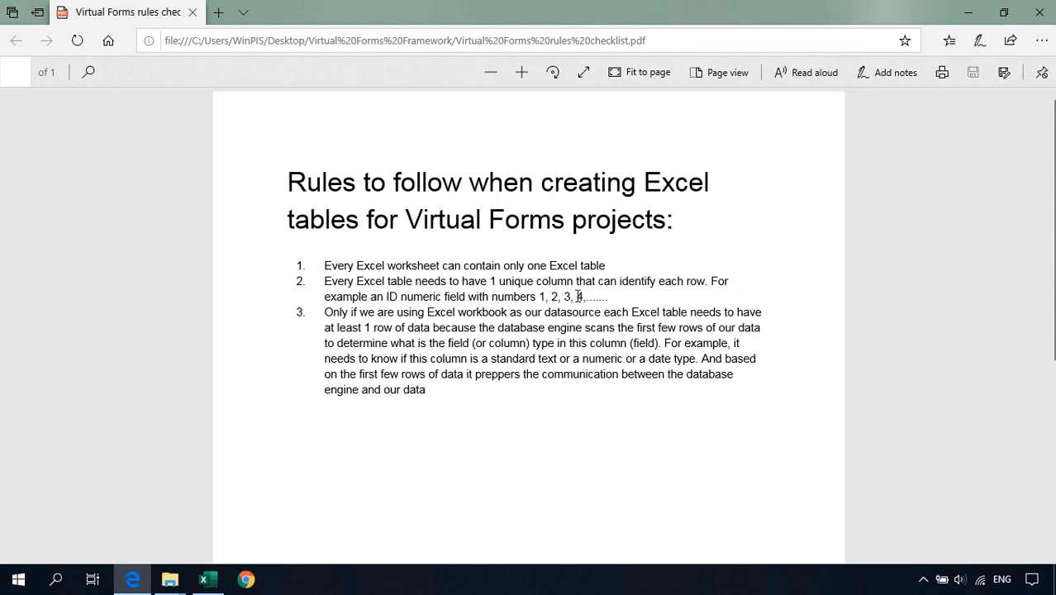
{"action": "left_click", "coordinate": [968, 12]}
{"action": "left_click", "coordinate": [48, 201]}
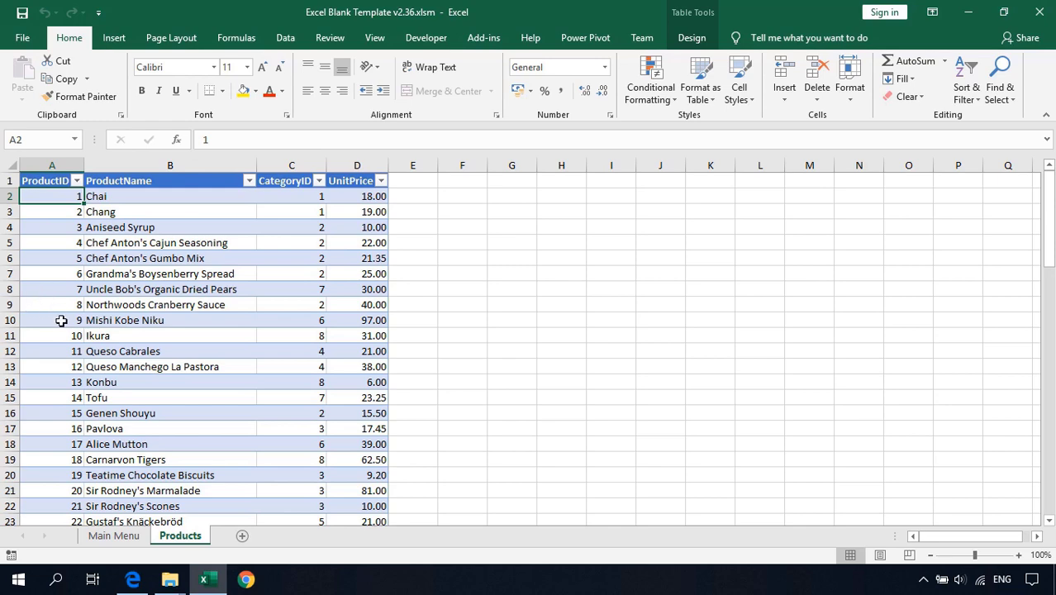
Return to the rules checklist in Edge and select the third rule's text, from its start through "at least 1 row of data"
{"action": "left_click", "coordinate": [143, 581]}
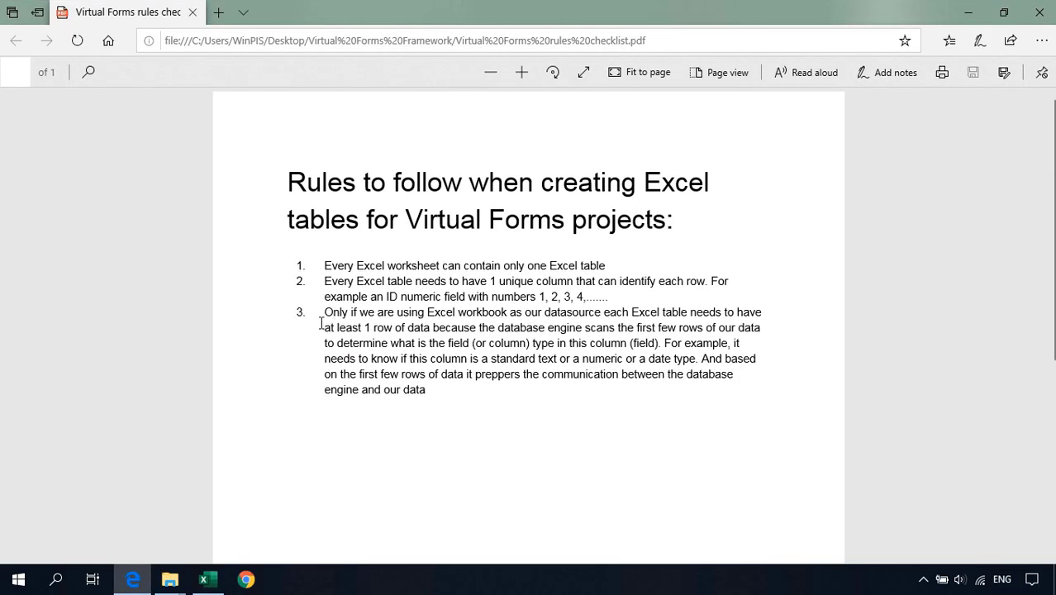
{"action": "left_click_drag", "start_coordinate": [328, 311], "coordinate": [446, 331]}
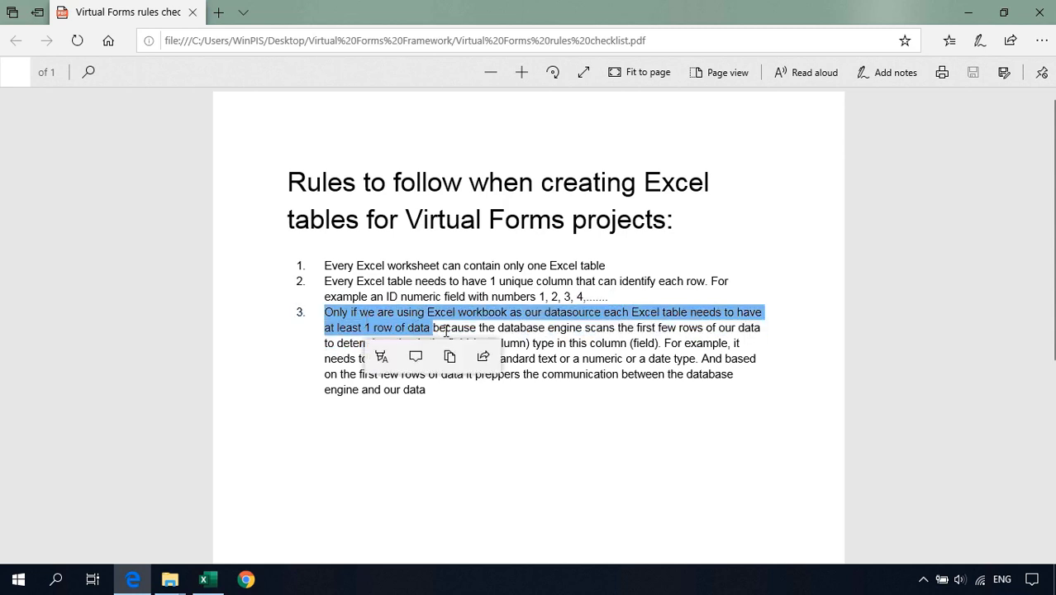
Clear the text selection in the rules checklist, return to the template workbook in Excel, and save it
{"action": "left_click", "coordinate": [603, 366]}
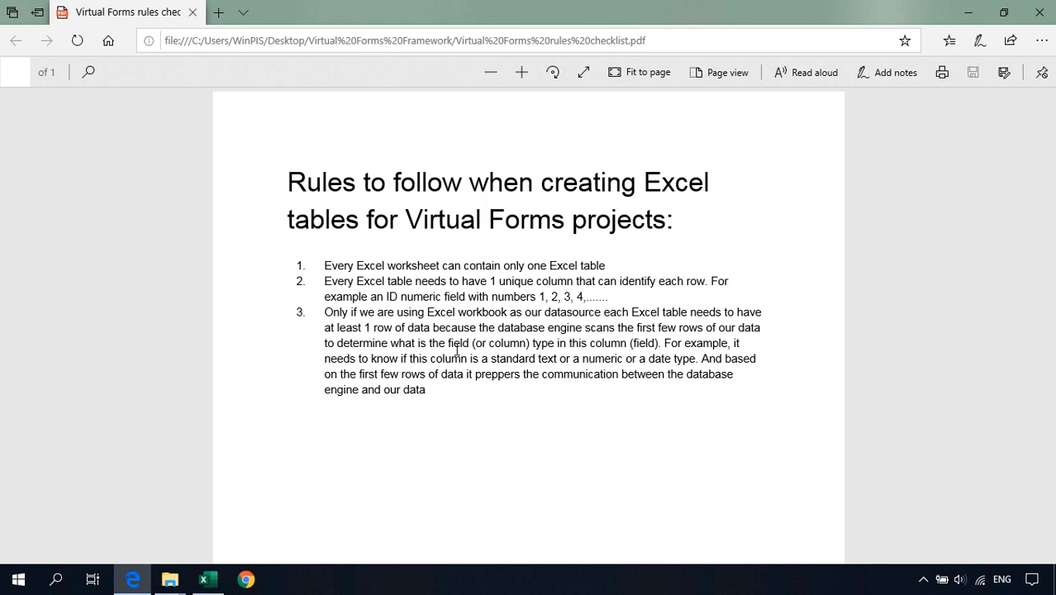
{"action": "left_click", "coordinate": [131, 580]}
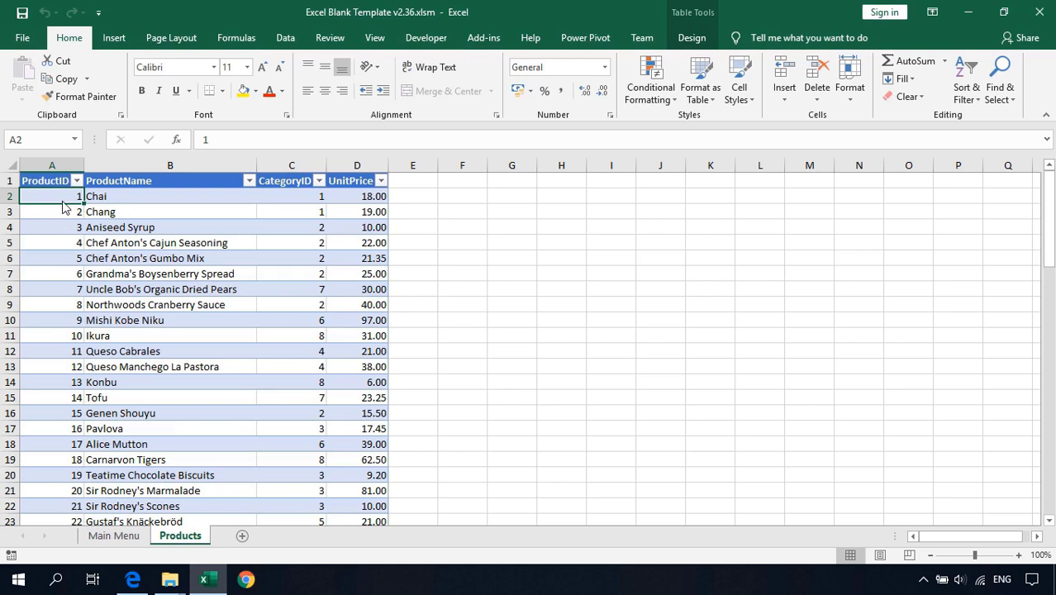
{"action": "left_click_drag", "start_coordinate": [63, 204], "coordinate": [300, 231]}
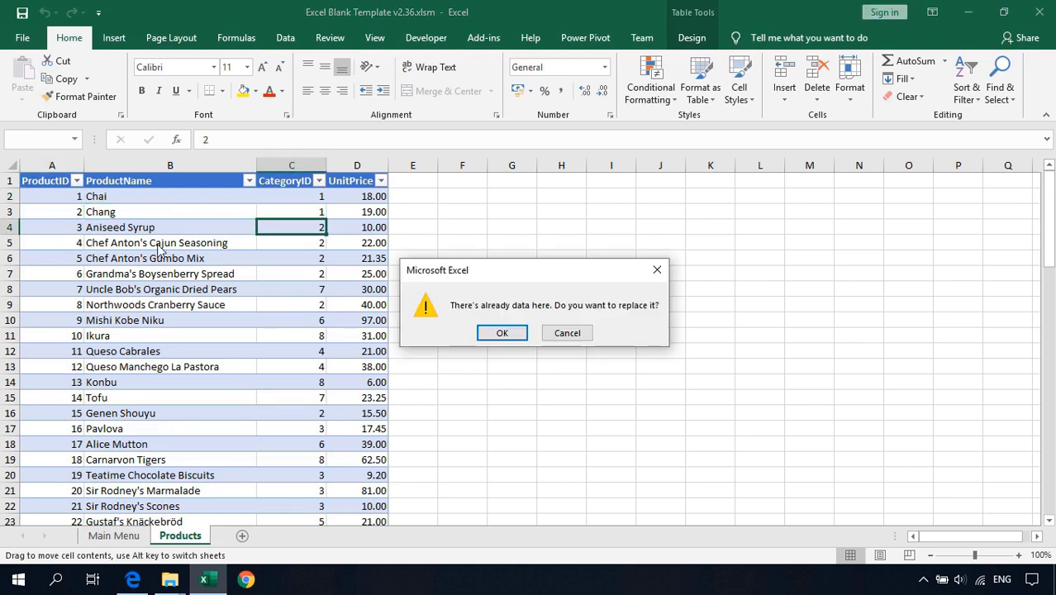
{"action": "key", "text": "Escape"}
{"action": "left_click", "coordinate": [22, 13]}
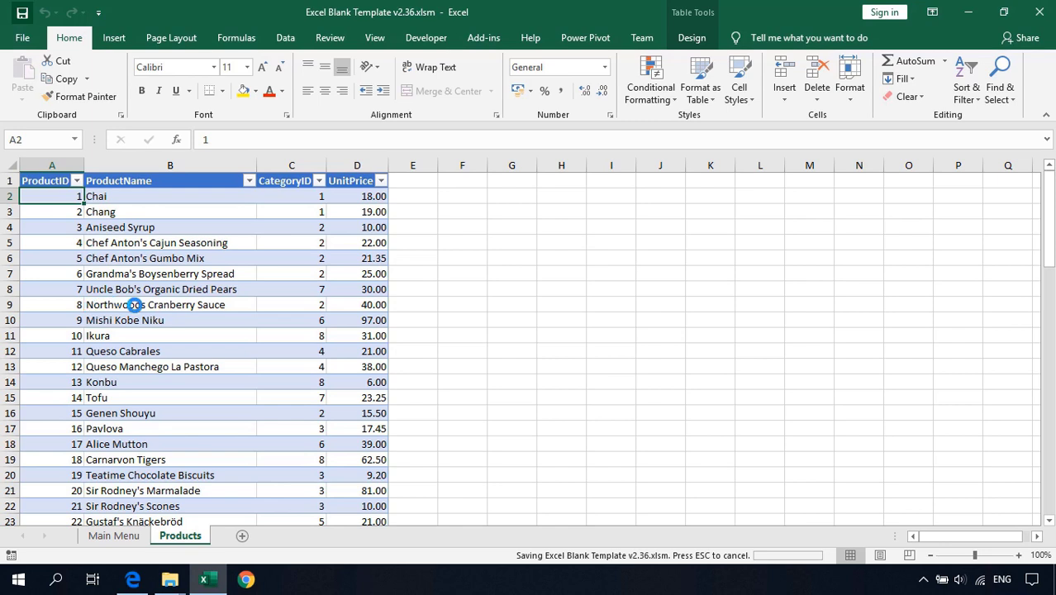
Open the VF Main Menu from the workbook's Main Menu worksheet and launch Virtual Form Designer from it
{"action": "left_click", "coordinate": [113, 537]}
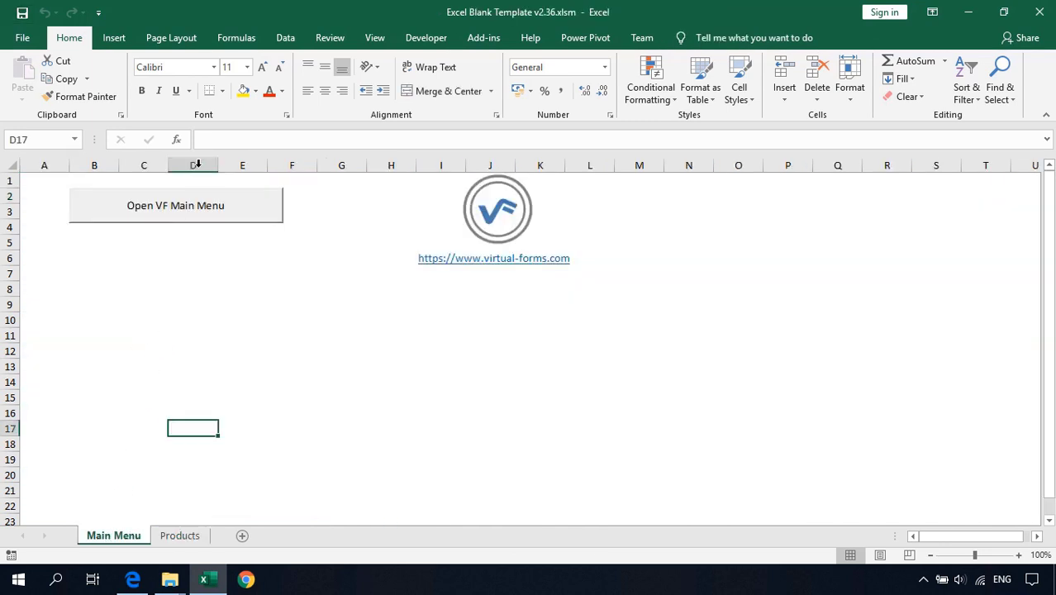
{"action": "left_click", "coordinate": [151, 211]}
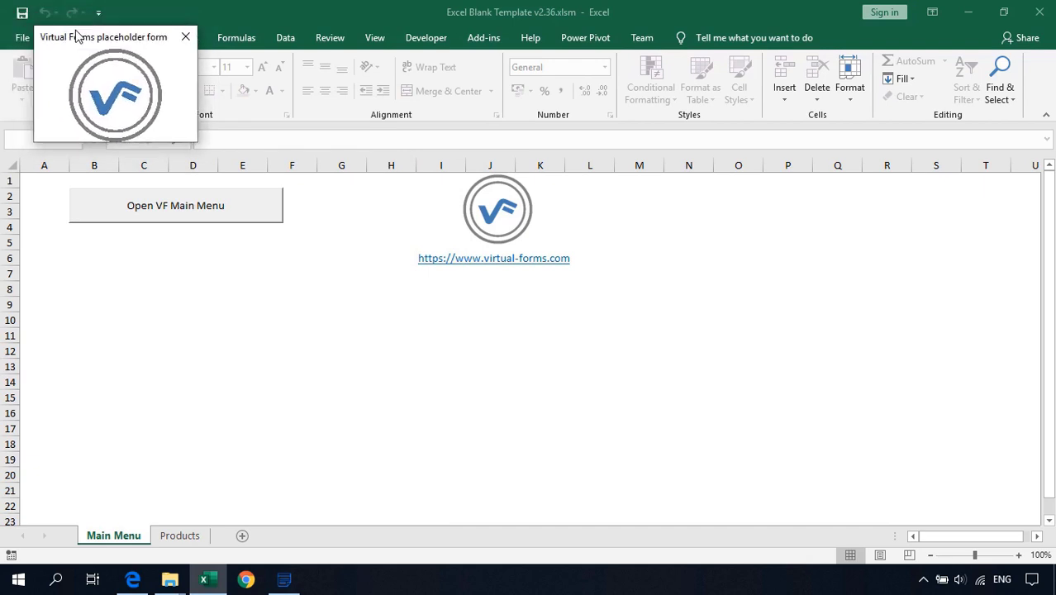
{"action": "left_click", "coordinate": [293, 582]}
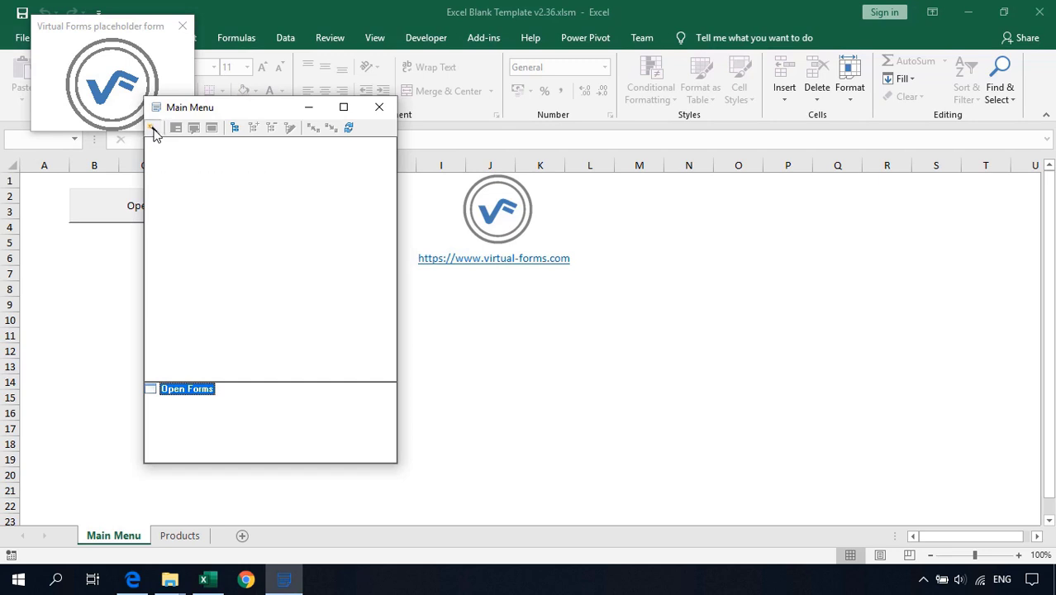
{"action": "left_click", "coordinate": [159, 130]}
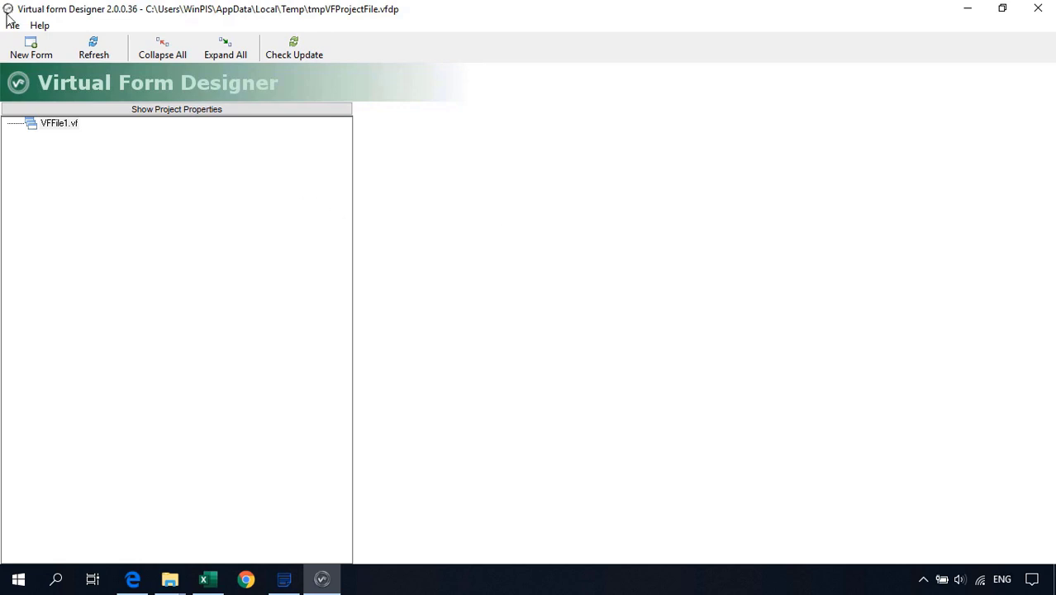
Create a new virtual form and choose [Products$] as its master table
{"action": "left_click", "coordinate": [29, 55]}
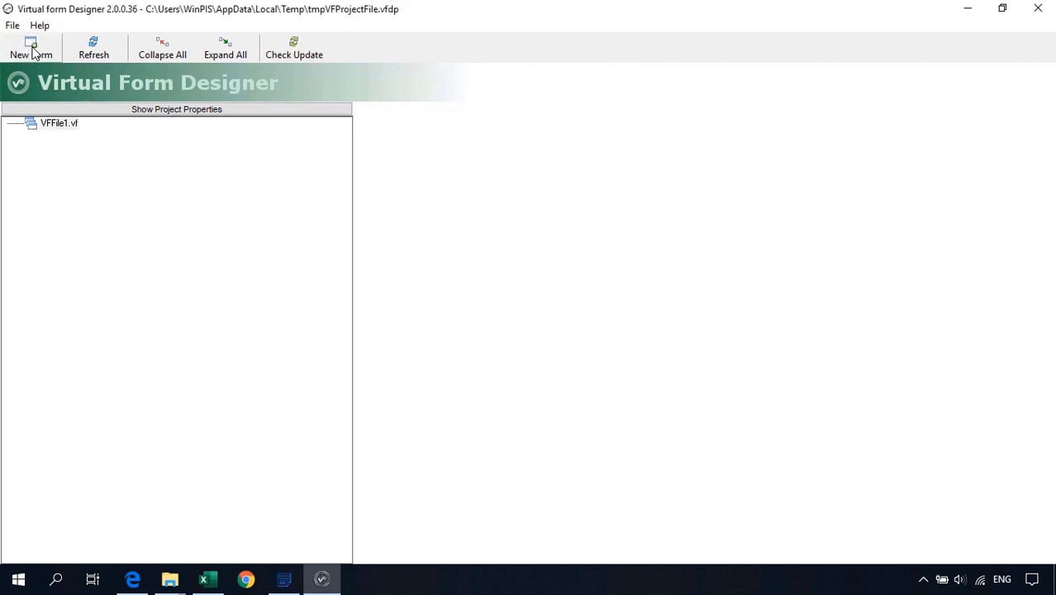
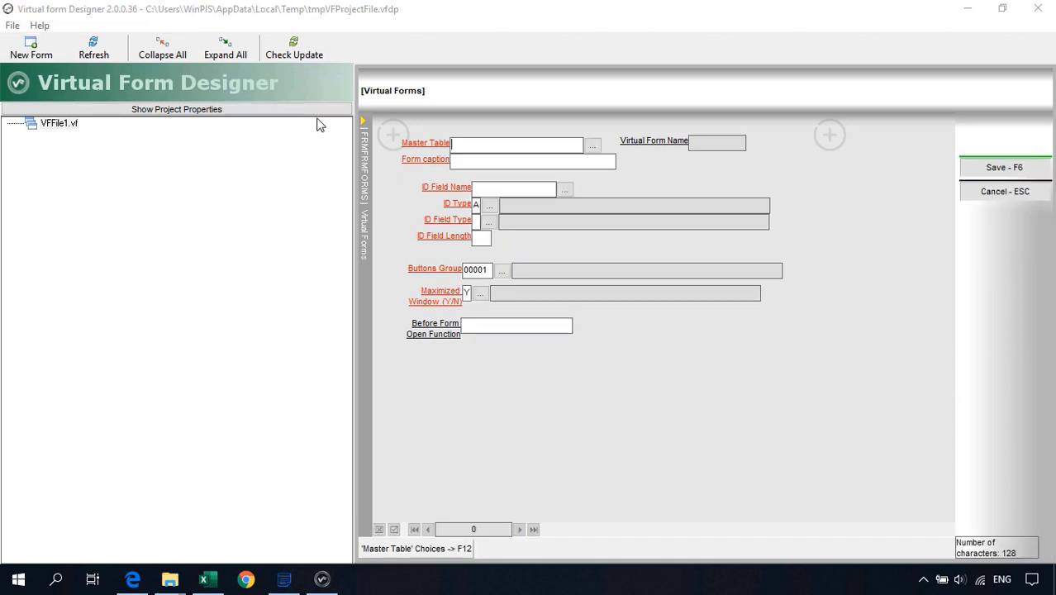
{"action": "left_click", "coordinate": [592, 145]}
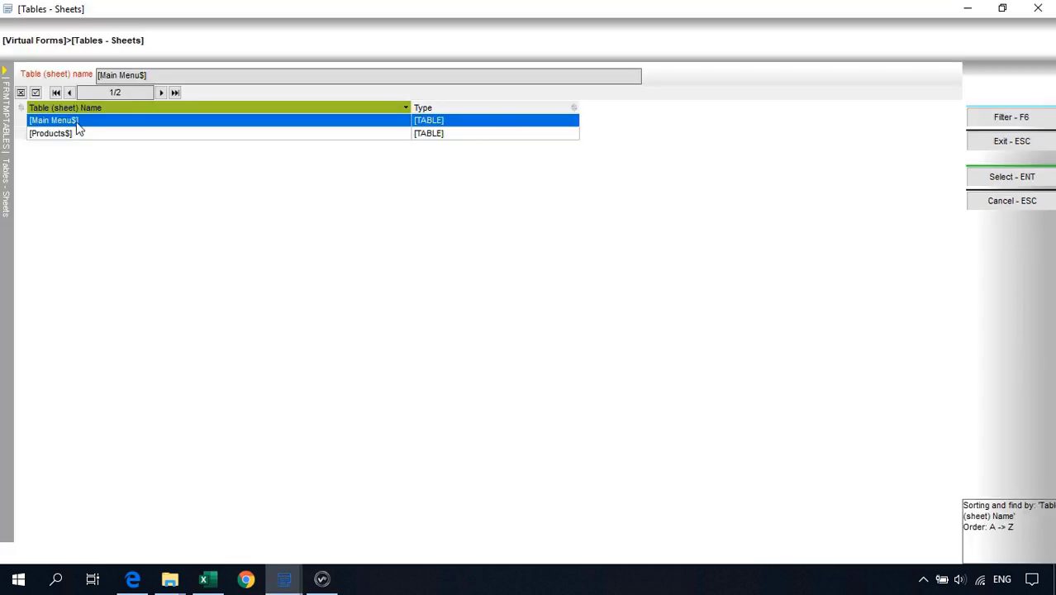
{"action": "left_click", "coordinate": [52, 135]}
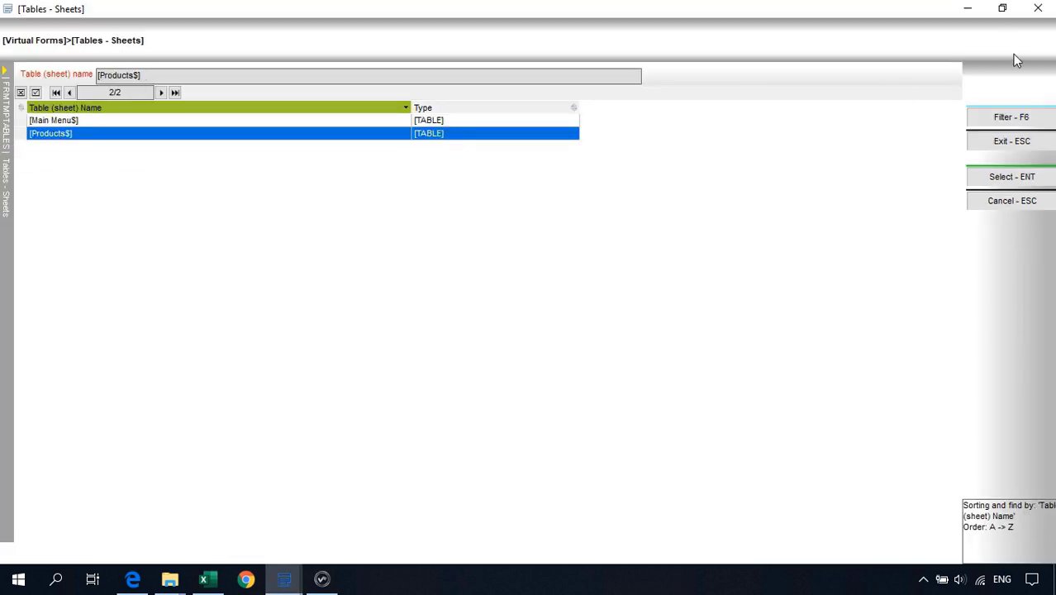
{"action": "left_click", "coordinate": [997, 183]}
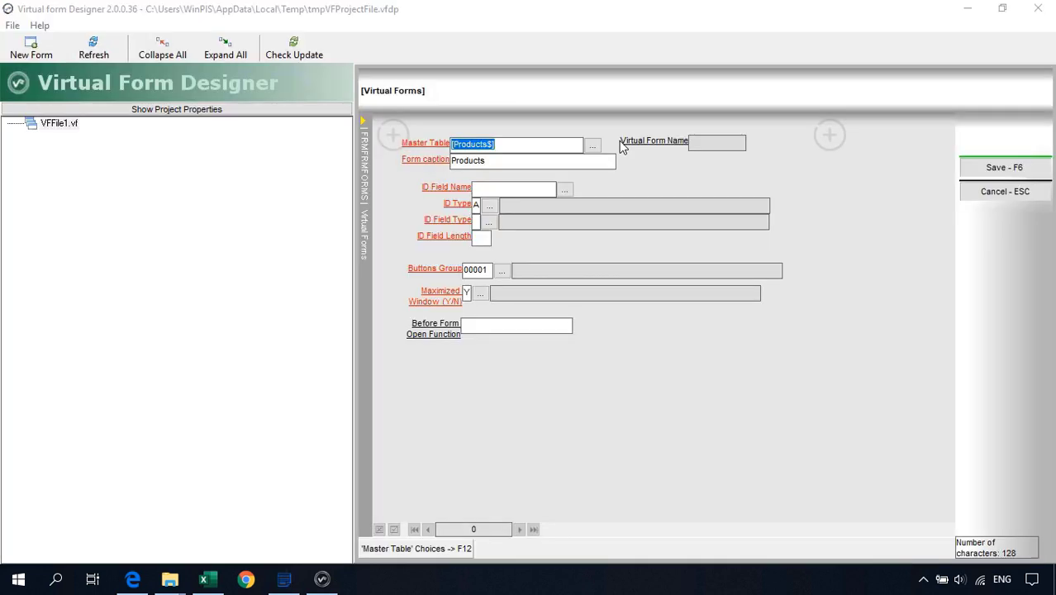
Keep Products as the form caption and choose [ProductID] as the ID field name
{"action": "left_click", "coordinate": [490, 162]}
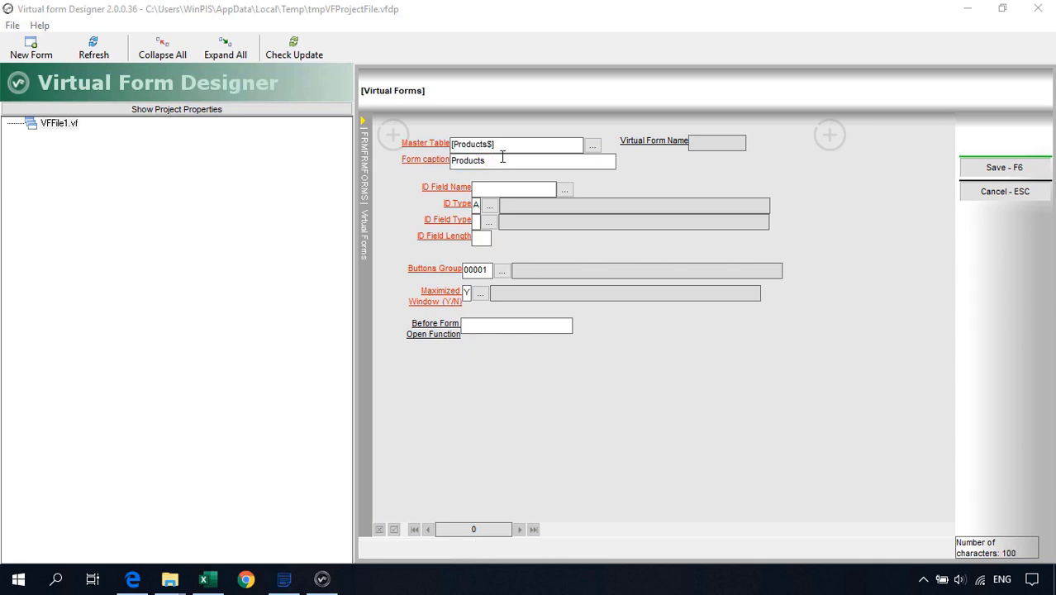
{"action": "left_click", "coordinate": [498, 190]}
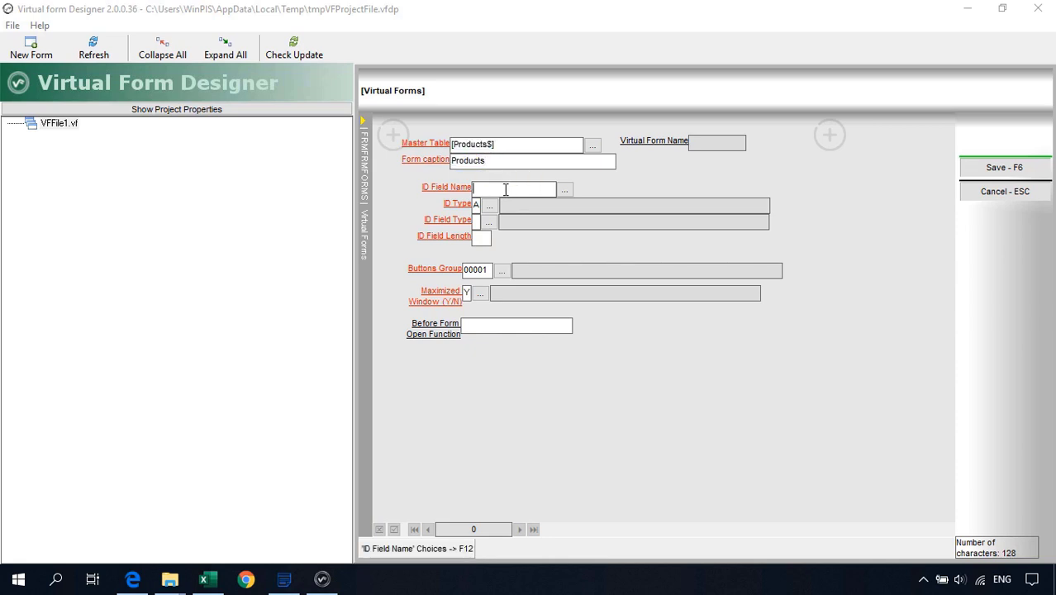
{"action": "left_click", "coordinate": [564, 190]}
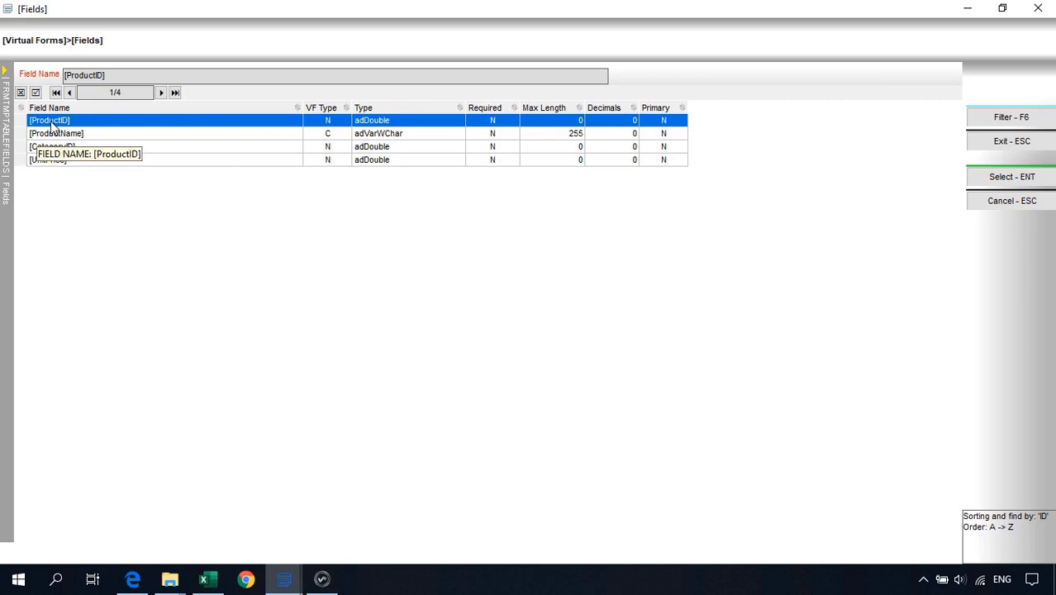
{"action": "left_click", "coordinate": [996, 181]}
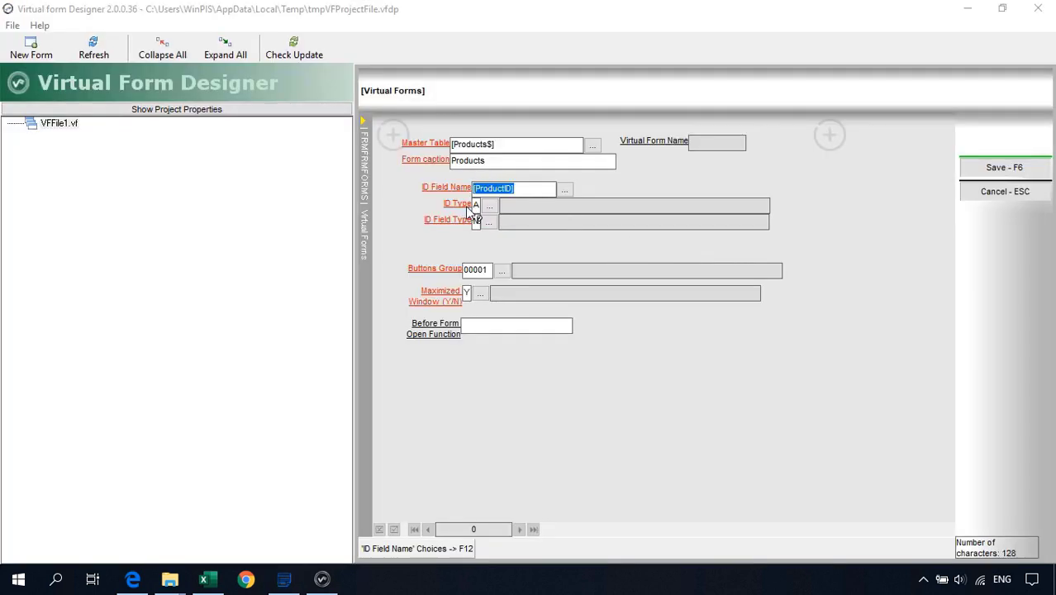
Accept ID type A, ID field type N, buttons group 00001 and maximized window Y, leave the before-open function empty, and save the form
{"action": "left_click", "coordinate": [476, 205]}
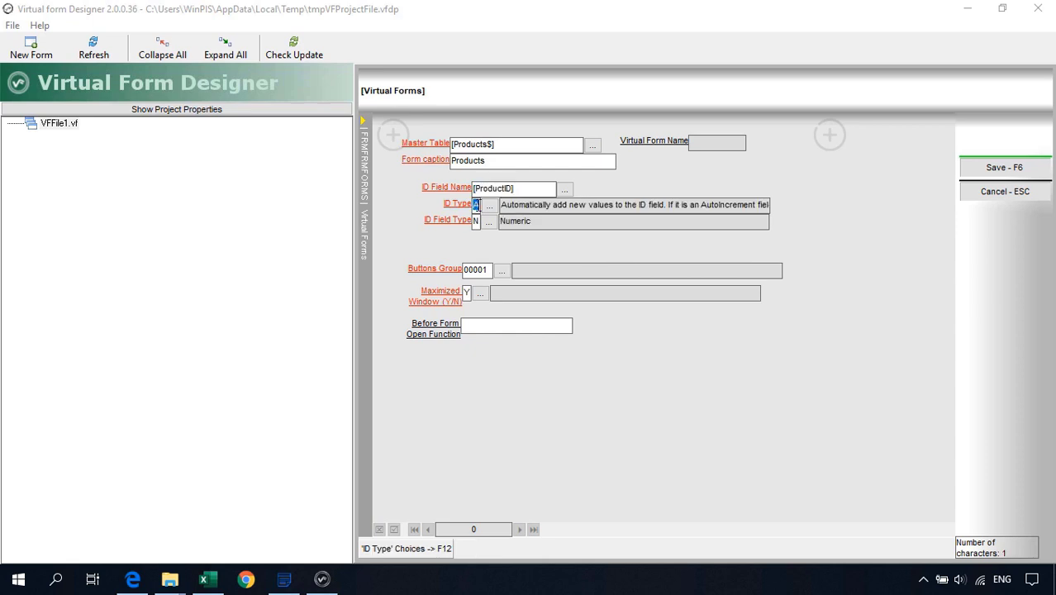
{"action": "key", "text": "Tab"}
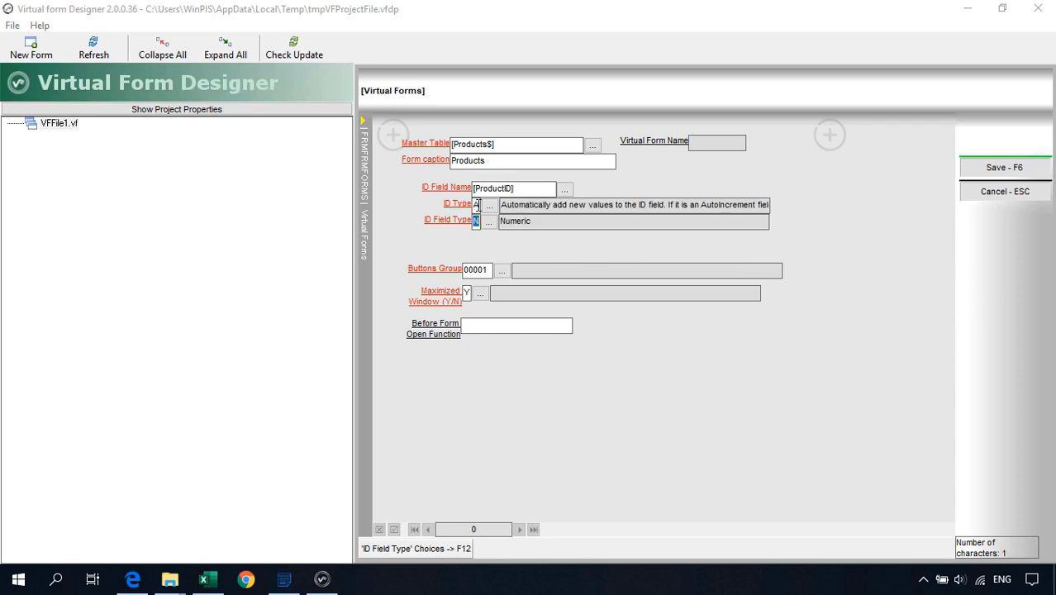
{"action": "key", "text": "Tab"}
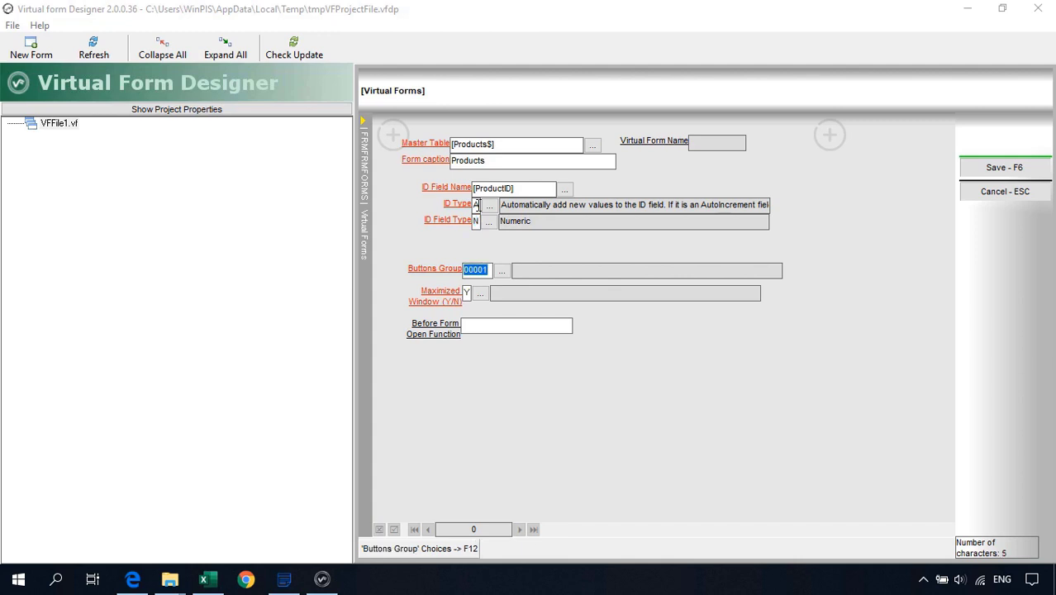
{"action": "key", "text": "Tab"}
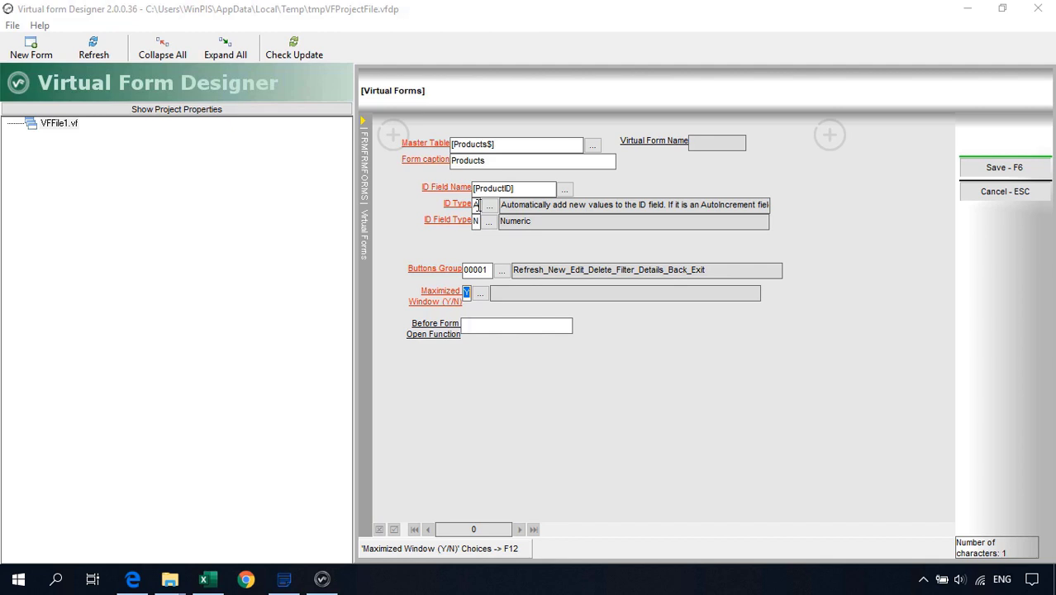
{"action": "key", "text": "Tab"}
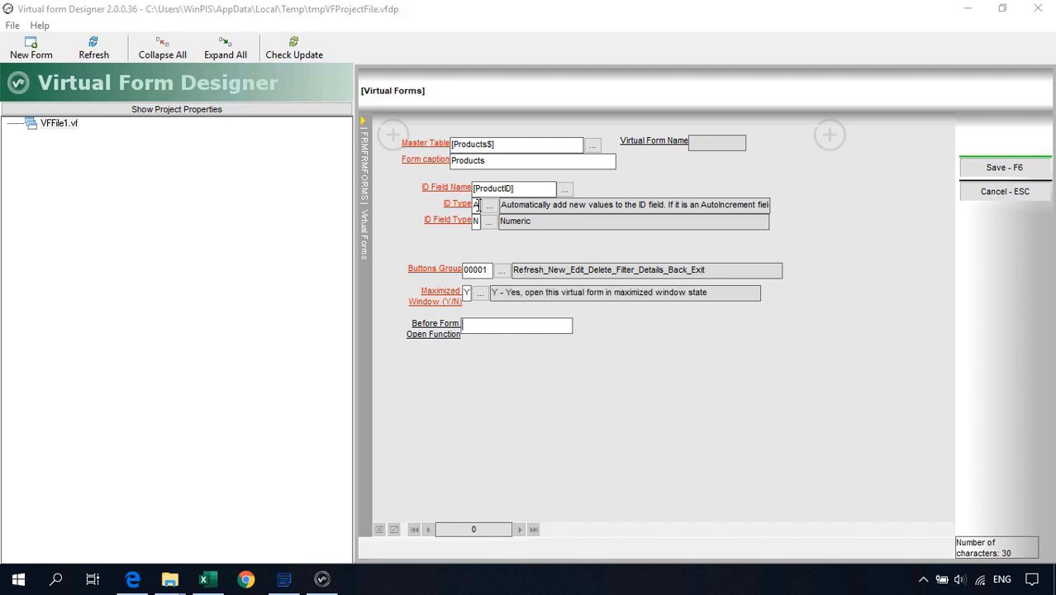
{"action": "key", "text": "Escape"}
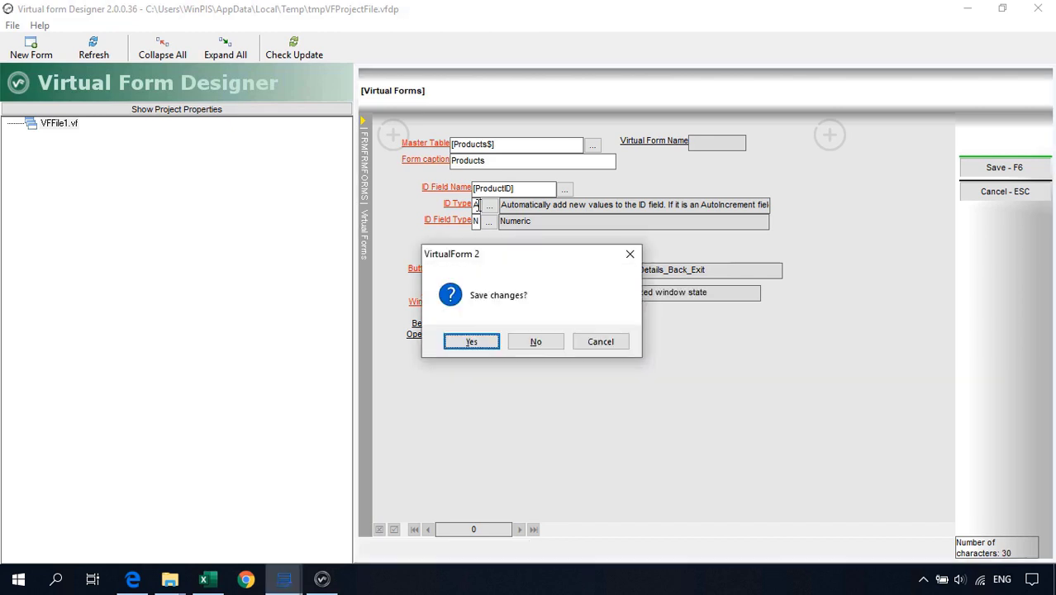
{"action": "key", "text": "Return"}
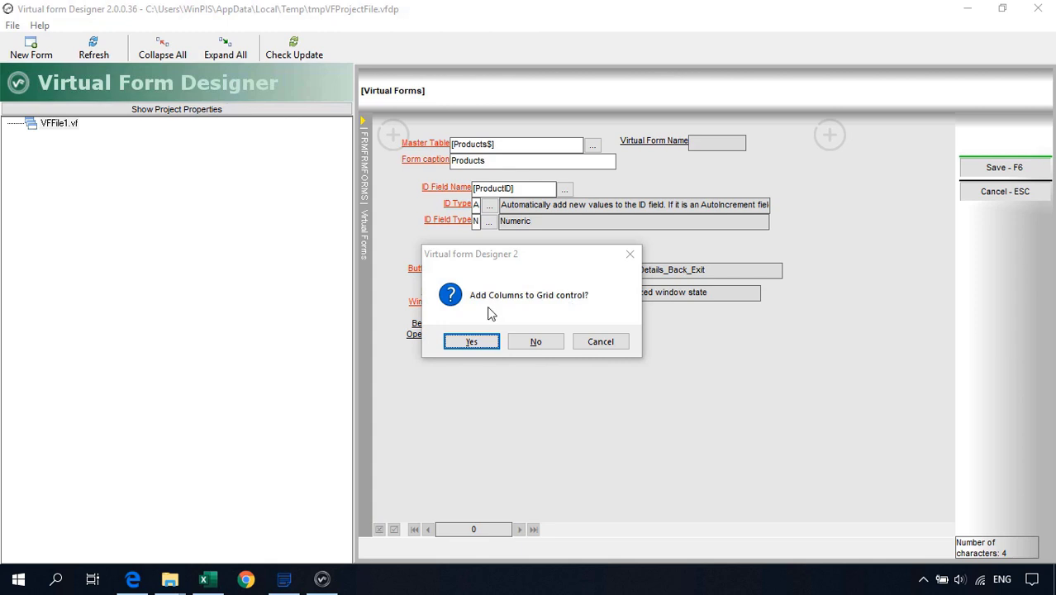
Add the ProductName, CategoryID and UnitPrice columns to the Products form's Grid control
{"action": "left_click", "coordinate": [470, 346]}
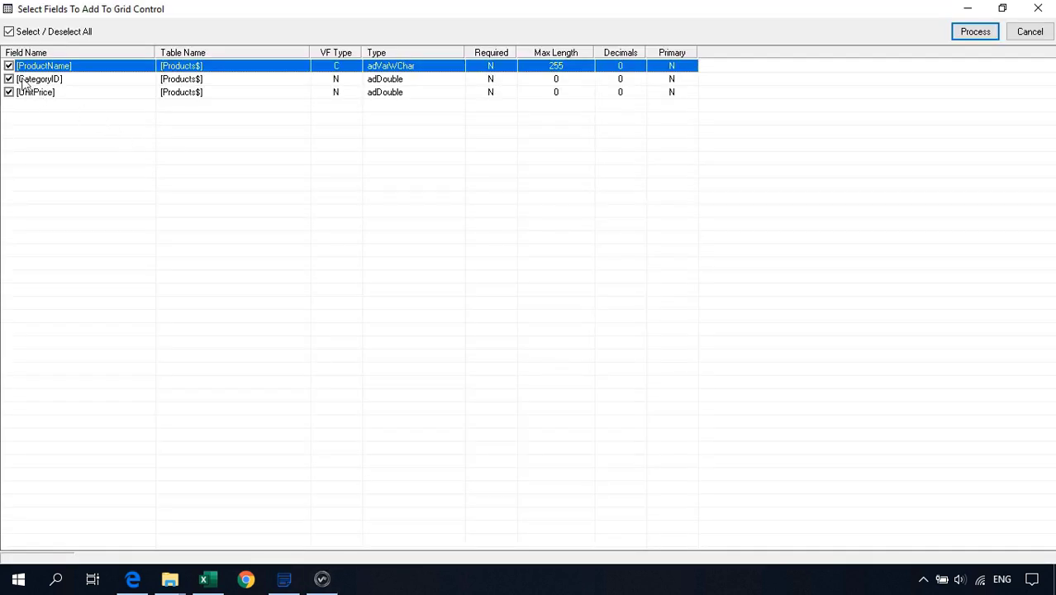
{"action": "left_click", "coordinate": [33, 81]}
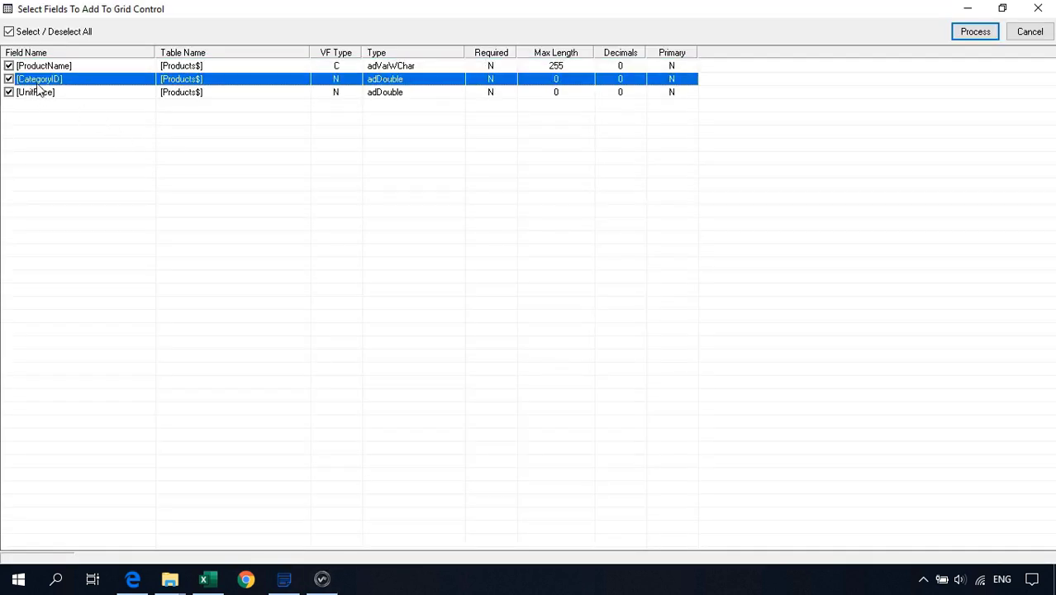
{"action": "left_click", "coordinate": [43, 68]}
{"action": "left_click", "coordinate": [39, 91]}
{"action": "left_click", "coordinate": [47, 81]}
{"action": "left_click", "coordinate": [967, 35]}
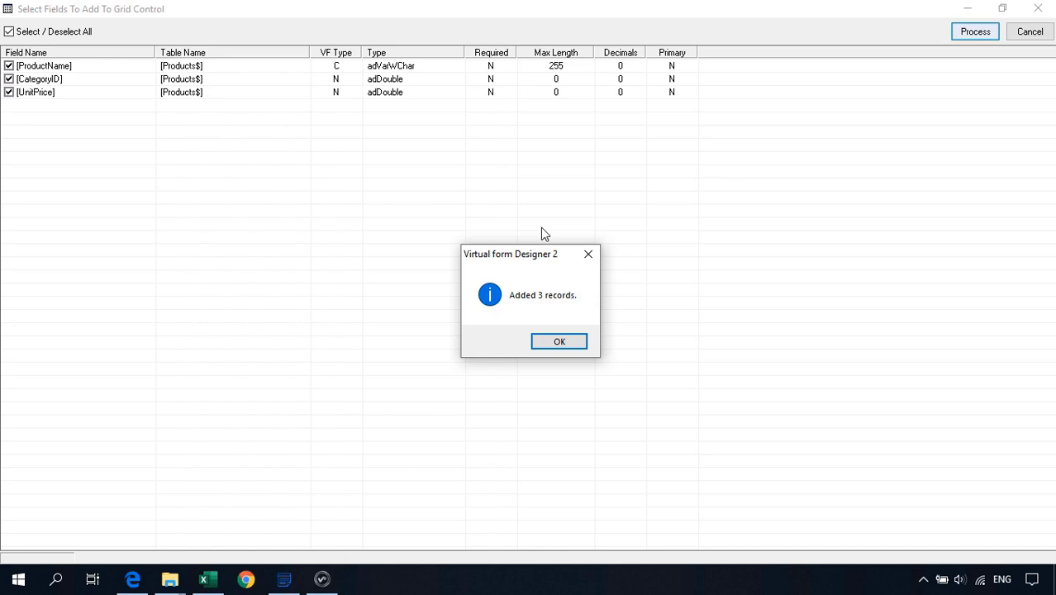
{"action": "left_click", "coordinate": [557, 347]}
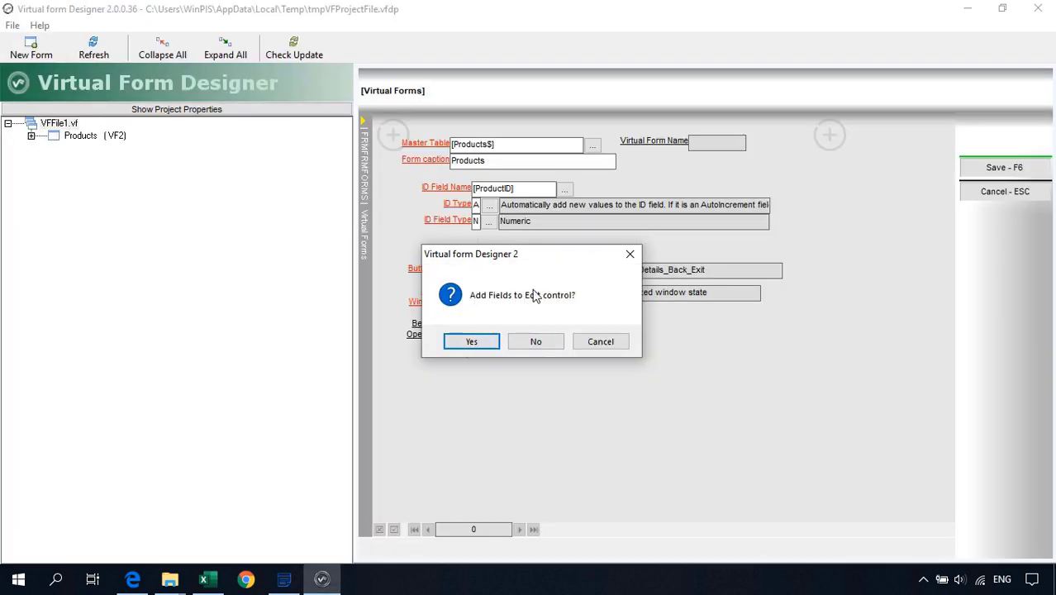
Add the ProductName, CategoryID and UnitPrice fields to the Products form's Edit control
{"action": "left_click", "coordinate": [463, 344]}
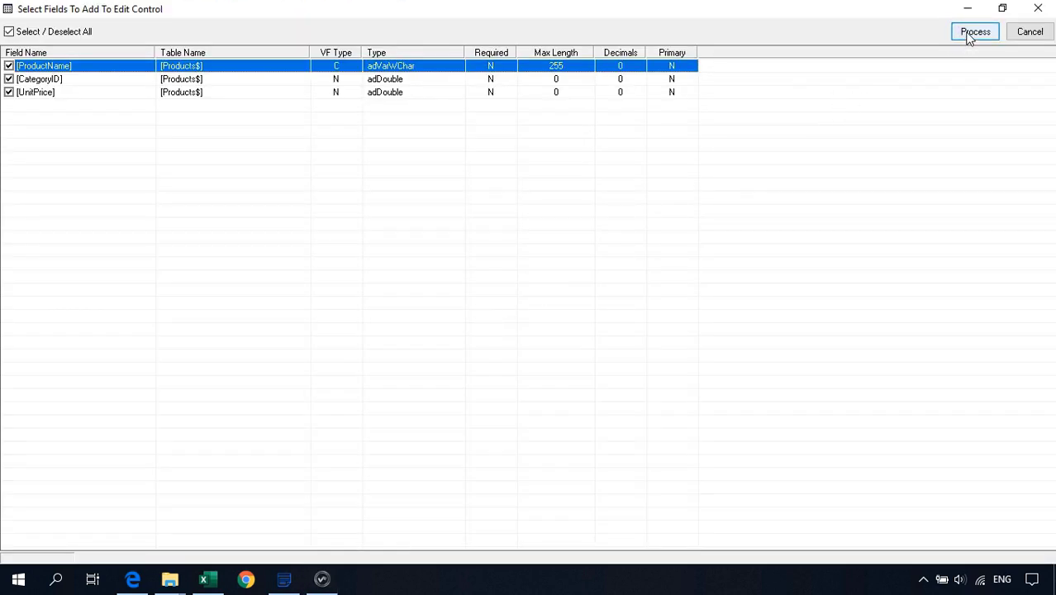
{"action": "left_click", "coordinate": [973, 33]}
{"action": "left_click", "coordinate": [557, 341]}
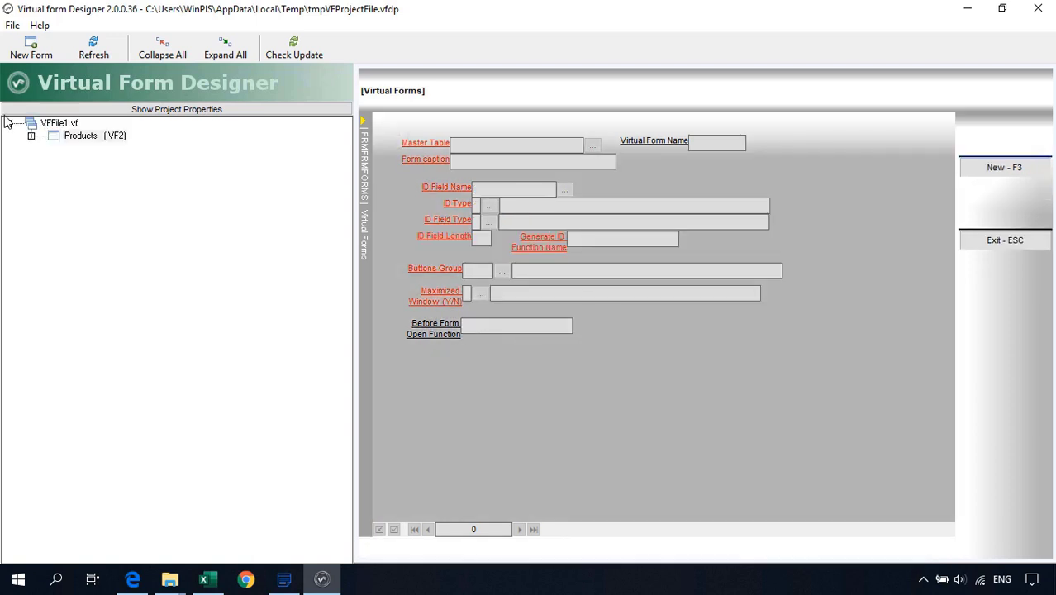
Expand the Products form in the project tree and examine its Grid Control fields, Edit Control fields and Relationships
{"action": "left_click", "coordinate": [30, 135]}
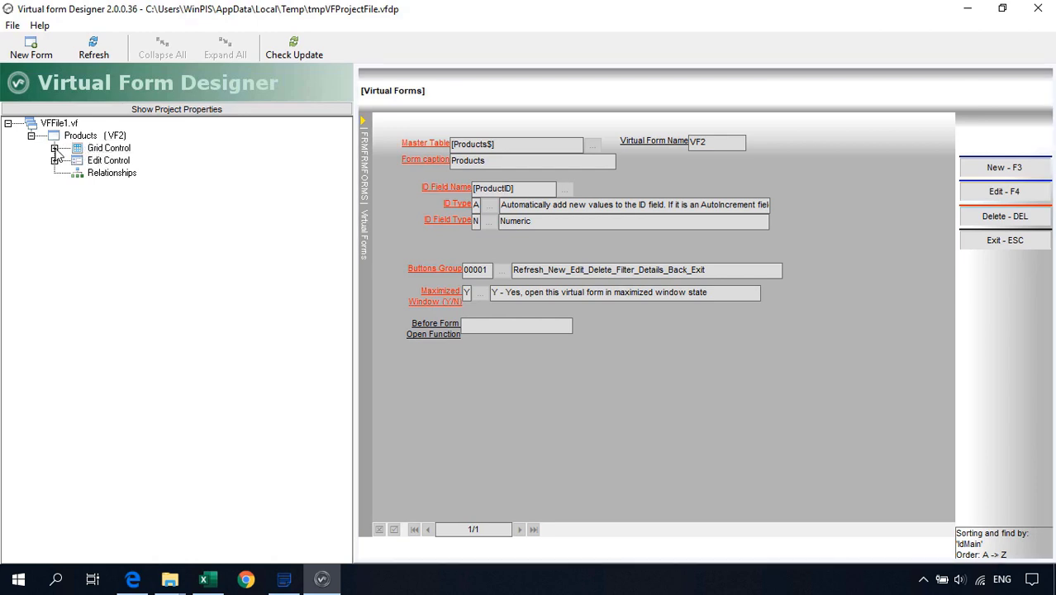
{"action": "left_click", "coordinate": [54, 148]}
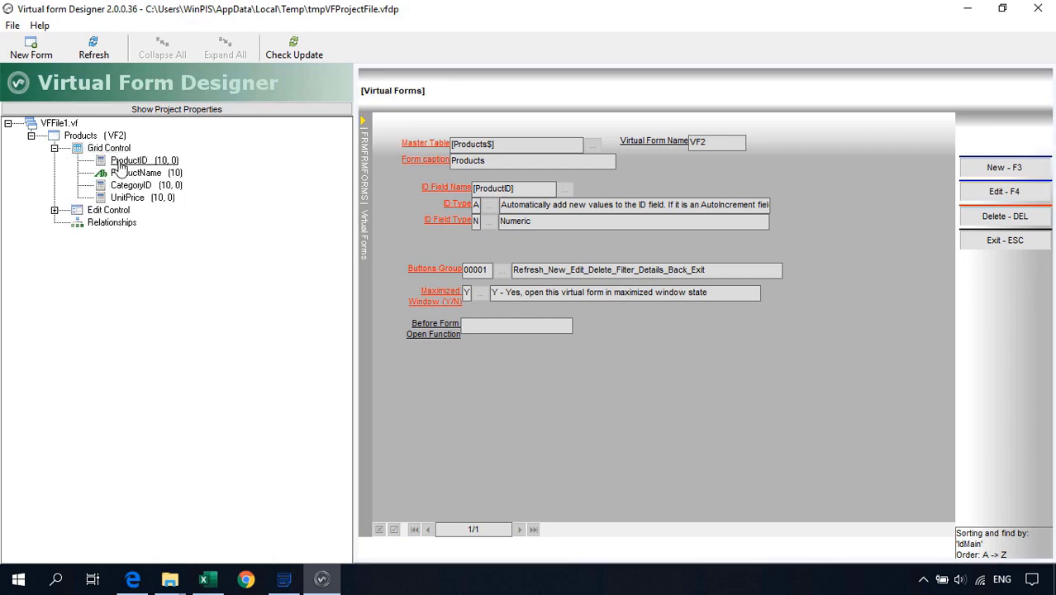
{"action": "left_click", "coordinate": [54, 210]}
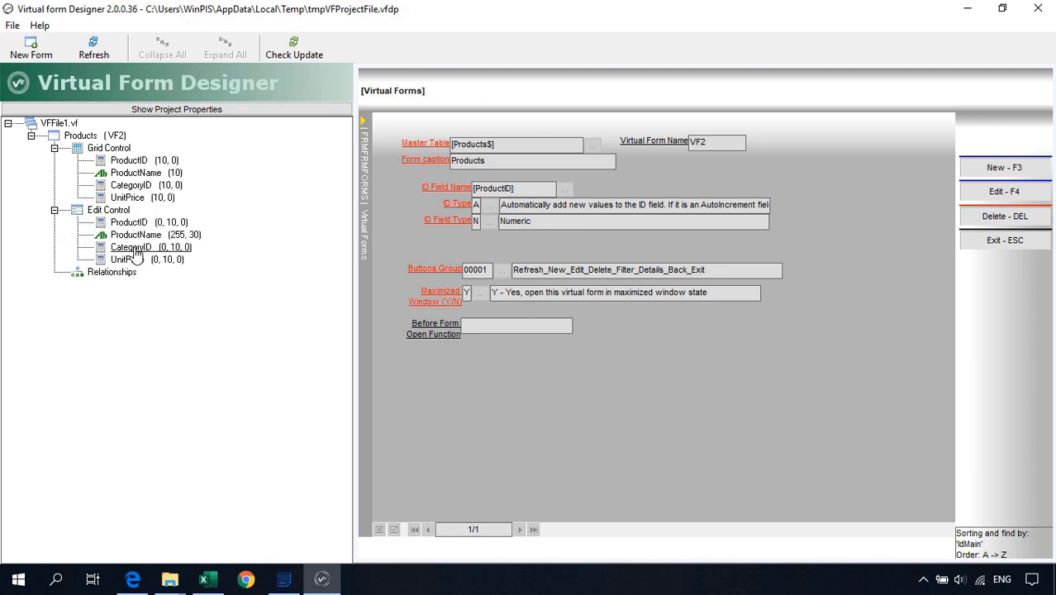
{"action": "left_click", "coordinate": [116, 272]}
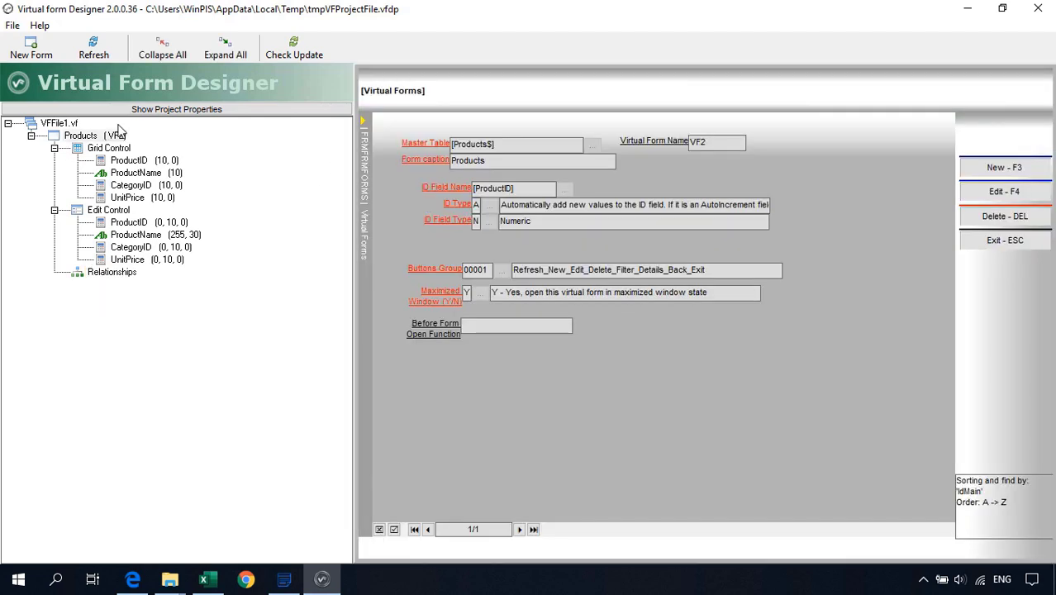
{"action": "left_click", "coordinate": [118, 132]}
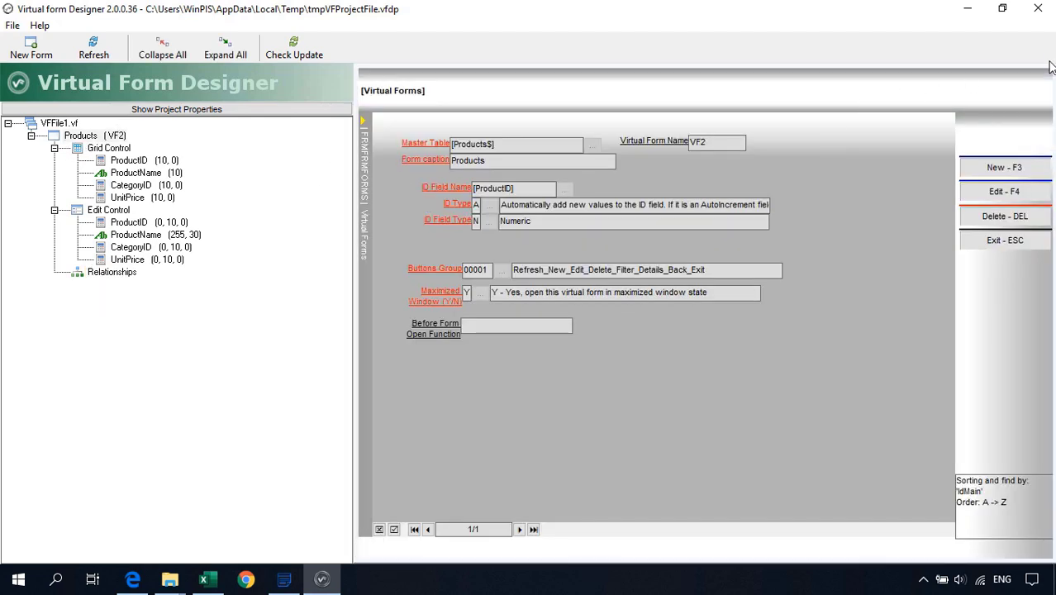
Close Virtual Form Designer and add a new blank node to the Virtual Forms Main Menu tree
{"action": "left_click", "coordinate": [1038, 12]}
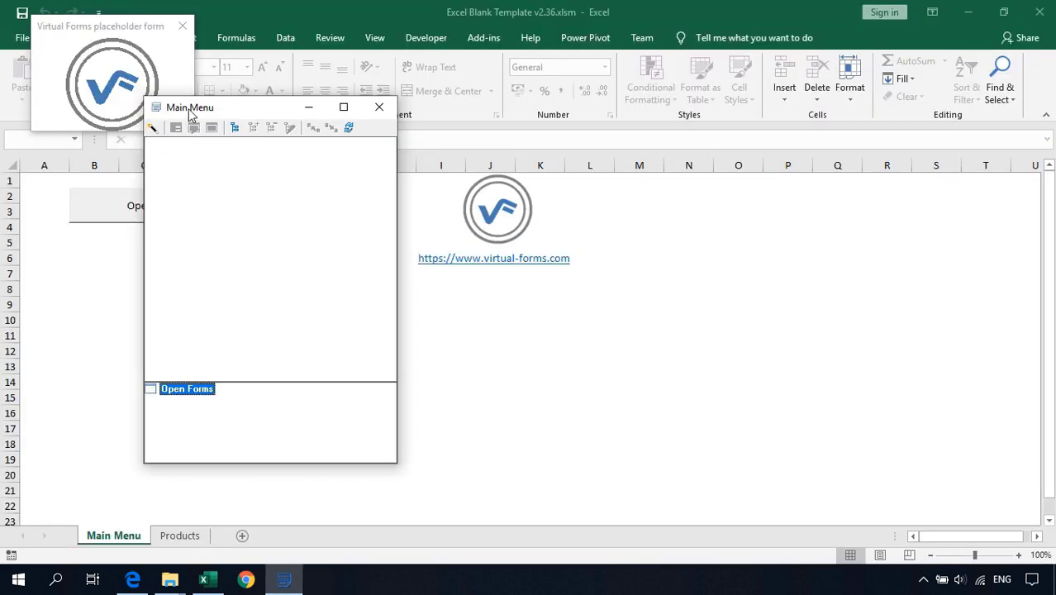
{"action": "left_click_drag", "start_coordinate": [189, 115], "coordinate": [219, 104]}
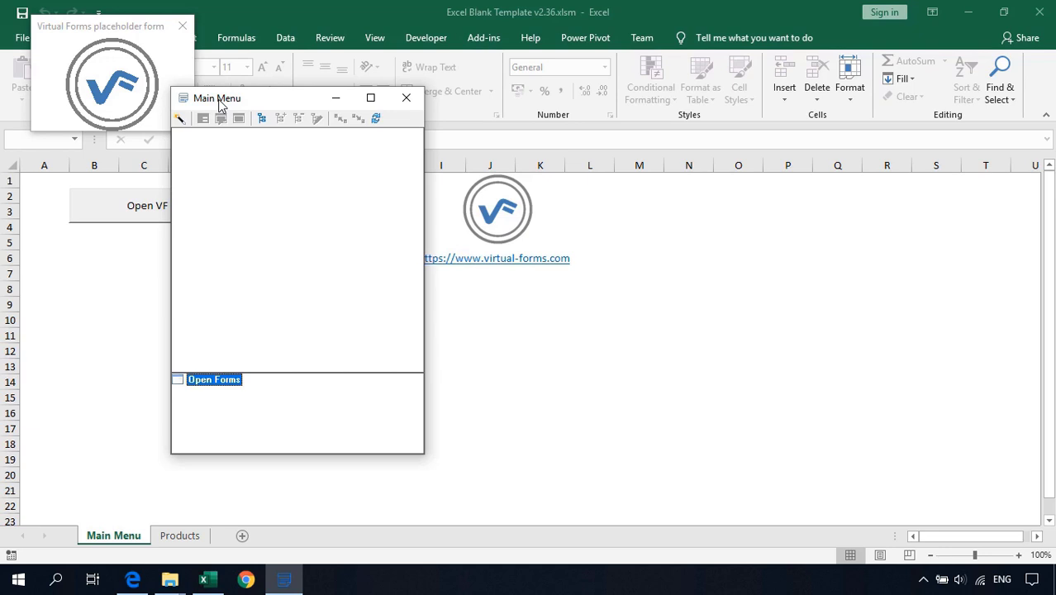
{"action": "left_click", "coordinate": [263, 120]}
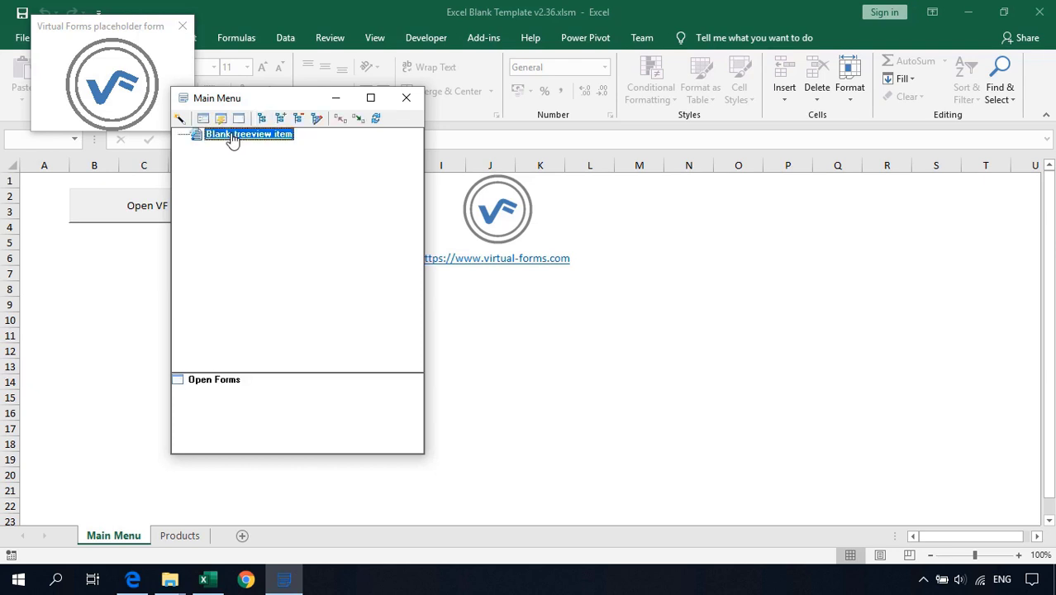
{"action": "left_click", "coordinate": [233, 136]}
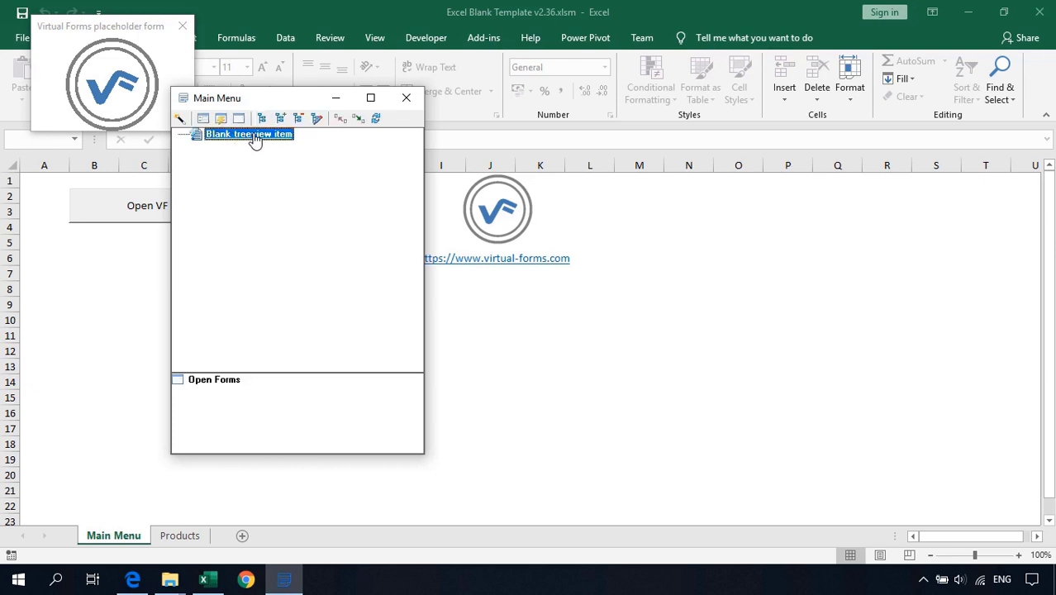
{"action": "left_click", "coordinate": [197, 136]}
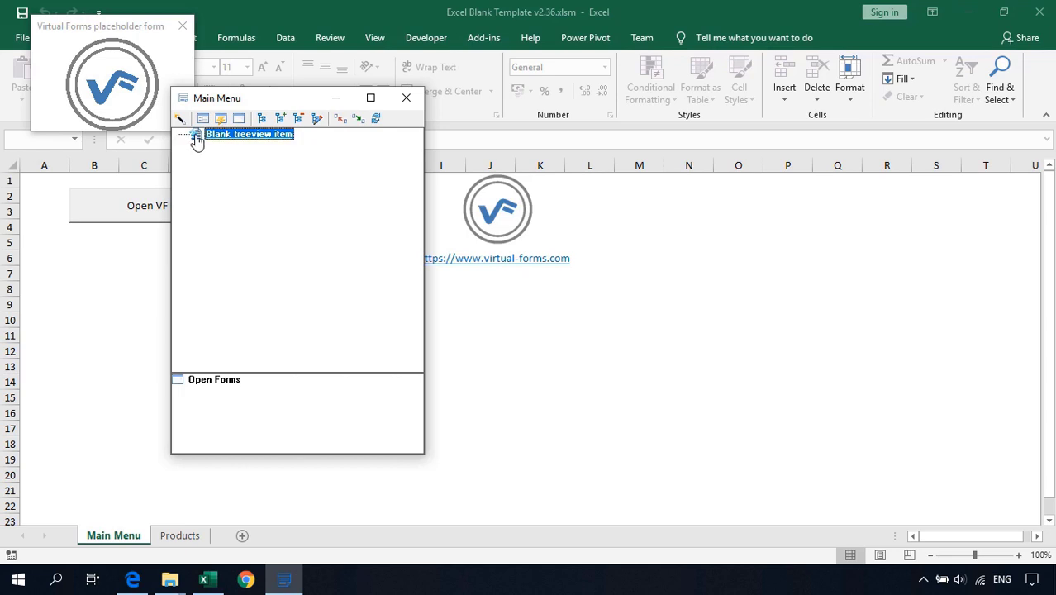
Set the blank node's action to open the Products virtual form VF2, and change the node text to Products
{"action": "right_click", "coordinate": [242, 140]}
{"action": "mouse_move", "coordinate": [290, 168]}
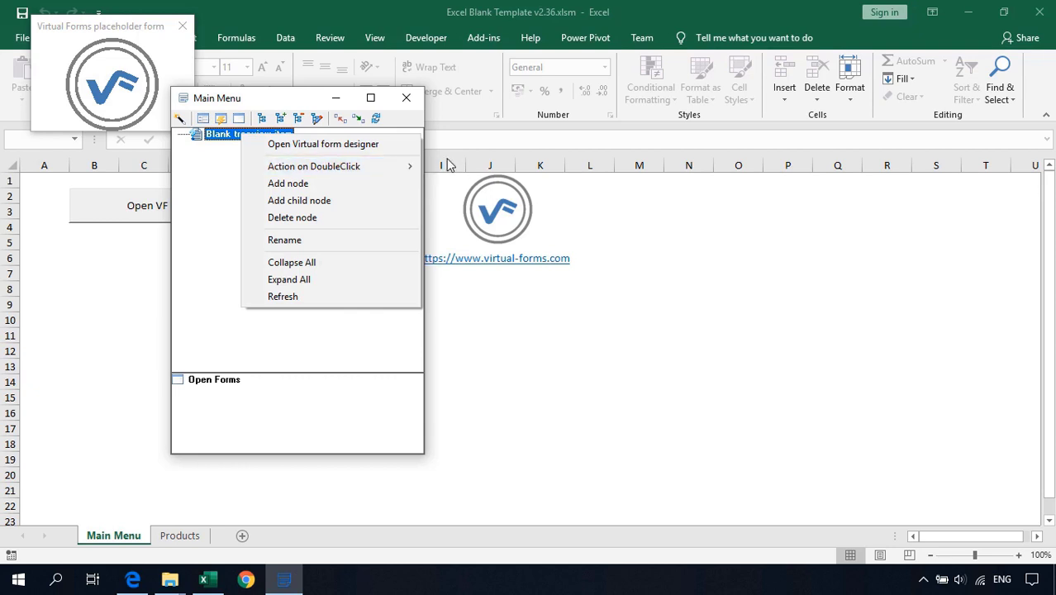
{"action": "mouse_move", "coordinate": [406, 172]}
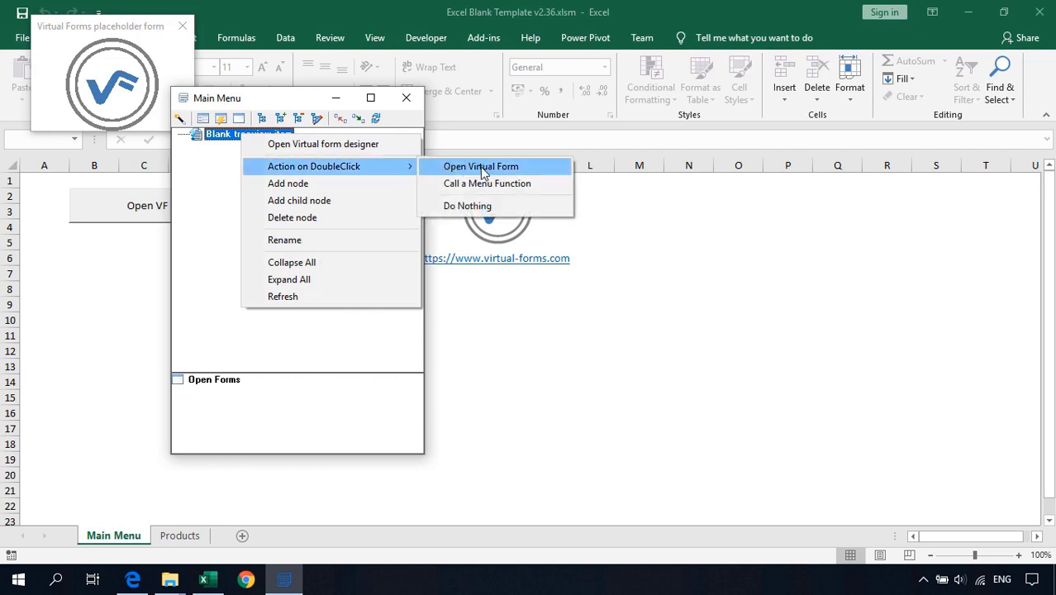
{"action": "left_click", "coordinate": [484, 169]}
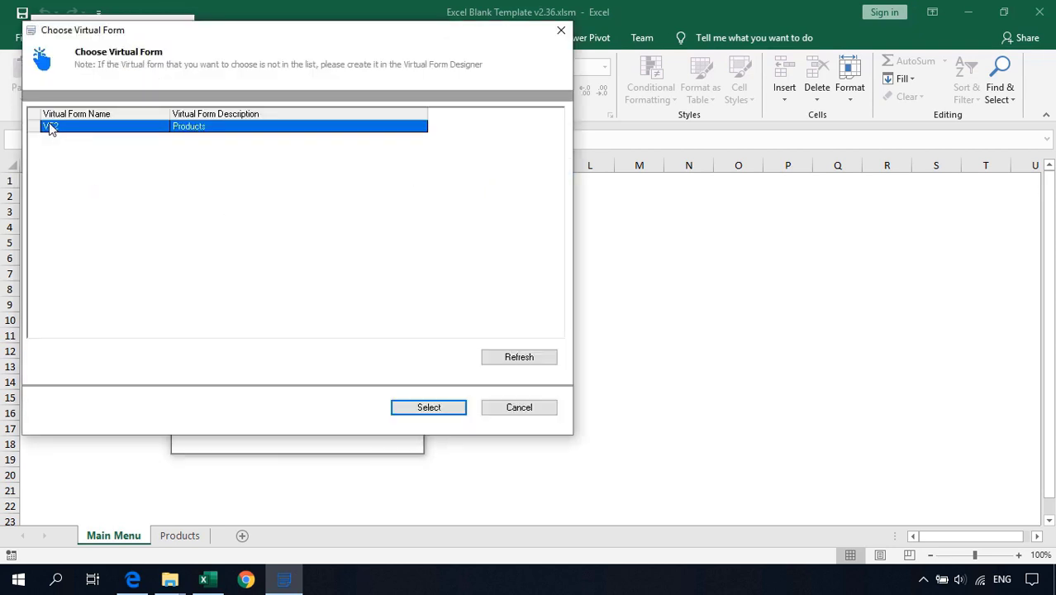
{"action": "left_click", "coordinate": [423, 409]}
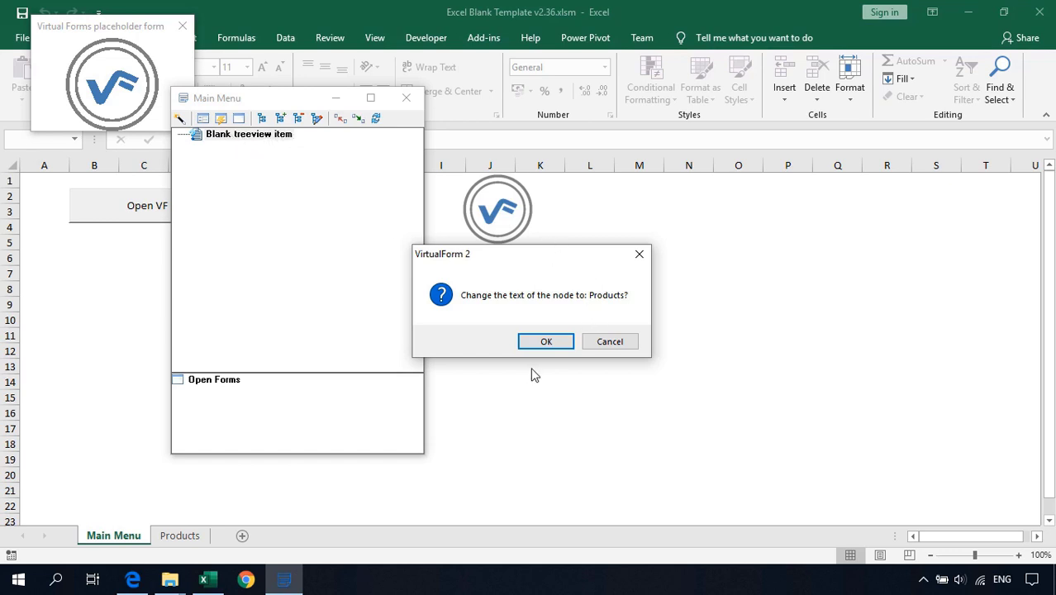
{"action": "left_click", "coordinate": [545, 342]}
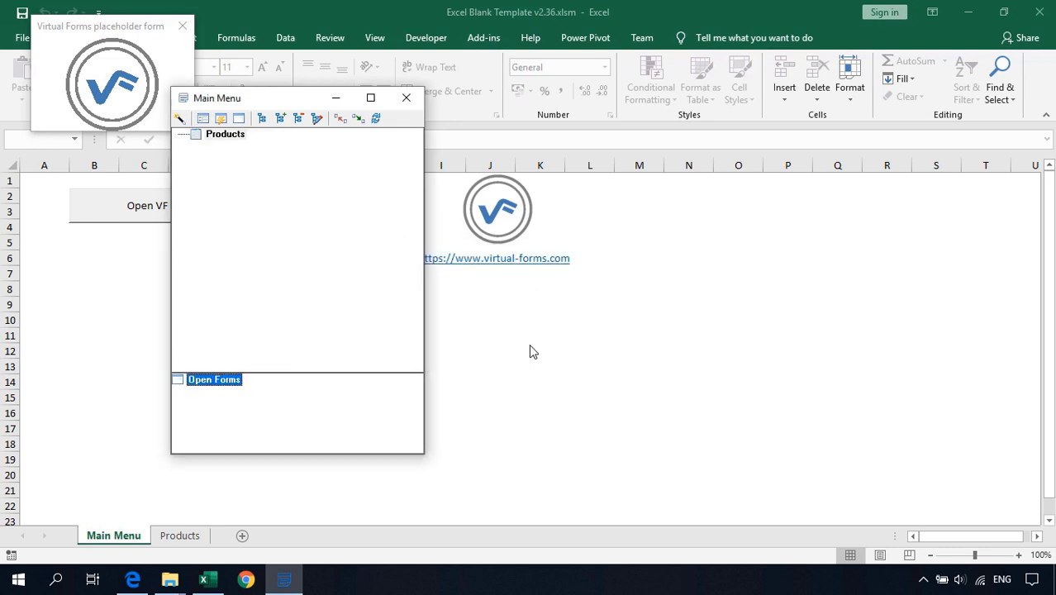
Open the Products form from the Main Menu node, maximize it and browse through its product records
{"action": "left_click", "coordinate": [219, 138]}
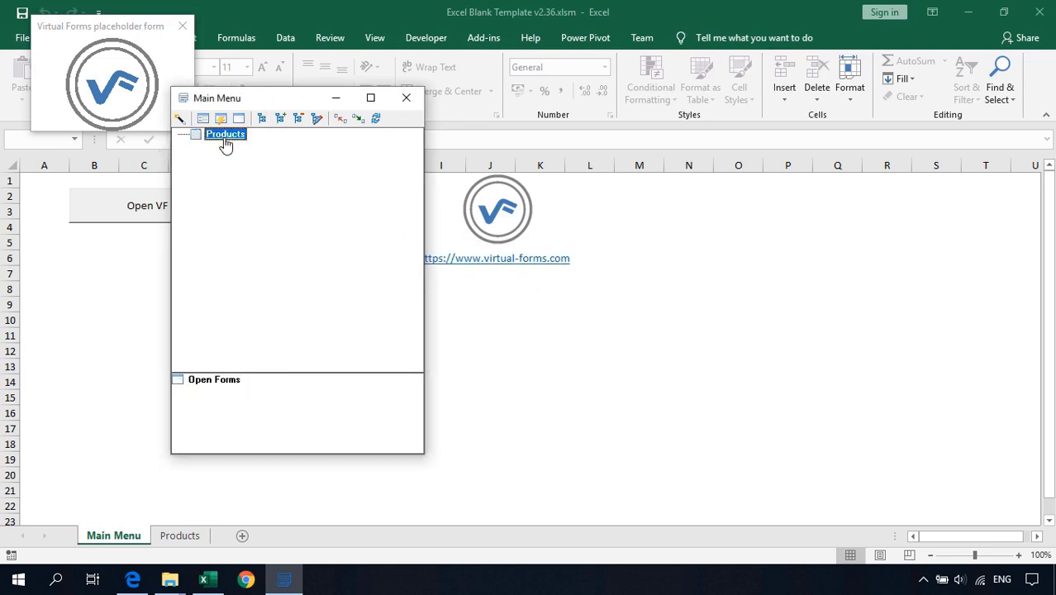
{"action": "key", "text": "Escape"}
{"action": "double_click", "coordinate": [223, 136]}
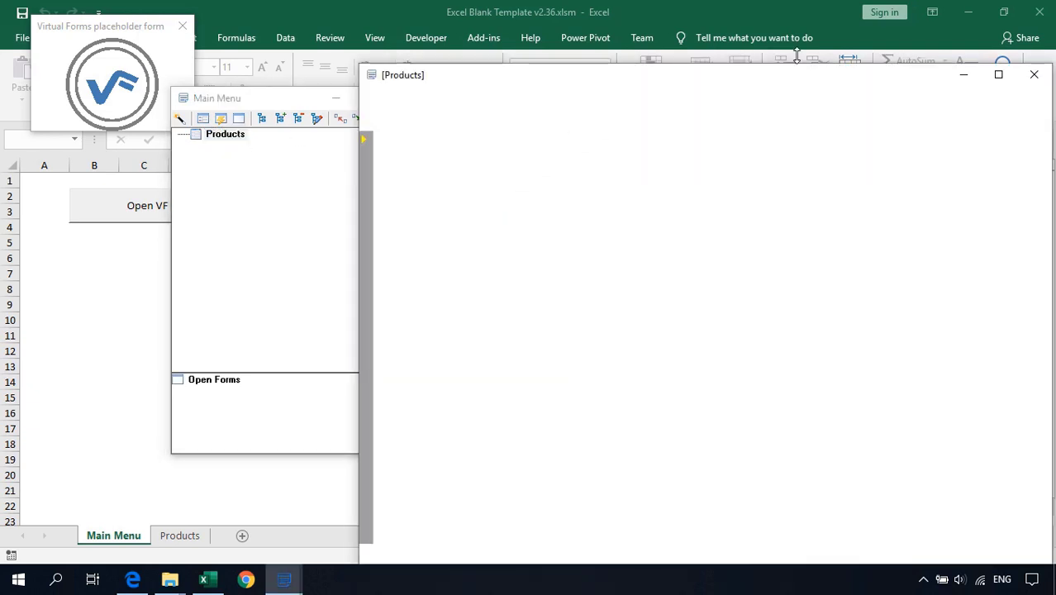
{"action": "left_click", "coordinate": [998, 75]}
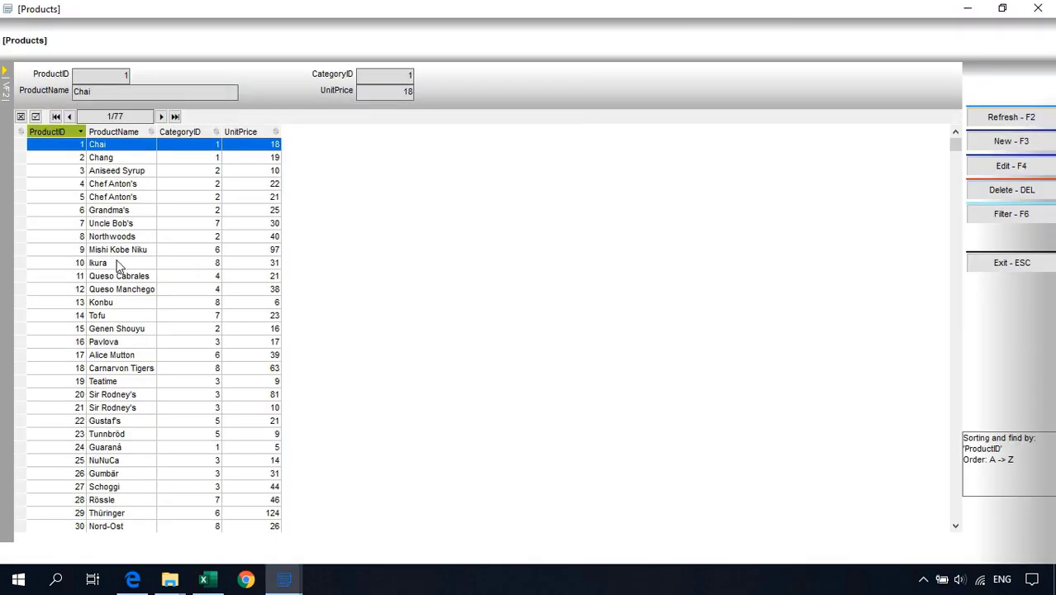
{"action": "left_click", "coordinate": [116, 237]}
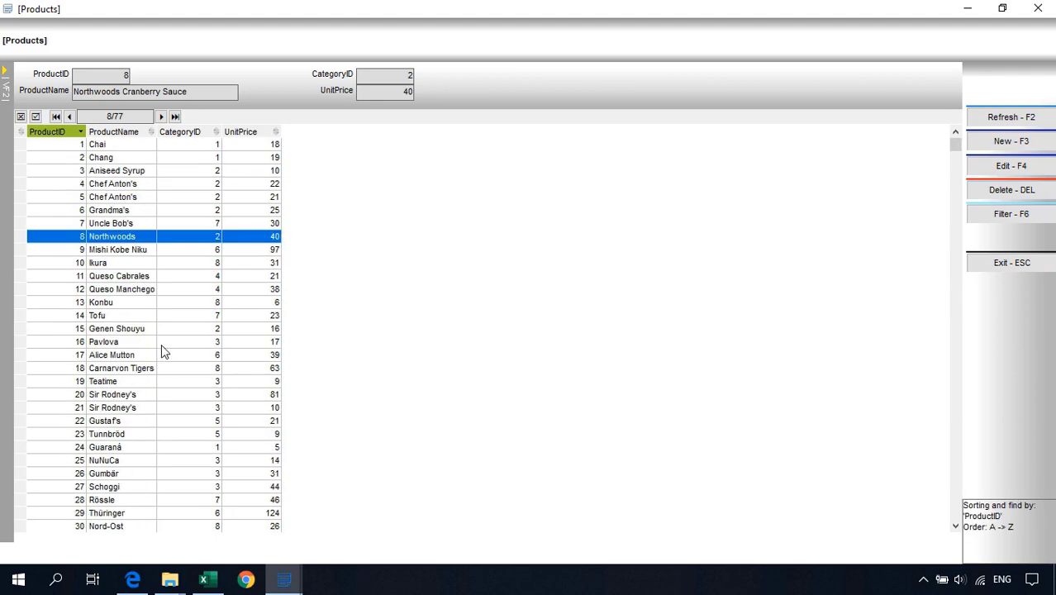
{"action": "scroll", "coordinate": [165, 342], "scroll_direction": "down", "scroll_amount": 5}
{"action": "left_click", "coordinate": [125, 214]}
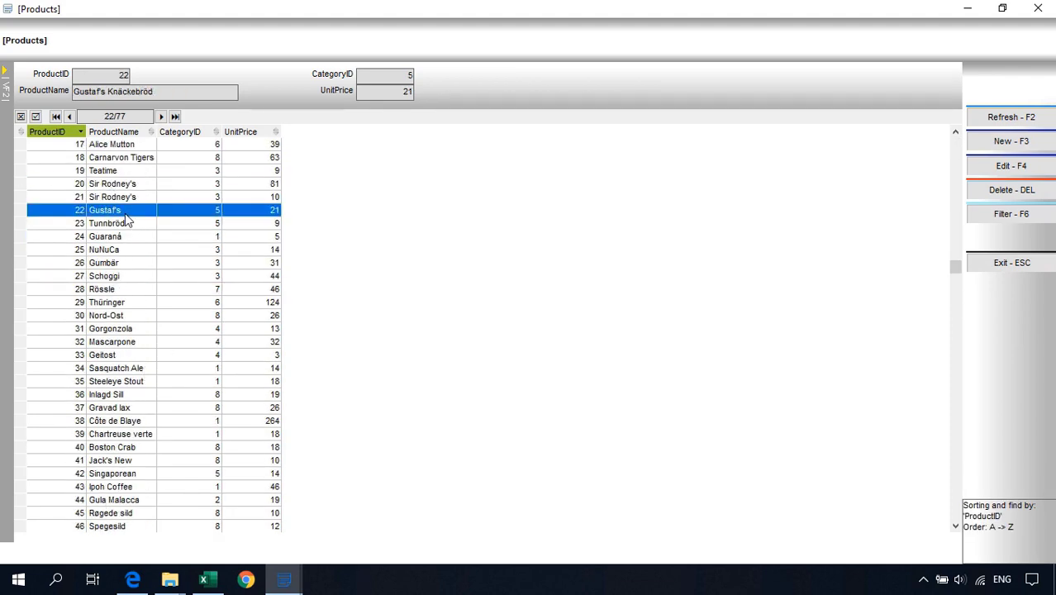
{"action": "scroll", "coordinate": [140, 235], "scroll_direction": "down", "scroll_amount": 10}
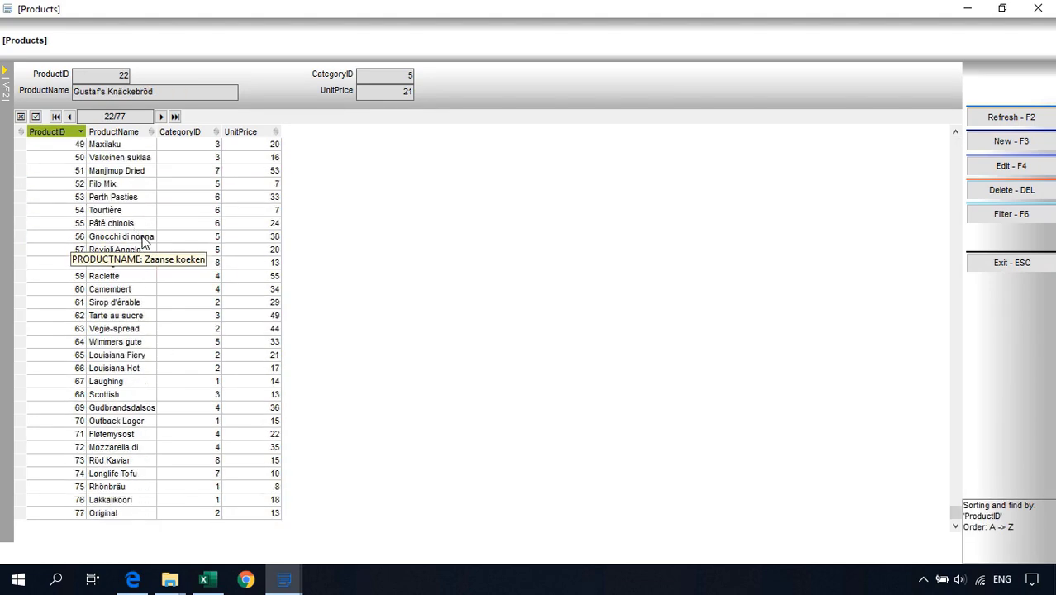
{"action": "scroll", "coordinate": [147, 248], "scroll_direction": "up", "scroll_amount": 15}
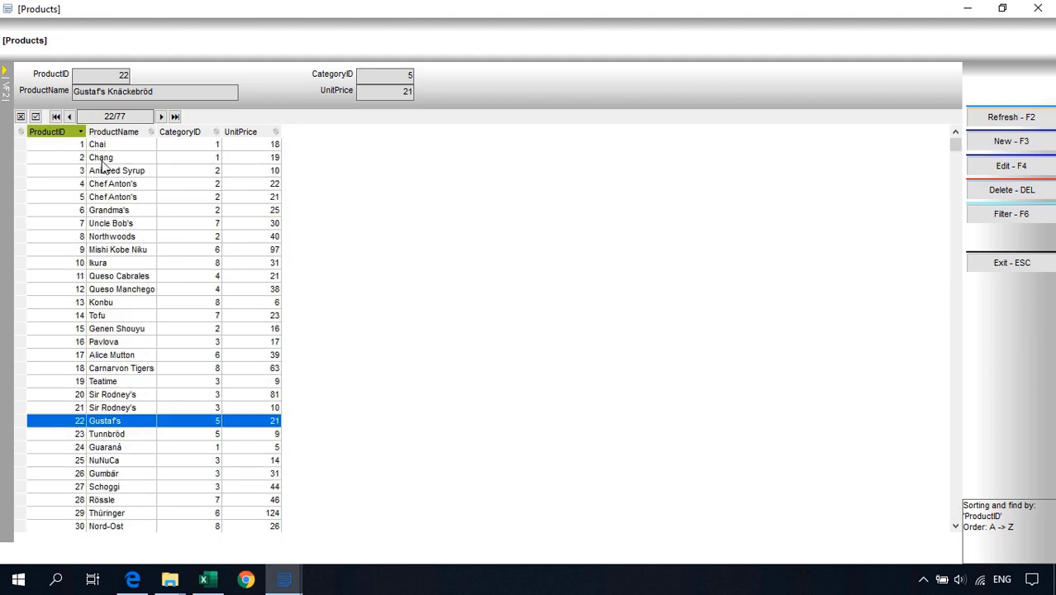
Change the ProductName of the Tofu record to Product 14 and save the record
{"action": "left_click", "coordinate": [102, 316]}
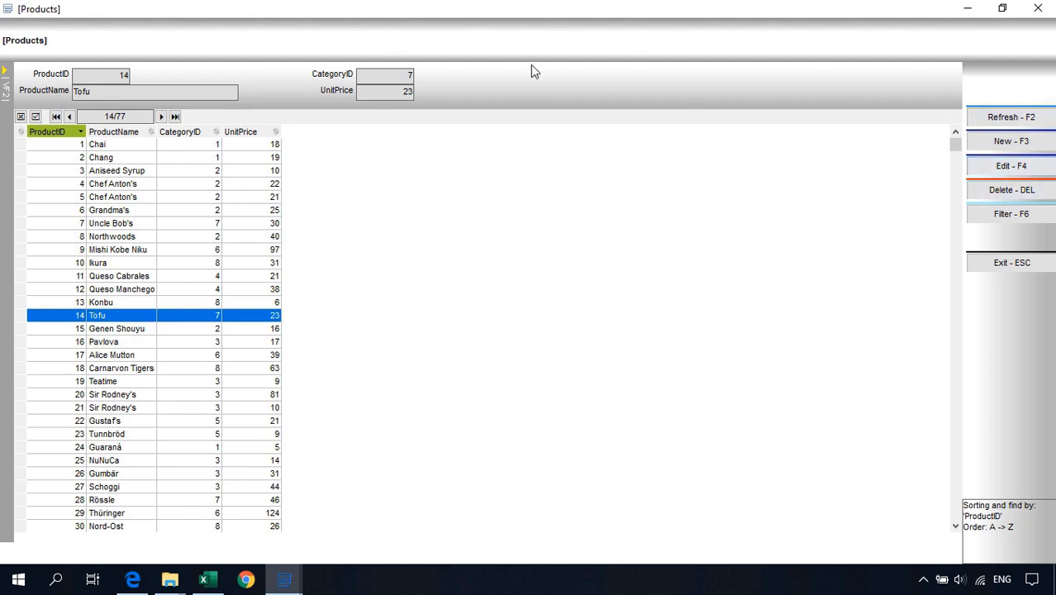
{"action": "key", "text": "F4"}
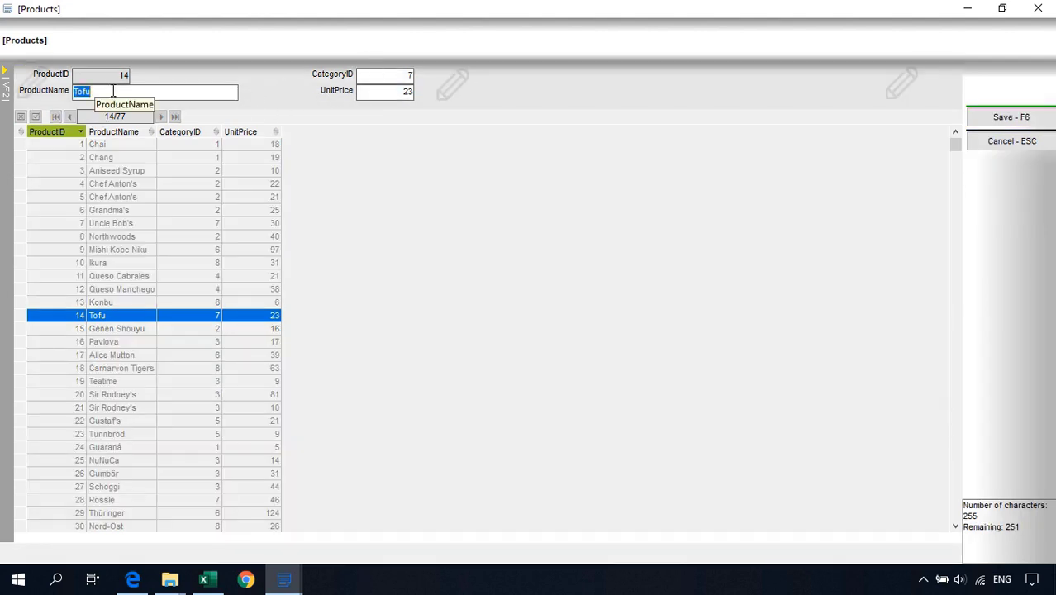
{"action": "type", "text": "P"}
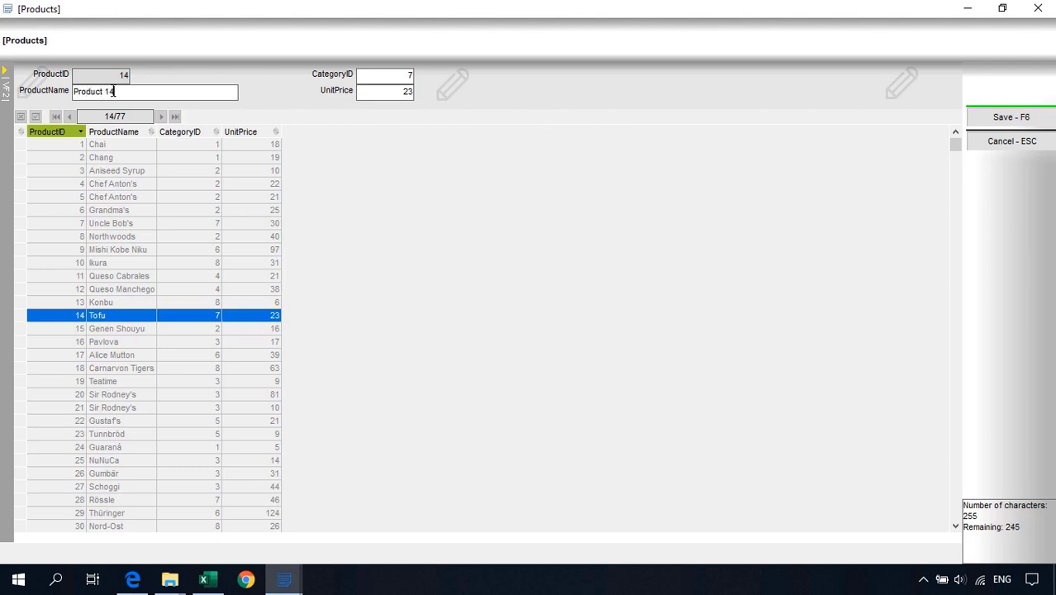
{"action": "type", "text": "roduct 14"}
{"action": "key", "text": "Tab"}
{"action": "key", "text": "Escape"}
{"action": "key", "text": "Return"}
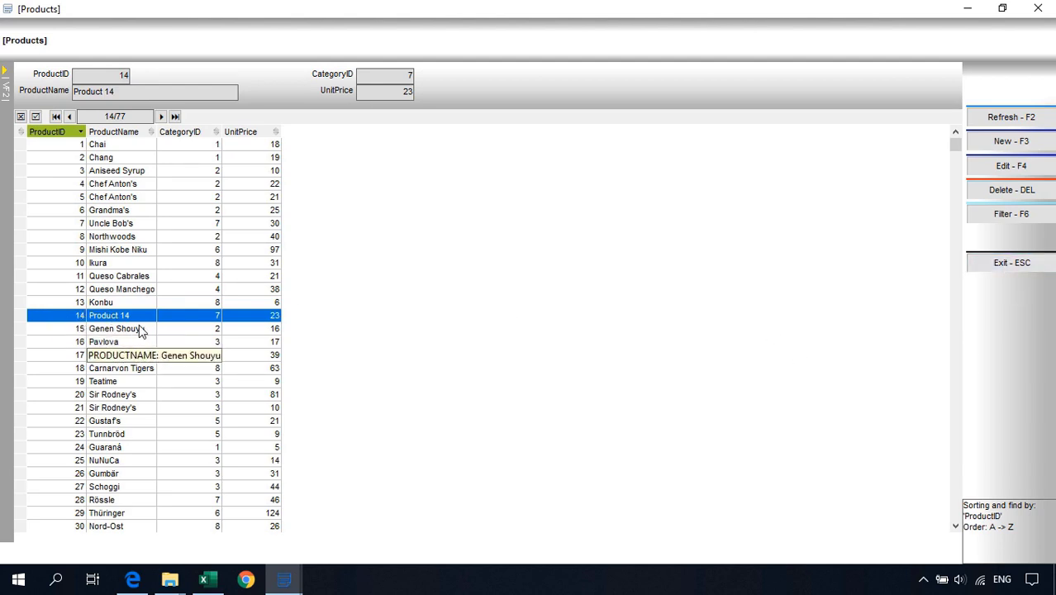
Exit the Products form and the Main Menu, and check the edited product name in the Products worksheet
{"action": "left_click", "coordinate": [1018, 271]}
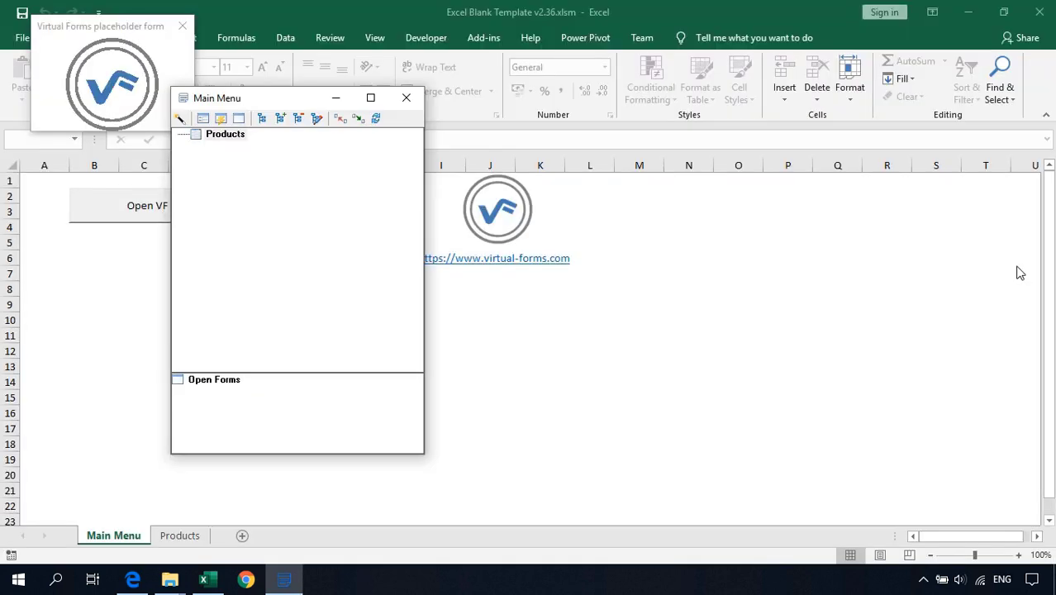
{"action": "left_click", "coordinate": [406, 98]}
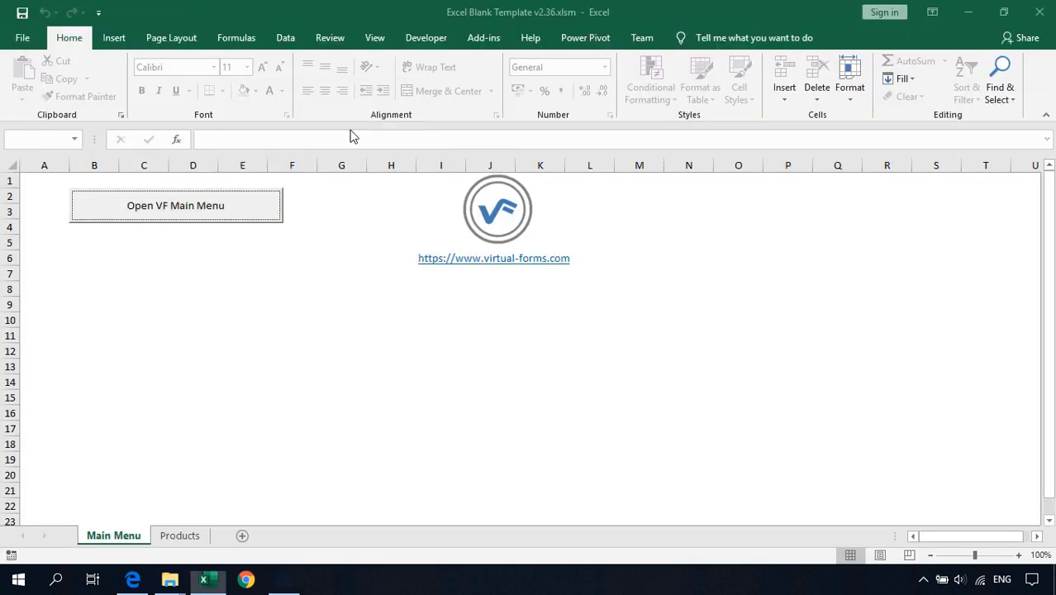
{"action": "left_click", "coordinate": [182, 537]}
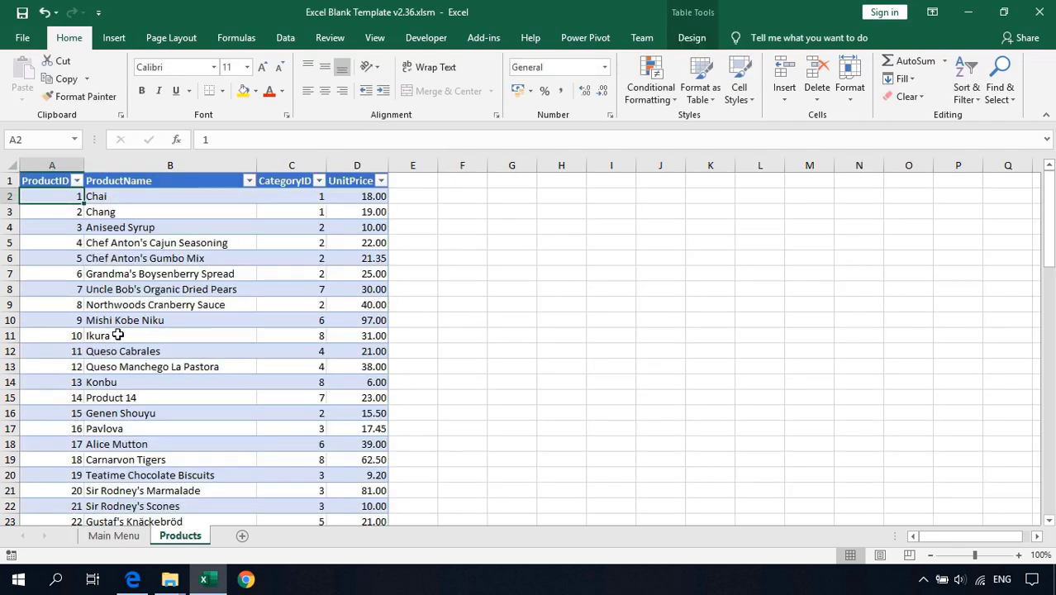
{"action": "left_click", "coordinate": [96, 398]}
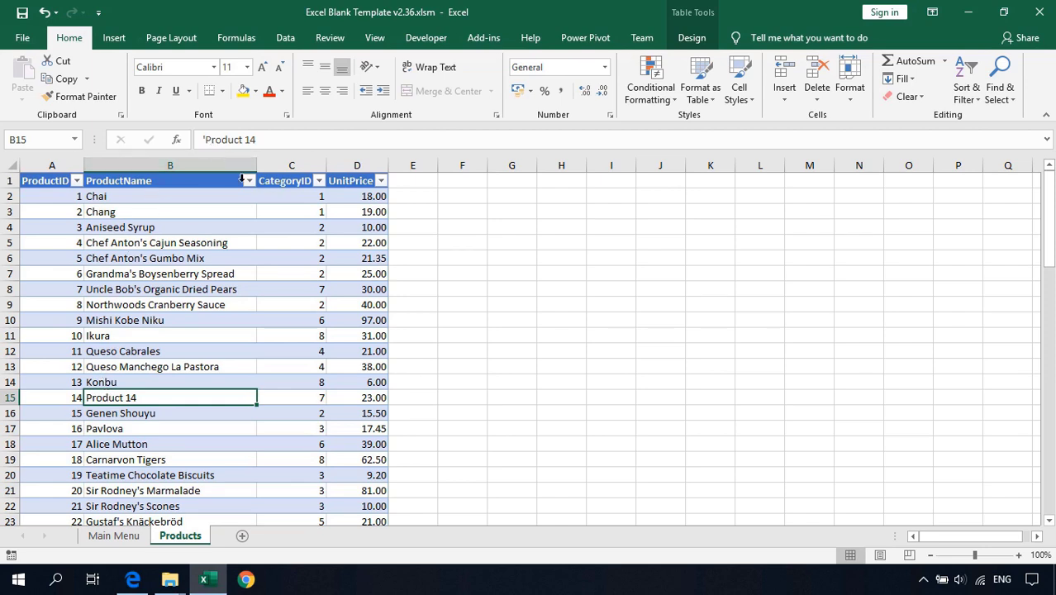
Examine the decimal format of the UnitPrice values in the Products worksheet
{"action": "left_click", "coordinate": [116, 536]}
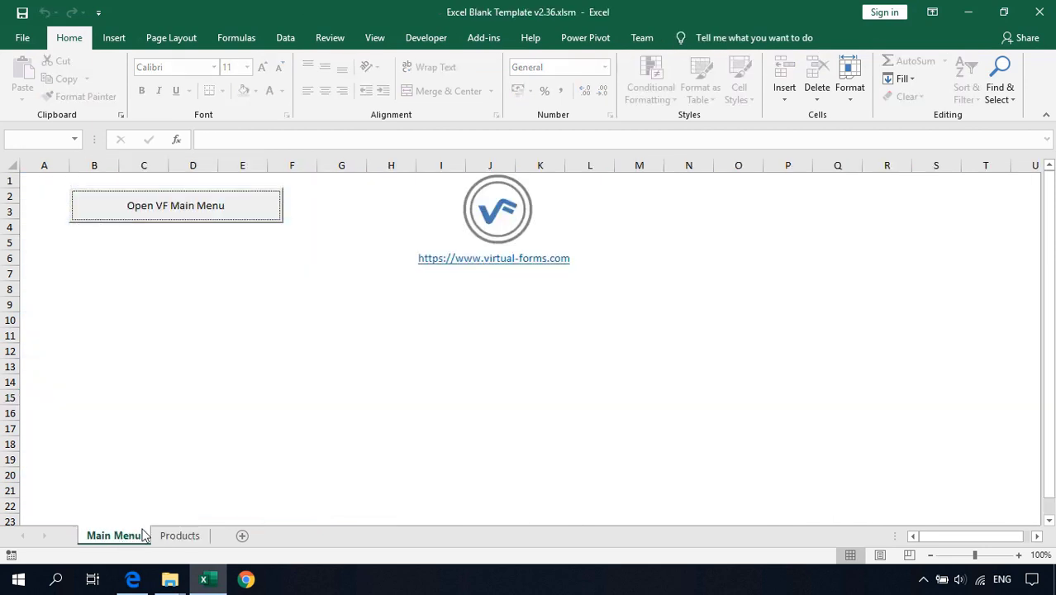
{"action": "left_click", "coordinate": [177, 536]}
{"action": "left_click", "coordinate": [358, 209]}
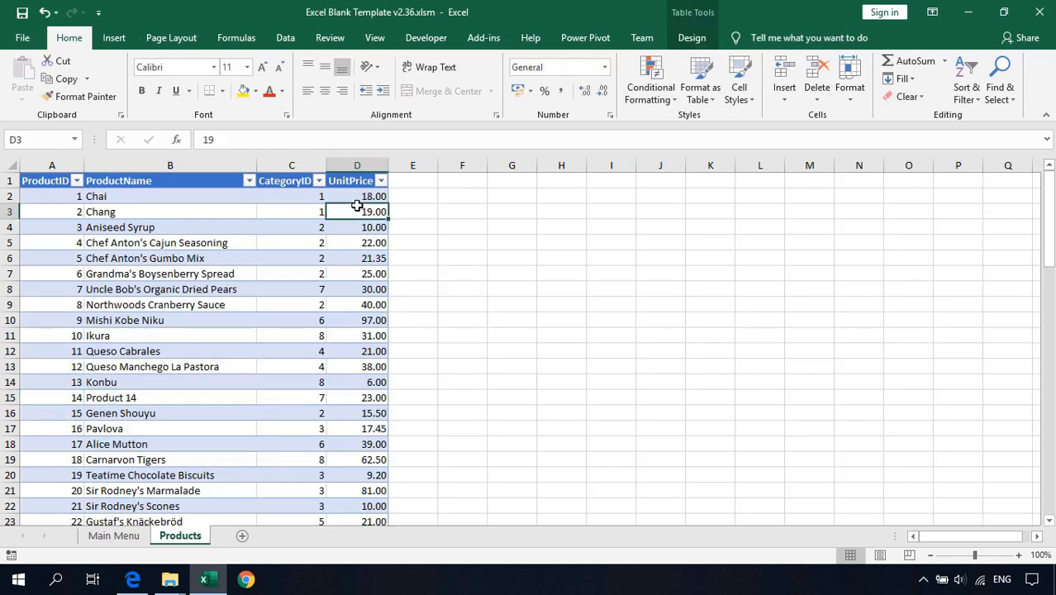
{"action": "left_click", "coordinate": [362, 303]}
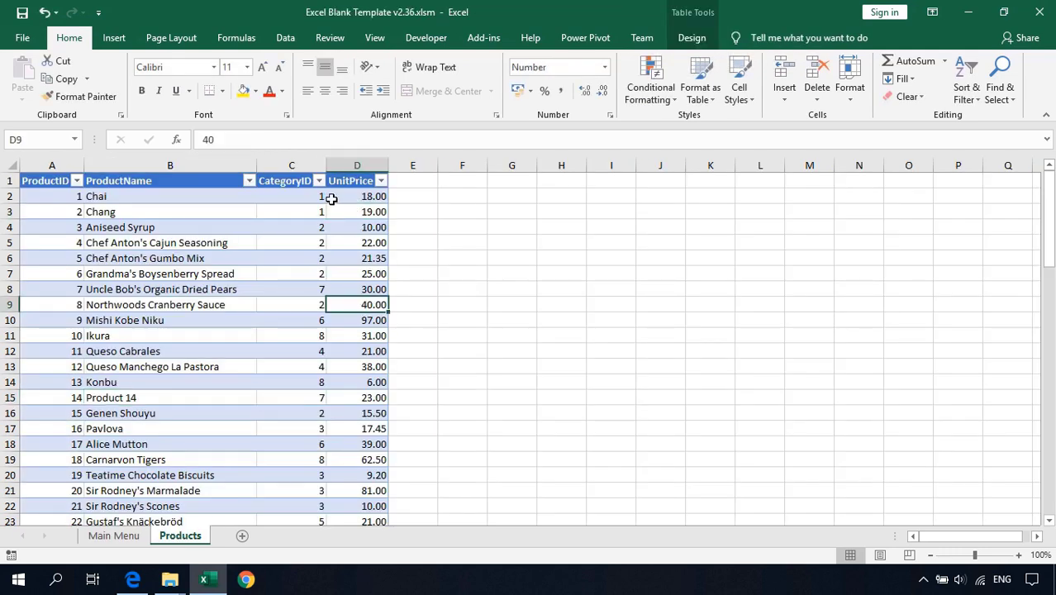
{"action": "left_click", "coordinate": [360, 194]}
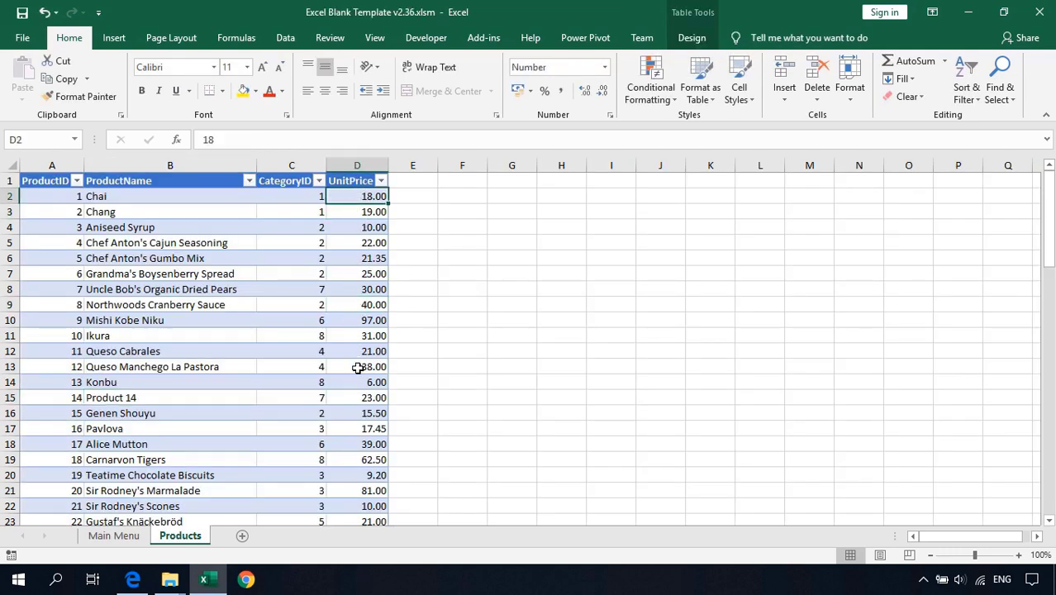
Reopen the VF Main Menu from the Main Menu worksheet and open the Products form
{"action": "left_click", "coordinate": [113, 536]}
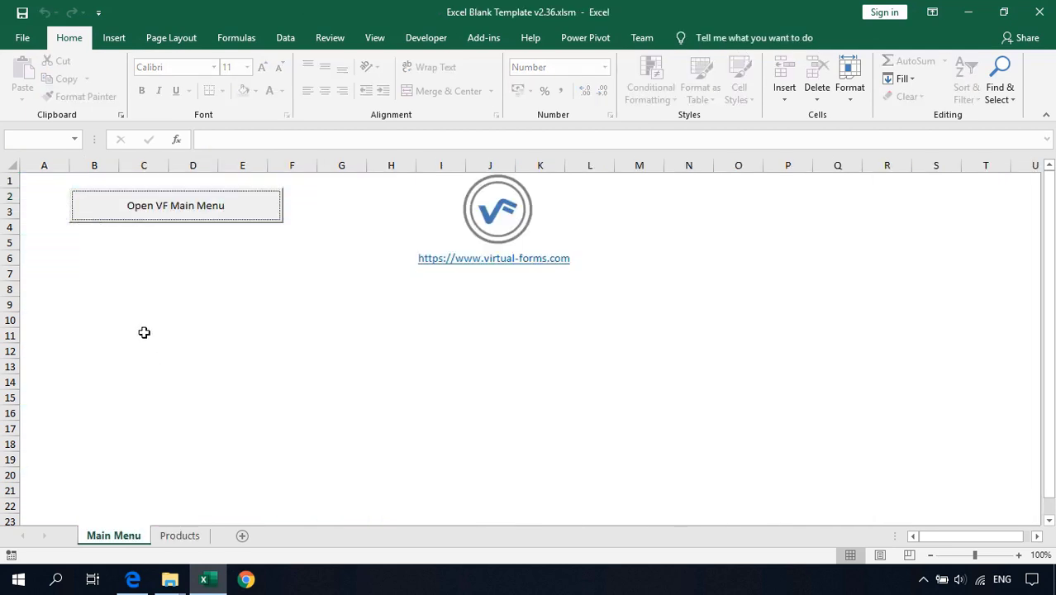
{"action": "left_click", "coordinate": [155, 212]}
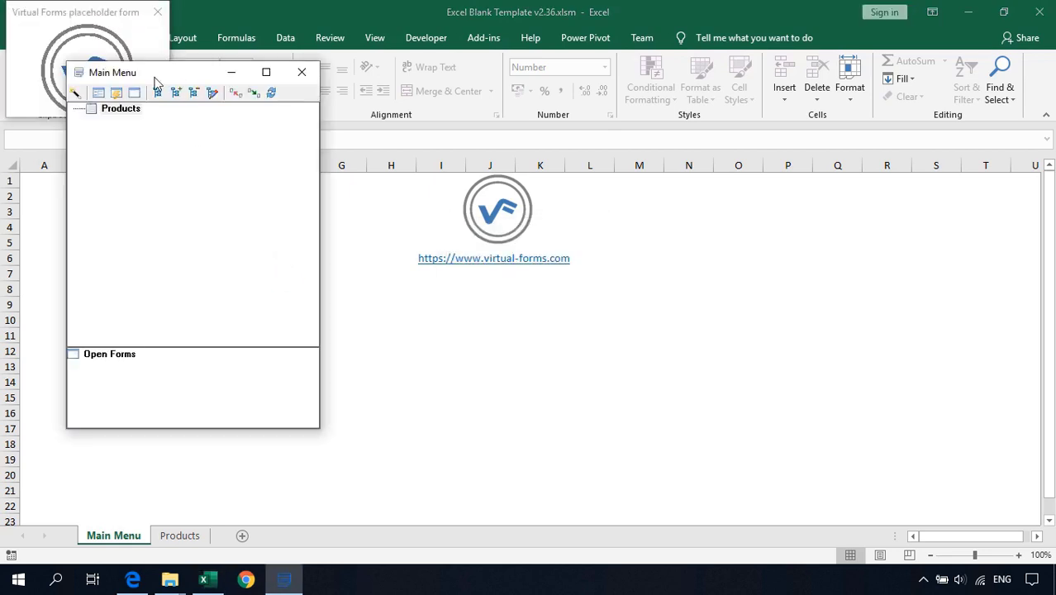
{"action": "left_click", "coordinate": [118, 109]}
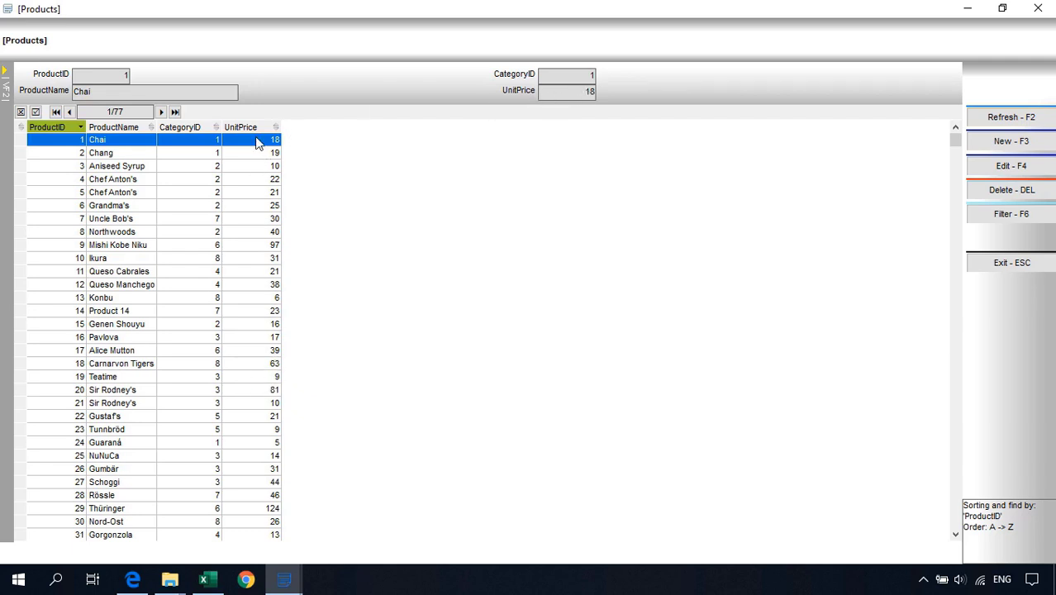
Set the UnitPrice text box's number of decimals to 2 in VF Designer, save the change and close the designer
{"action": "right_click", "coordinate": [518, 94]}
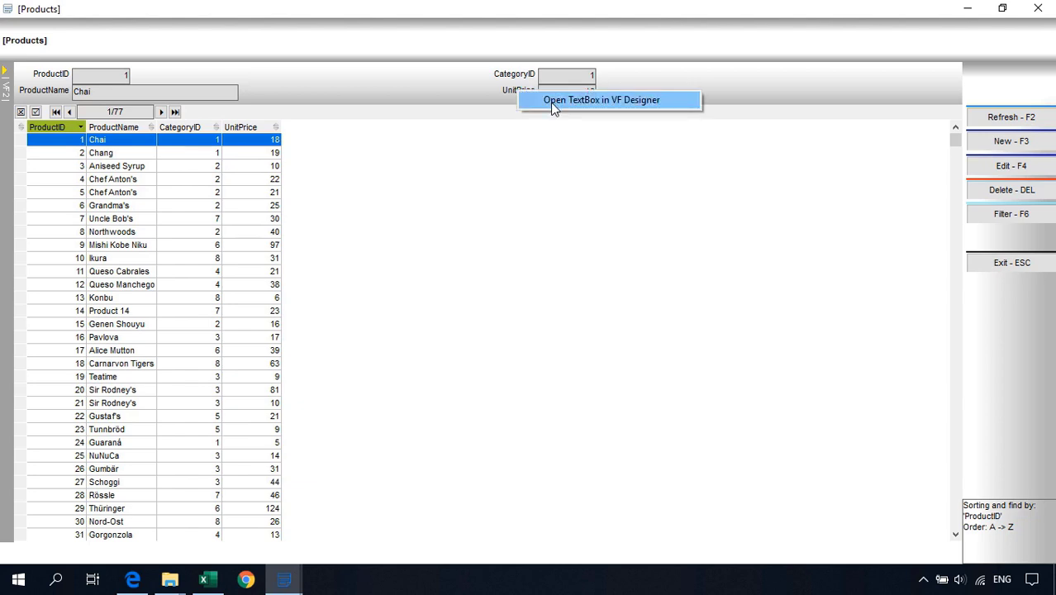
{"action": "left_click", "coordinate": [554, 100]}
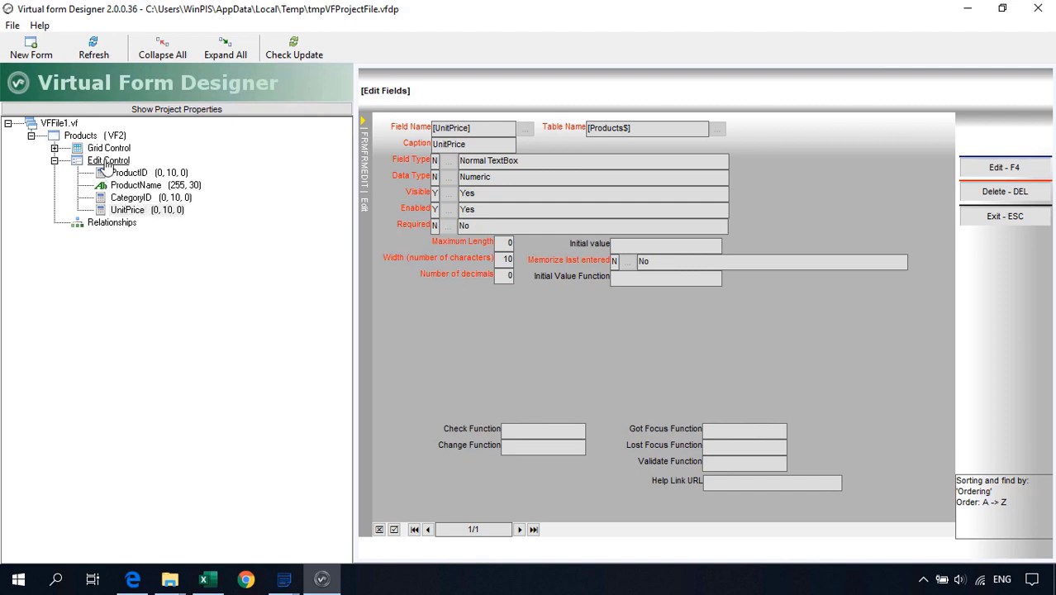
{"action": "key", "text": "F4"}
{"action": "left_click", "coordinate": [507, 276]}
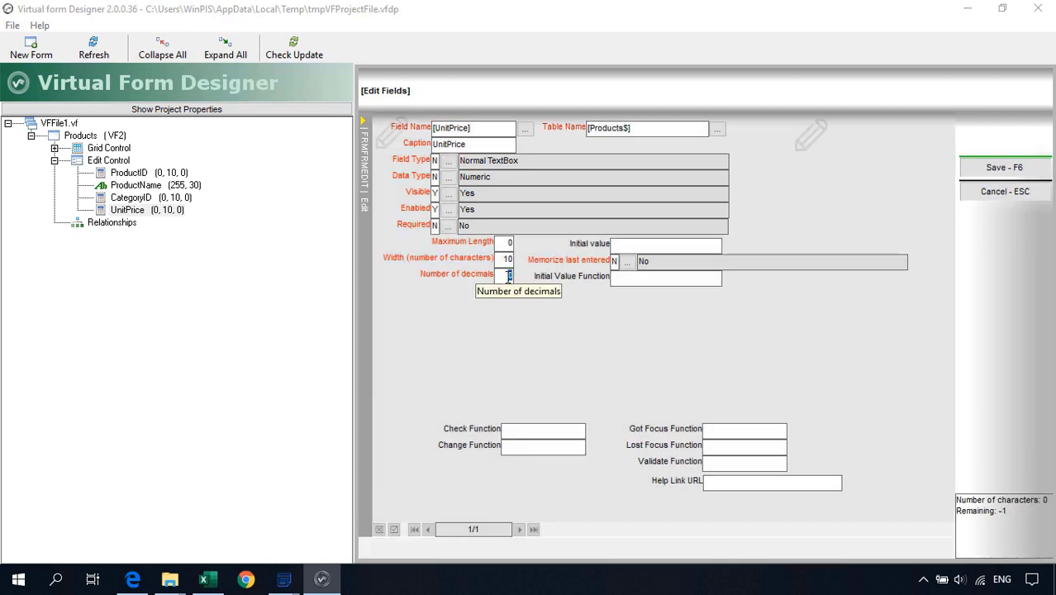
{"action": "type", "text": "2"}
{"action": "key", "text": "Tab"}
{"action": "key", "text": "Tab"}
{"action": "key", "text": "Tab"}
{"action": "key", "text": "Tab"}
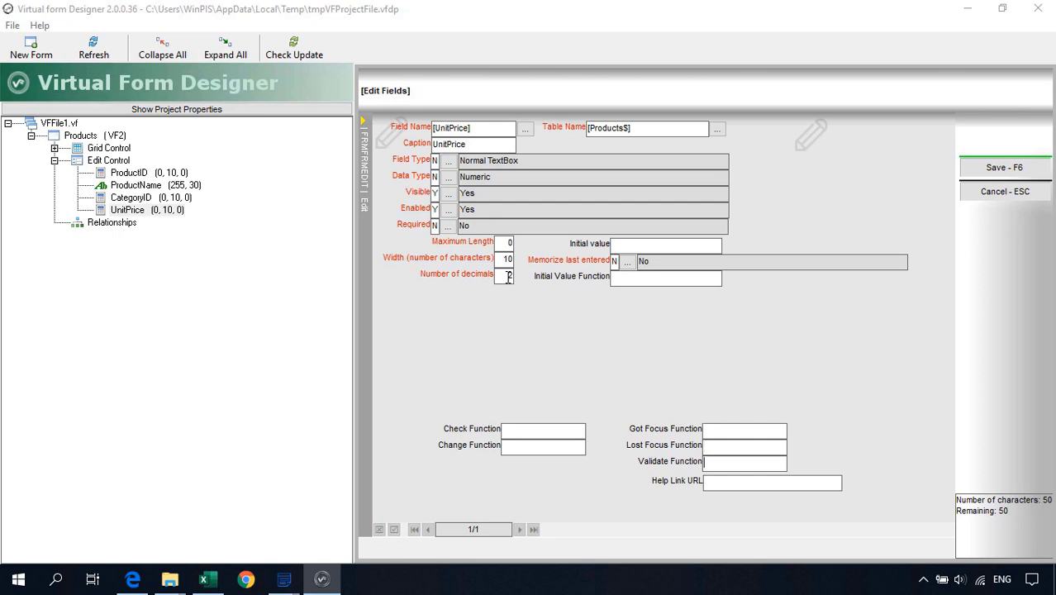
{"action": "key", "text": "Escape"}
{"action": "key", "text": "Escape"}
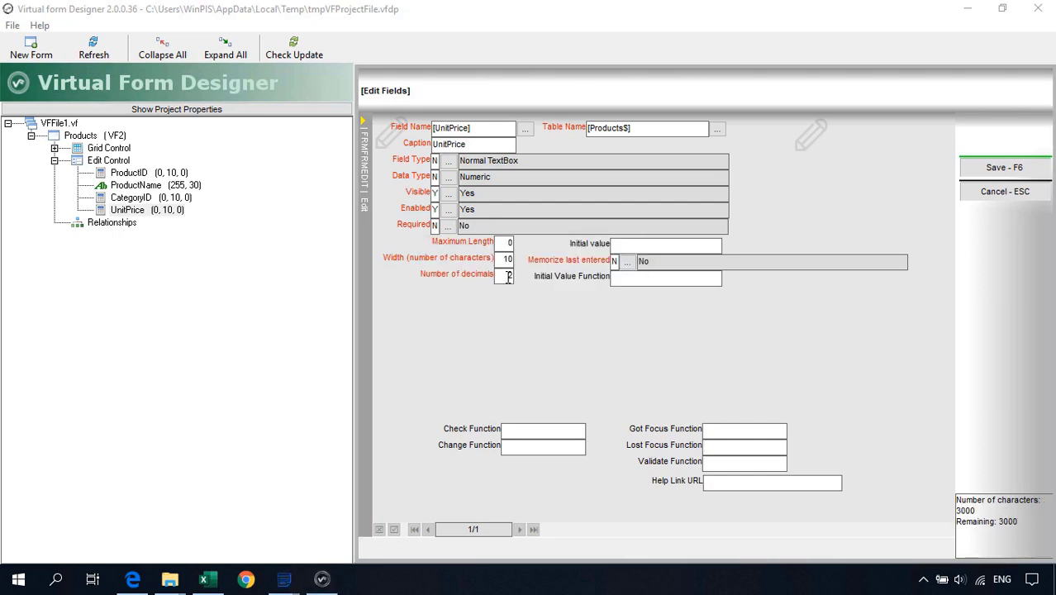
{"action": "key", "text": "F6"}
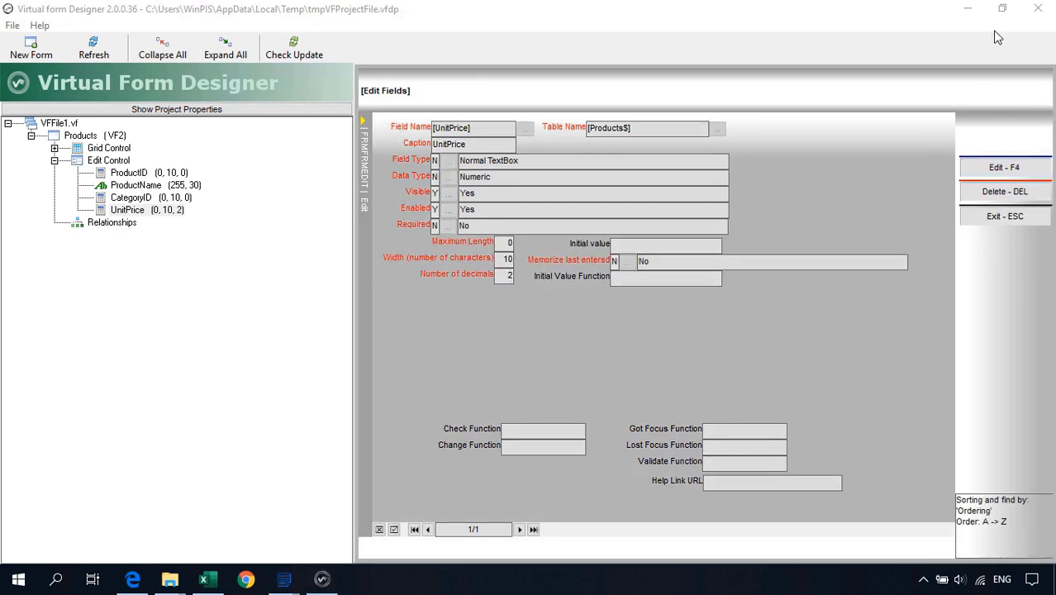
{"action": "left_click", "coordinate": [1038, 8]}
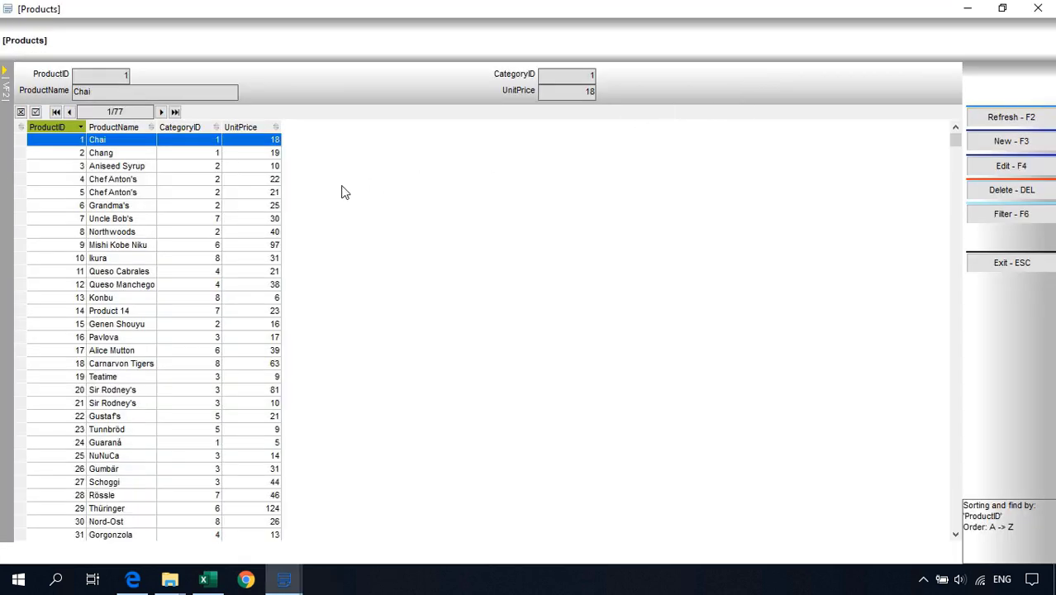
Set the UnitPrice grid column's decimal places to 2 in VF Designer, save the change and close the designer
{"action": "right_click", "coordinate": [245, 125]}
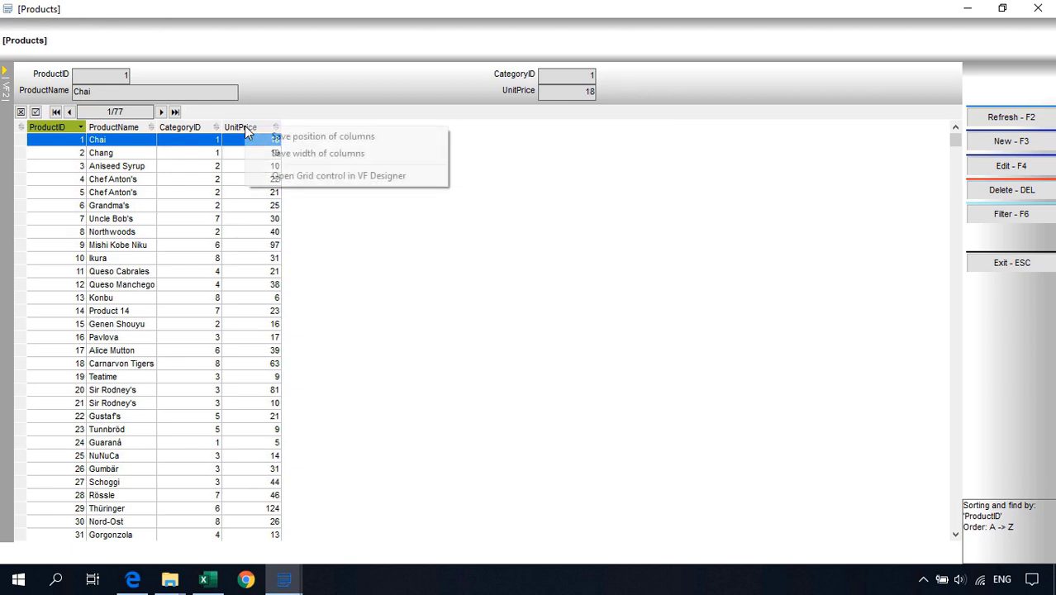
{"action": "left_click", "coordinate": [276, 183]}
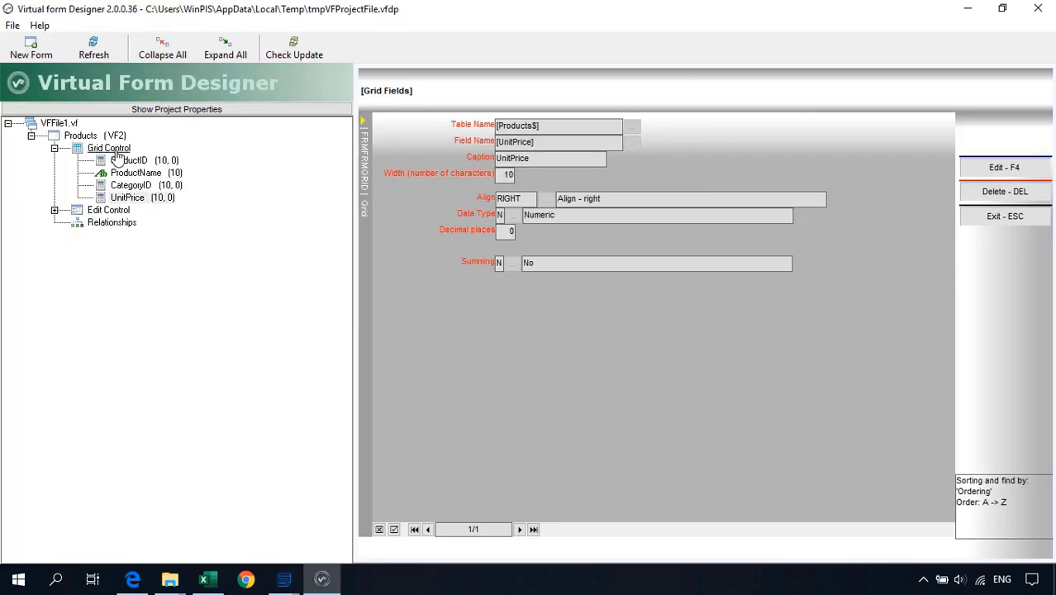
{"action": "double_click", "coordinate": [509, 231]}
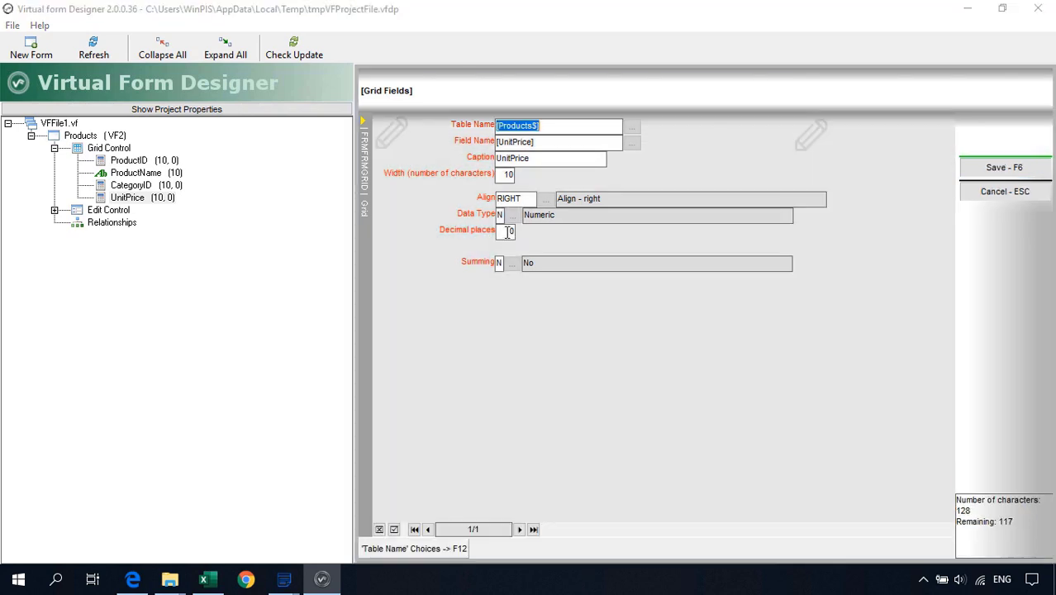
{"action": "left_click", "coordinate": [509, 232]}
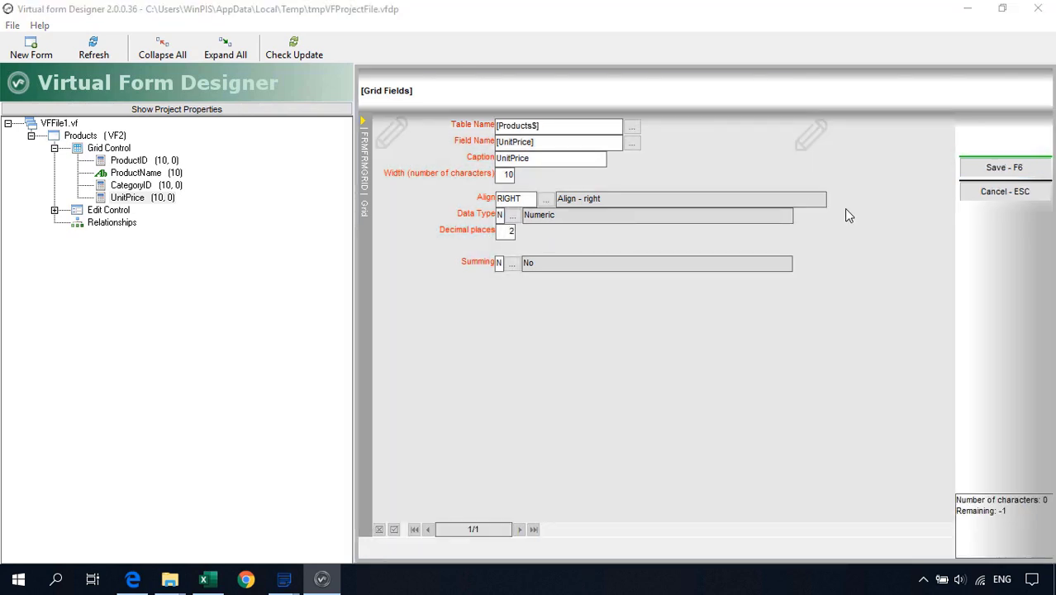
{"action": "left_click", "coordinate": [996, 172]}
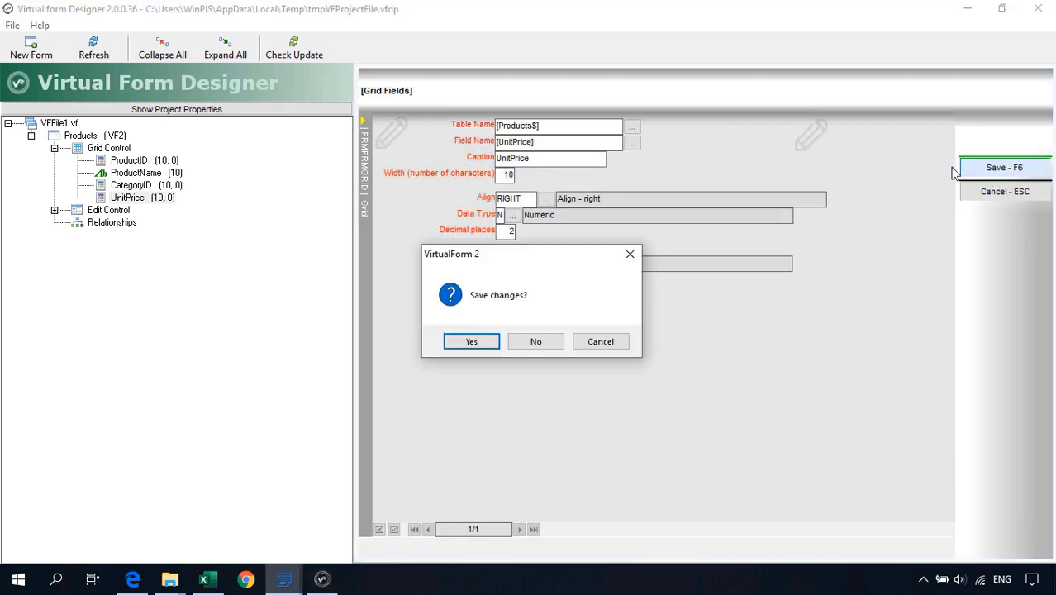
{"action": "left_click", "coordinate": [471, 342]}
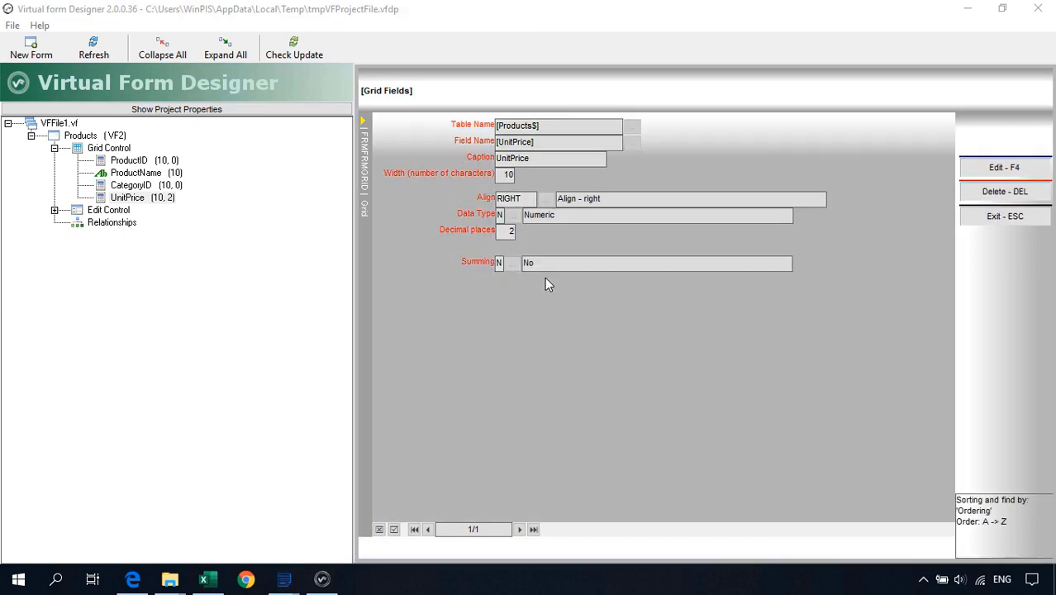
{"action": "left_click", "coordinate": [1000, 216]}
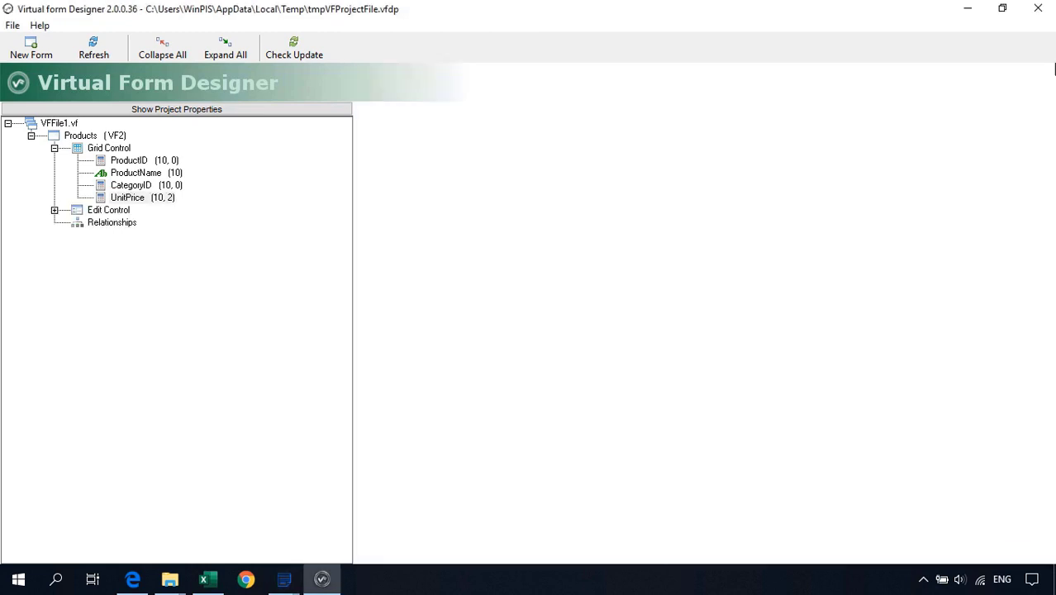
{"action": "left_click", "coordinate": [1038, 10]}
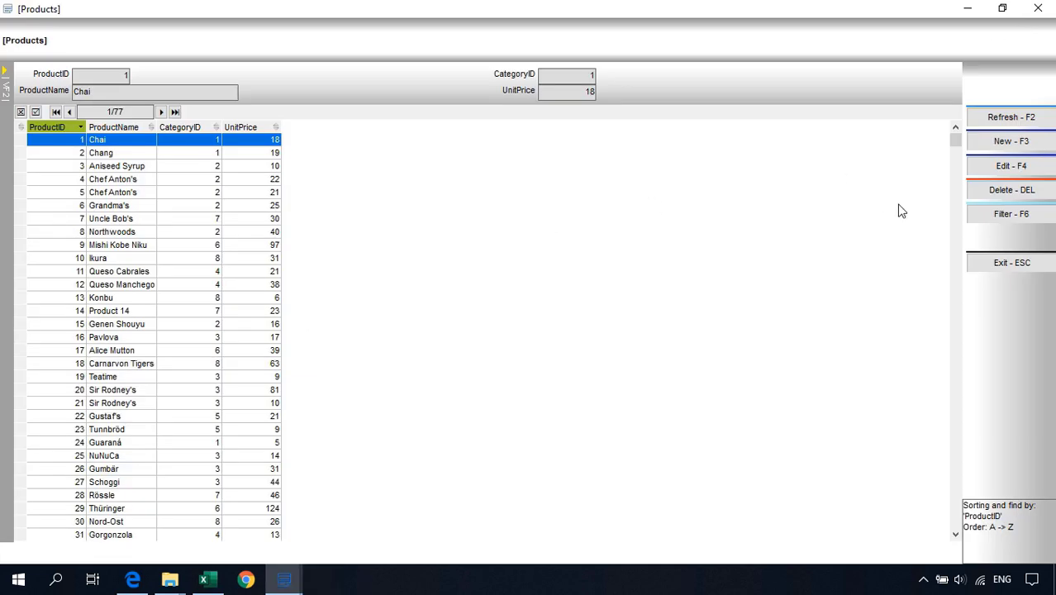
Reopen the Products form and check the UnitPrice decimals in the grid and the text box
{"action": "left_click", "coordinate": [998, 262]}
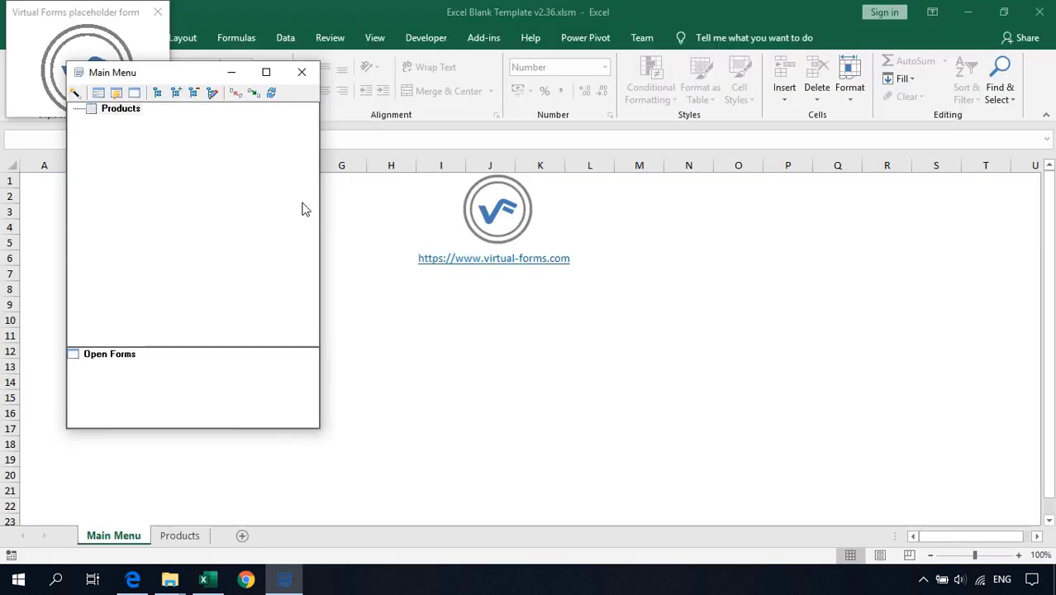
{"action": "double_click", "coordinate": [119, 109]}
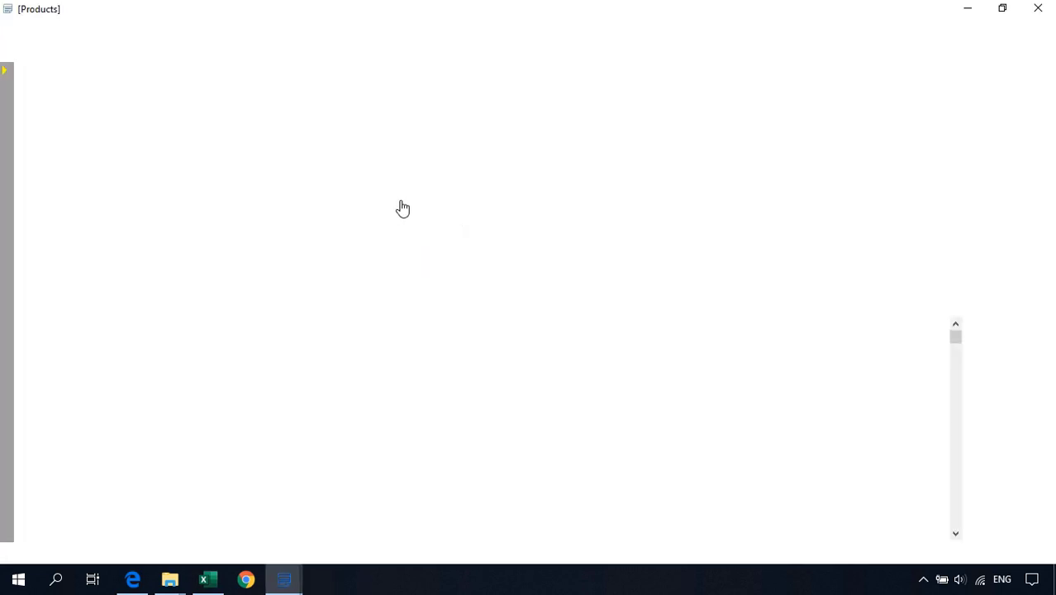
{"action": "left_click", "coordinate": [199, 219]}
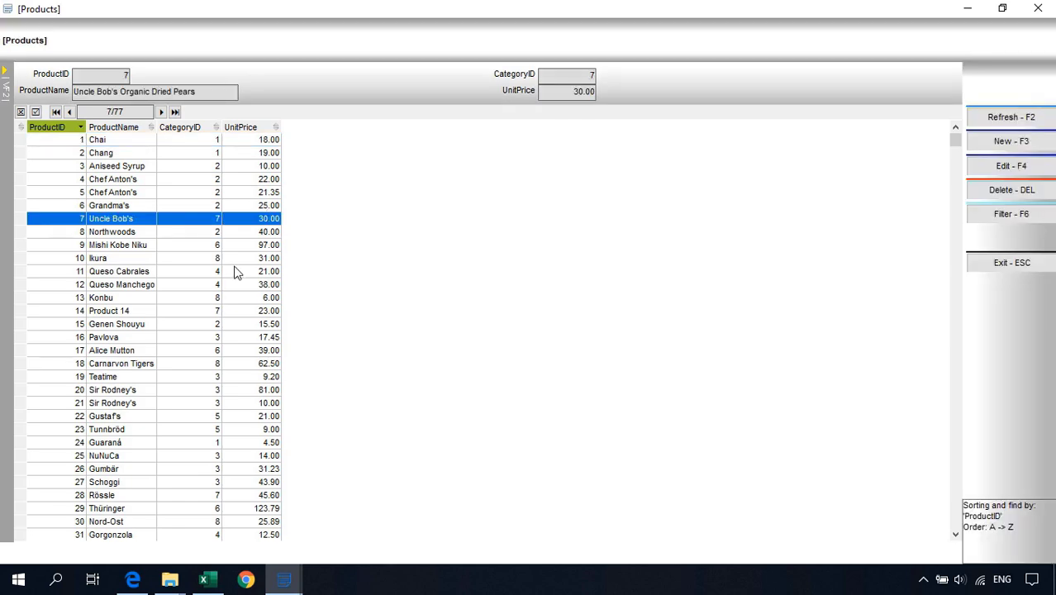
{"action": "left_click", "coordinate": [250, 179]}
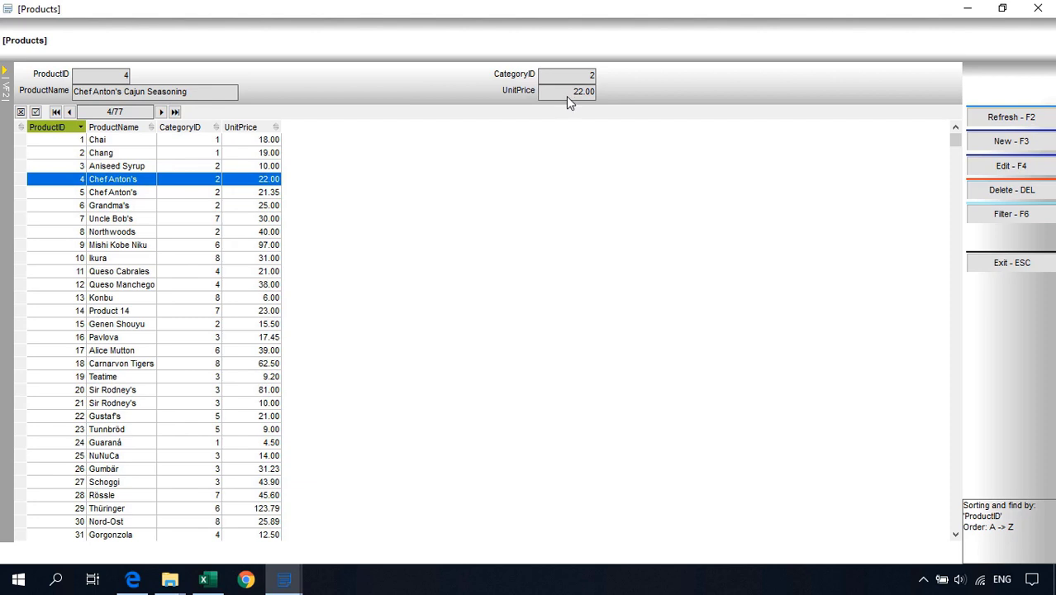
Exit the Products form and the Main Menu, and close the Sample data Orders.xlsx workbook
{"action": "left_click", "coordinate": [996, 262]}
{"action": "left_click", "coordinate": [301, 72]}
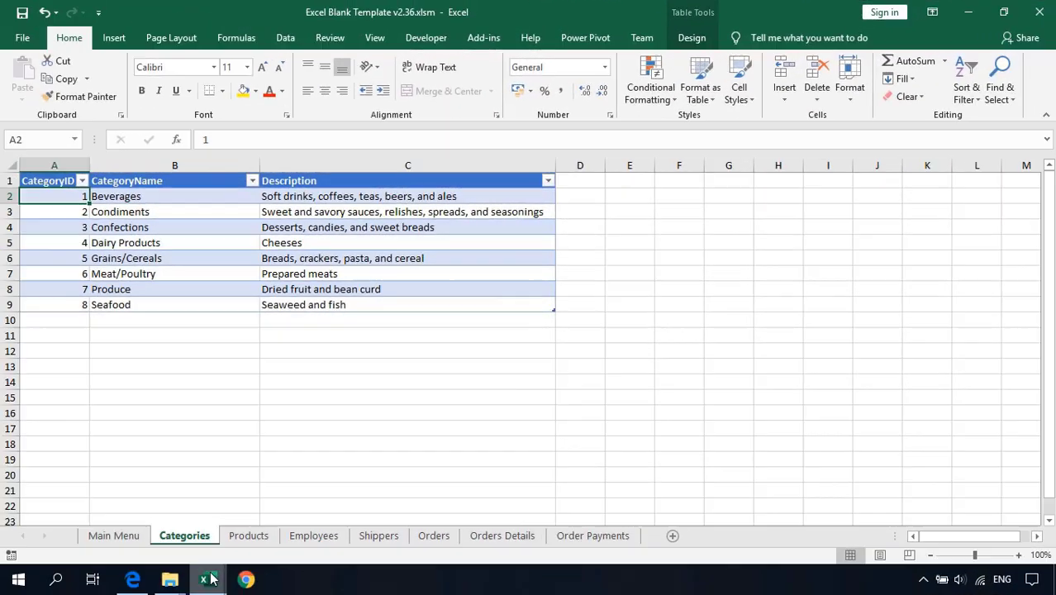
{"action": "mouse_move", "coordinate": [211, 578]}
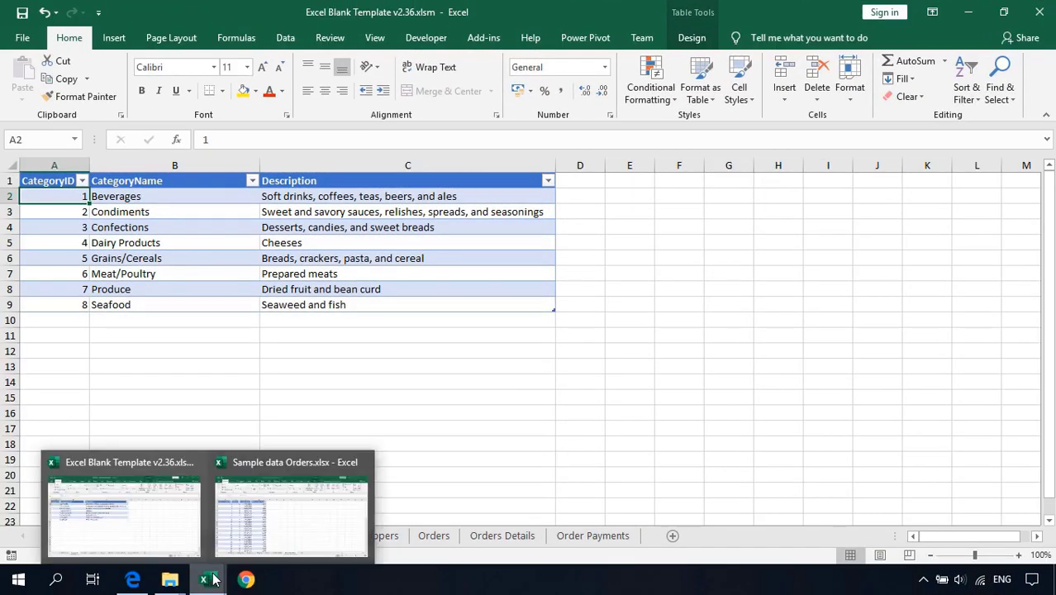
{"action": "left_click", "coordinate": [279, 533]}
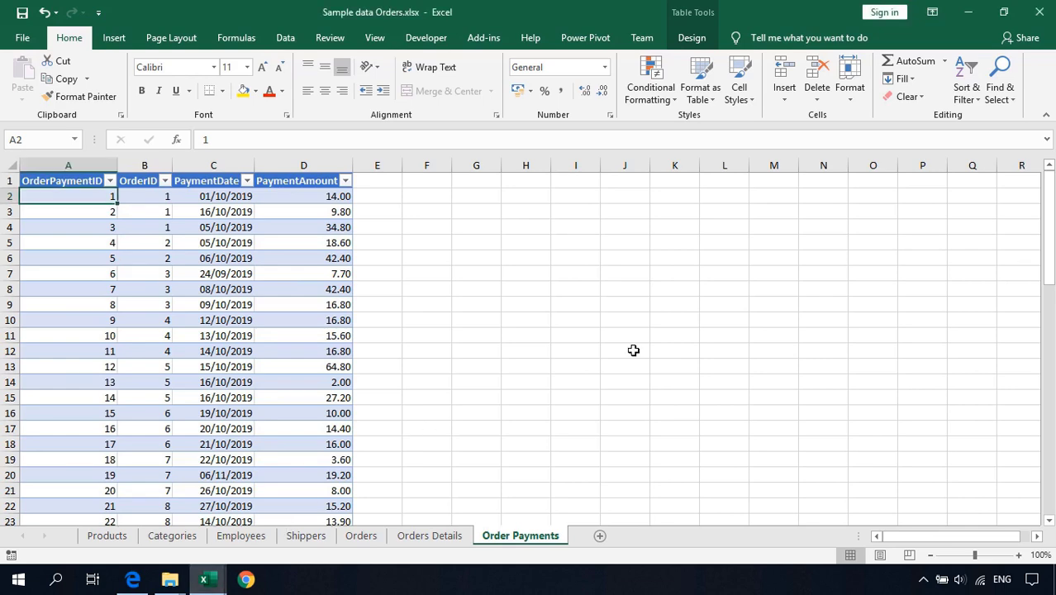
{"action": "left_click", "coordinate": [1039, 11]}
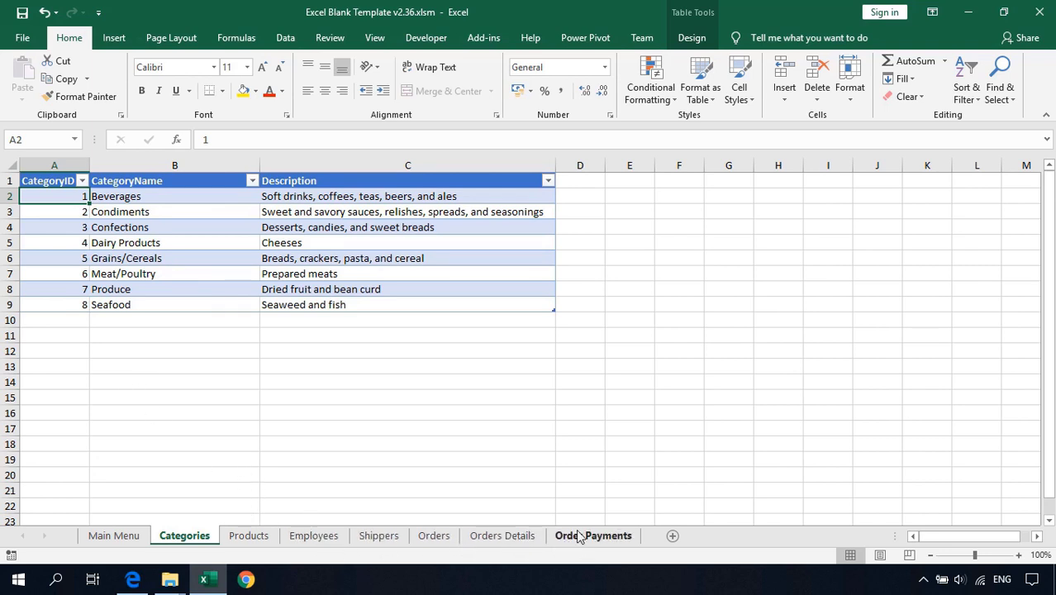
Open the VF Main Menu from the Main Menu worksheet and start a new form in VF Designer
{"action": "left_click", "coordinate": [126, 539]}
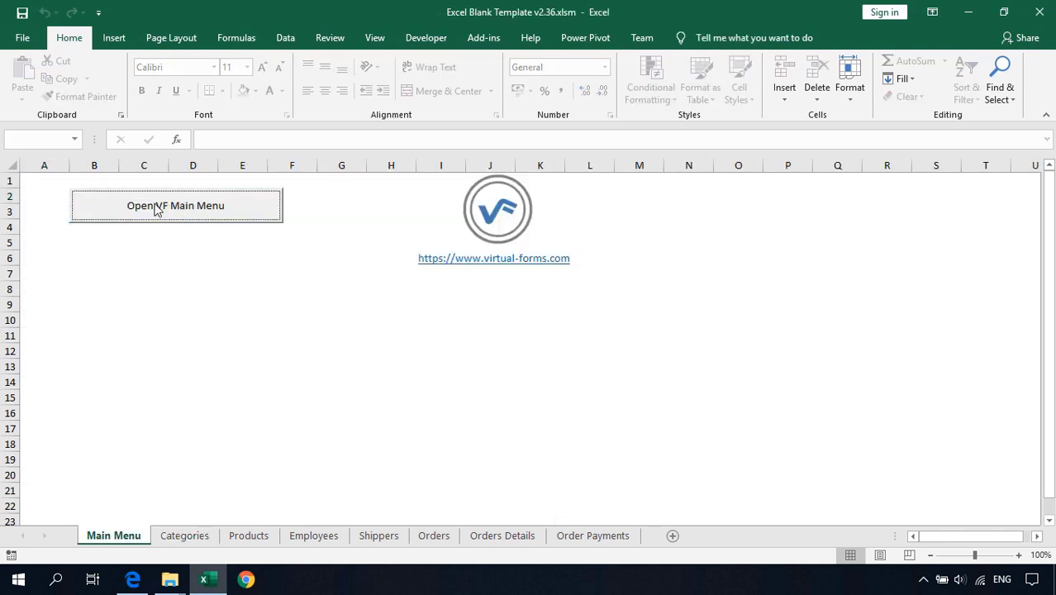
{"action": "left_click", "coordinate": [154, 208]}
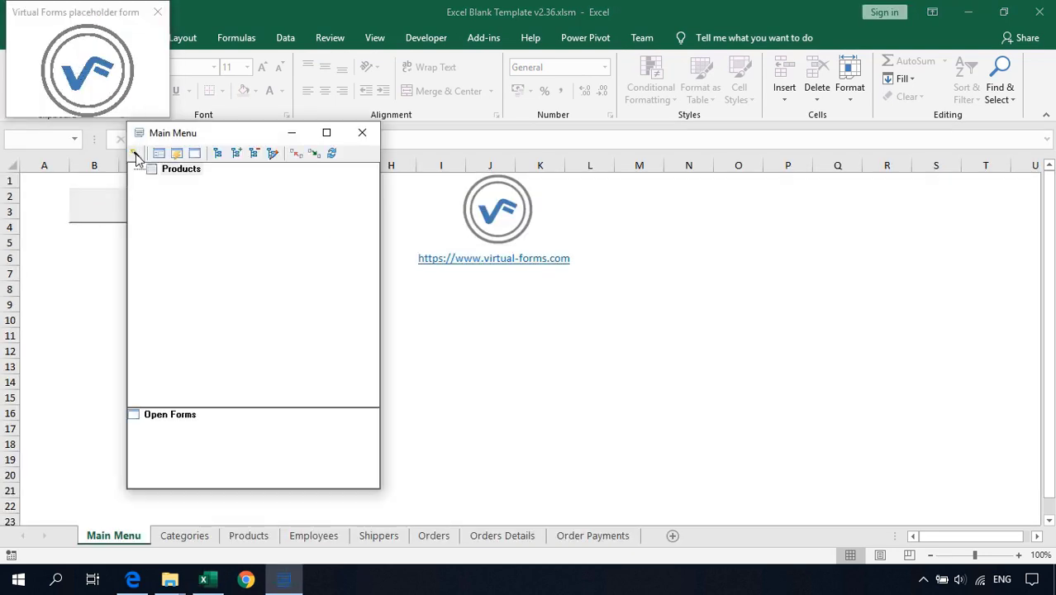
{"action": "left_click", "coordinate": [137, 159]}
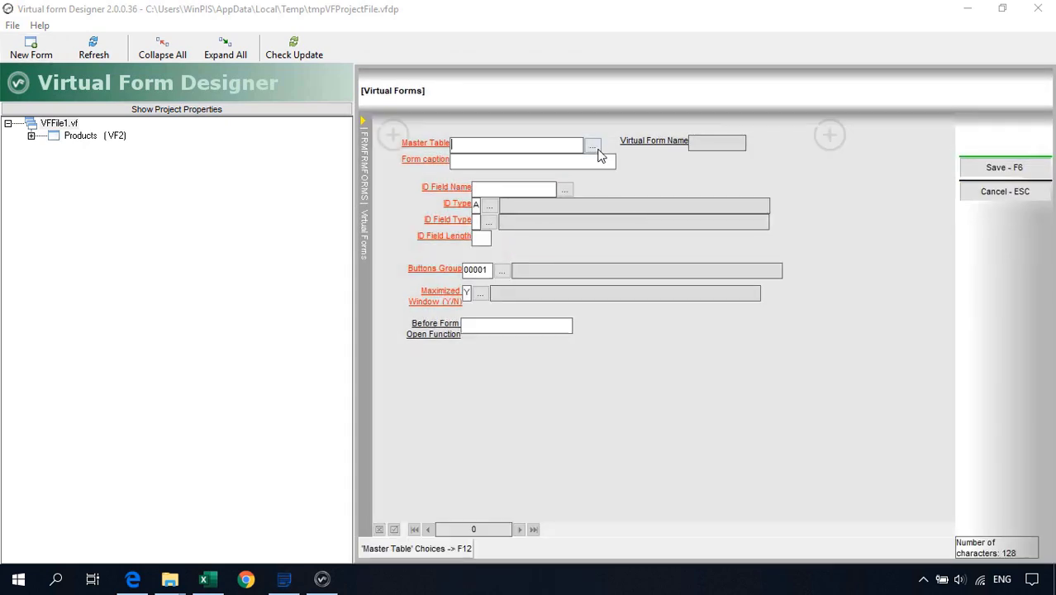
Choose [Categories$] as the new form's master table and [CategoryID] as its ID field
{"action": "left_click", "coordinate": [592, 147]}
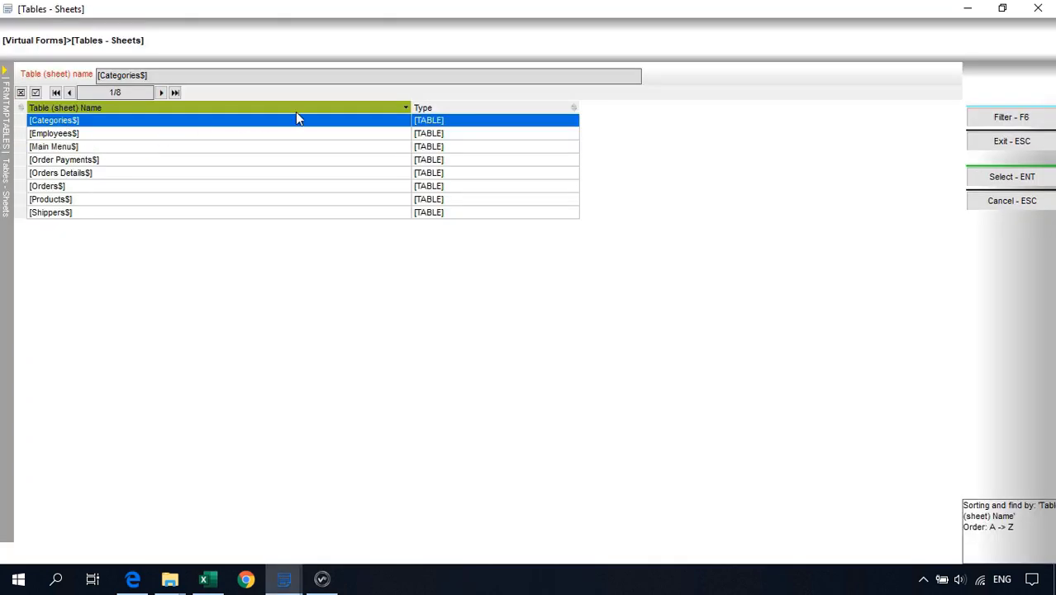
{"action": "left_click", "coordinate": [971, 179]}
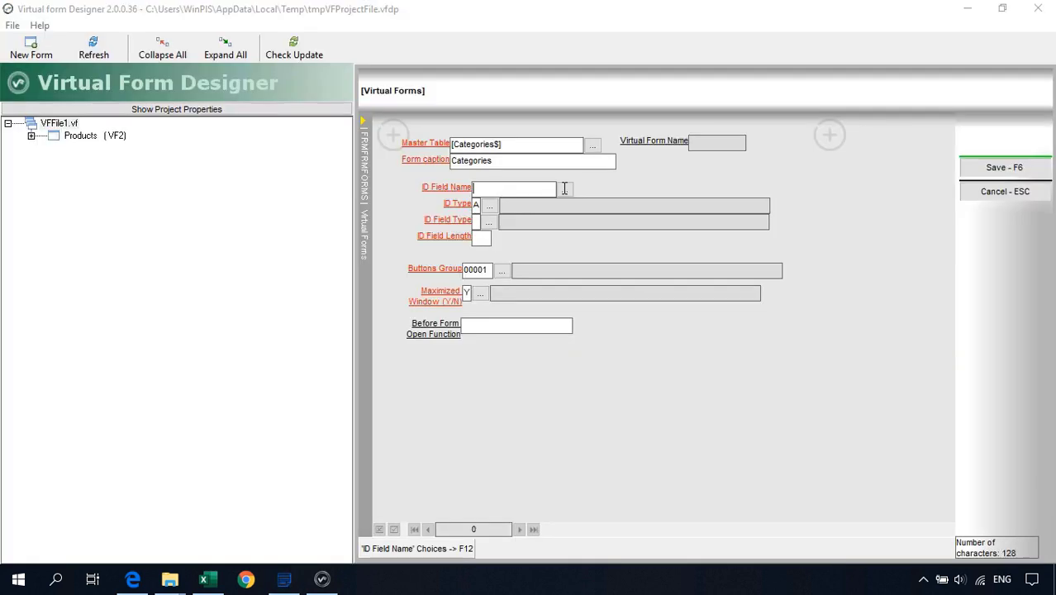
{"action": "left_click", "coordinate": [564, 191]}
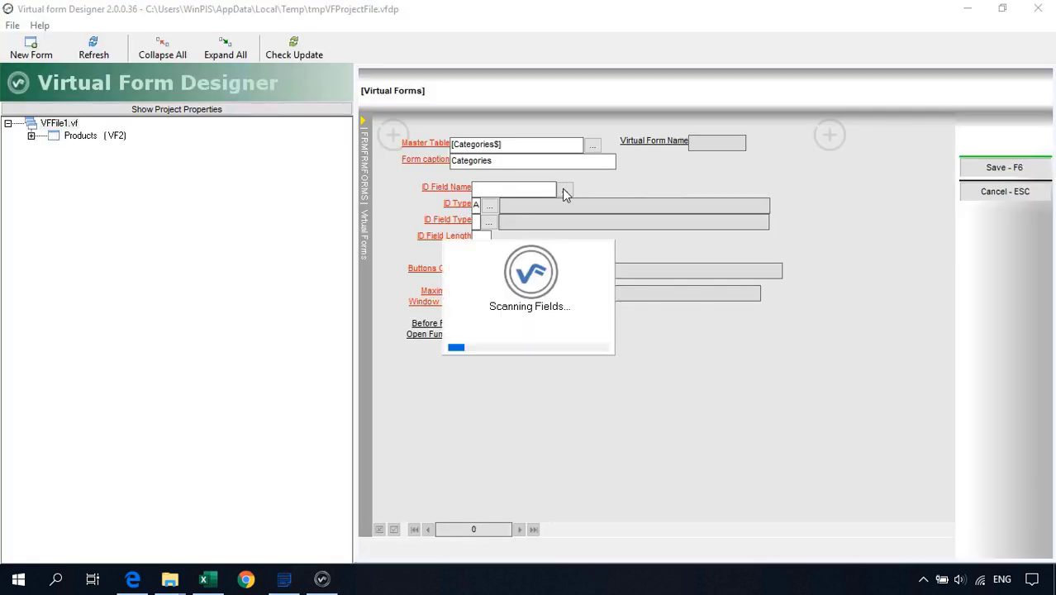
{"action": "key", "text": "Return"}
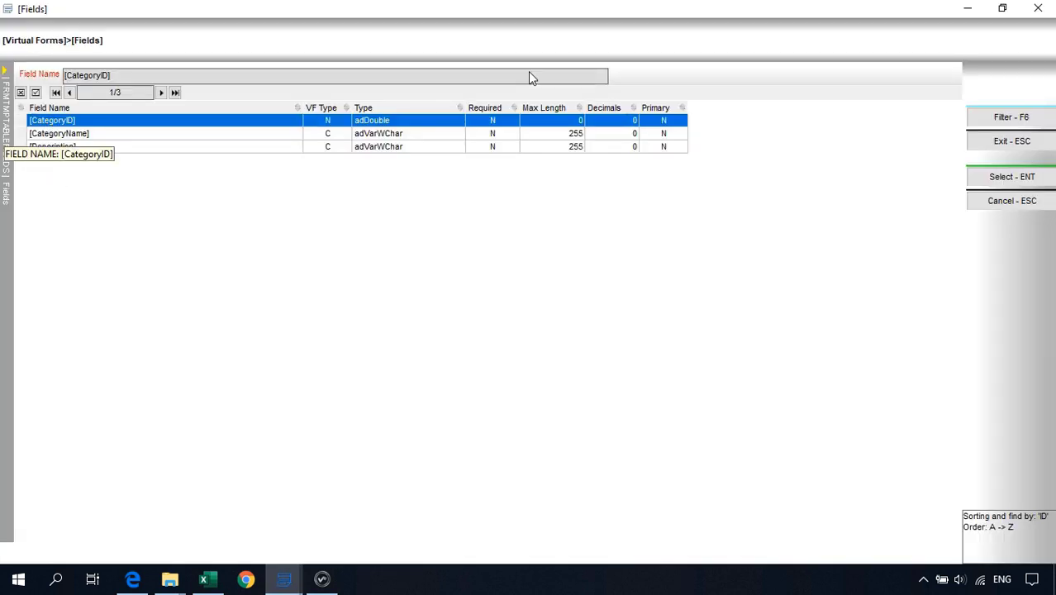
{"action": "left_click", "coordinate": [987, 178]}
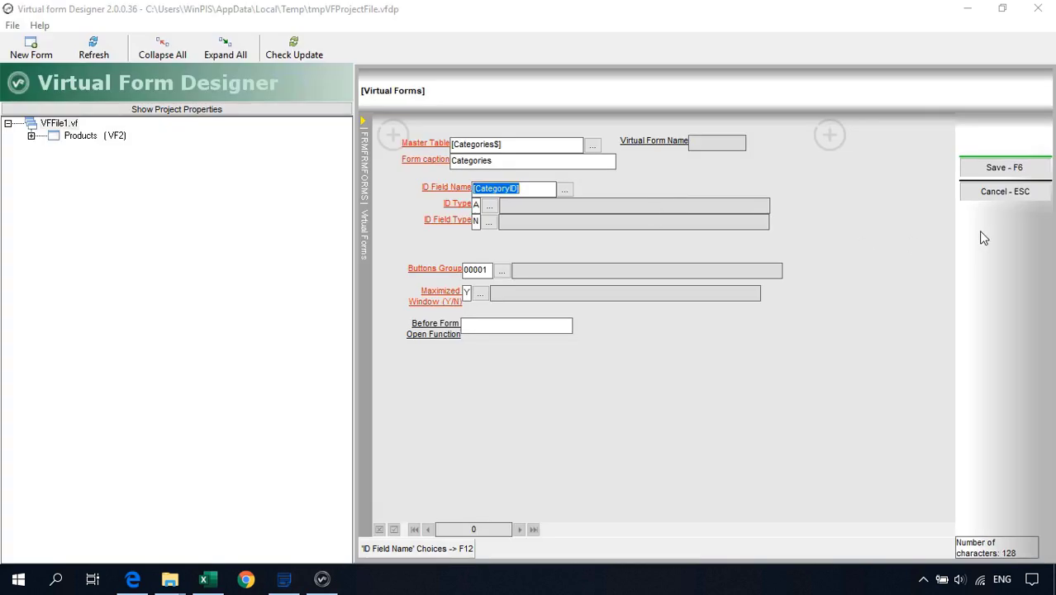
Save the Categories form and add the CategoryName and Description columns to its grid control
{"action": "left_click", "coordinate": [975, 174]}
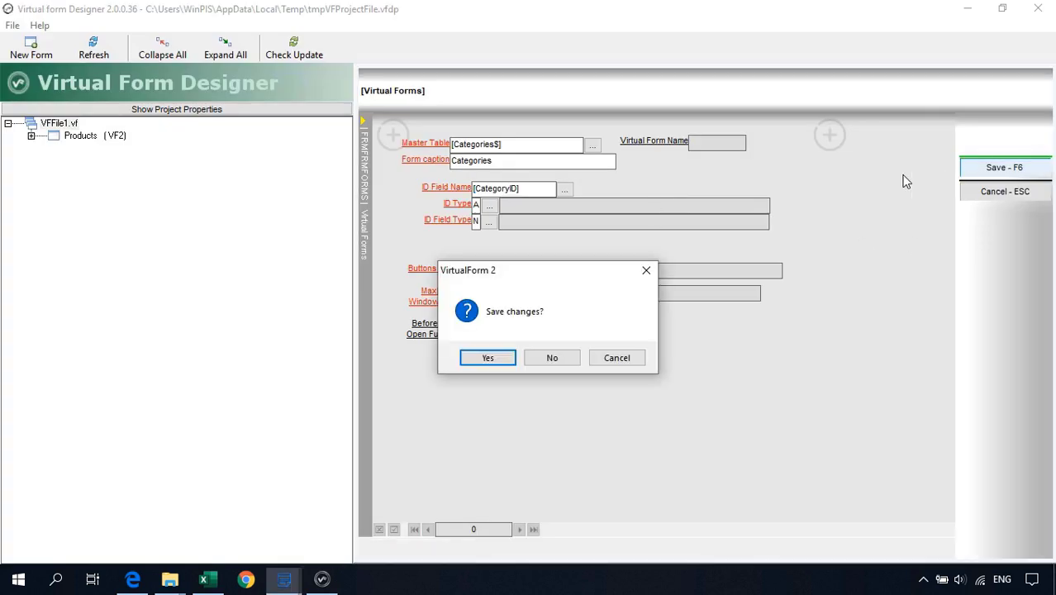
{"action": "left_click", "coordinate": [486, 359]}
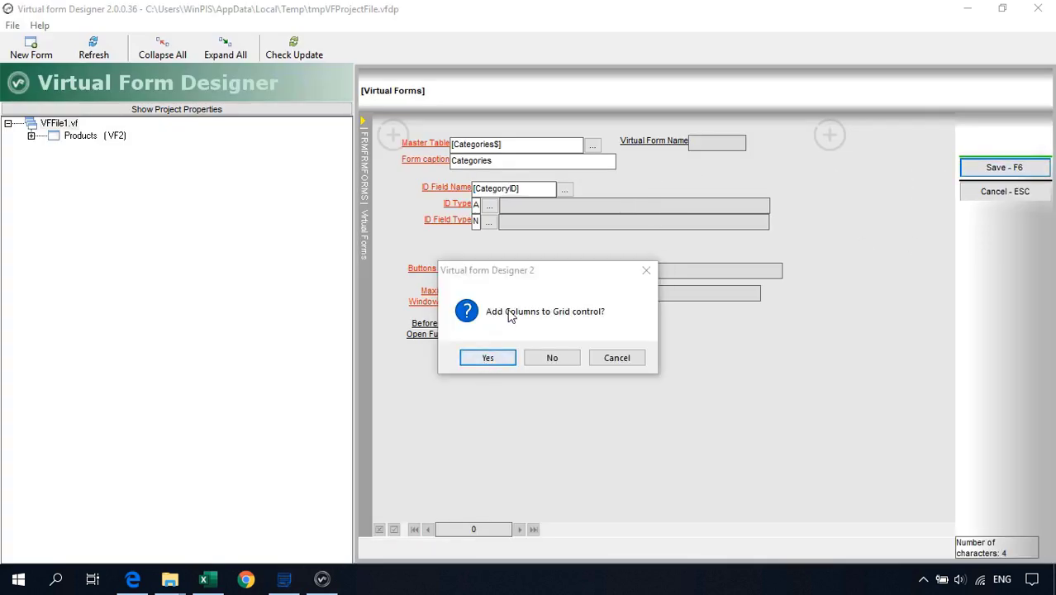
{"action": "left_click", "coordinate": [485, 357]}
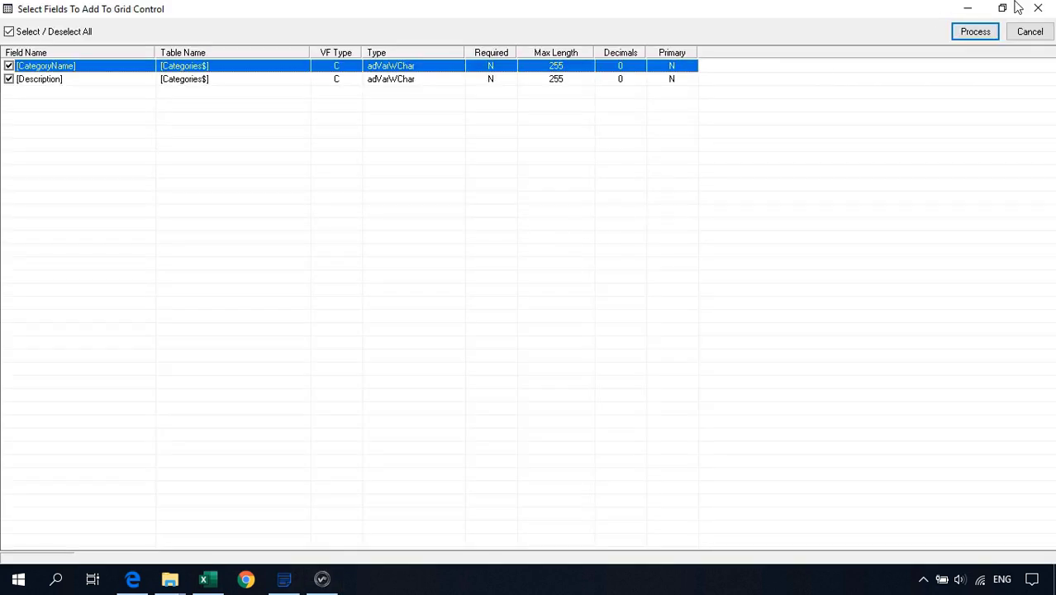
{"action": "left_click", "coordinate": [975, 31]}
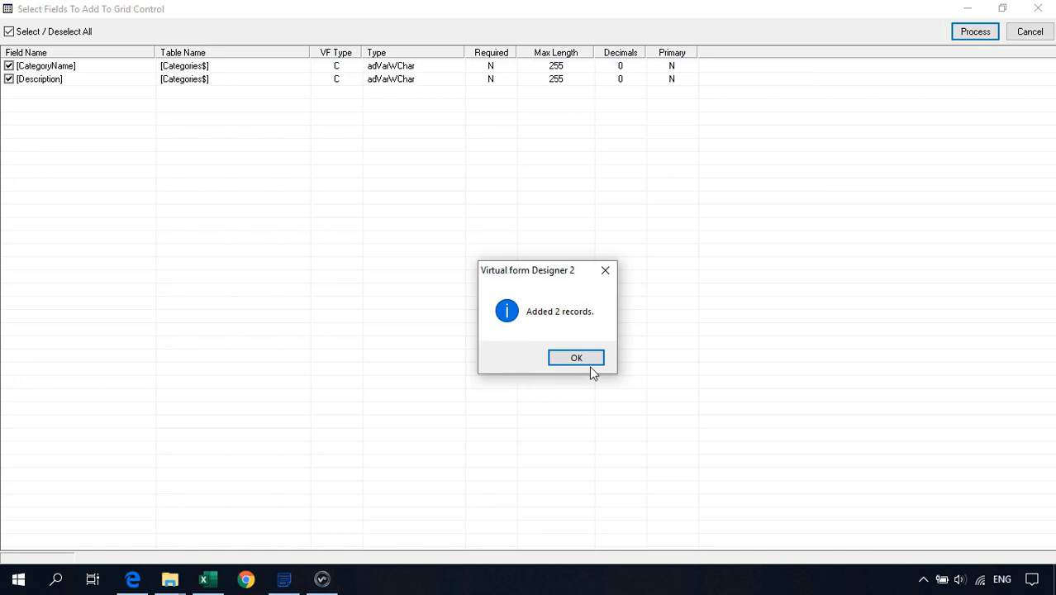
Add the CategoryName and Description fields to the Categories form's edit control
{"action": "left_click", "coordinate": [588, 361]}
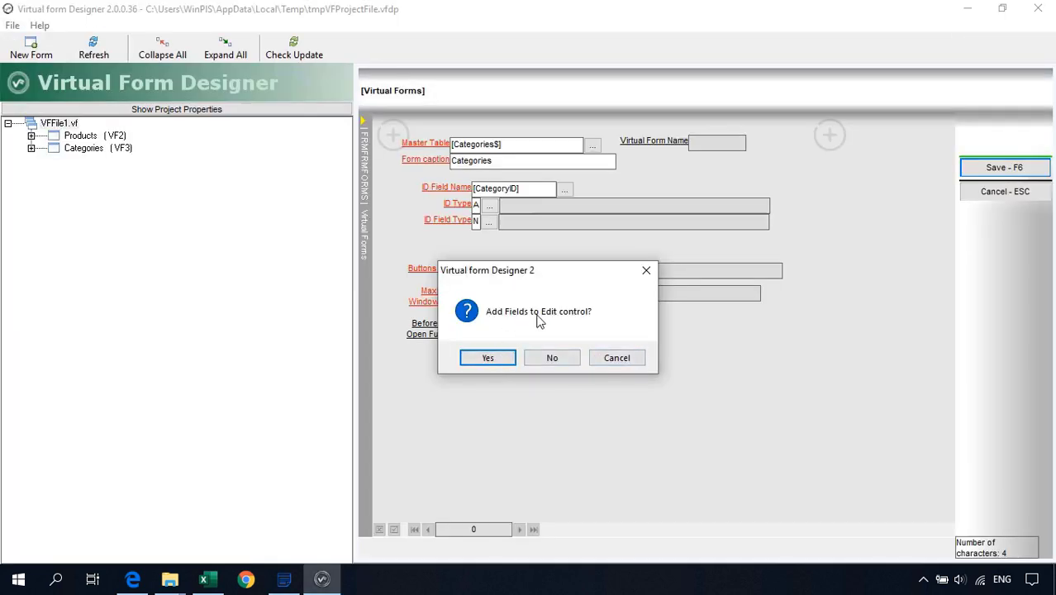
{"action": "left_click", "coordinate": [485, 358]}
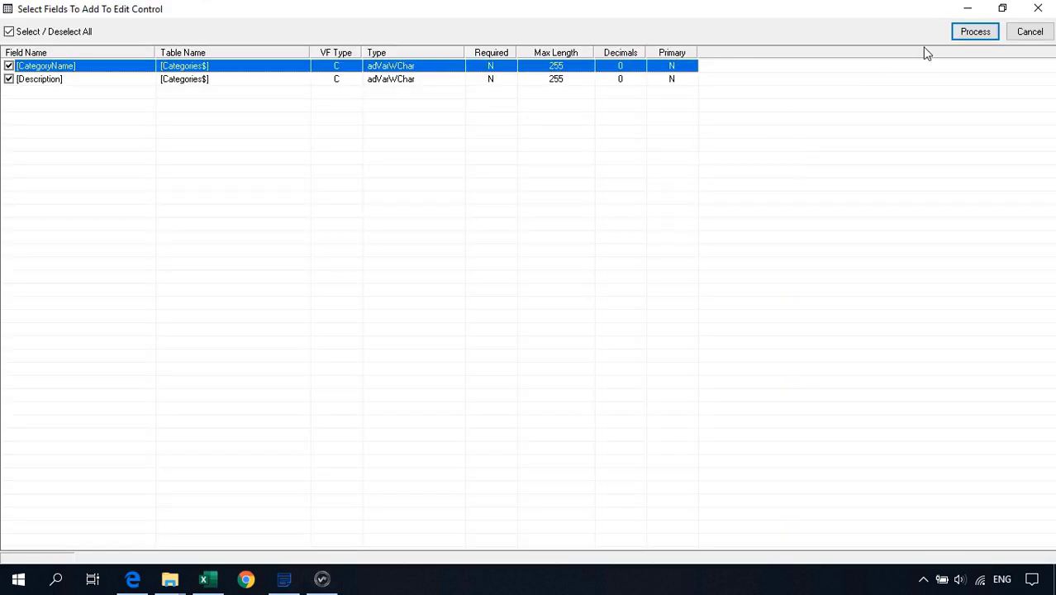
{"action": "left_click", "coordinate": [975, 33]}
{"action": "left_click", "coordinate": [570, 357]}
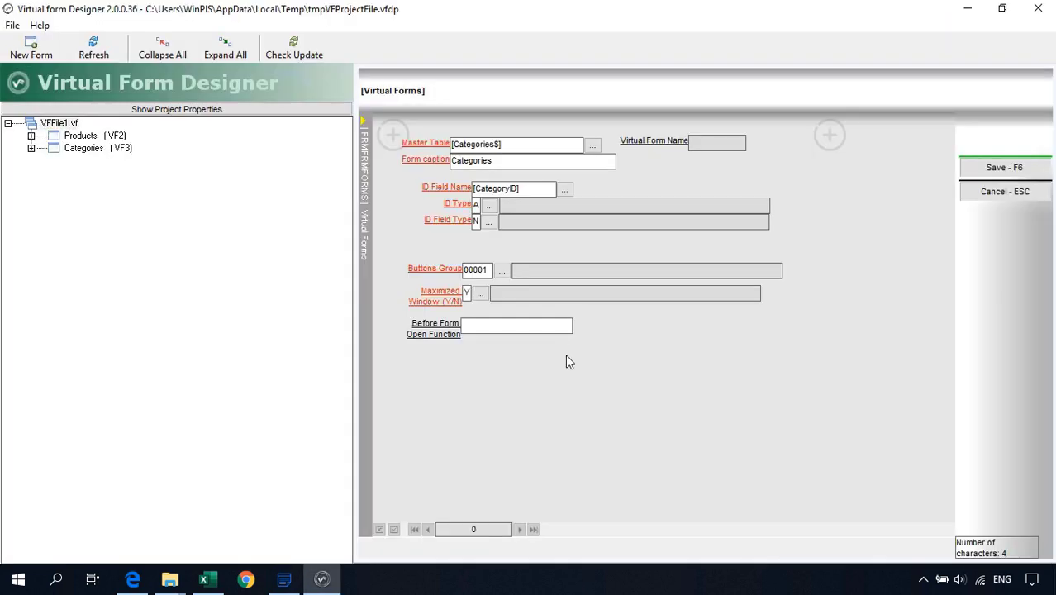
Examine the fields listed under the Categories form's grid control and edit control, and collapse the form's branch
{"action": "left_click", "coordinate": [31, 147]}
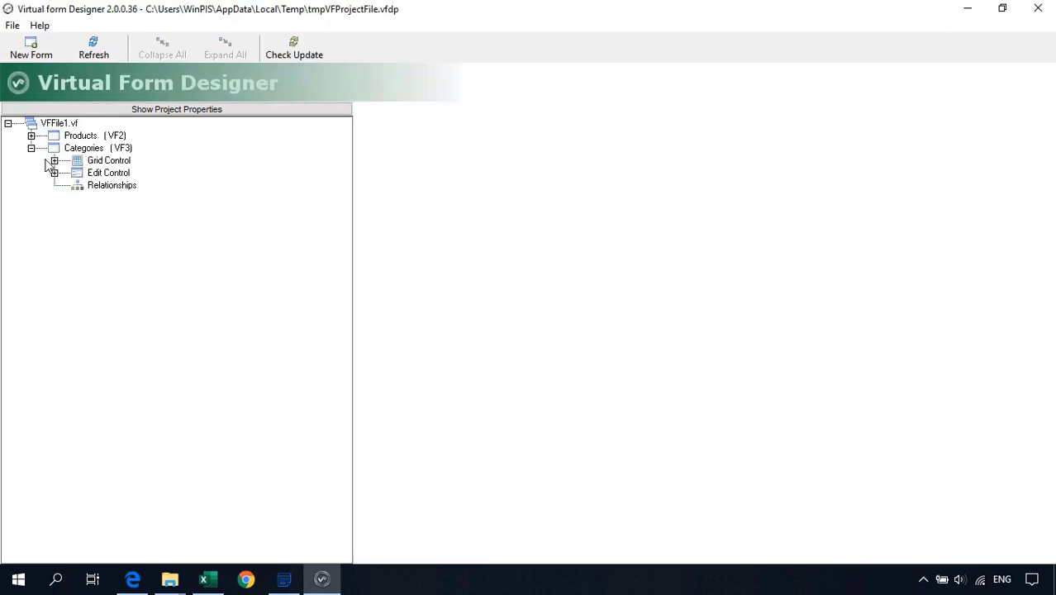
{"action": "left_click", "coordinate": [54, 161]}
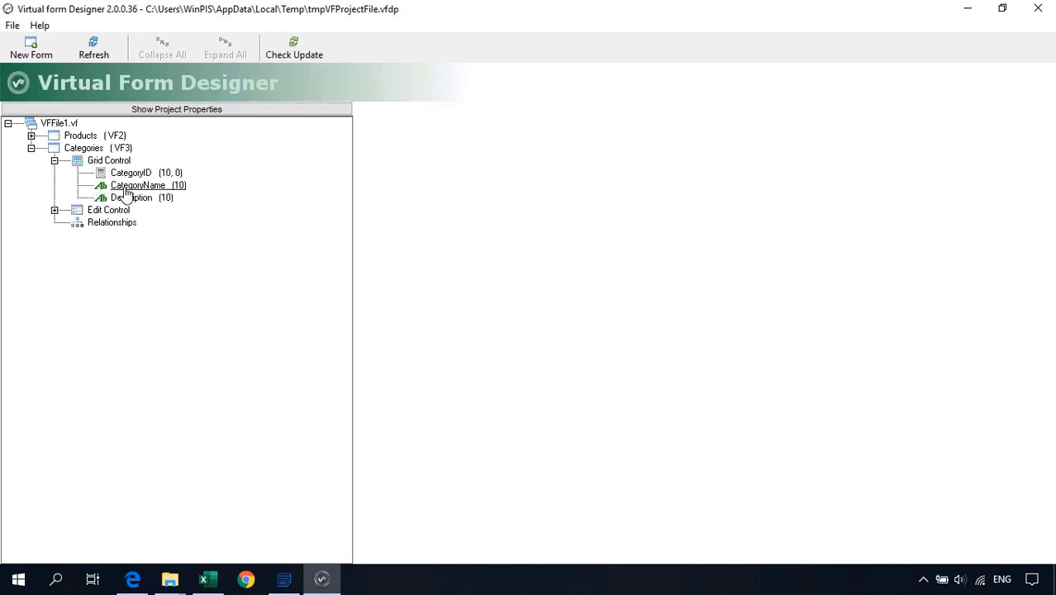
{"action": "left_click", "coordinate": [54, 211]}
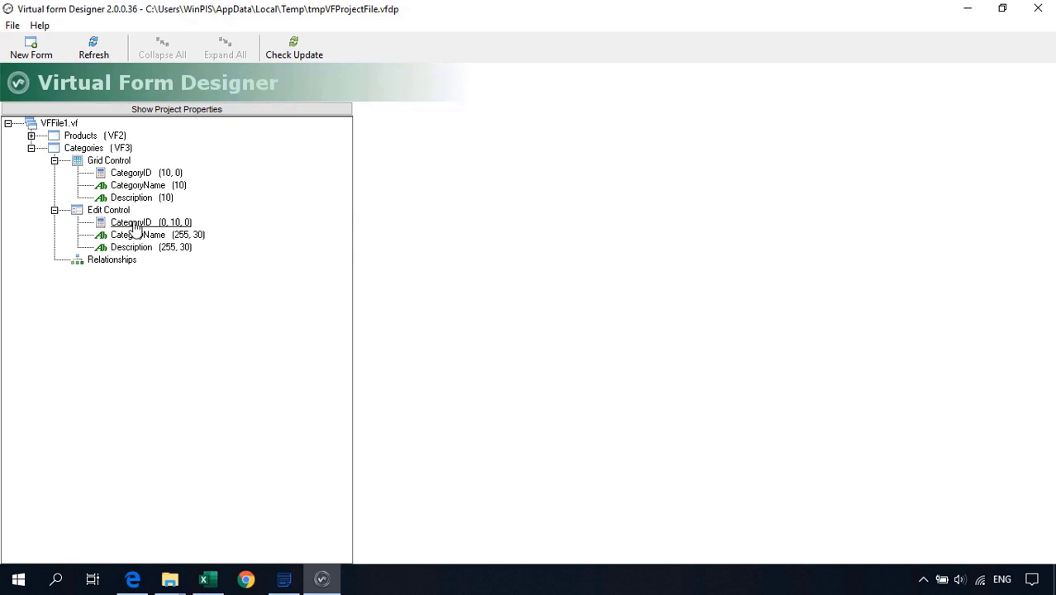
{"action": "left_click", "coordinate": [32, 148]}
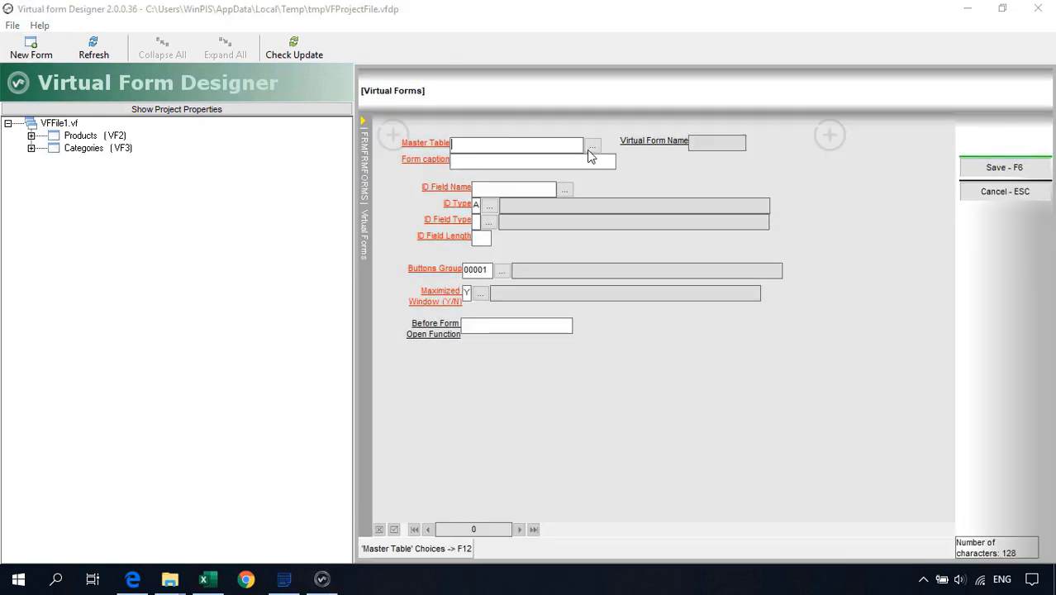
Choose [Employees$] as the new form's master table and [EmployeeID] as its ID field
{"action": "left_click", "coordinate": [592, 146]}
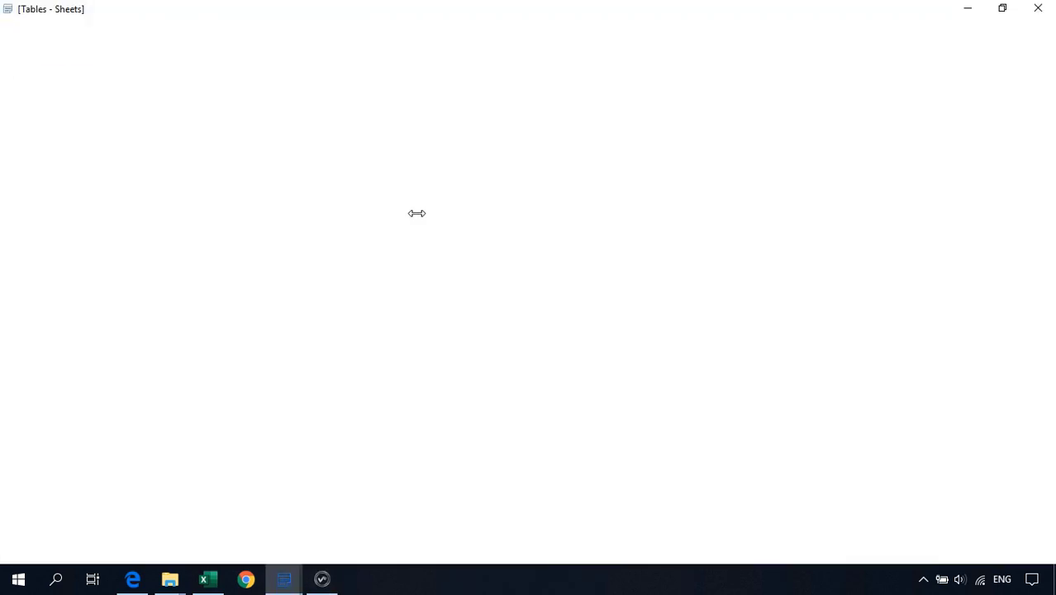
{"action": "left_click", "coordinate": [71, 135]}
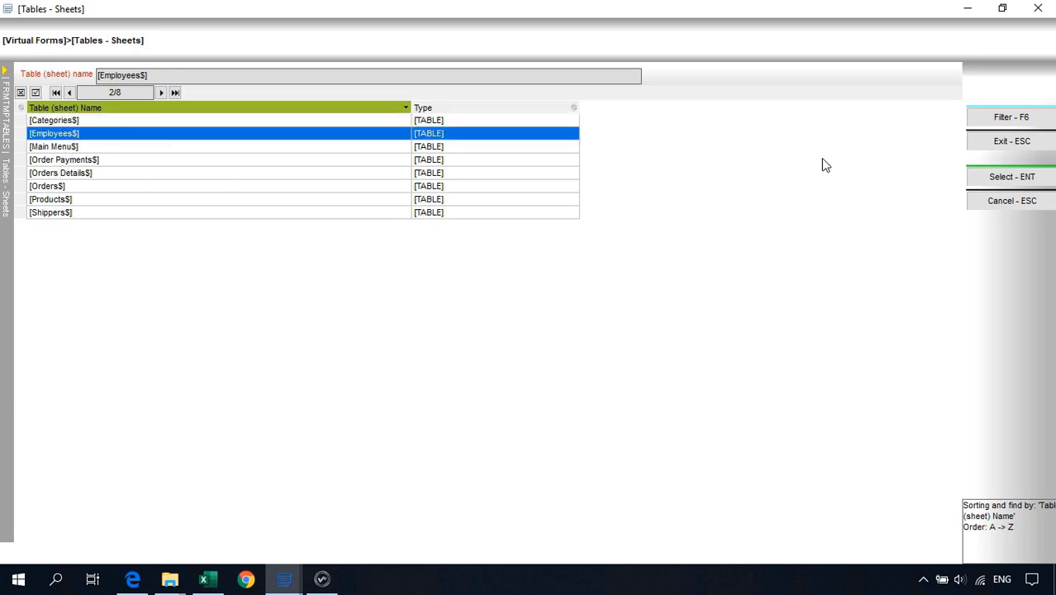
{"action": "left_click", "coordinate": [979, 178]}
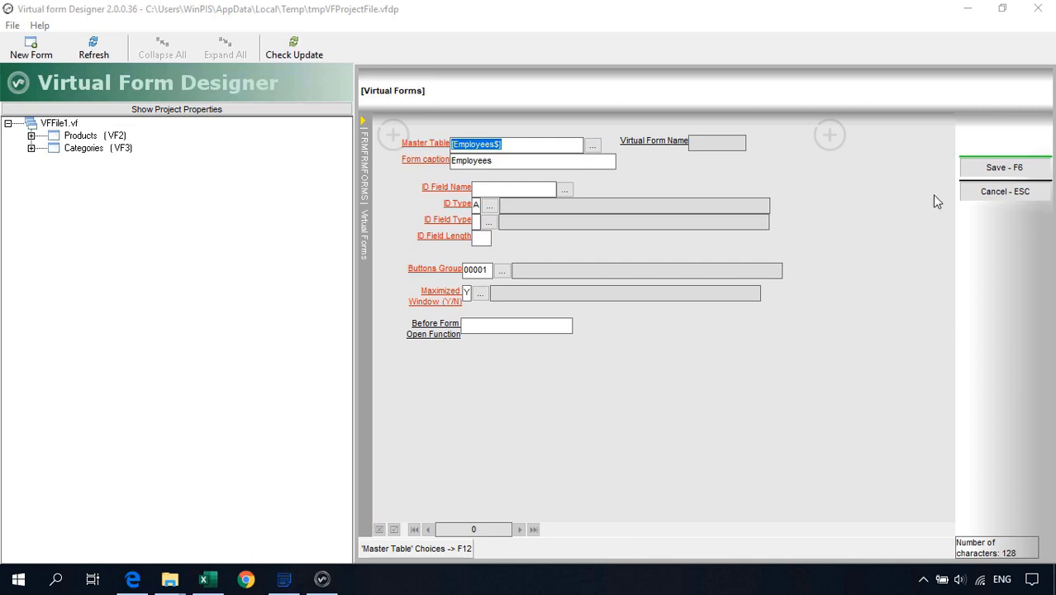
{"action": "left_click", "coordinate": [561, 190]}
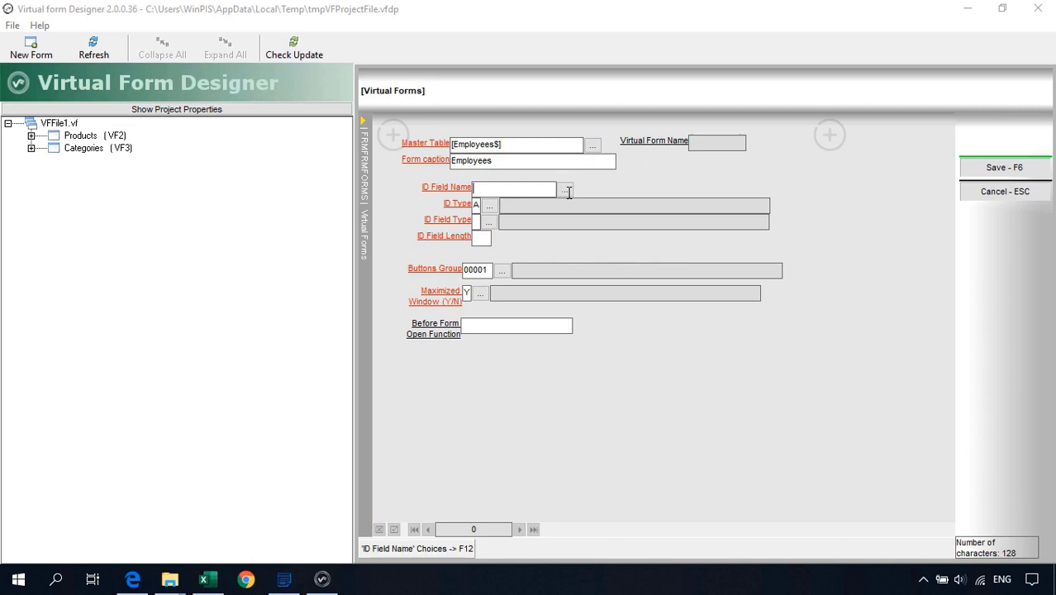
{"action": "left_click", "coordinate": [565, 189]}
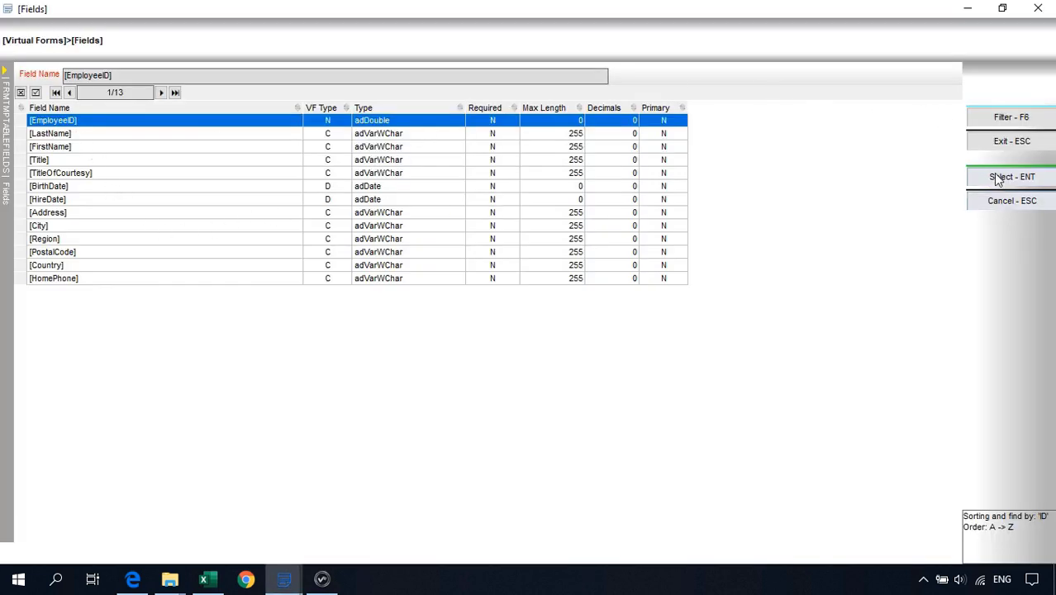
{"action": "left_click", "coordinate": [1001, 177]}
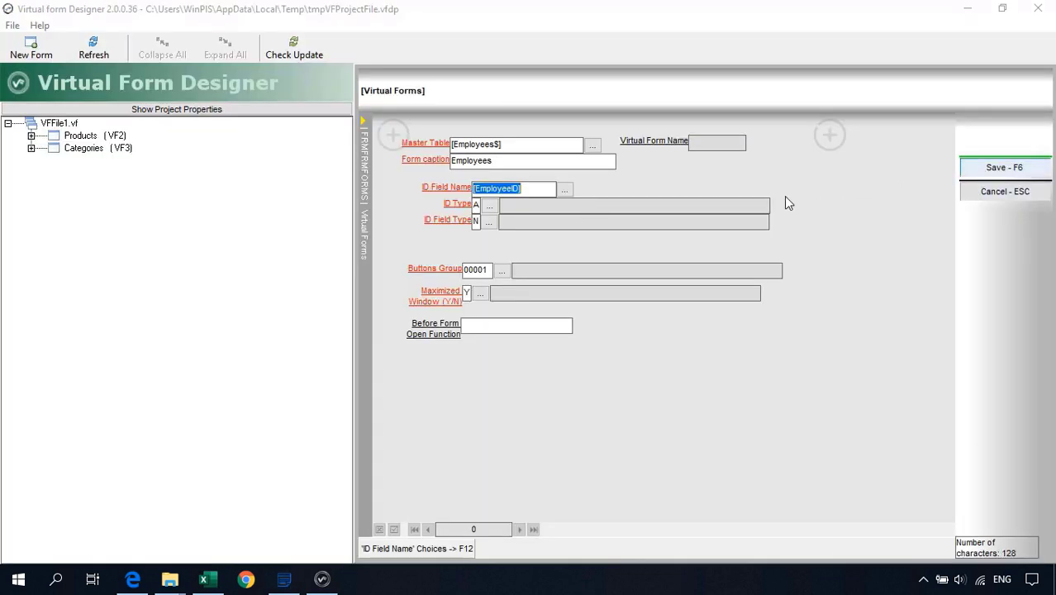
Save the Employees form and add all the listed Employees columns, LastName through HomePhone, to its grid control
{"action": "key", "text": "Escape"}
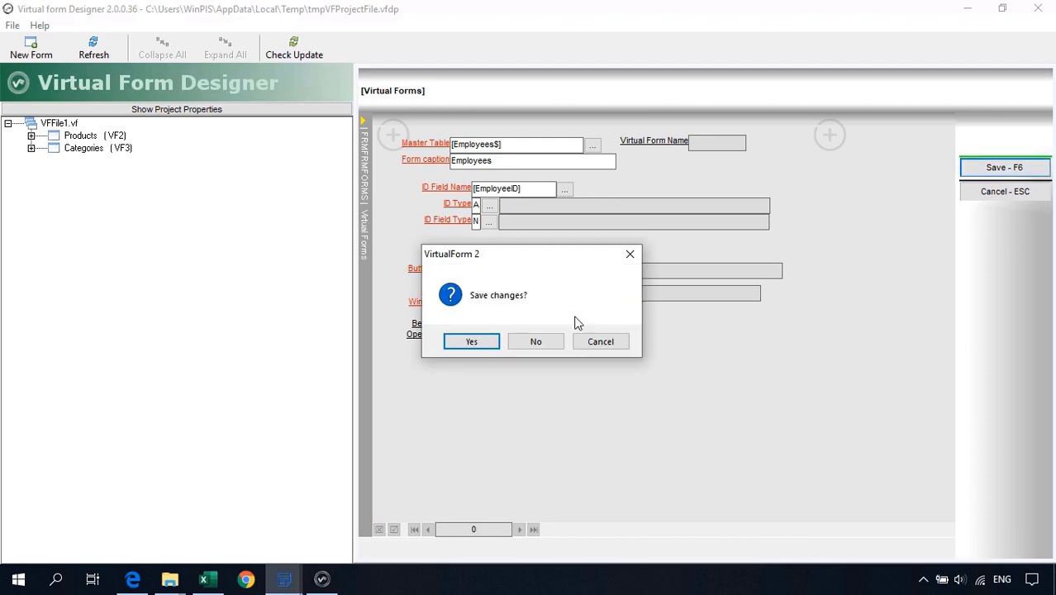
{"action": "left_click", "coordinate": [468, 342]}
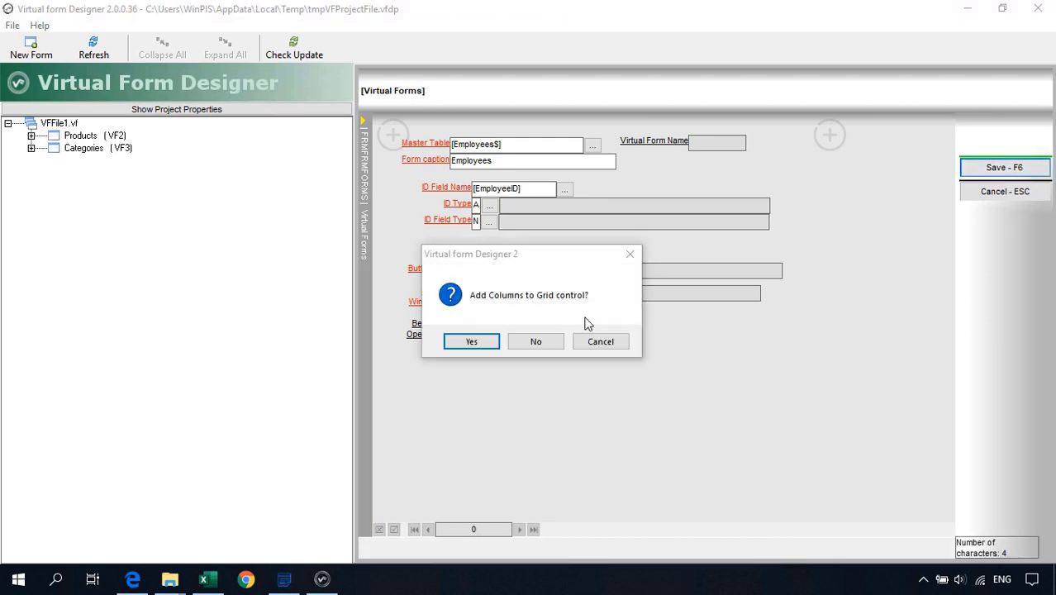
{"action": "left_click", "coordinate": [480, 347]}
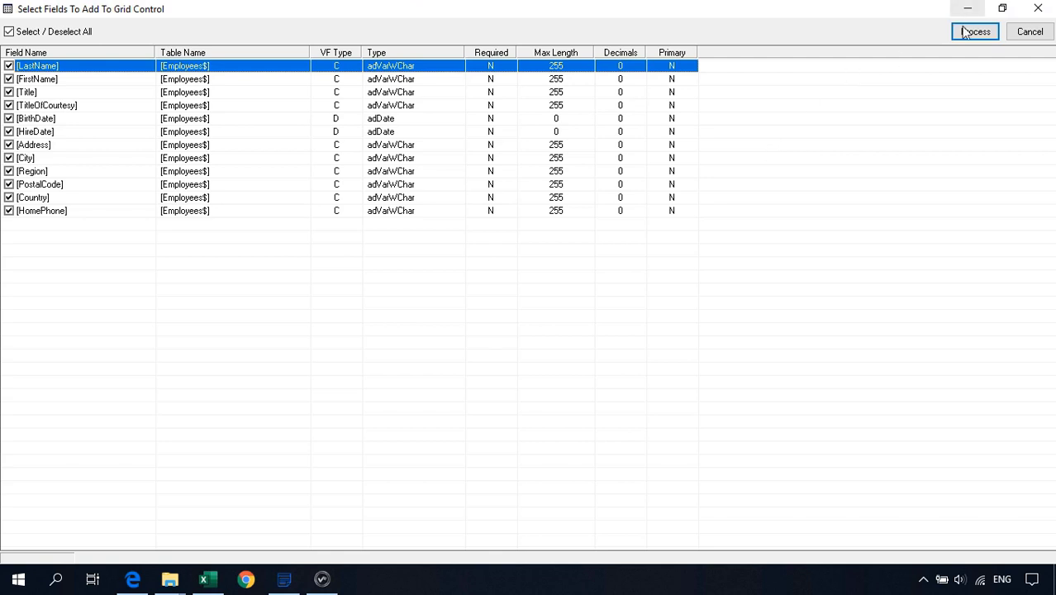
{"action": "left_click", "coordinate": [975, 32]}
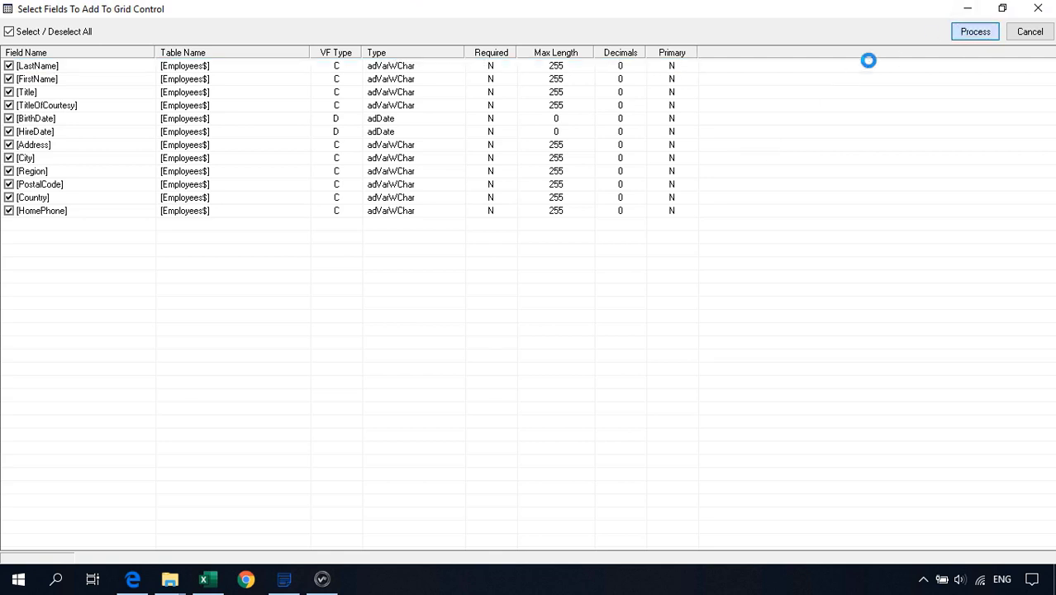
{"action": "left_click", "coordinate": [560, 340]}
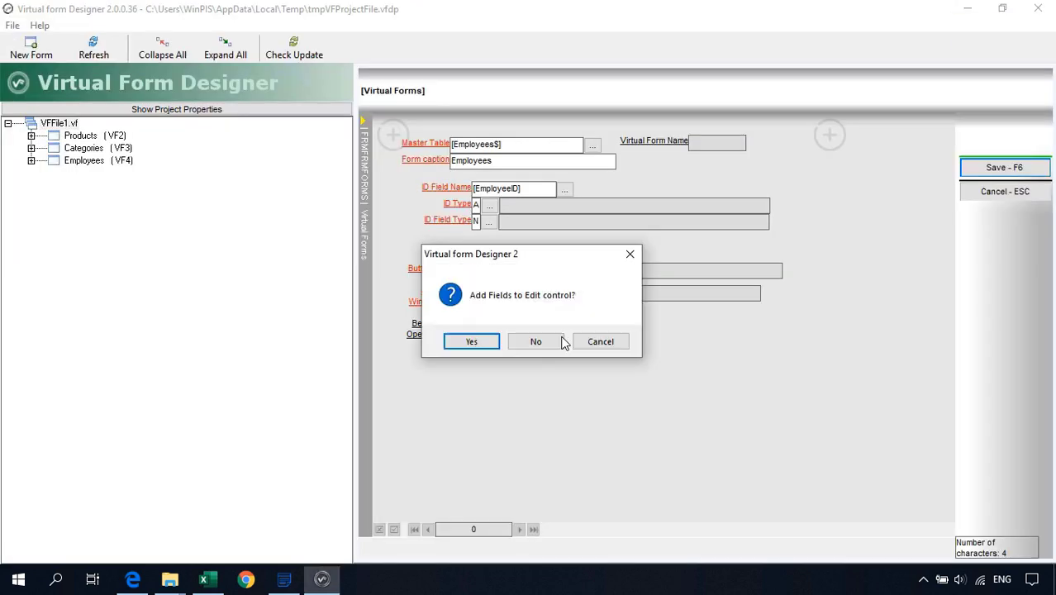
Add all the listed Employees fields, LastName through HomePhone, to the Employees form's edit control
{"action": "left_click", "coordinate": [469, 346]}
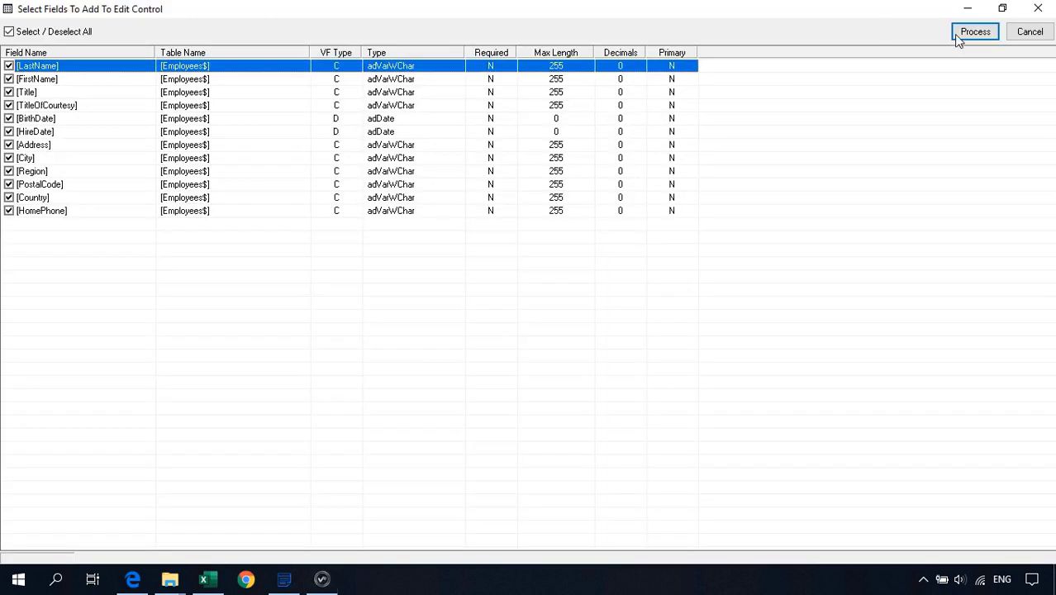
{"action": "left_click", "coordinate": [957, 38]}
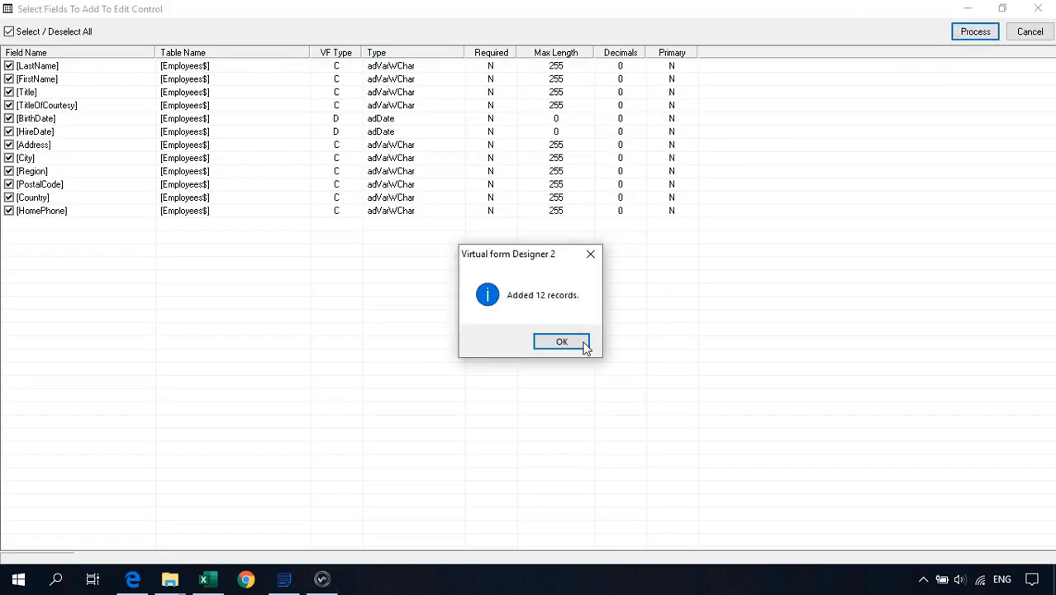
{"action": "left_click", "coordinate": [561, 342]}
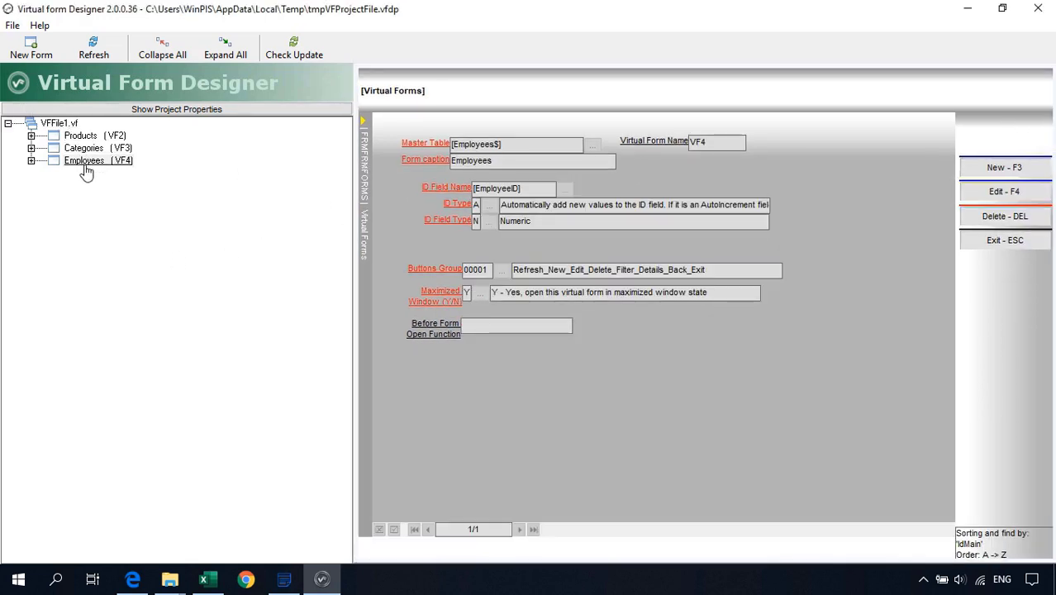
Start another new form and look over the [Order Payments$], [Orders Details$] and [Orders$] tables among its master table choices
{"action": "left_click", "coordinate": [31, 49]}
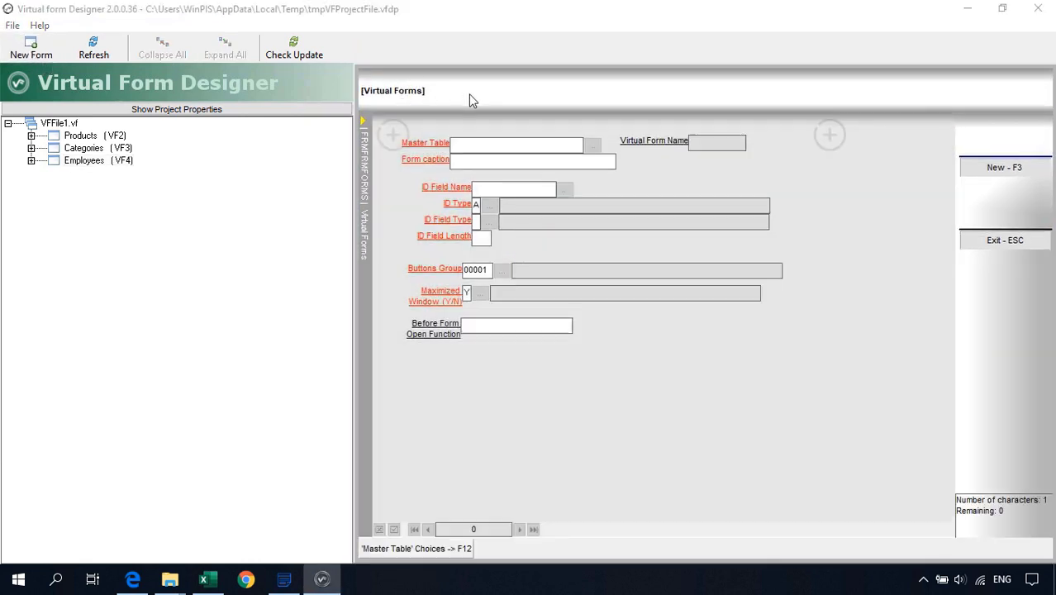
{"action": "left_click", "coordinate": [591, 147]}
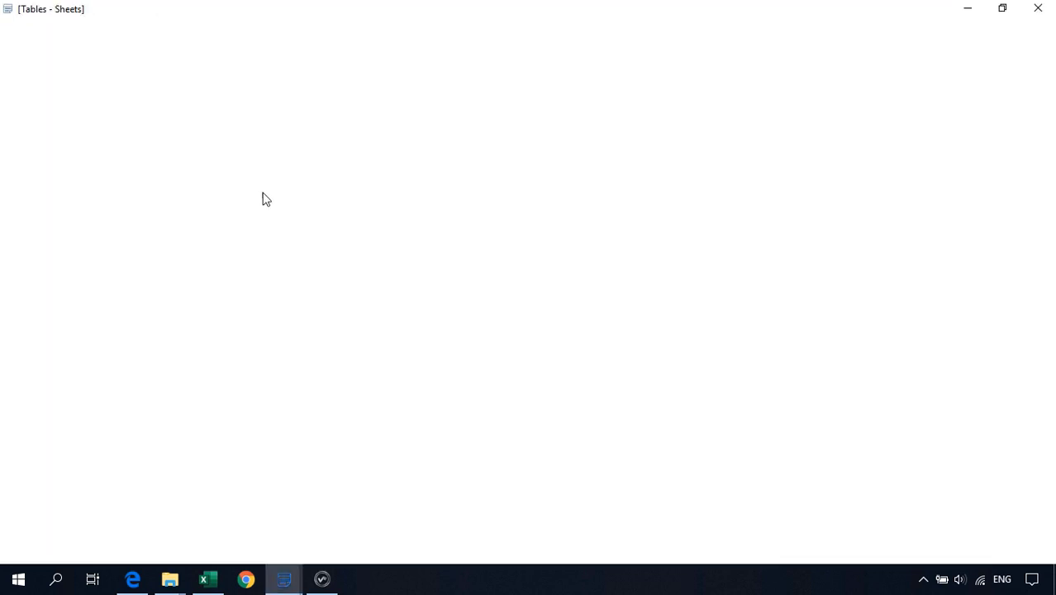
{"action": "left_click", "coordinate": [74, 162]}
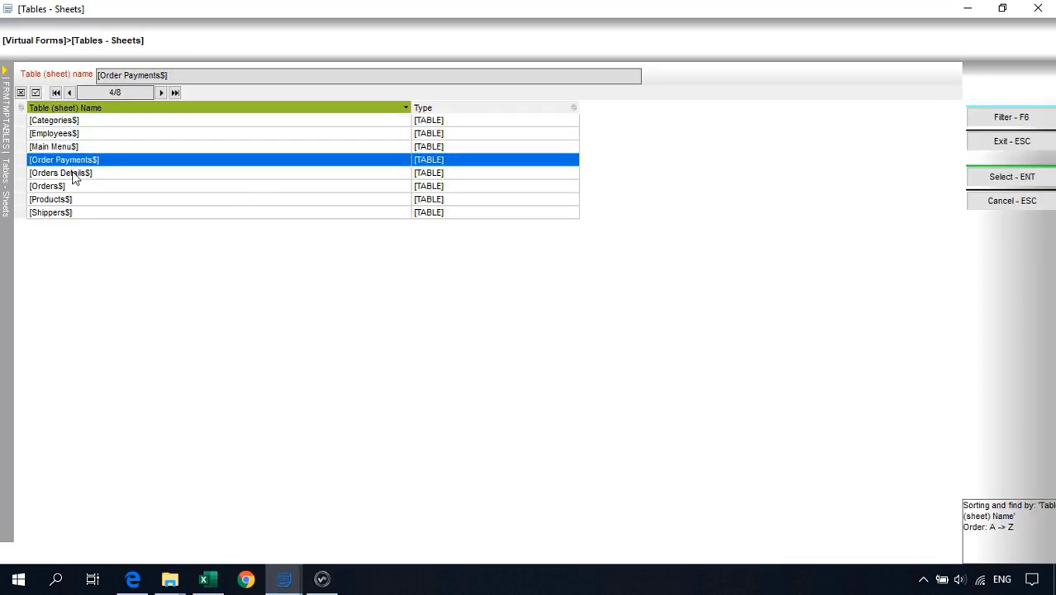
{"action": "left_click", "coordinate": [74, 174]}
{"action": "left_click", "coordinate": [83, 160]}
{"action": "left_click", "coordinate": [84, 174]}
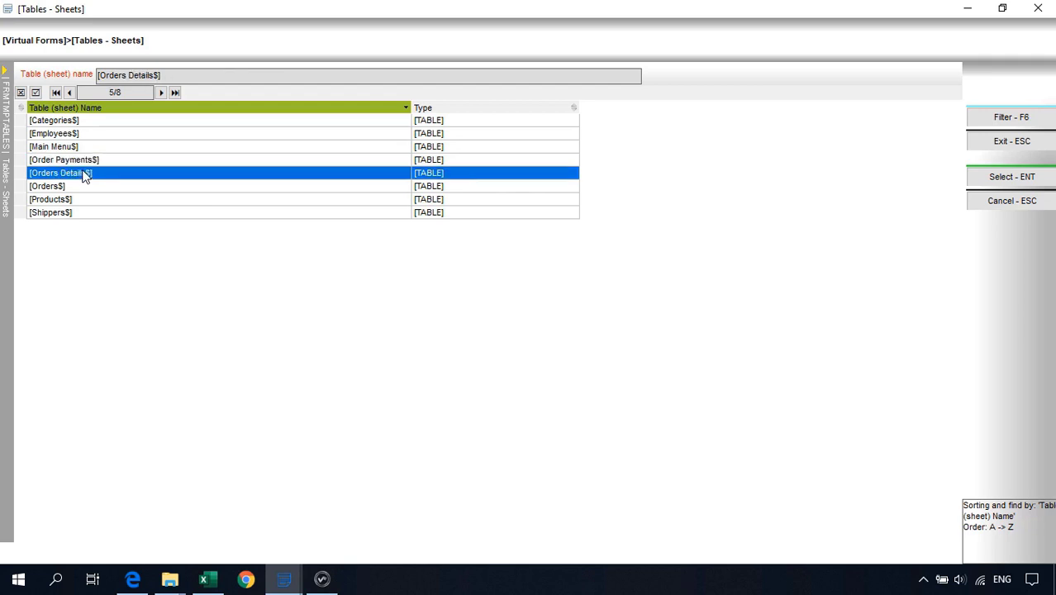
{"action": "left_click", "coordinate": [74, 161]}
{"action": "left_click", "coordinate": [80, 176]}
{"action": "left_click", "coordinate": [68, 189]}
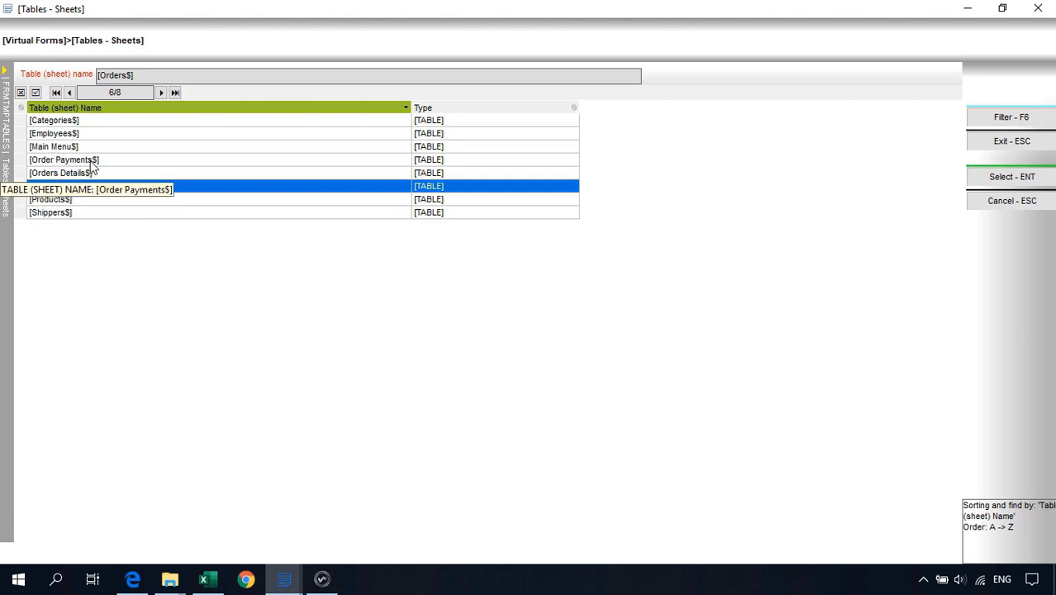
{"action": "left_click", "coordinate": [85, 158]}
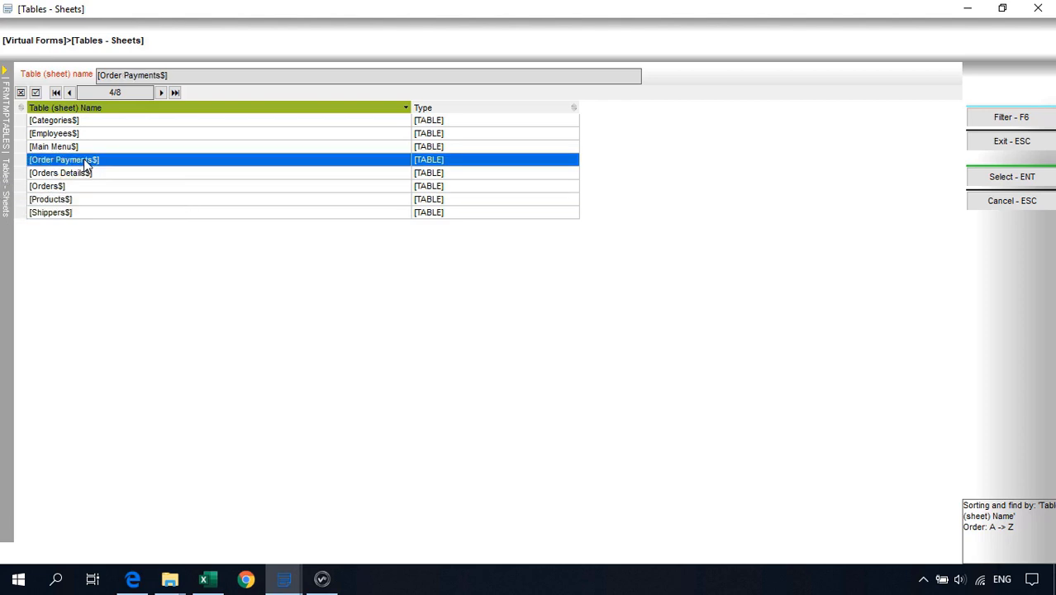
{"action": "key", "text": "Down"}
{"action": "left_click", "coordinate": [83, 161]}
{"action": "left_click", "coordinate": [83, 174]}
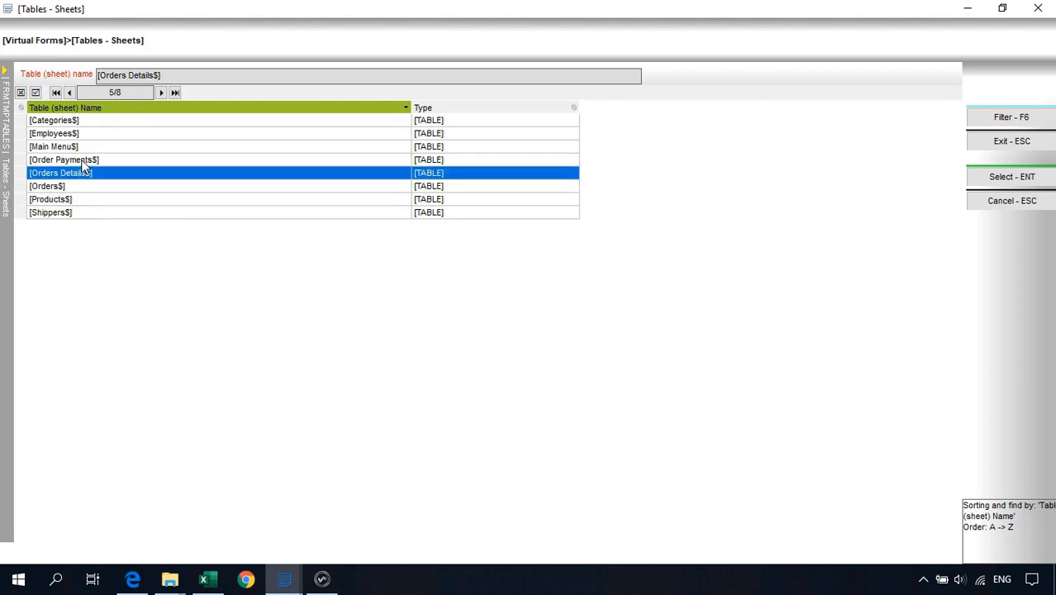
{"action": "left_click", "coordinate": [83, 163]}
{"action": "left_click", "coordinate": [90, 175]}
{"action": "left_click", "coordinate": [68, 162]}
{"action": "left_click", "coordinate": [74, 174]}
{"action": "left_click", "coordinate": [73, 163]}
{"action": "left_click", "coordinate": [73, 173]}
Choose [Orders$] as the new form's master table and [OrderID] as its ID field
{"action": "left_click", "coordinate": [66, 187]}
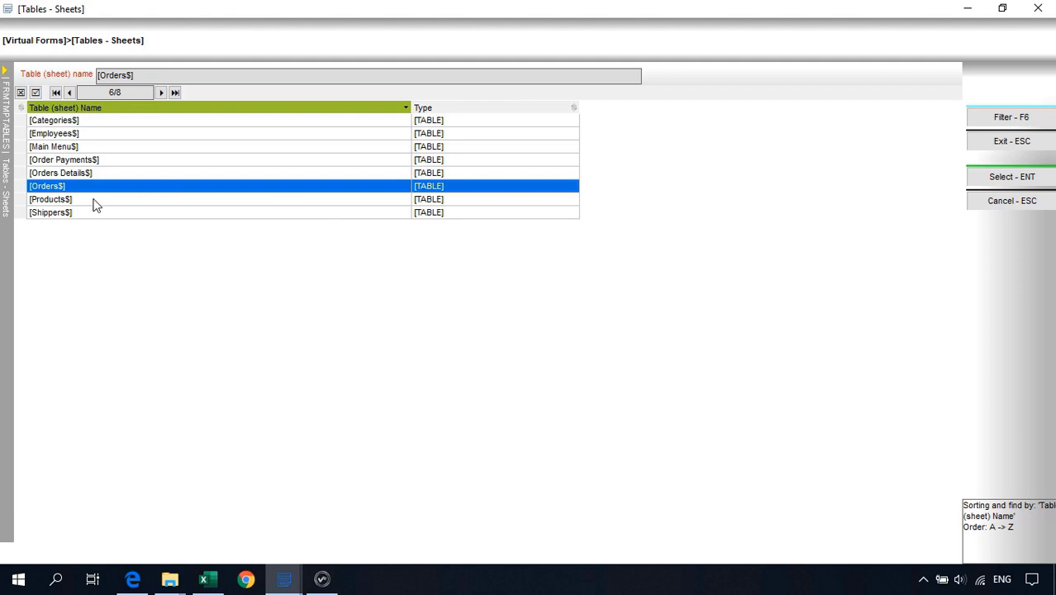
{"action": "left_click", "coordinate": [1033, 176]}
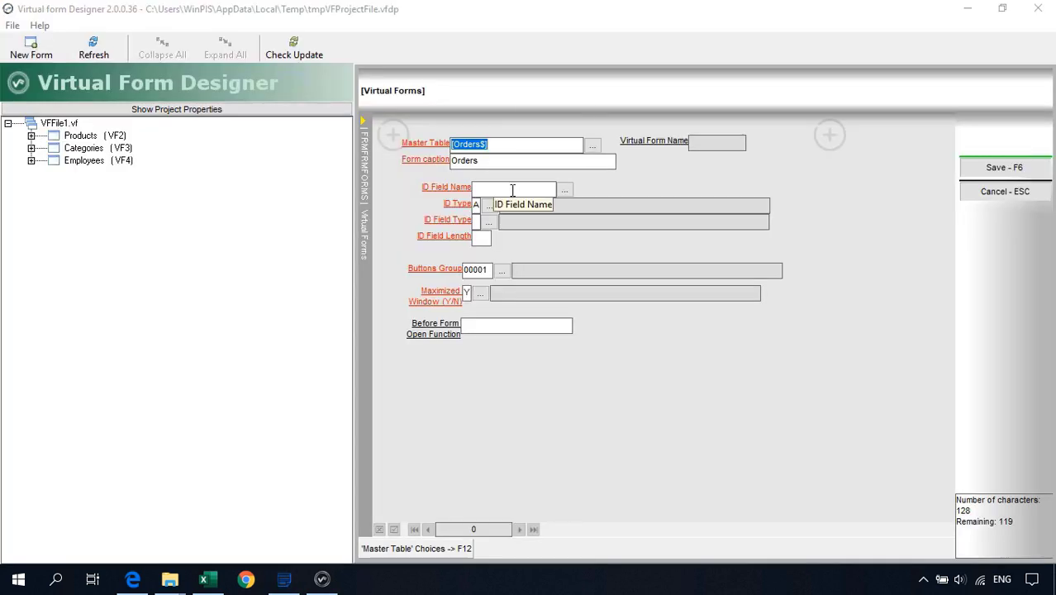
{"action": "left_click", "coordinate": [565, 190]}
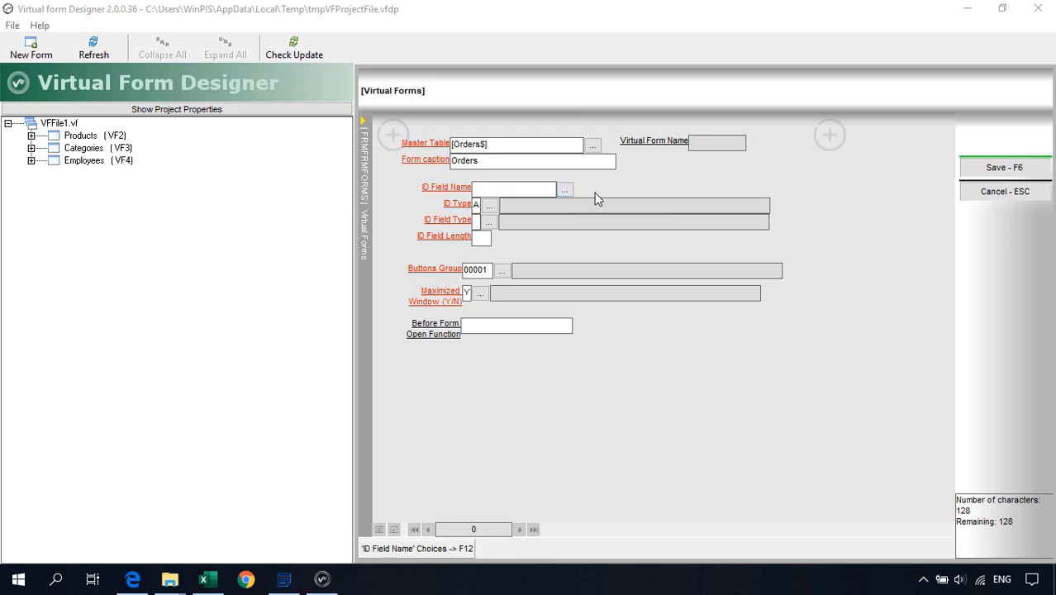
{"action": "left_click", "coordinate": [565, 191]}
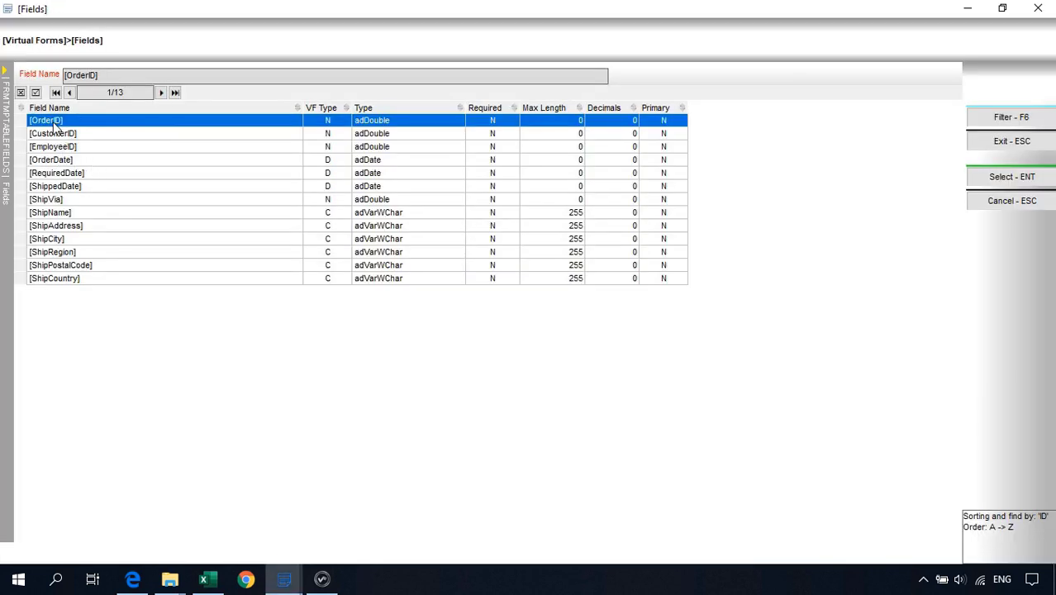
{"action": "left_click", "coordinate": [975, 176]}
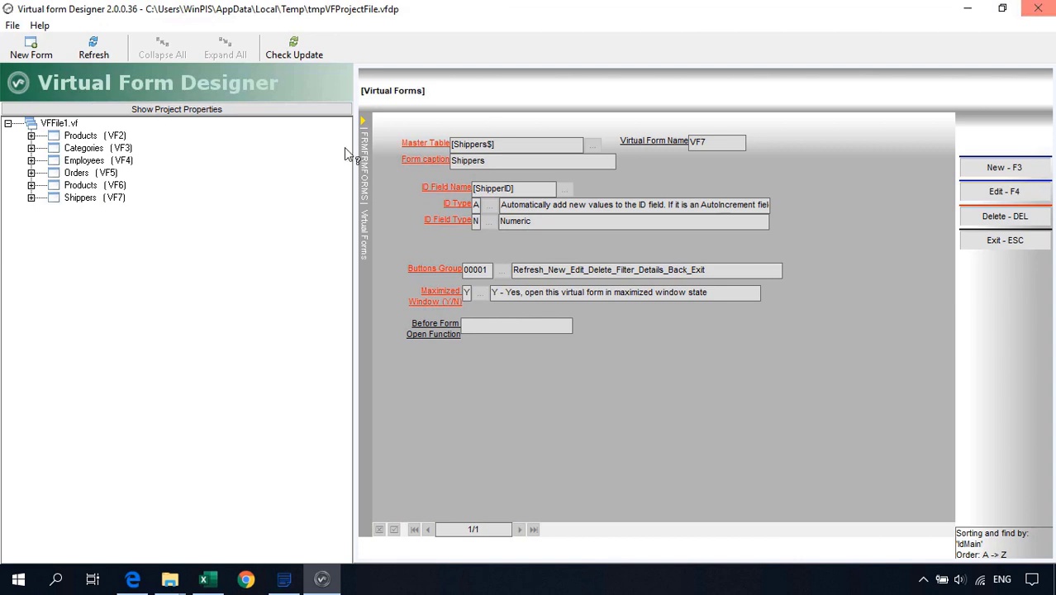
Delete the duplicate Products virtual form (VF6) from the project
{"action": "right_click", "coordinate": [72, 189]}
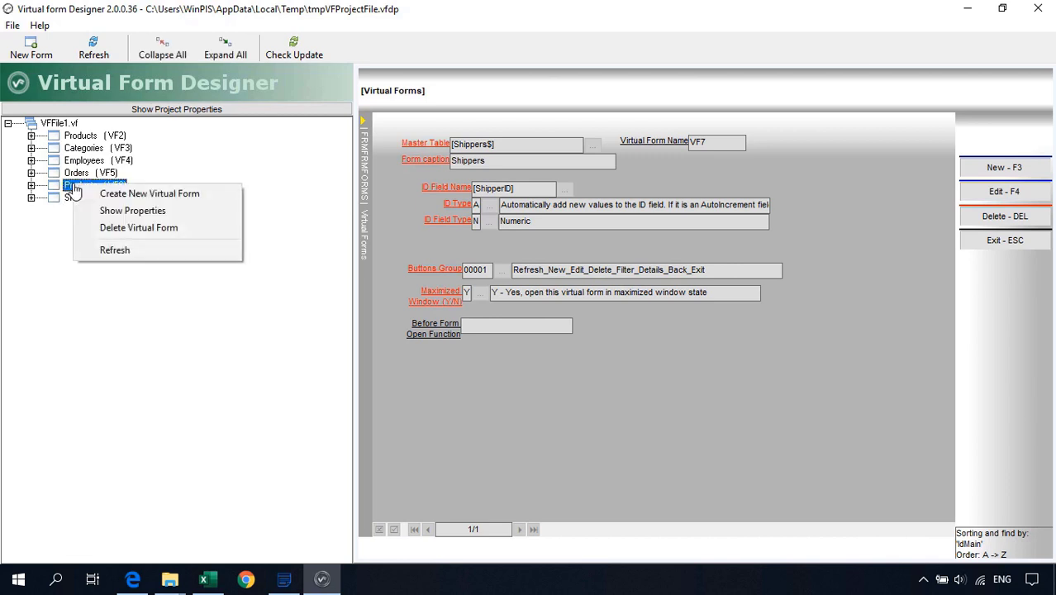
{"action": "left_click", "coordinate": [115, 236]}
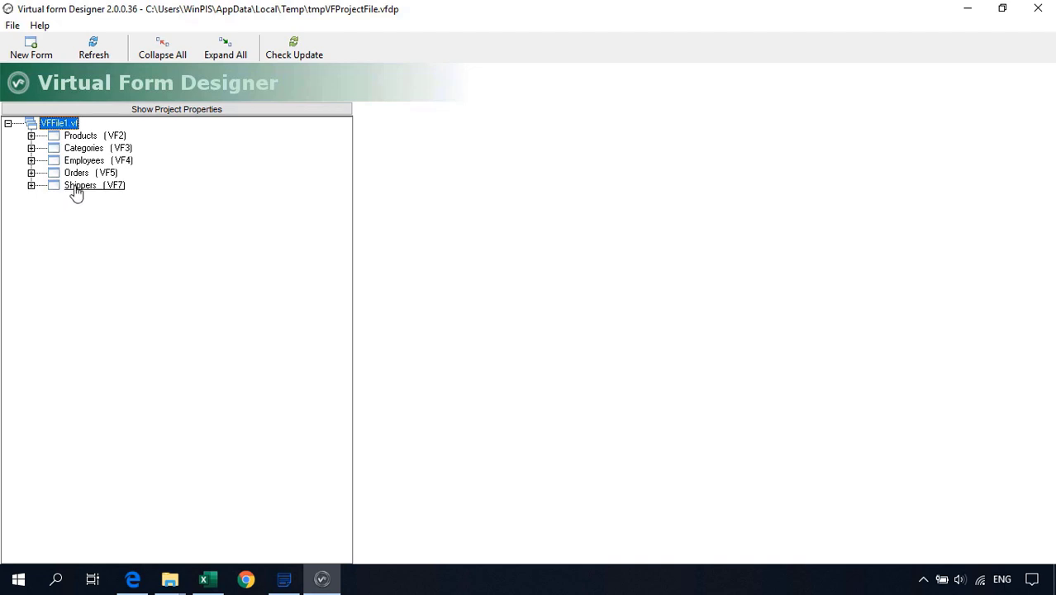
Close the form designer and add a main menu node that opens the Categories virtual form (VF3), taking Categories as its text
{"action": "left_click", "coordinate": [1039, 9]}
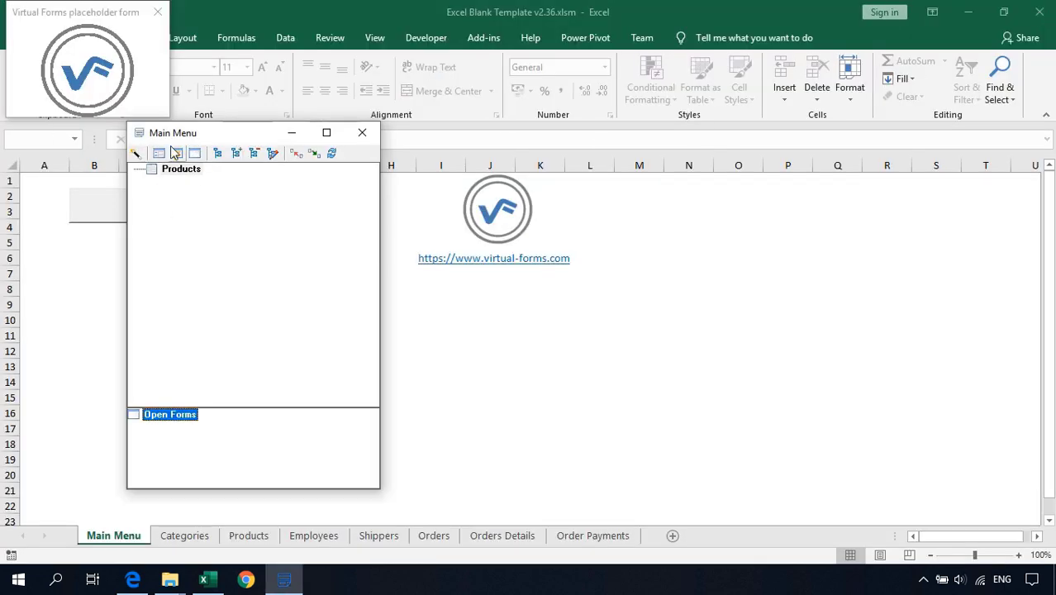
{"action": "left_click_drag", "start_coordinate": [177, 135], "coordinate": [346, 113]}
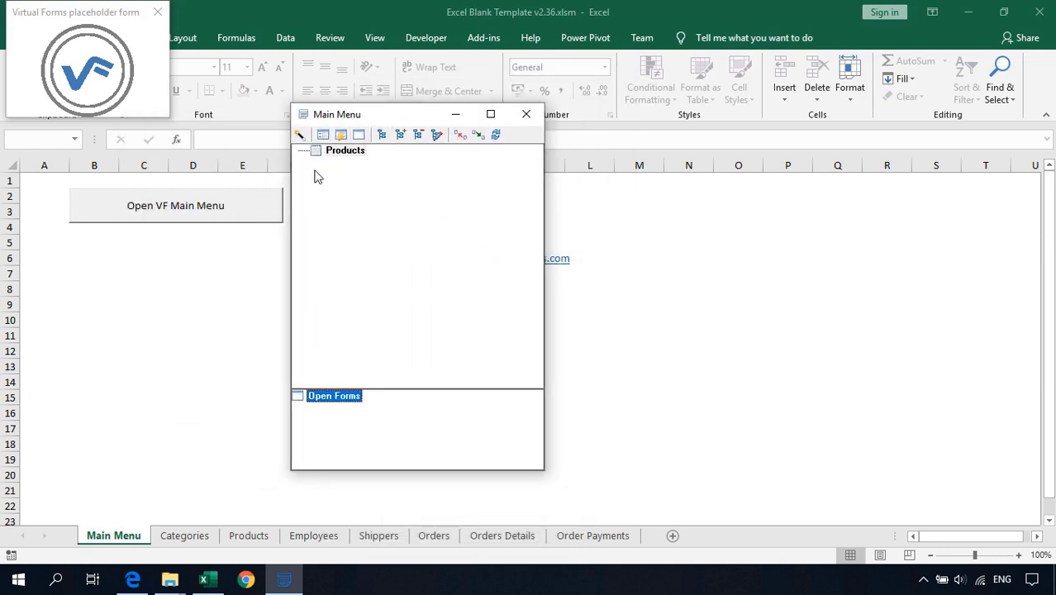
{"action": "left_click", "coordinate": [382, 139]}
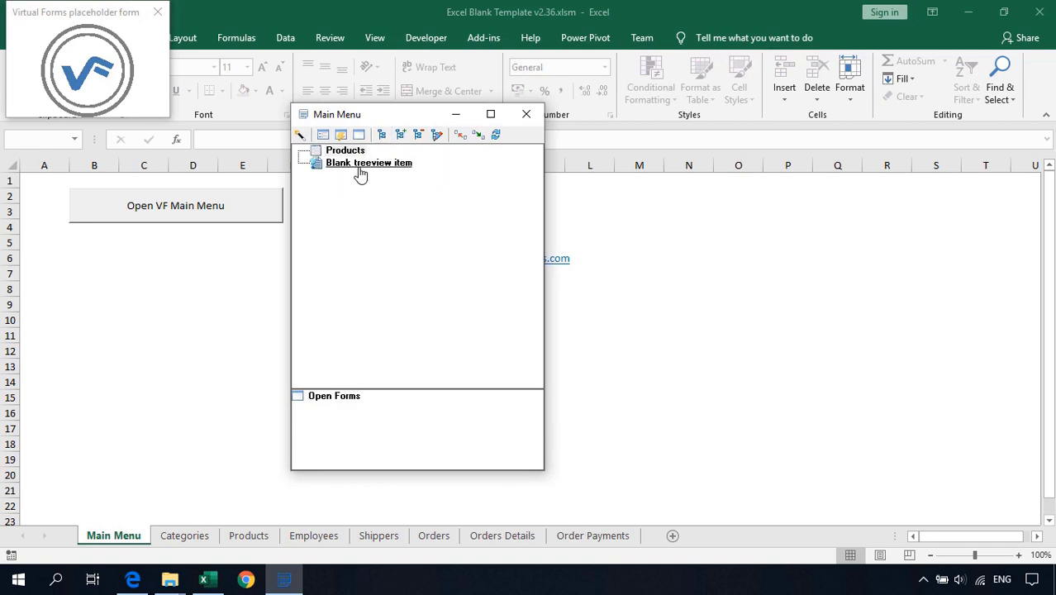
{"action": "left_click", "coordinate": [360, 165]}
{"action": "right_click", "coordinate": [361, 163]}
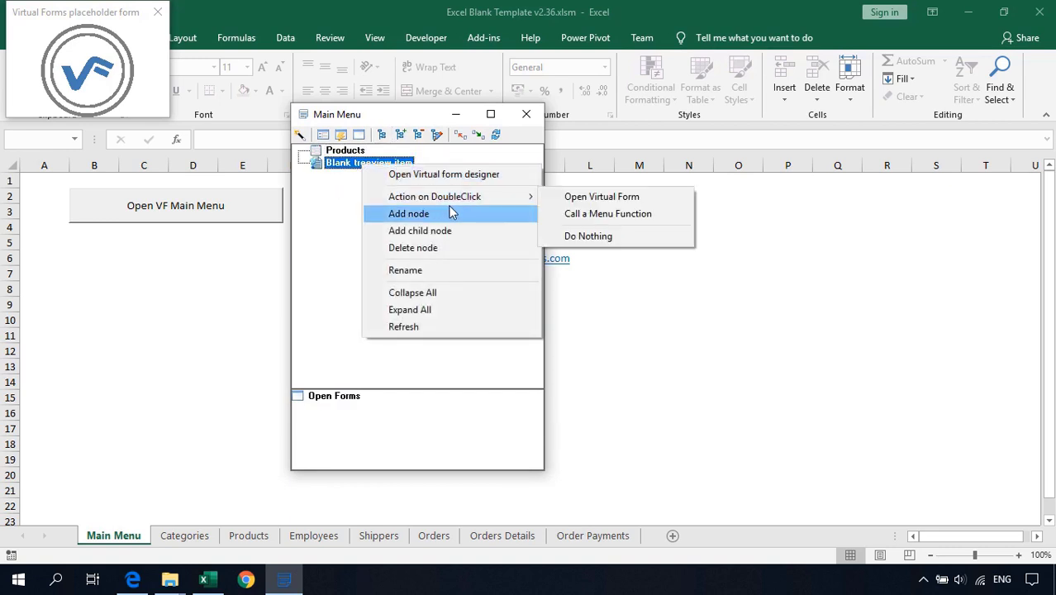
{"action": "left_click", "coordinate": [593, 196]}
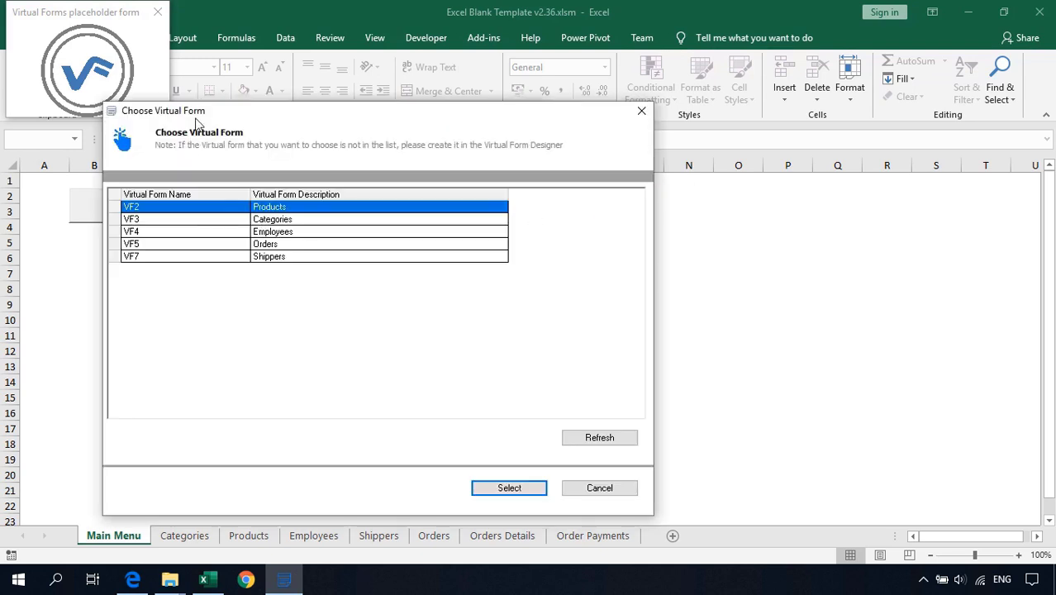
{"action": "left_click_drag", "start_coordinate": [196, 122], "coordinate": [507, 140]}
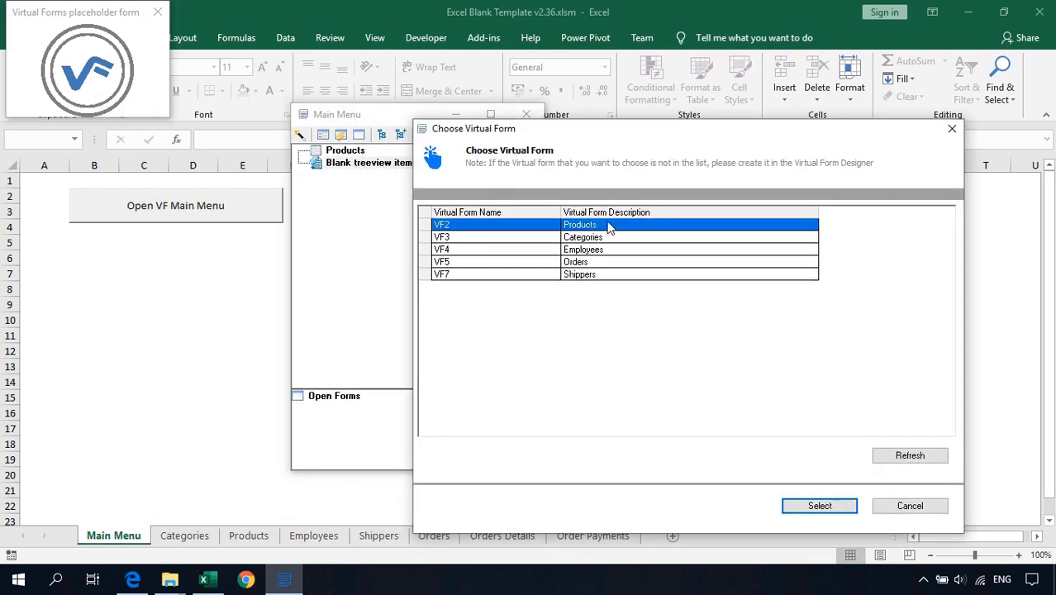
{"action": "double_click", "coordinate": [592, 238]}
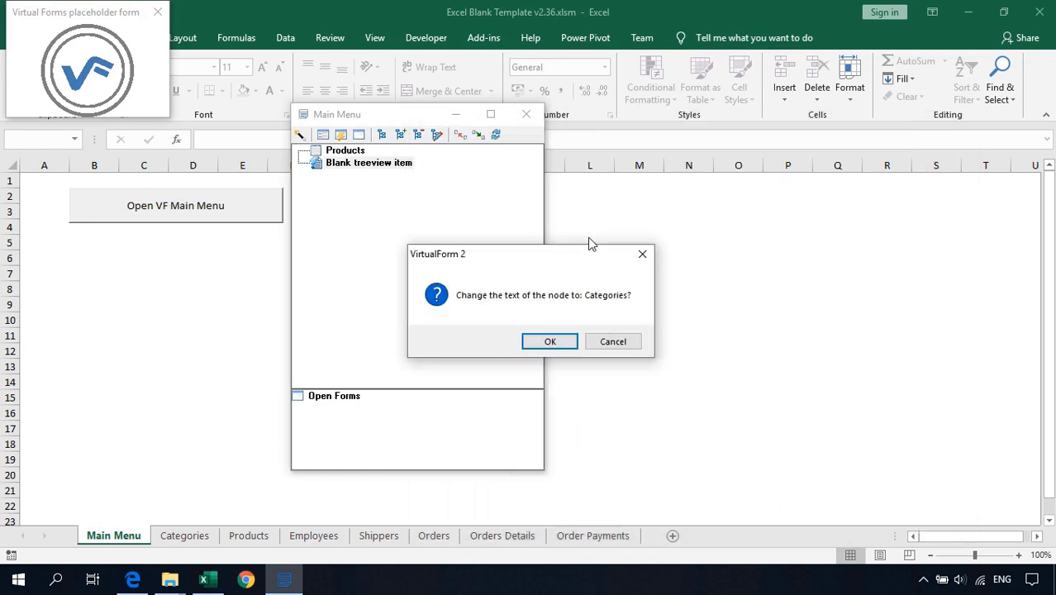
{"action": "left_click", "coordinate": [551, 342]}
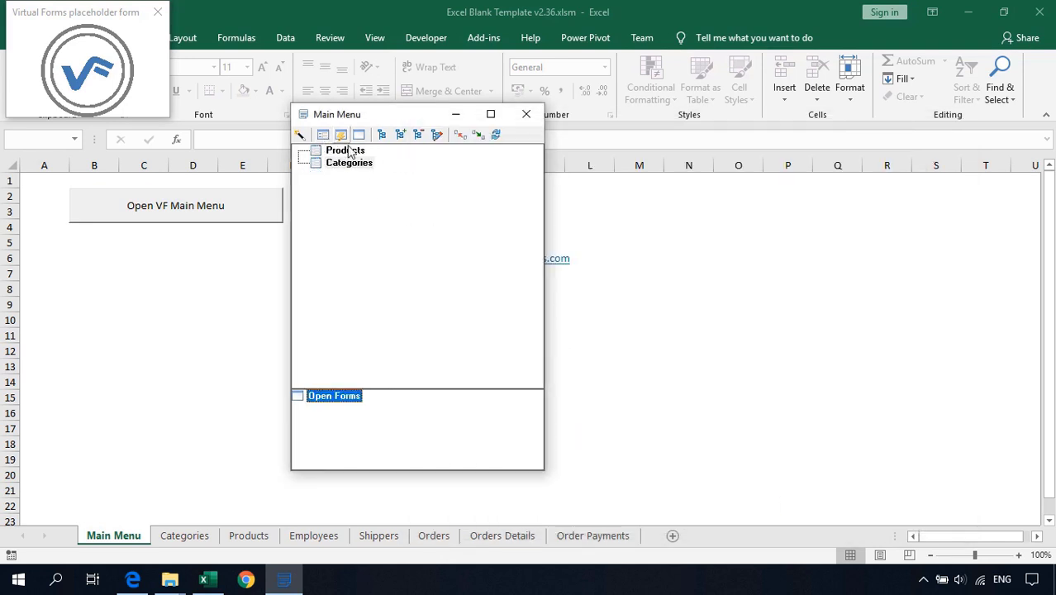
Add another main menu node that opens the Employees virtual form (VF4) and rename it to Employees
{"action": "left_click", "coordinate": [382, 134]}
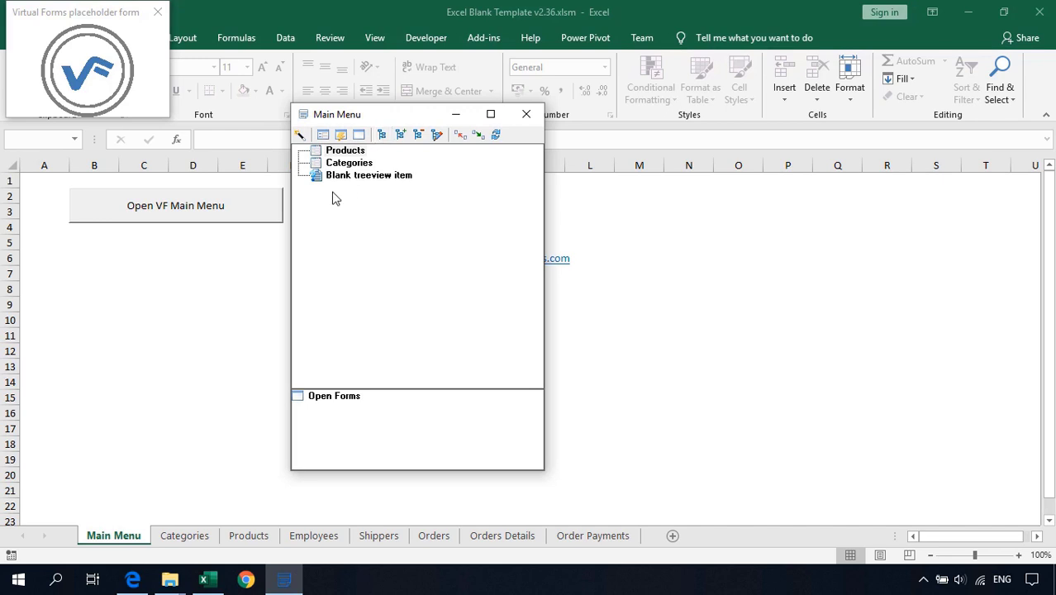
{"action": "left_click", "coordinate": [364, 177]}
{"action": "right_click", "coordinate": [376, 178]}
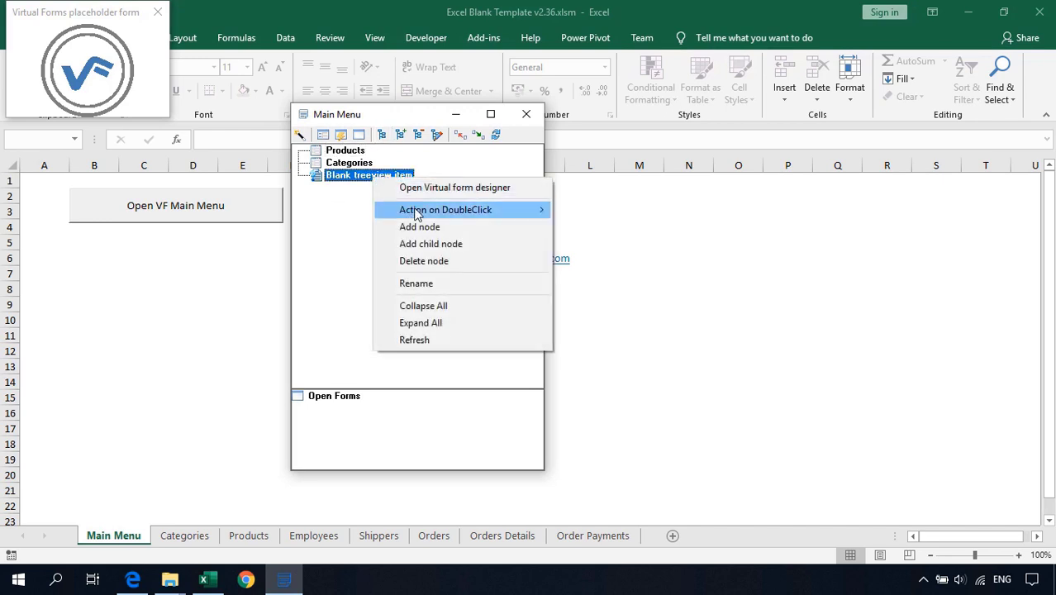
{"action": "mouse_move", "coordinate": [496, 211]}
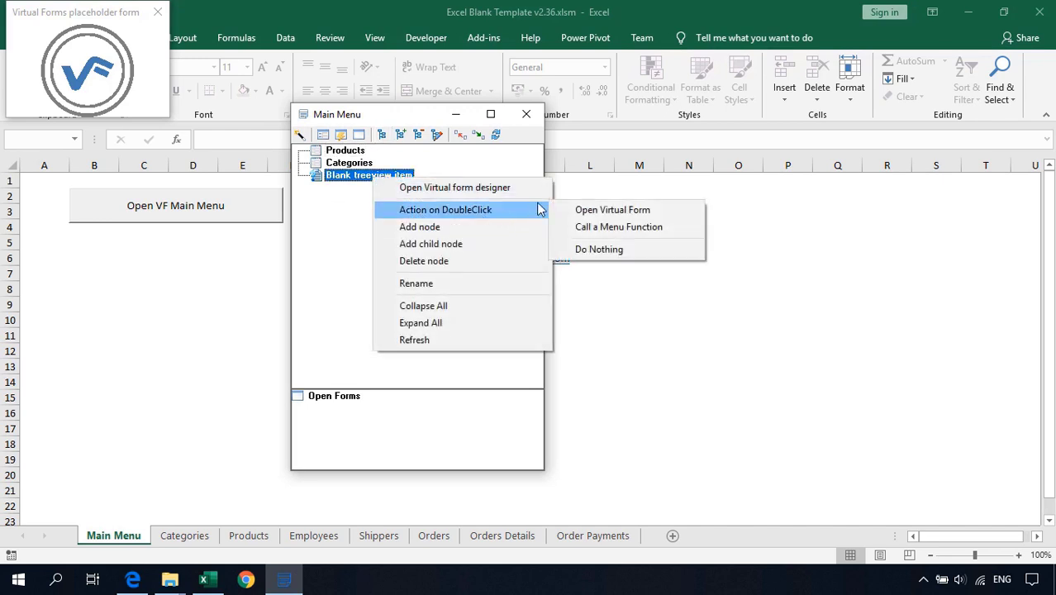
{"action": "left_click", "coordinate": [601, 213]}
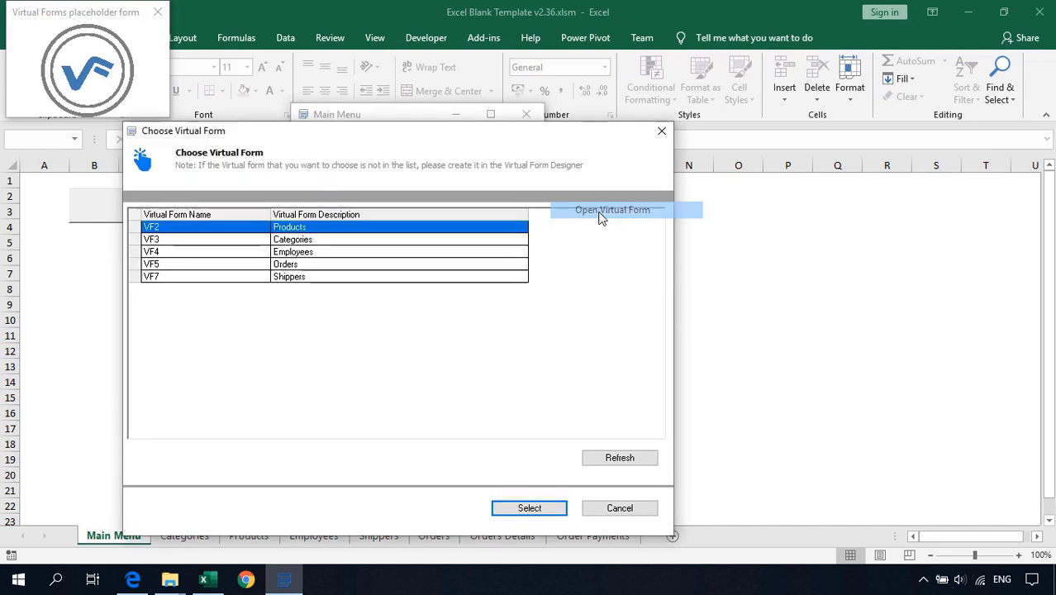
{"action": "double_click", "coordinate": [272, 254]}
{"action": "left_click", "coordinate": [547, 341]}
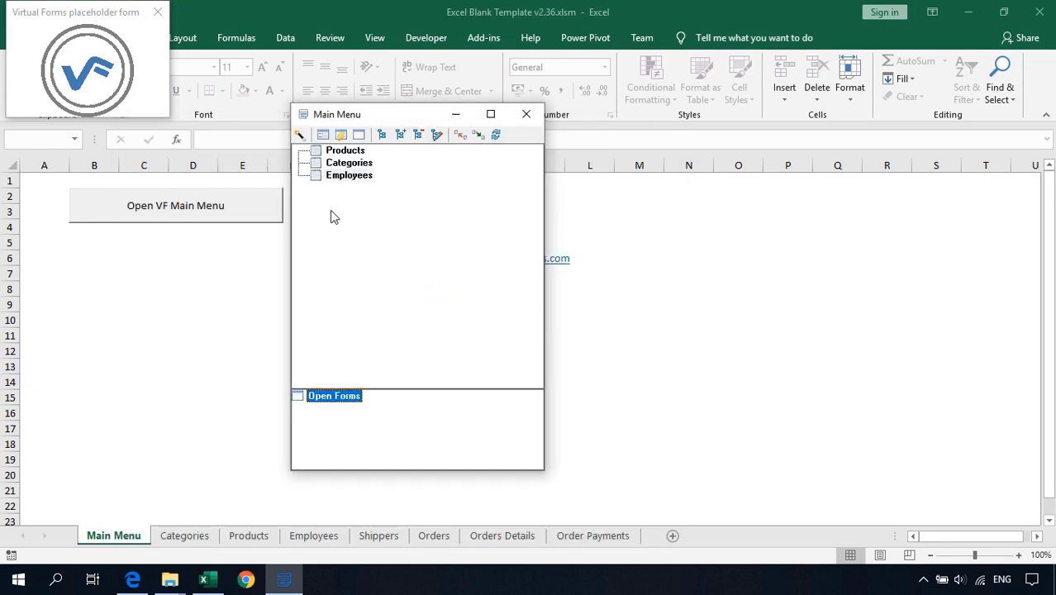
Add a blank top-level node below Employees in the main menu and create a child node under it
{"action": "left_click", "coordinate": [381, 136]}
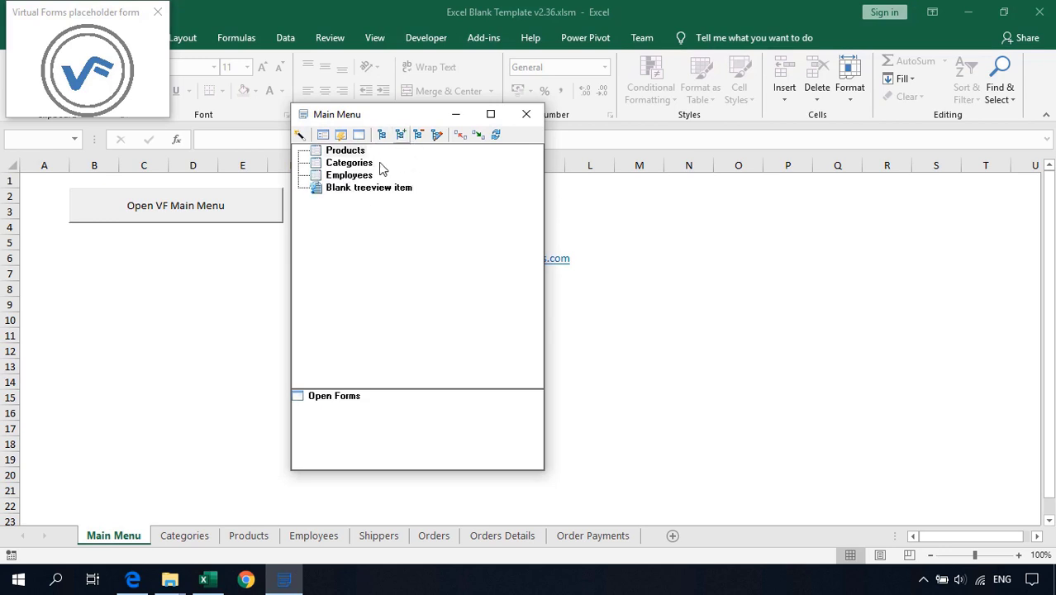
{"action": "left_click", "coordinate": [370, 188]}
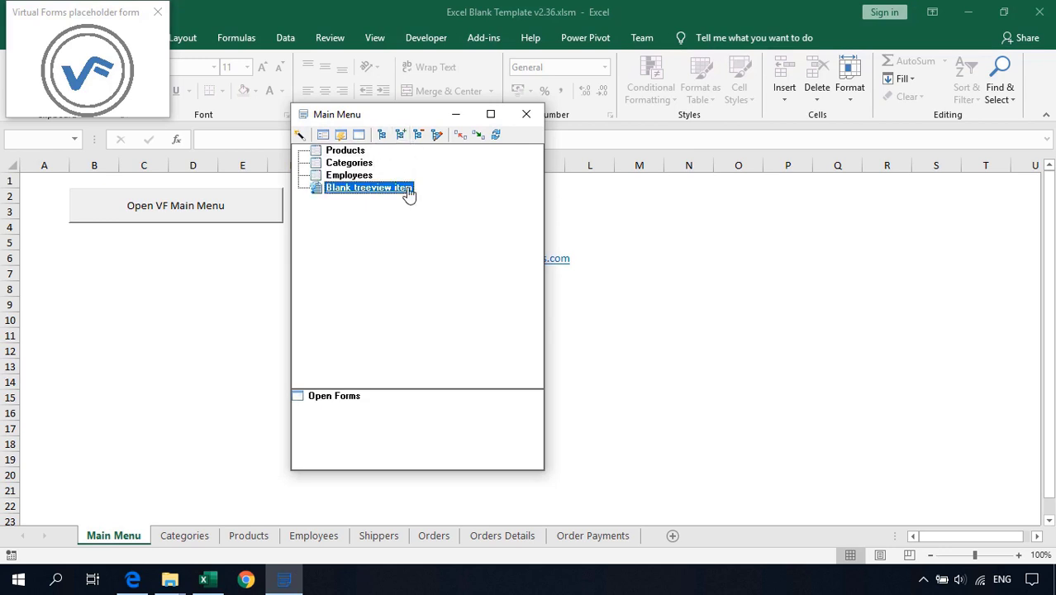
{"action": "left_click", "coordinate": [400, 134]}
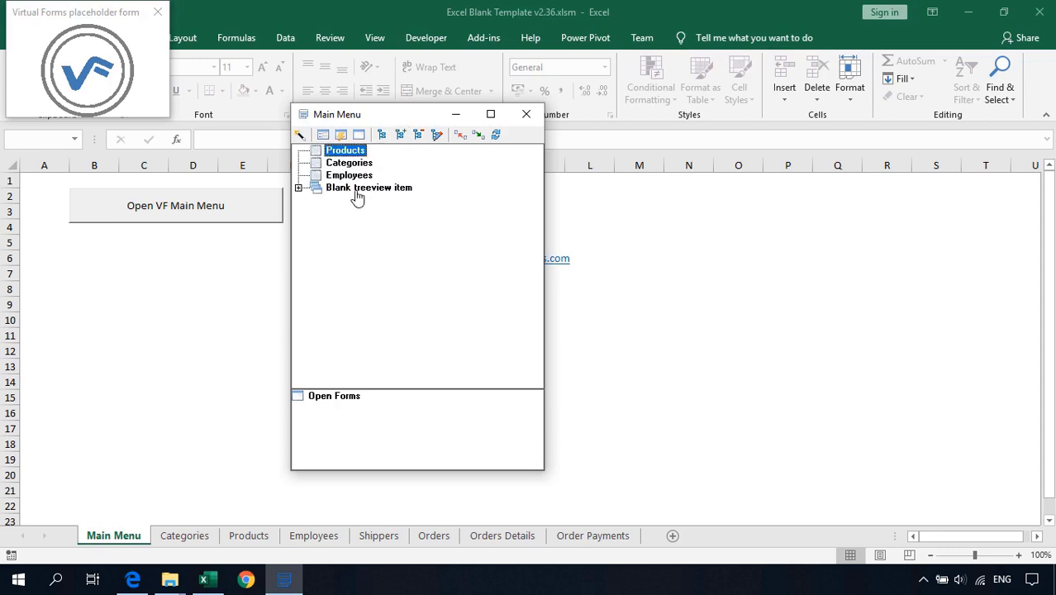
{"action": "left_click", "coordinate": [298, 188]}
{"action": "left_click", "coordinate": [370, 202]}
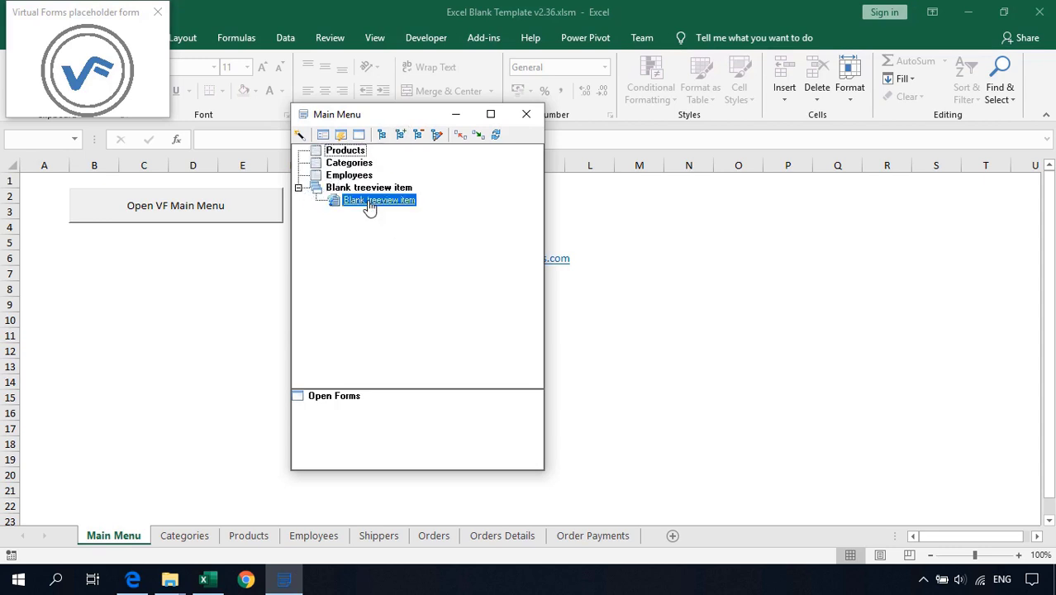
Set the child node to open the Orders virtual form (VF5) on double-click and accept Orders as its text
{"action": "right_click", "coordinate": [377, 206]}
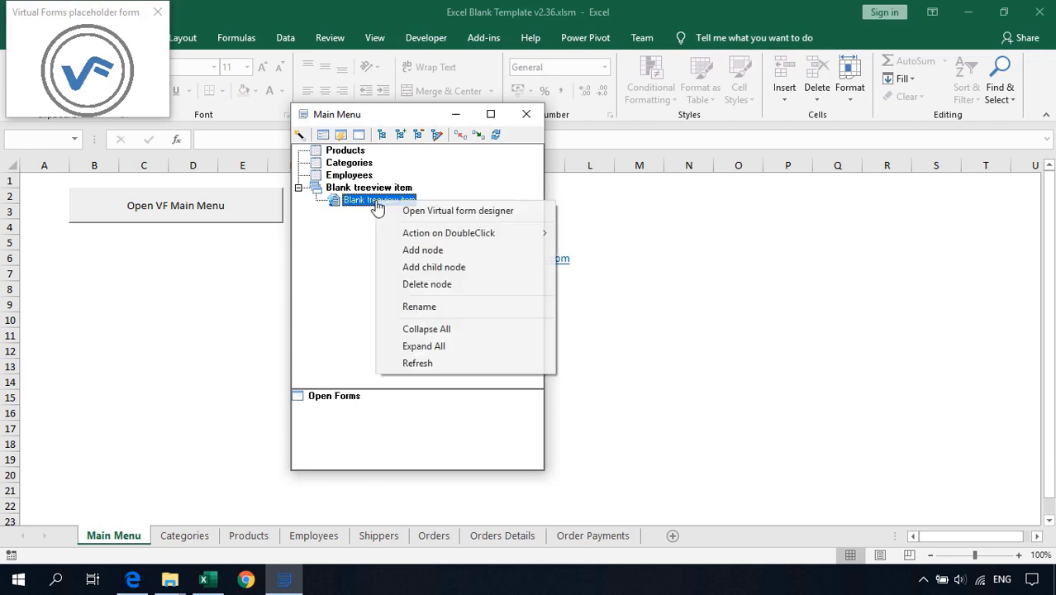
{"action": "mouse_move", "coordinate": [429, 239]}
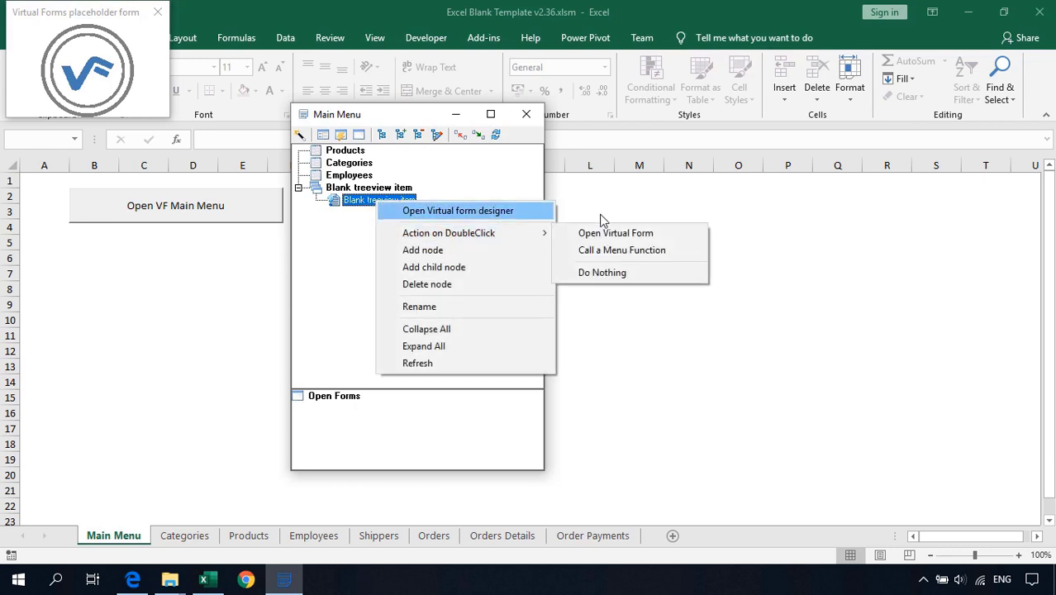
{"action": "left_click", "coordinate": [616, 234]}
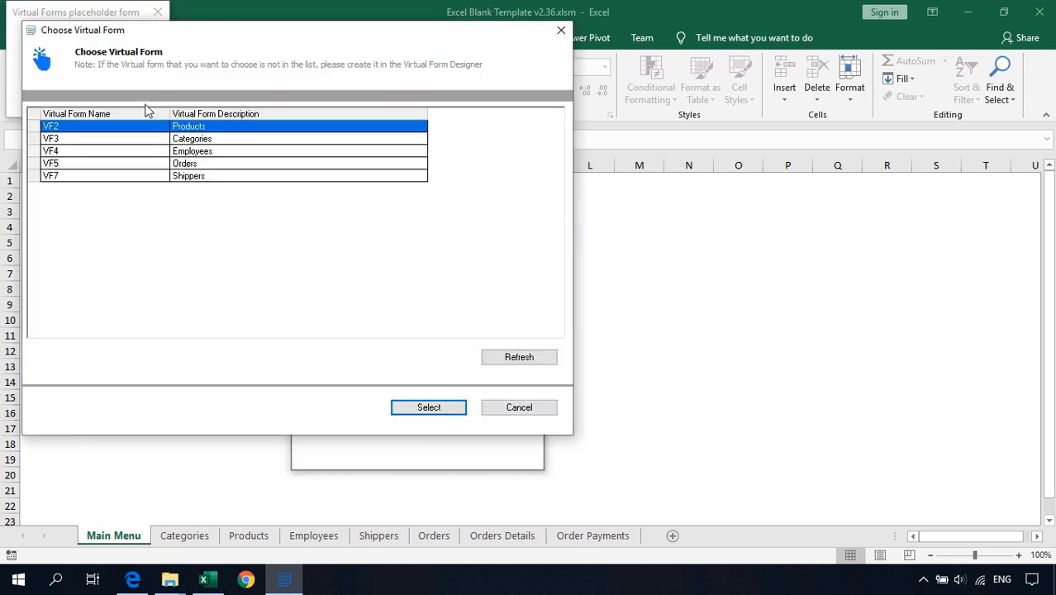
{"action": "left_click_drag", "start_coordinate": [146, 32], "coordinate": [563, 75]}
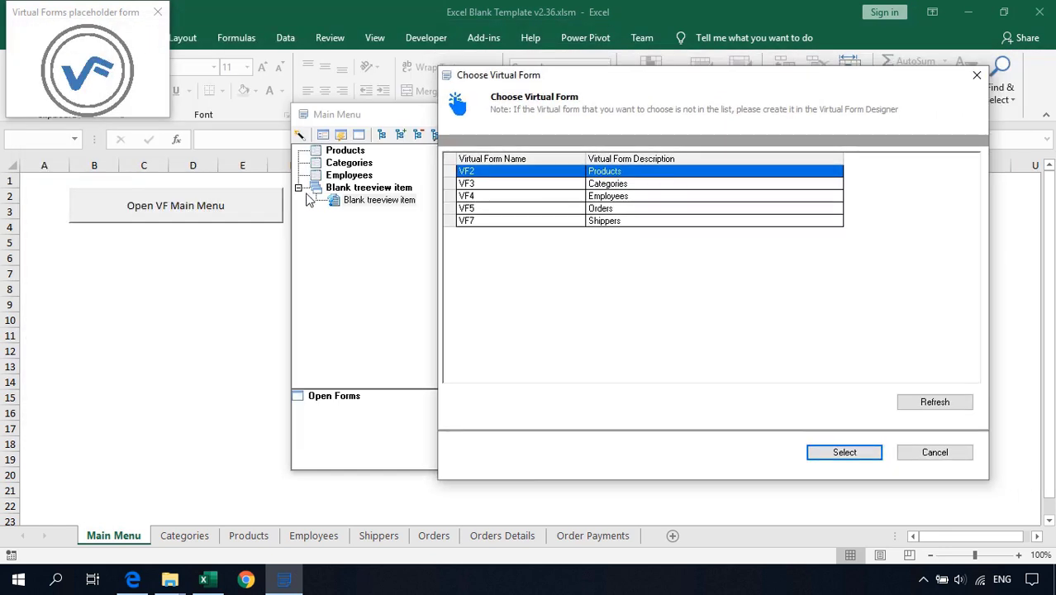
{"action": "left_click", "coordinate": [581, 211]}
{"action": "double_click", "coordinate": [562, 211]}
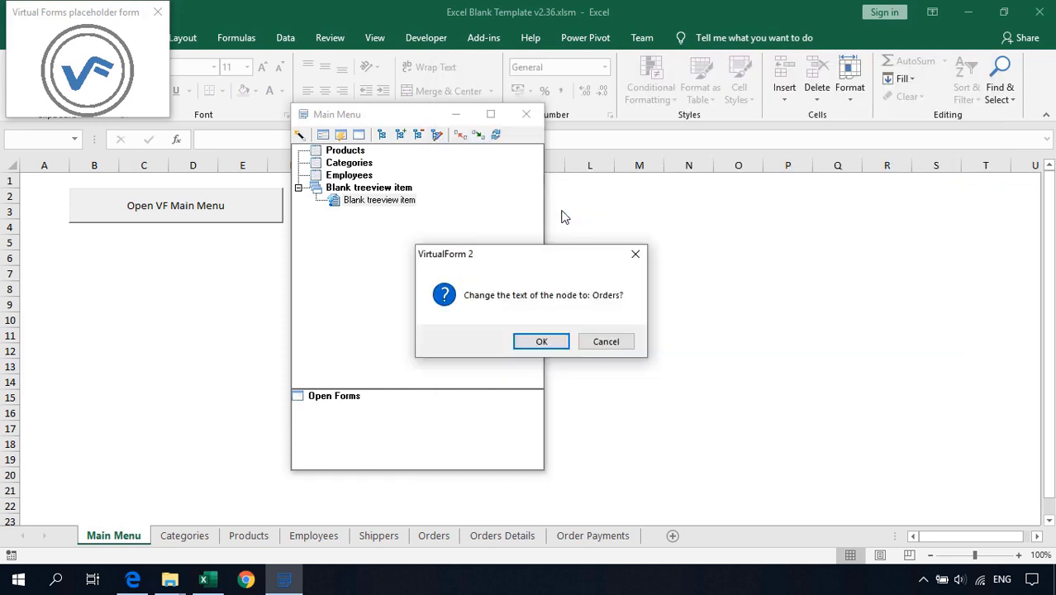
{"action": "left_click", "coordinate": [538, 348]}
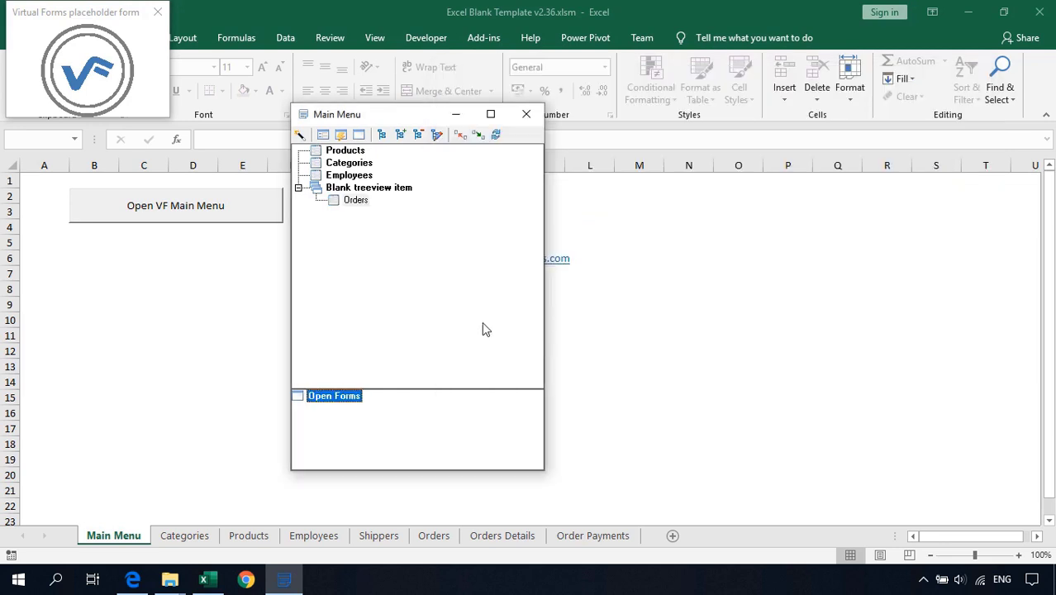
Rename the blank parent node to Orders Main and expand it
{"action": "left_click", "coordinate": [377, 202]}
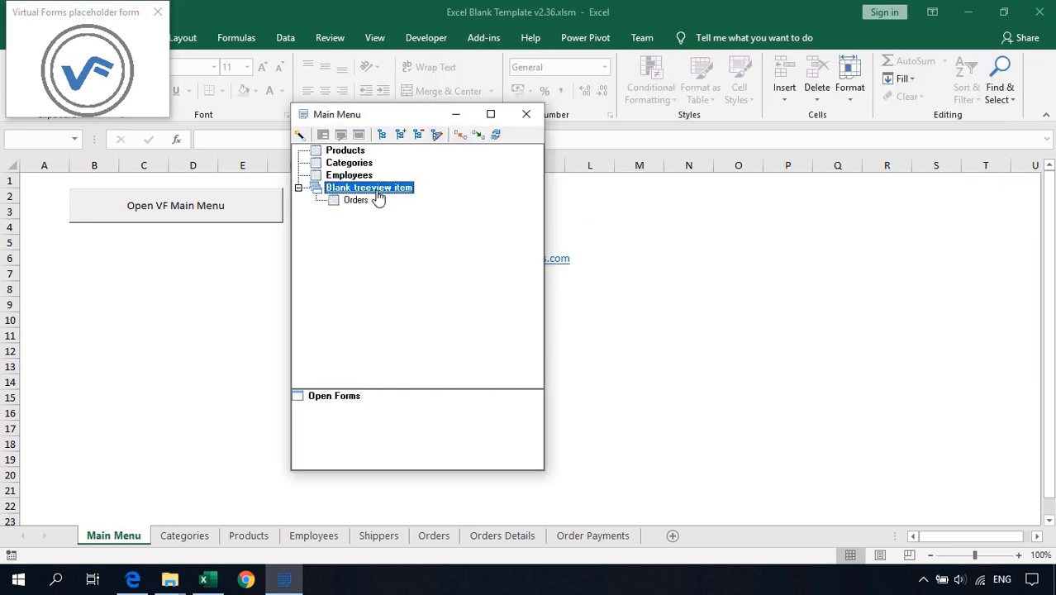
{"action": "left_click", "coordinate": [369, 189]}
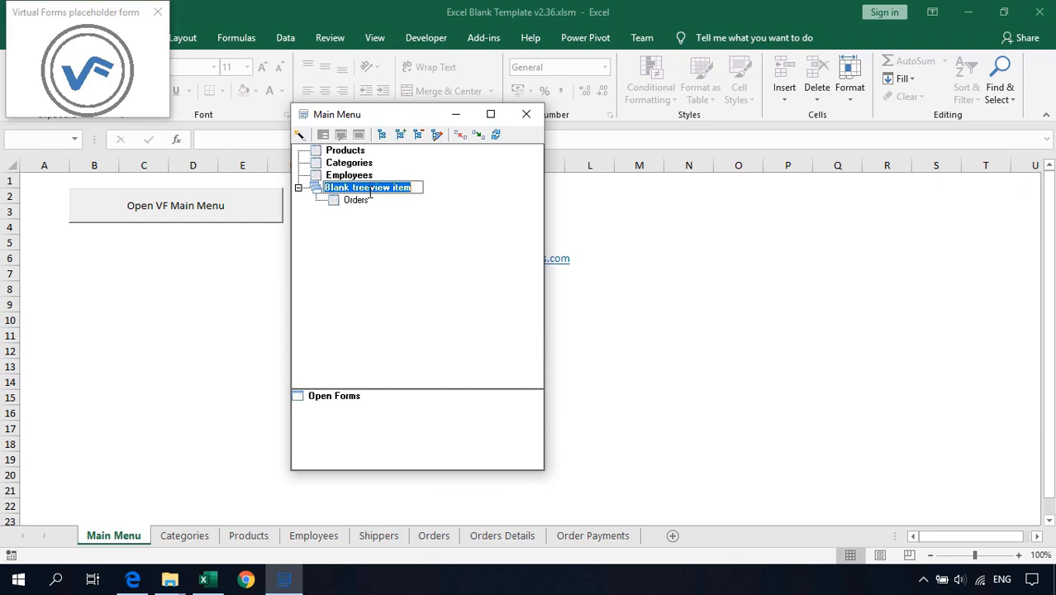
{"action": "type", "text": "Orders "}
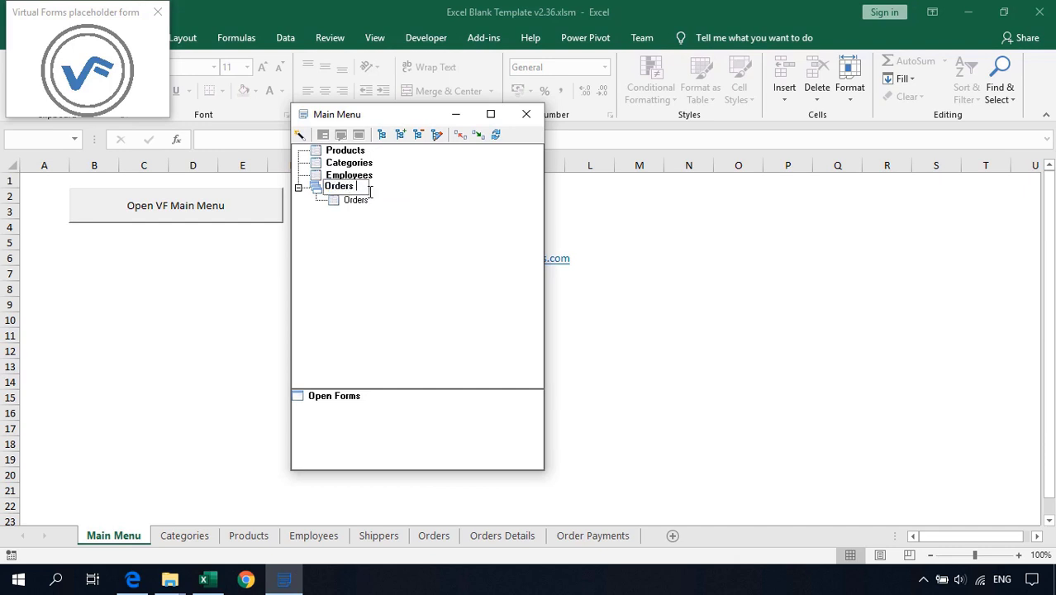
{"action": "type", "text": "Main"}
{"action": "key", "text": "Return"}
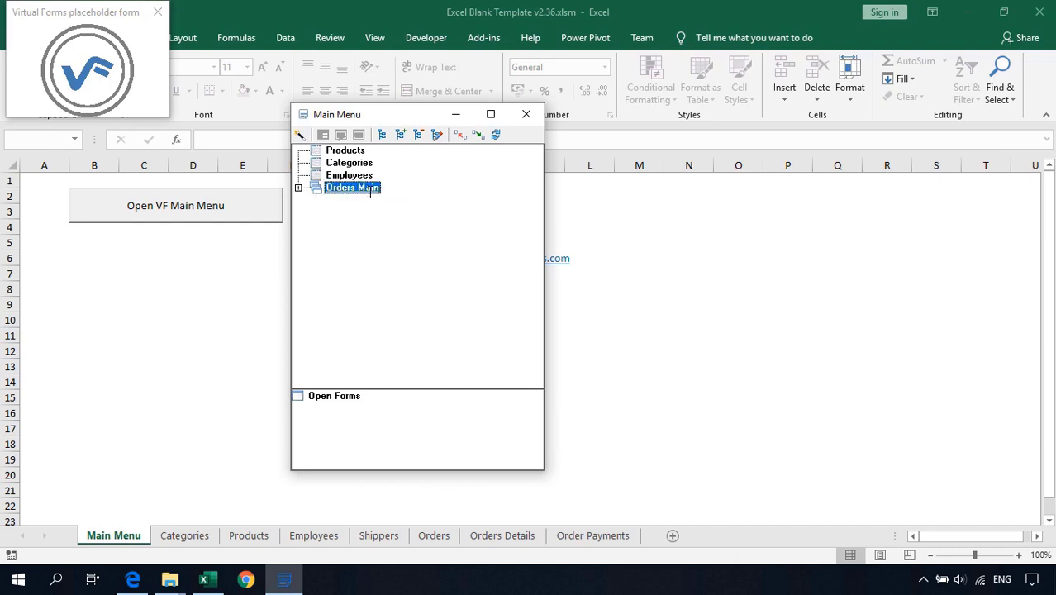
{"action": "left_click", "coordinate": [298, 189]}
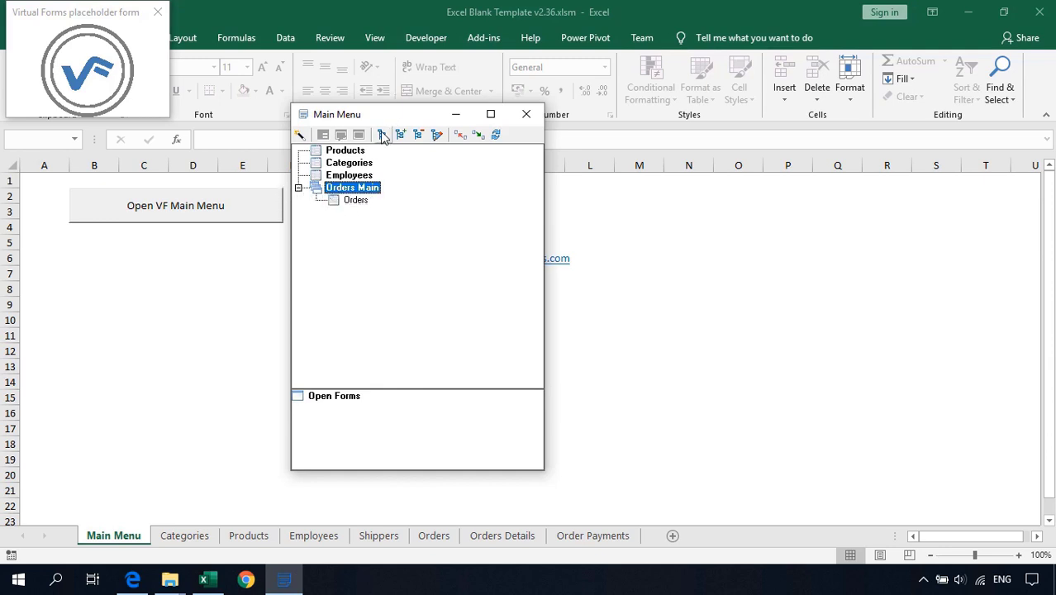
Add a top-level node below Orders Main that opens the Shippers virtual form (VF7), with Shippers as its text
{"action": "left_click", "coordinate": [383, 137]}
{"action": "left_click", "coordinate": [346, 207]}
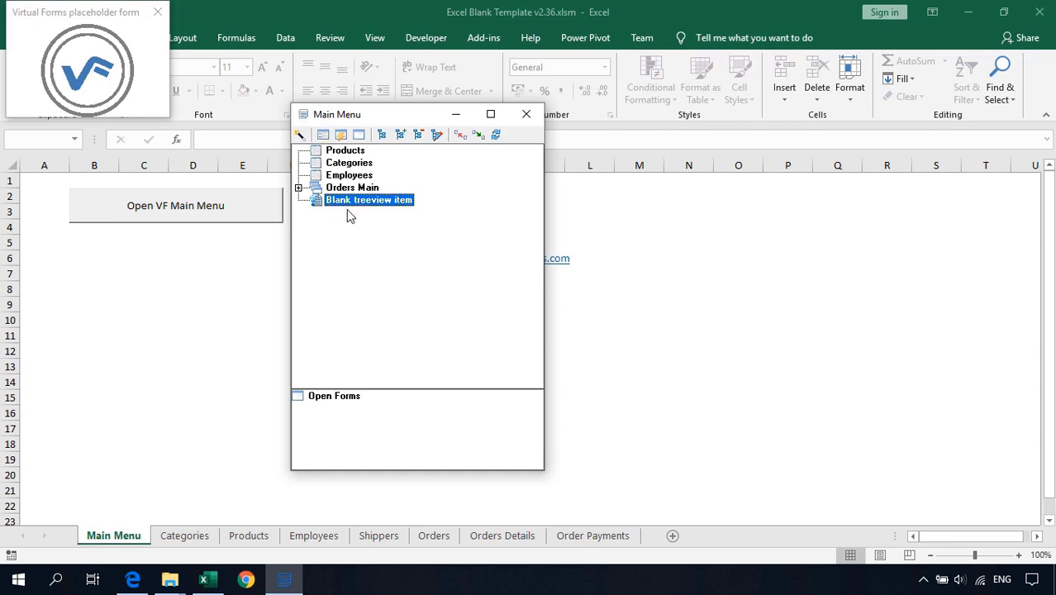
{"action": "right_click", "coordinate": [353, 203]}
{"action": "mouse_move", "coordinate": [487, 237]}
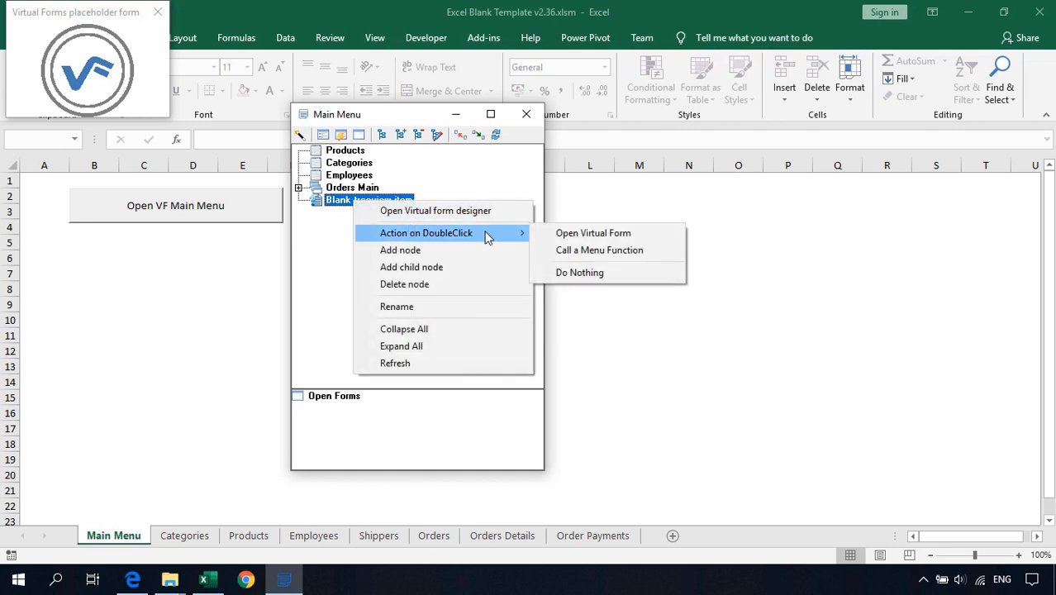
{"action": "left_click", "coordinate": [550, 235]}
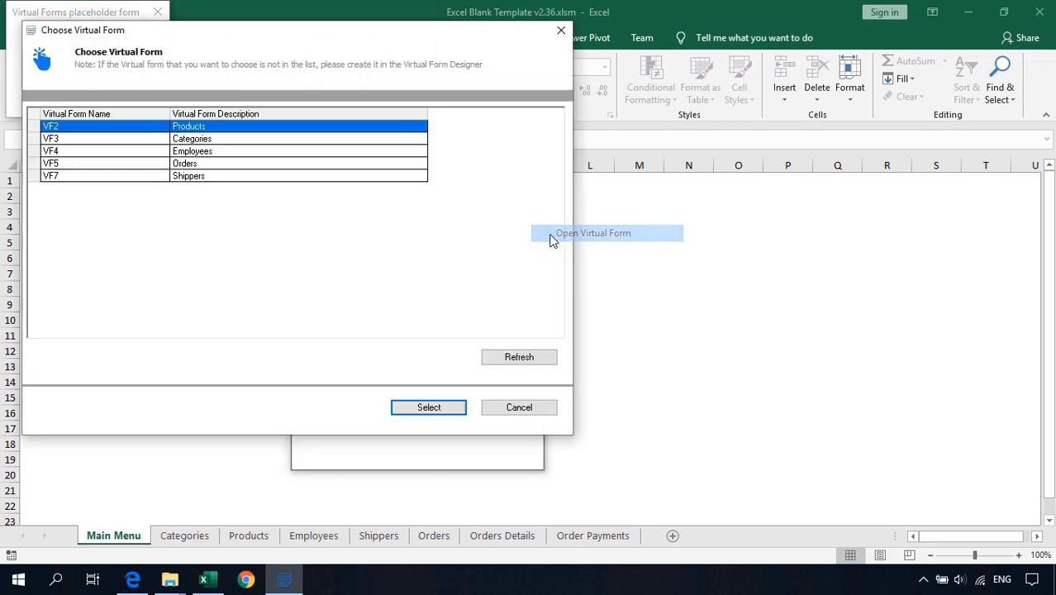
{"action": "left_click", "coordinate": [169, 179]}
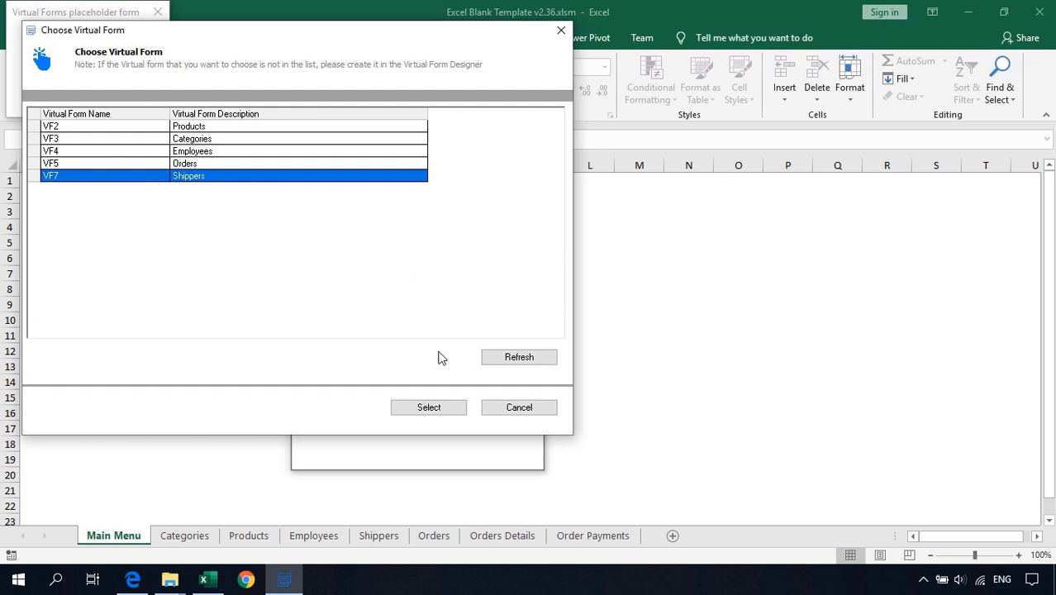
{"action": "left_click", "coordinate": [428, 407]}
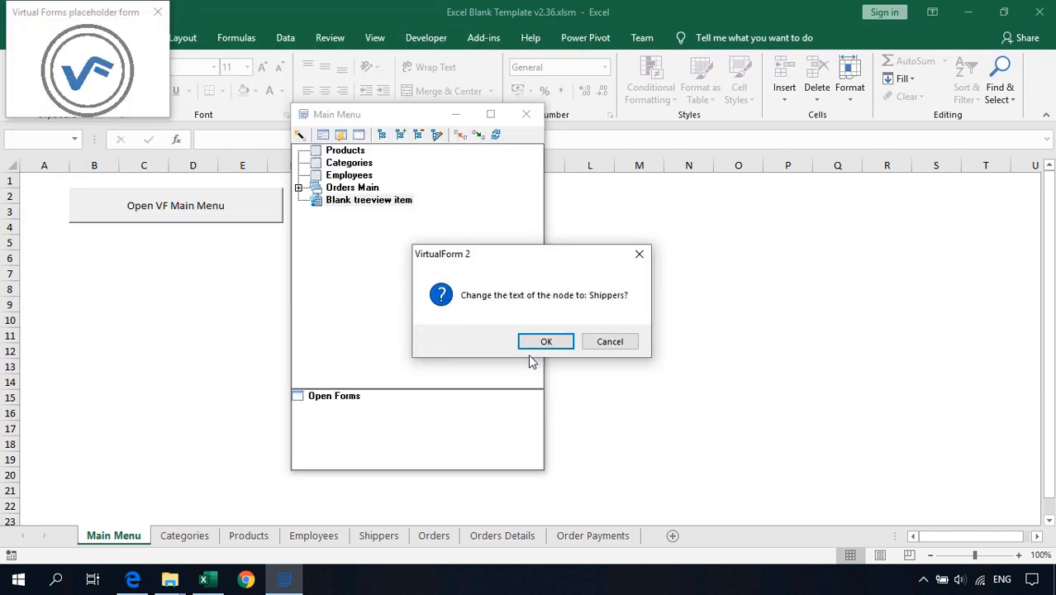
{"action": "left_click", "coordinate": [541, 343]}
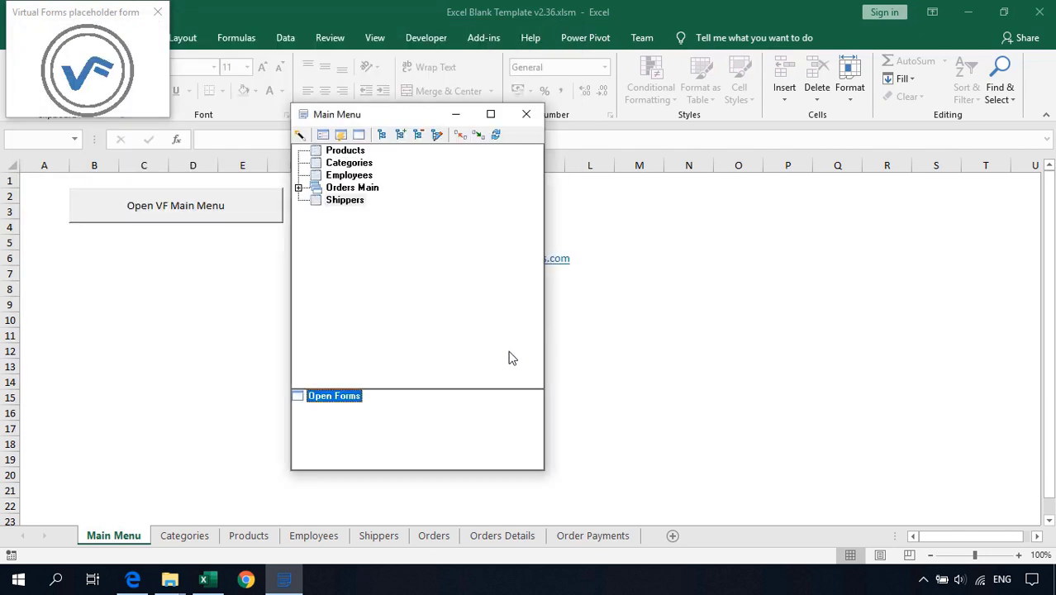
Open the Categories form from the main menu, maximize it and browse its records down to Meat/Poultry
{"action": "left_click", "coordinate": [345, 165]}
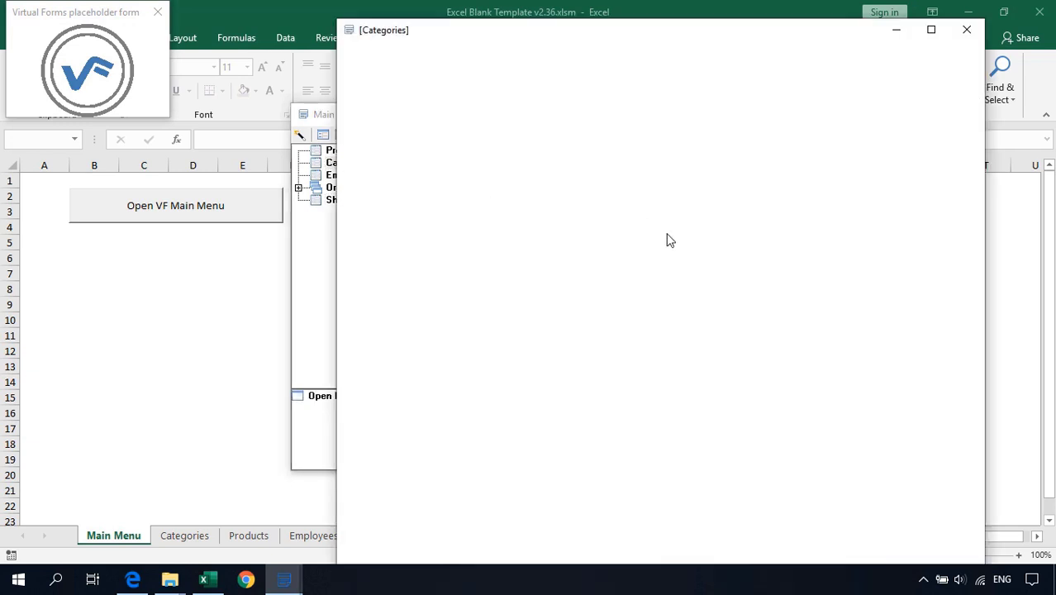
{"action": "left_click", "coordinate": [927, 28]}
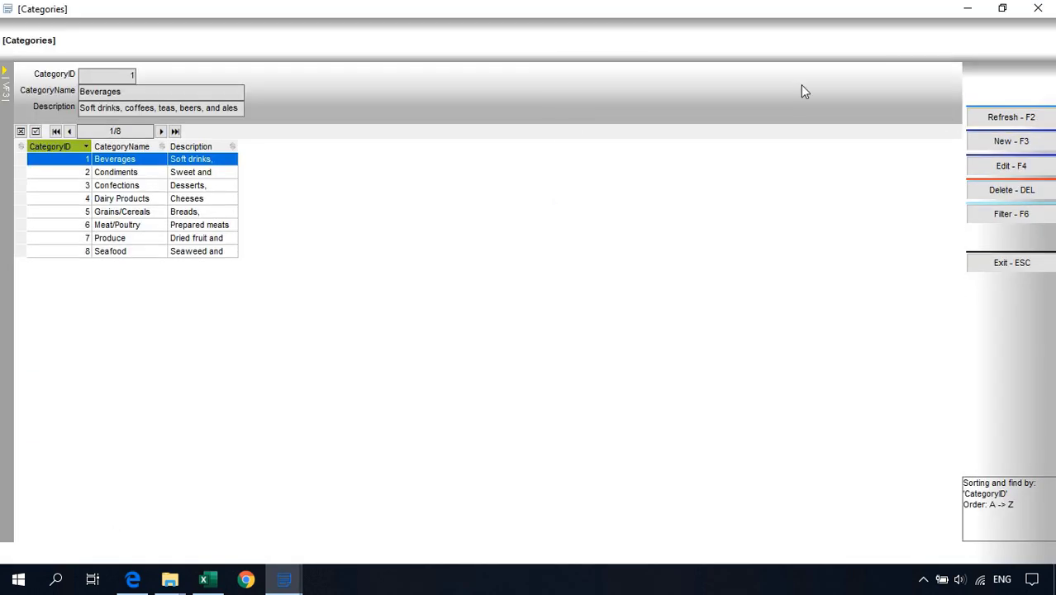
{"action": "left_click", "coordinate": [104, 204]}
{"action": "left_click", "coordinate": [118, 224]}
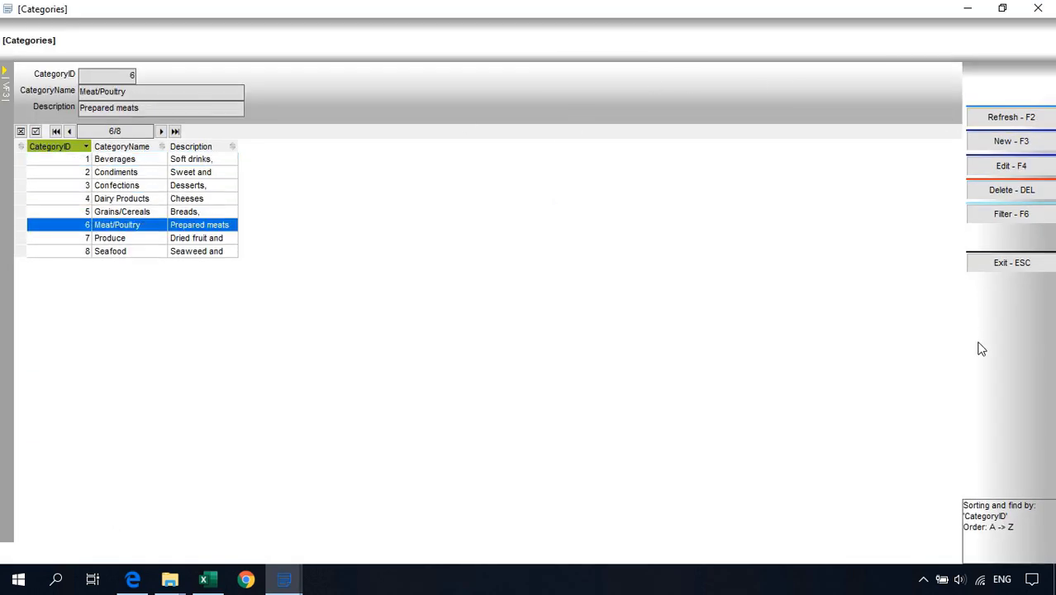
Open the record filter of the Categories form
{"action": "left_click", "coordinate": [1007, 216]}
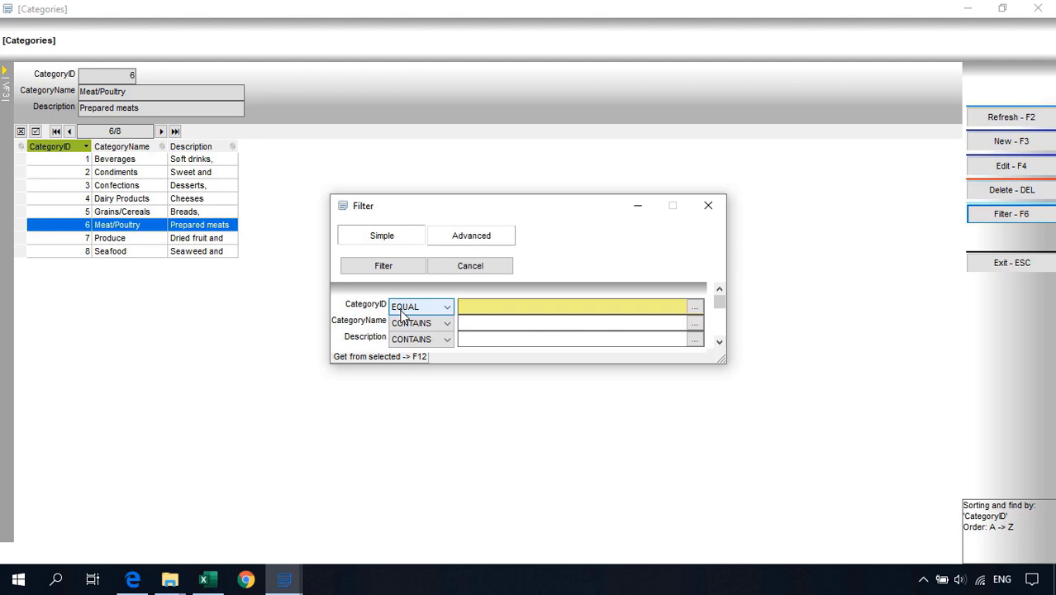
Filter the categories to CategoryID equal to 4, and cancel the filter to restore the full list
{"action": "type", "text": "4"}
{"action": "key", "text": "Return"}
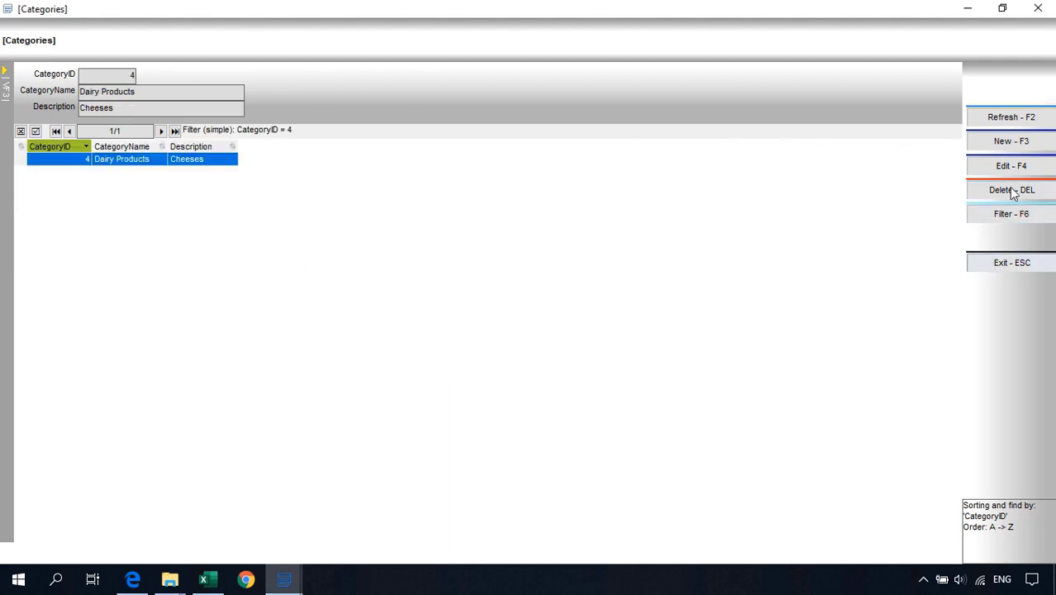
{"action": "left_click", "coordinate": [1007, 219]}
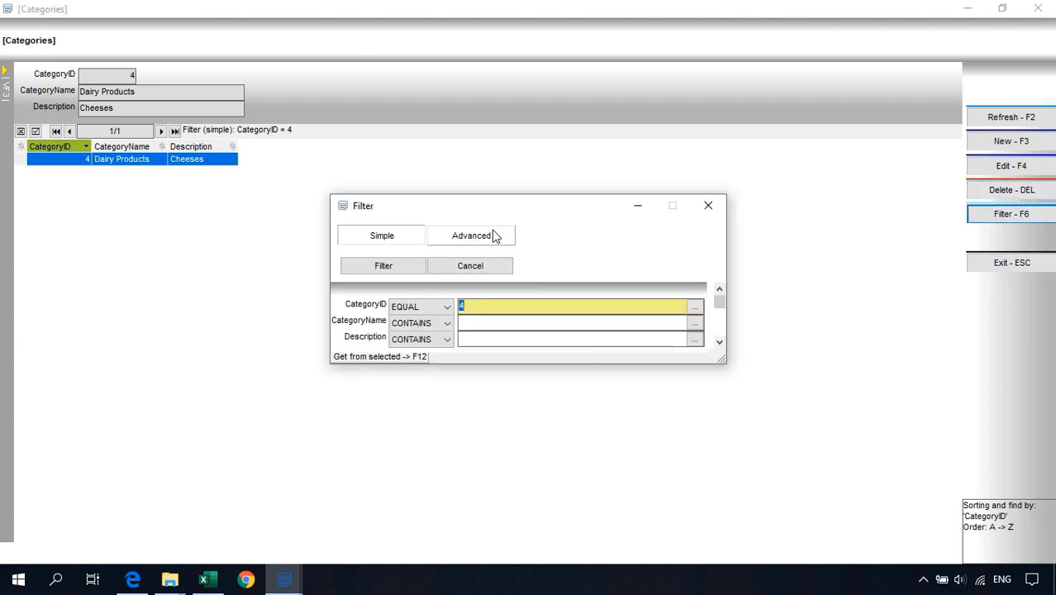
{"action": "left_click", "coordinate": [474, 268]}
Select the Confections category record and close the Categories form
{"action": "left_click", "coordinate": [83, 223]}
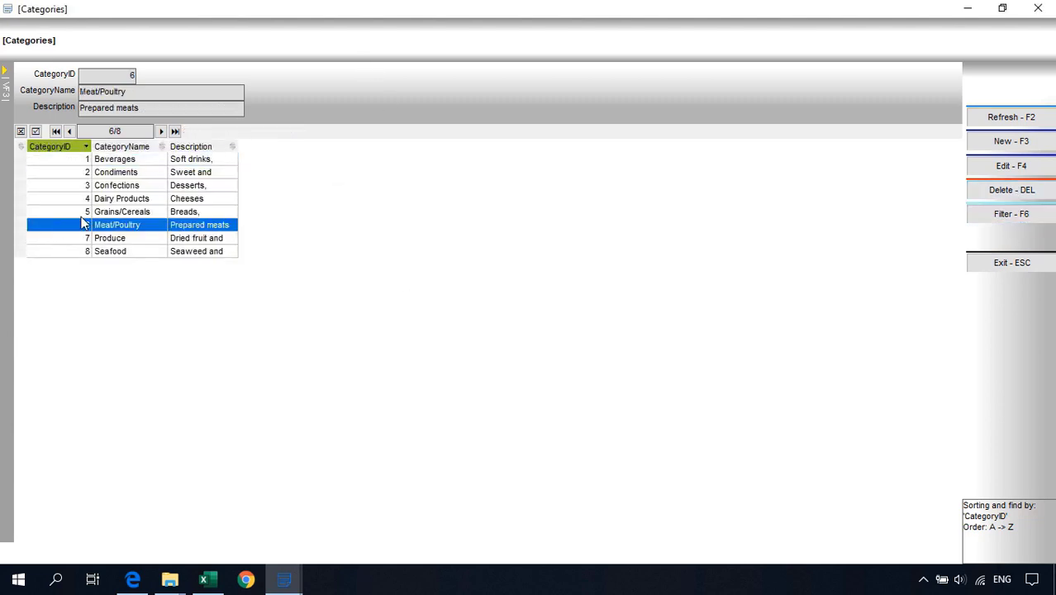
{"action": "left_click", "coordinate": [93, 186]}
{"action": "left_click", "coordinate": [1009, 265]}
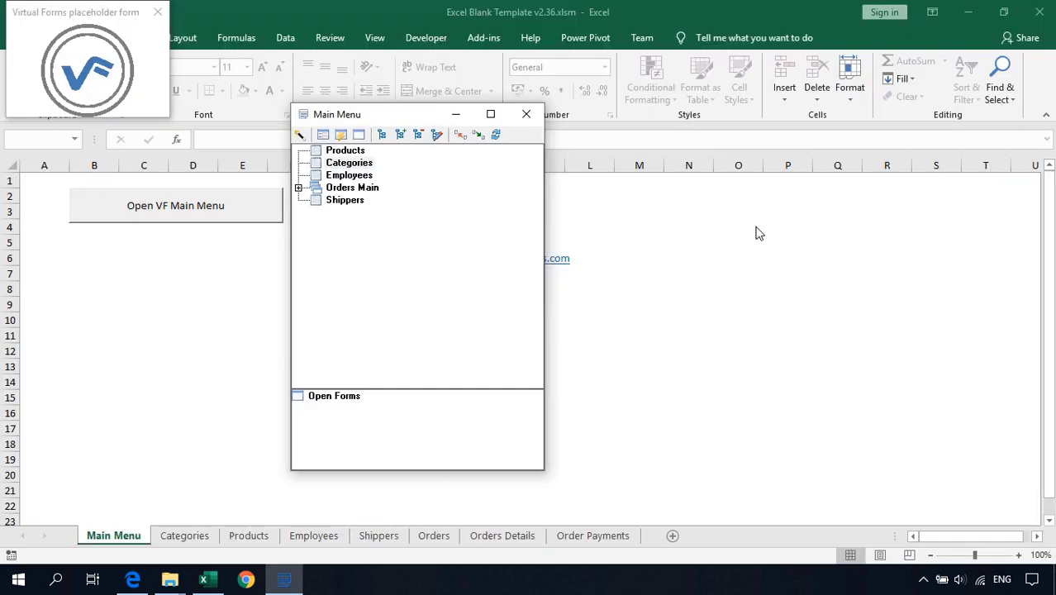
Open the Orders form under Orders Main to view its records, and close it again
{"action": "double_click", "coordinate": [345, 190]}
{"action": "left_click", "coordinate": [357, 201]}
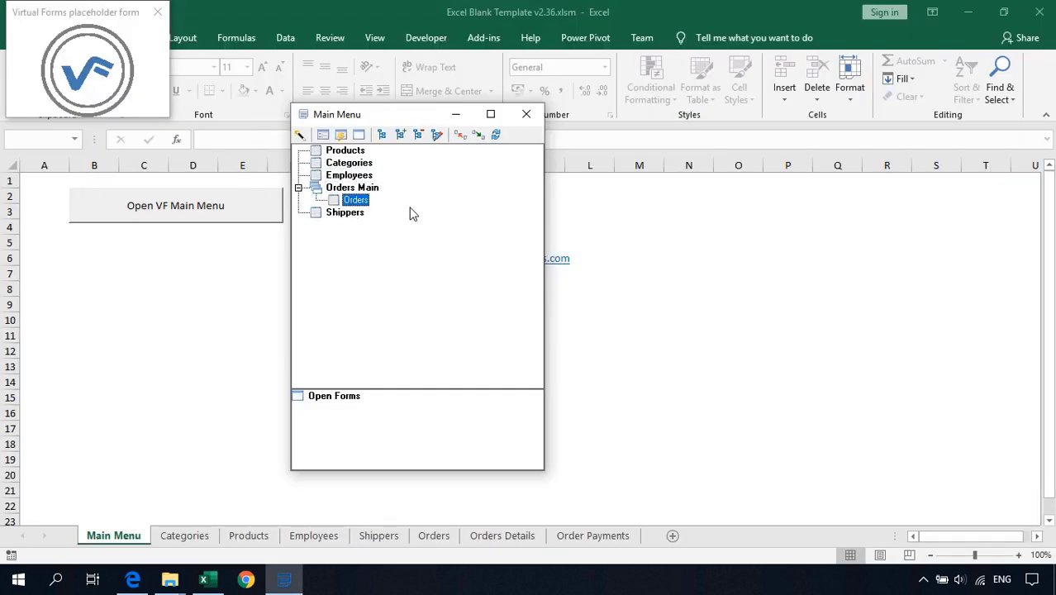
{"action": "double_click", "coordinate": [357, 201]}
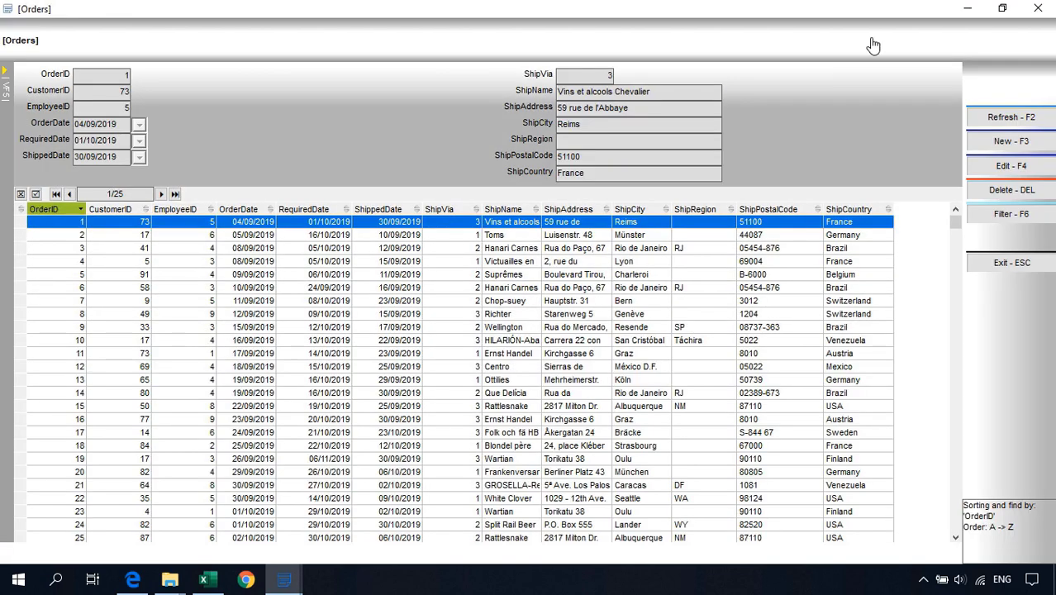
{"action": "left_click", "coordinate": [1037, 9]}
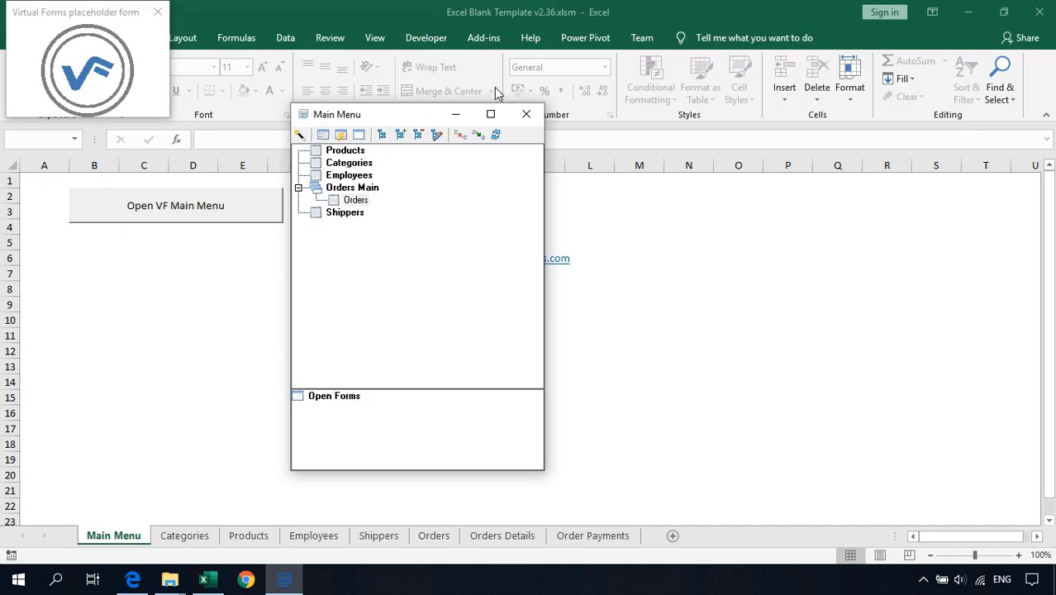
Open the Products form and bring up its CategoryID field's settings in the Virtual Form Designer
{"action": "double_click", "coordinate": [341, 152]}
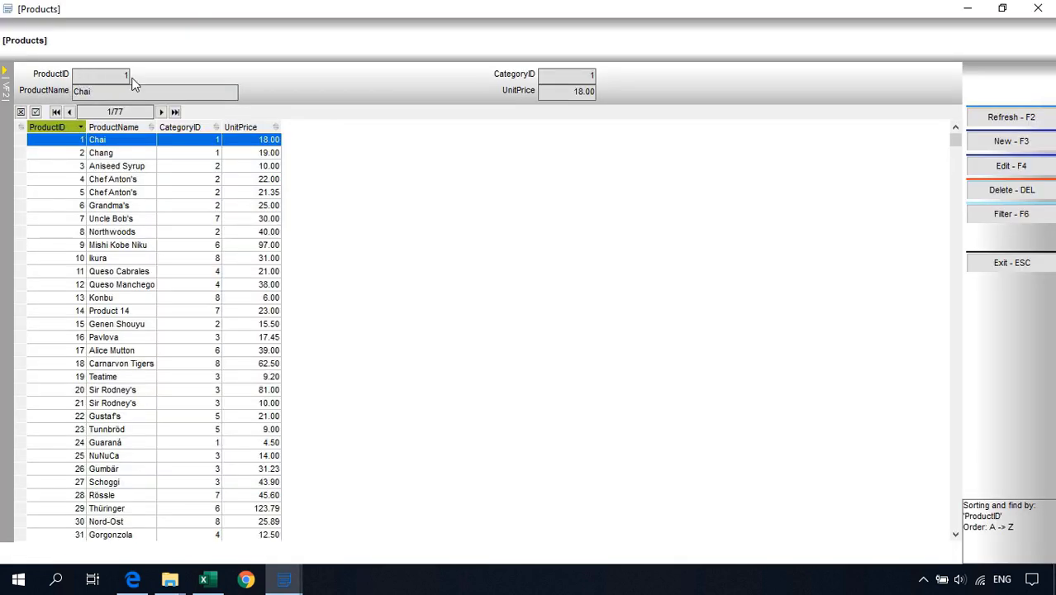
{"action": "right_click", "coordinate": [521, 76]}
{"action": "left_click", "coordinate": [542, 87]}
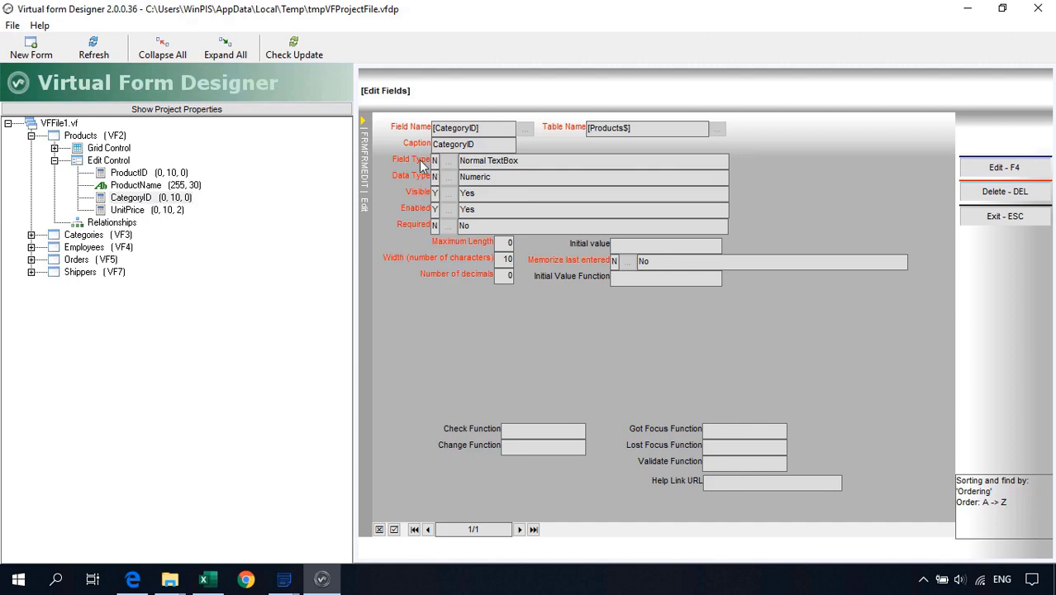
Edit the CategoryID field and set its field type to Lookup Form
{"action": "key", "text": "F4"}
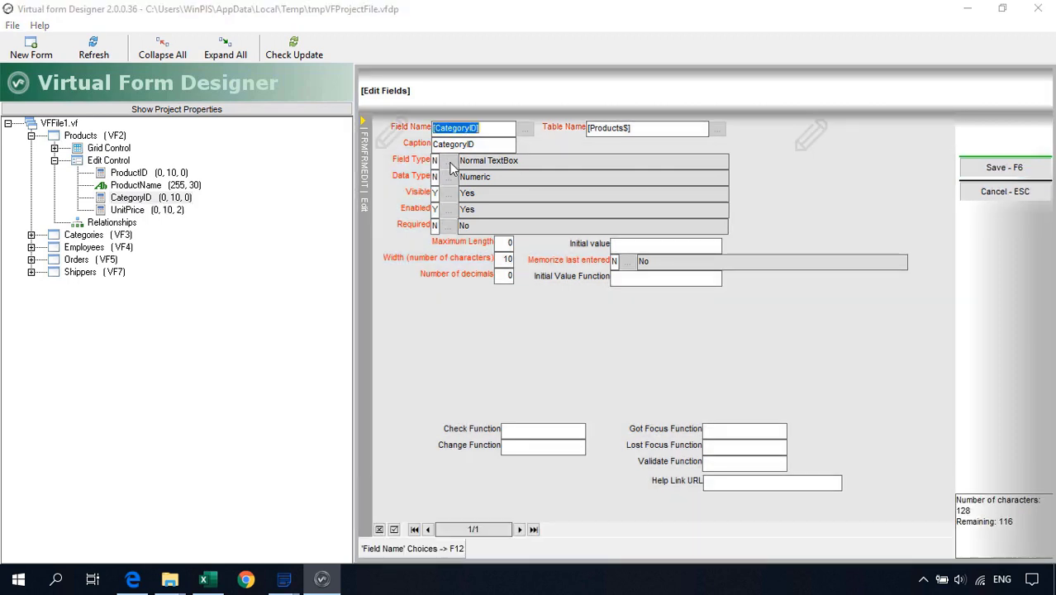
{"action": "left_click", "coordinate": [450, 162]}
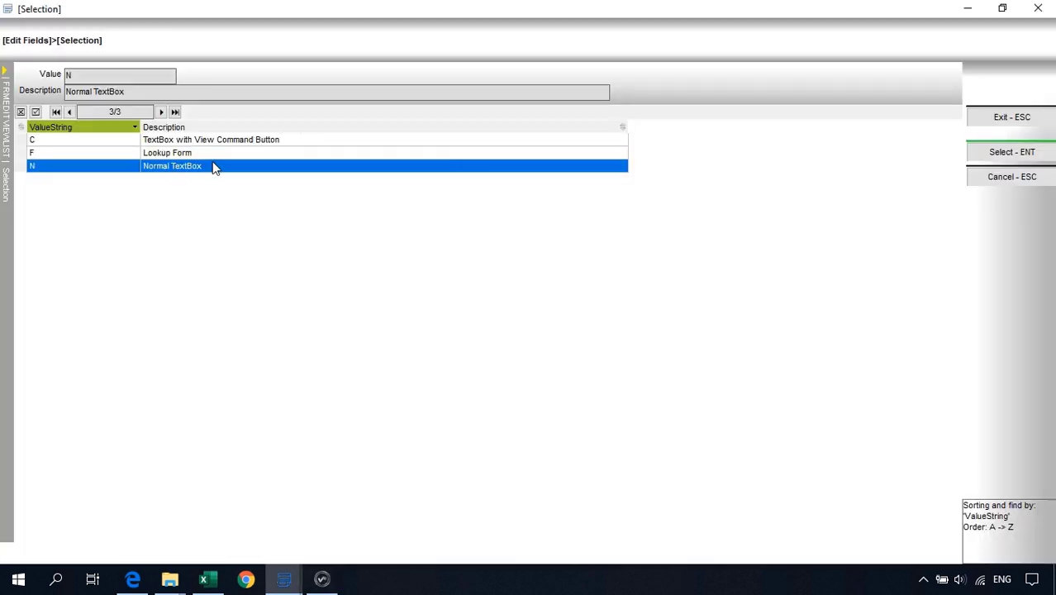
{"action": "left_click", "coordinate": [168, 156]}
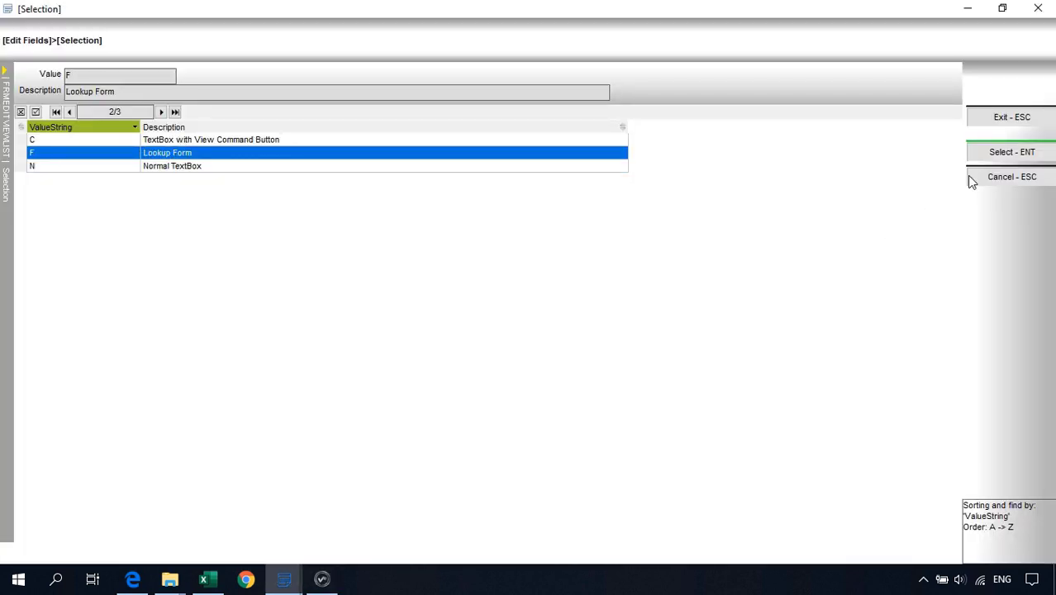
{"action": "left_click", "coordinate": [992, 152]}
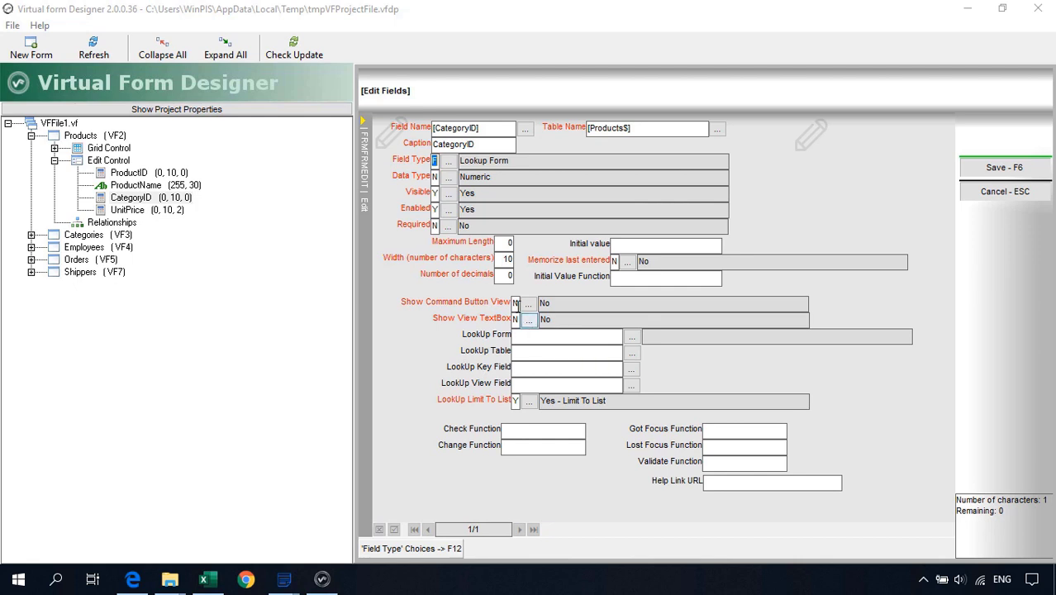
Set both Show Command Button View and Show View TextBox to Yes for the CategoryID field
{"action": "left_click", "coordinate": [515, 303]}
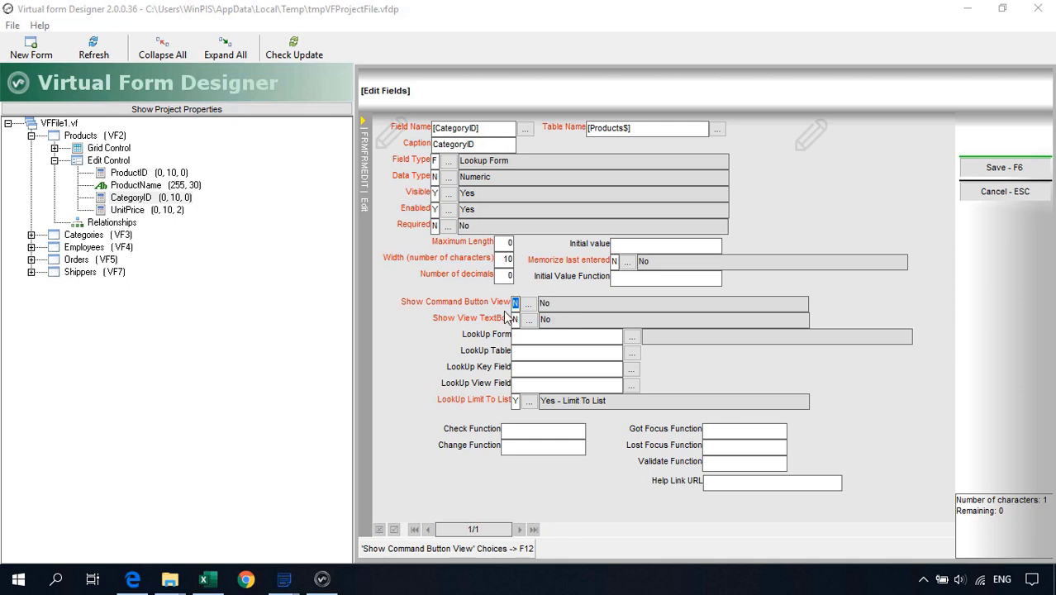
{"action": "type", "text": "Y"}
{"action": "key", "text": "Tab"}
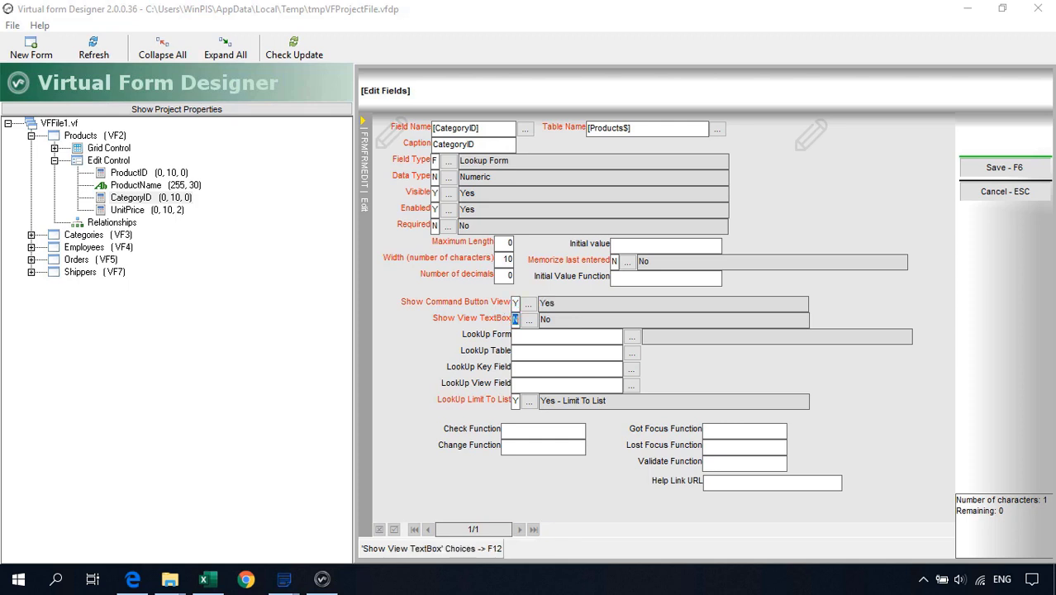
{"action": "type", "text": "Y"}
{"action": "key", "text": "Tab"}
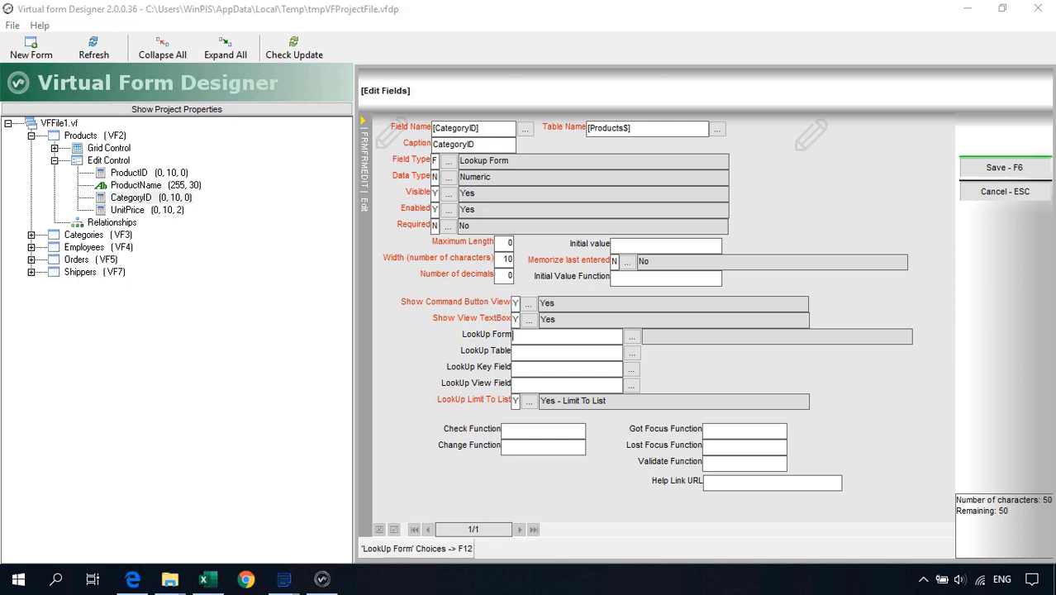
Set the CategoryID field's lookup form to Categories (VF3), keeping the filled-in lookup table [Categories$] and key field [CategoryID]
{"action": "left_click", "coordinate": [632, 339]}
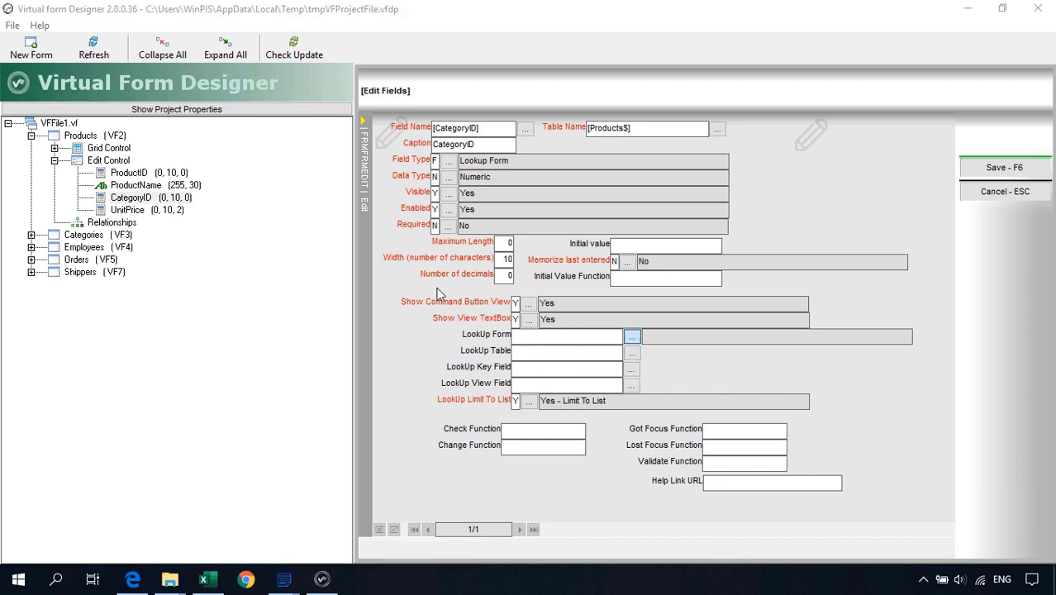
{"action": "left_click", "coordinate": [112, 172]}
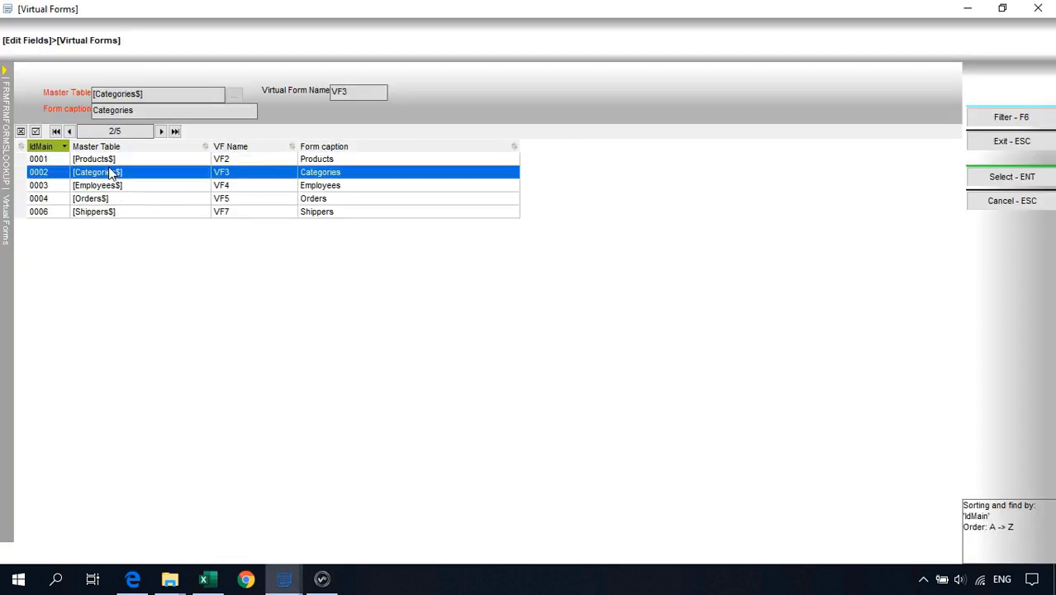
{"action": "double_click", "coordinate": [110, 172]}
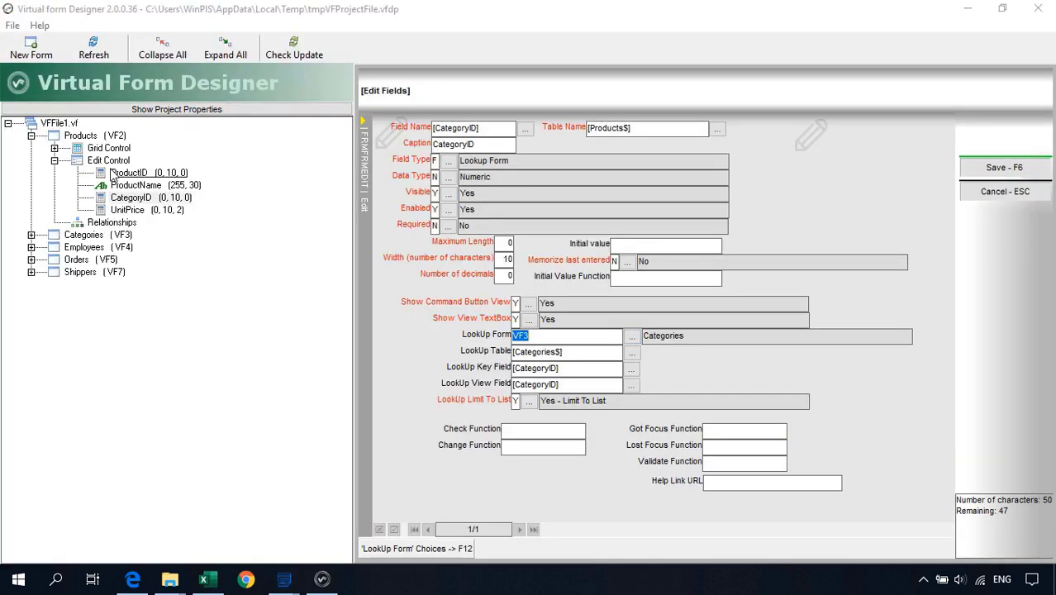
{"action": "key", "text": "Tab"}
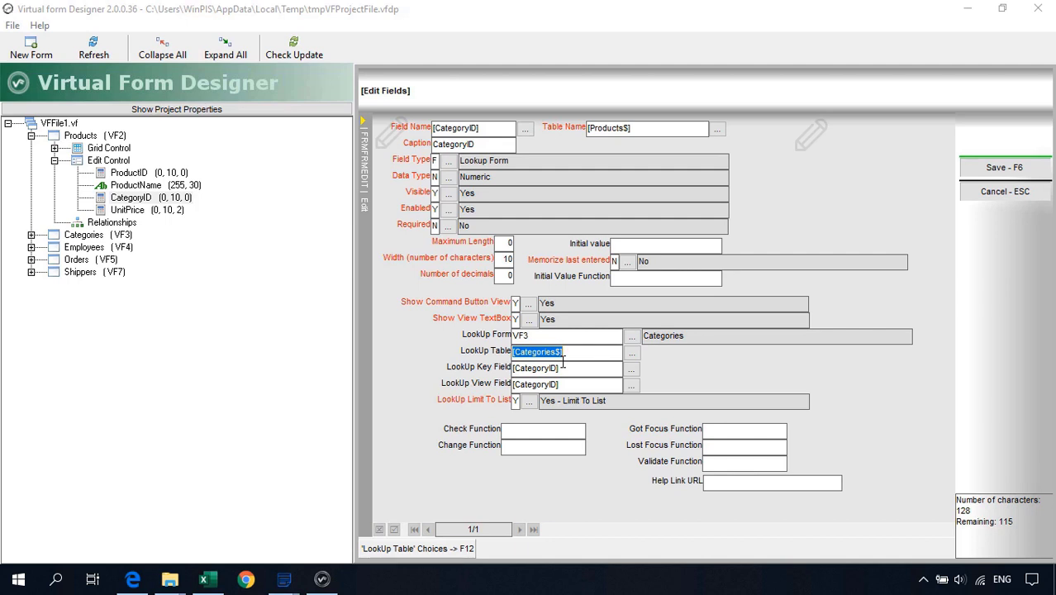
{"action": "key", "text": "Tab"}
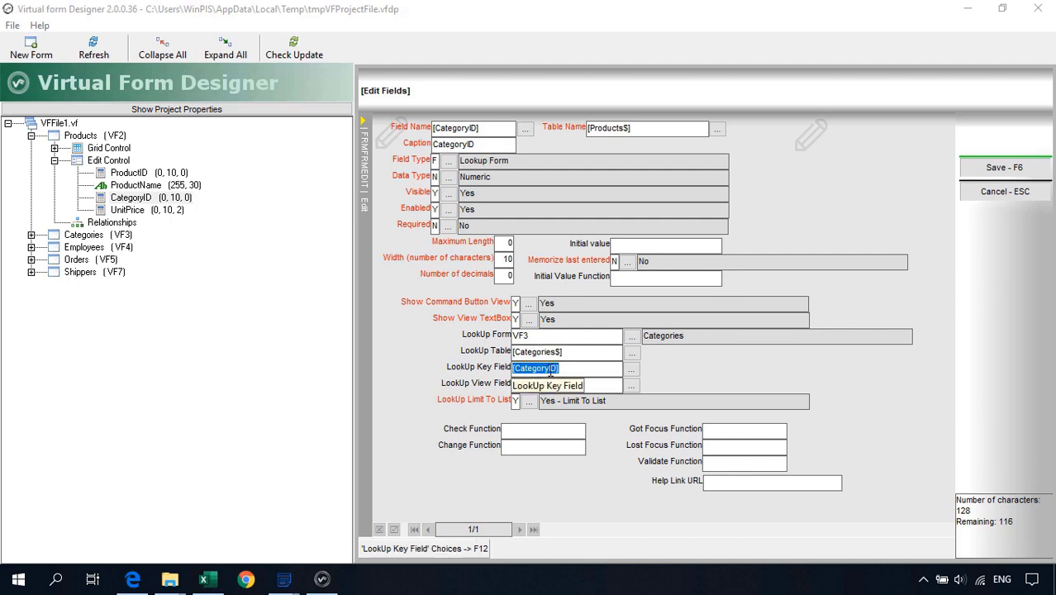
Set the lookup view field to [CategoryName] and save the CategoryID field changes
{"action": "left_click_drag", "start_coordinate": [537, 388], "coordinate": [474, 384]}
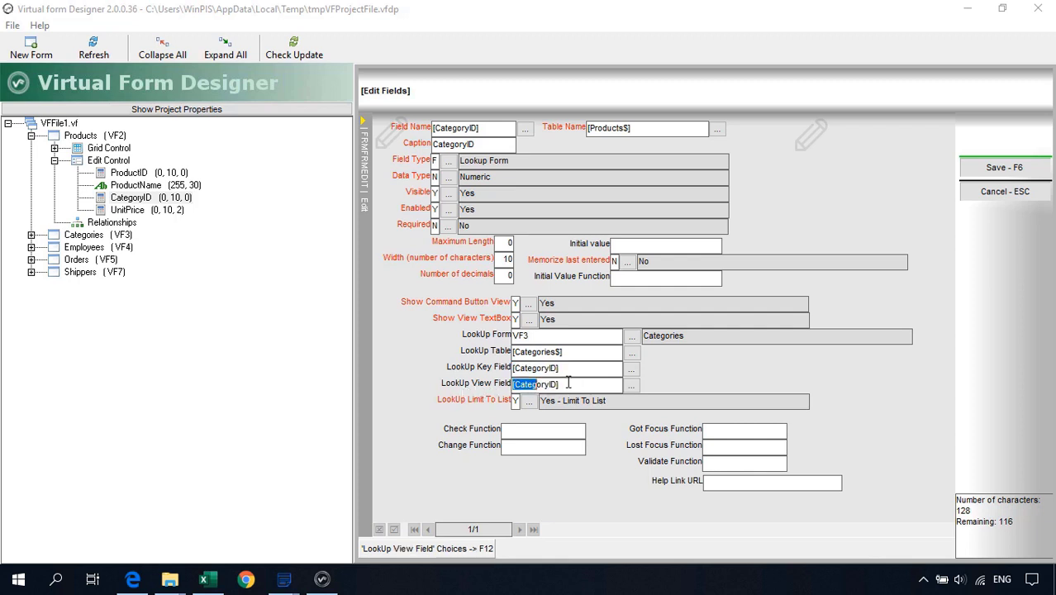
{"action": "left_click", "coordinate": [631, 385]}
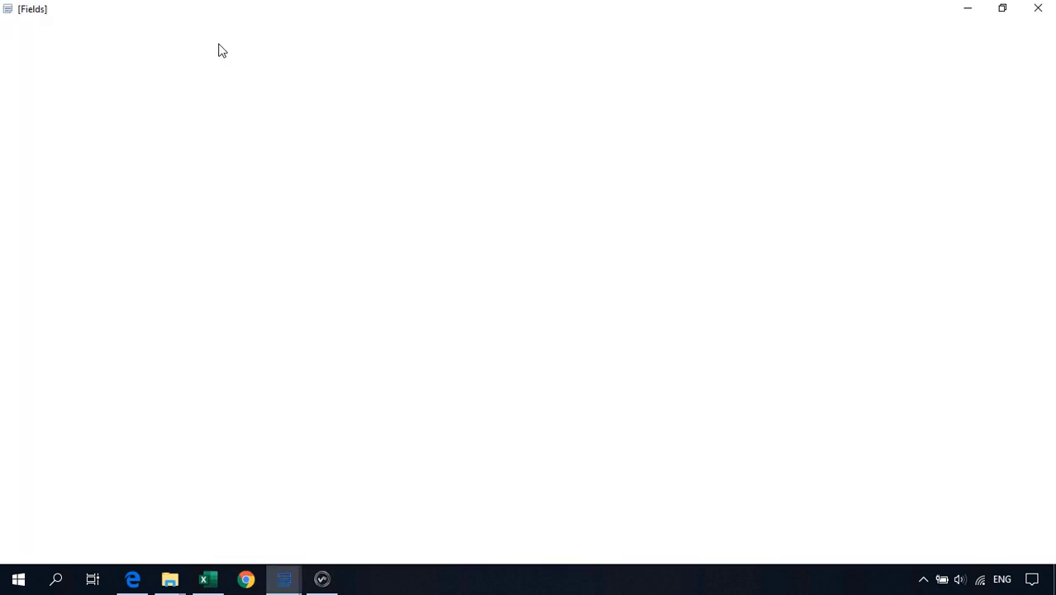
{"action": "left_click", "coordinate": [82, 137]}
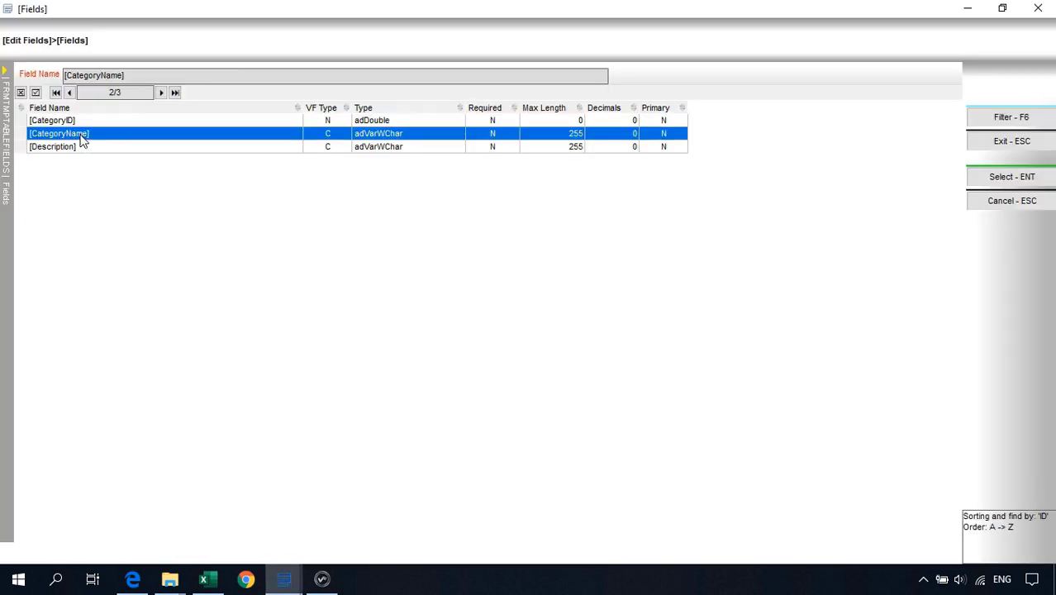
{"action": "left_click", "coordinate": [988, 181]}
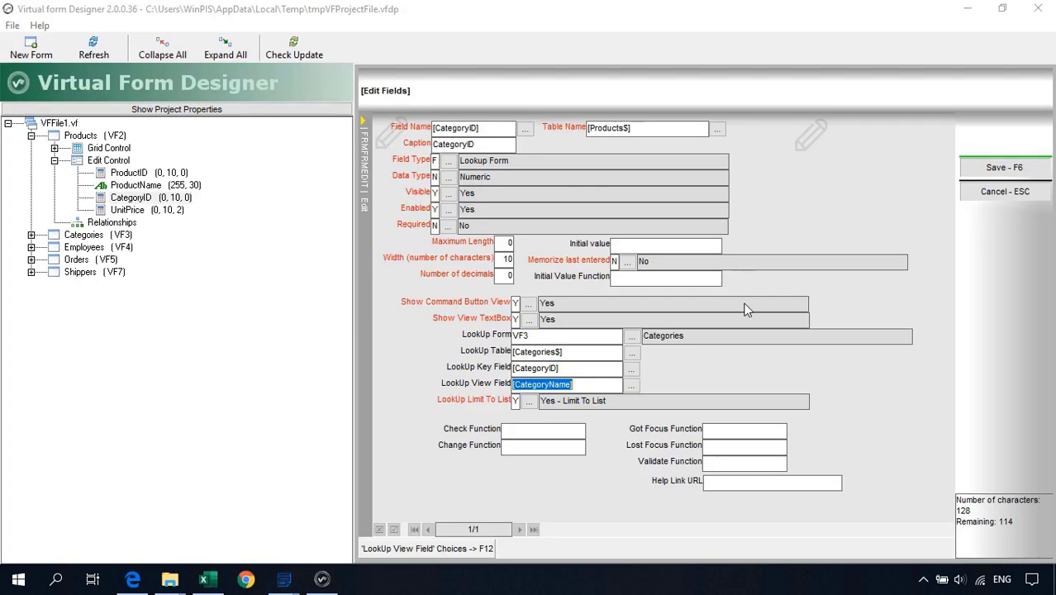
{"action": "left_click", "coordinate": [977, 174]}
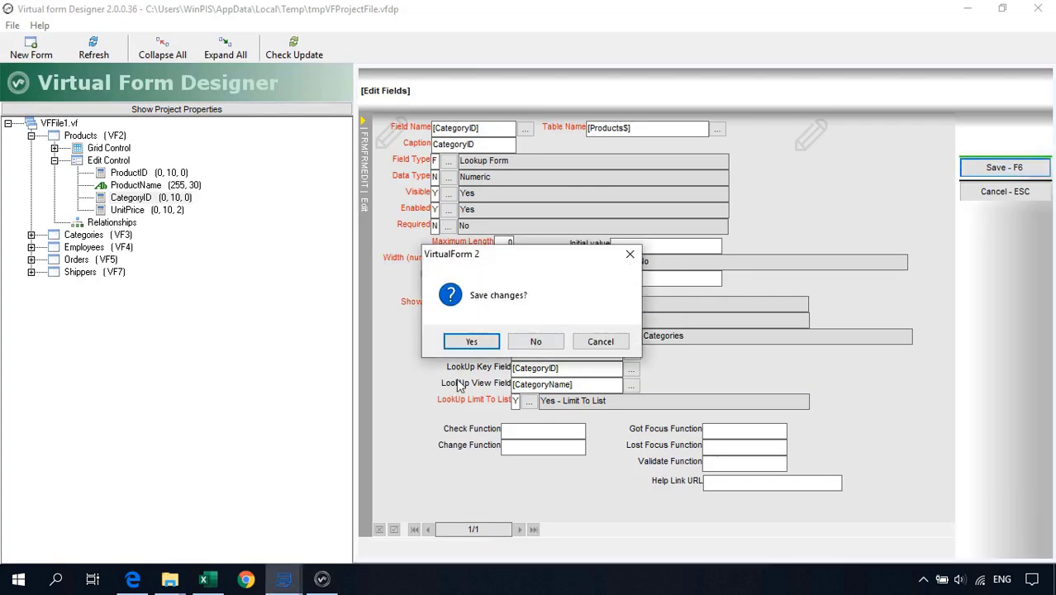
{"action": "left_click", "coordinate": [476, 341]}
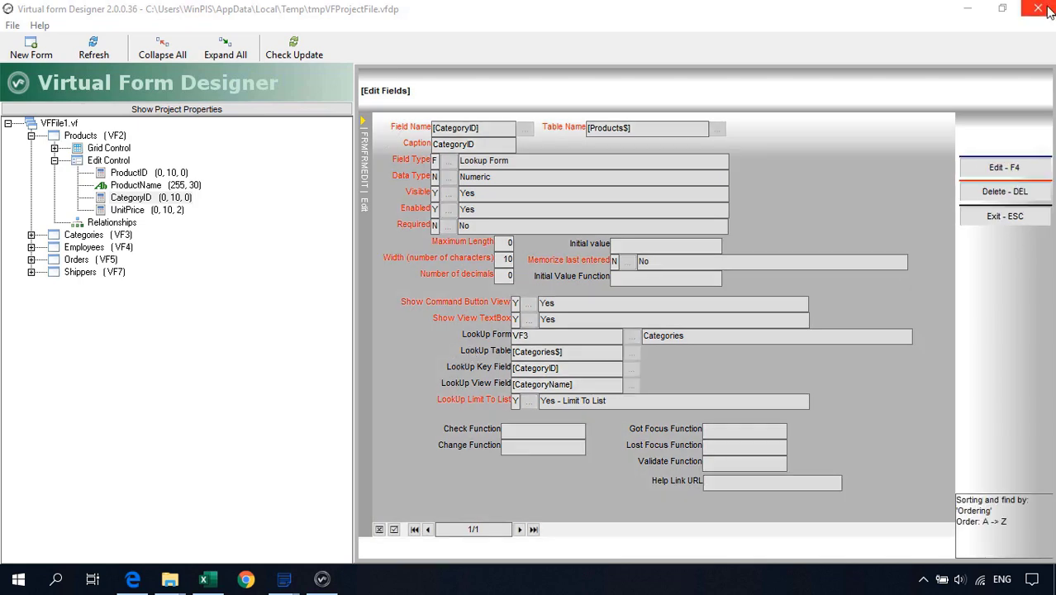
Close the designer and the Products form, and reopen Products from the main menu
{"action": "left_click", "coordinate": [1039, 9]}
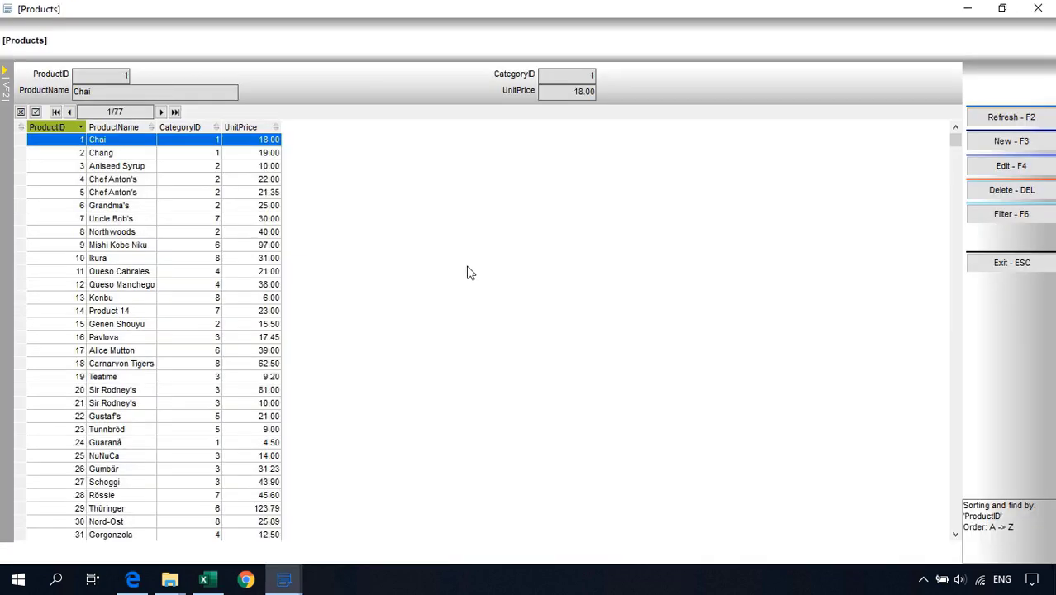
{"action": "left_click", "coordinate": [1000, 262]}
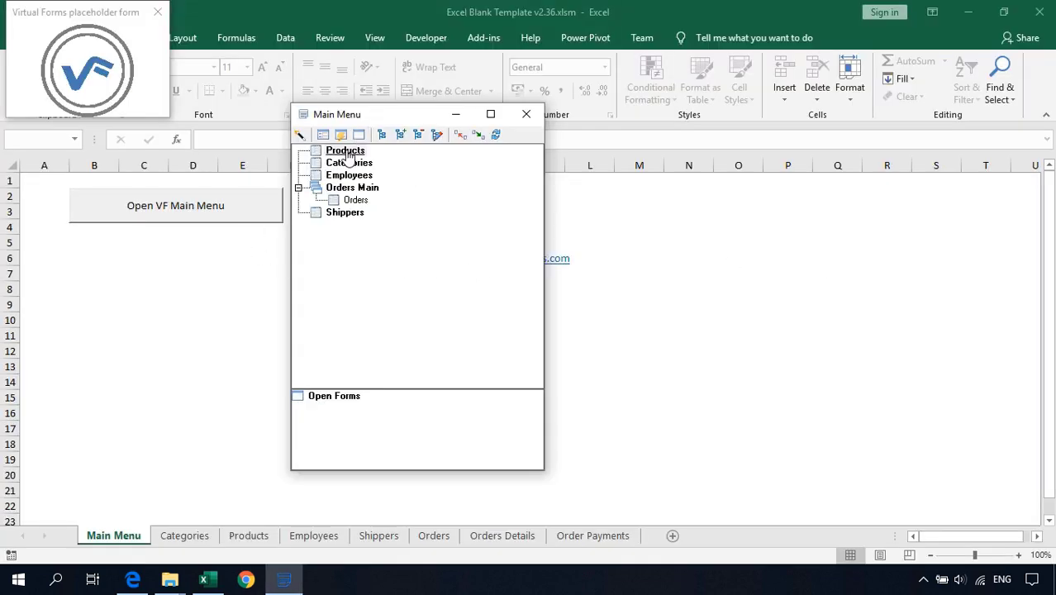
{"action": "key", "text": "Return"}
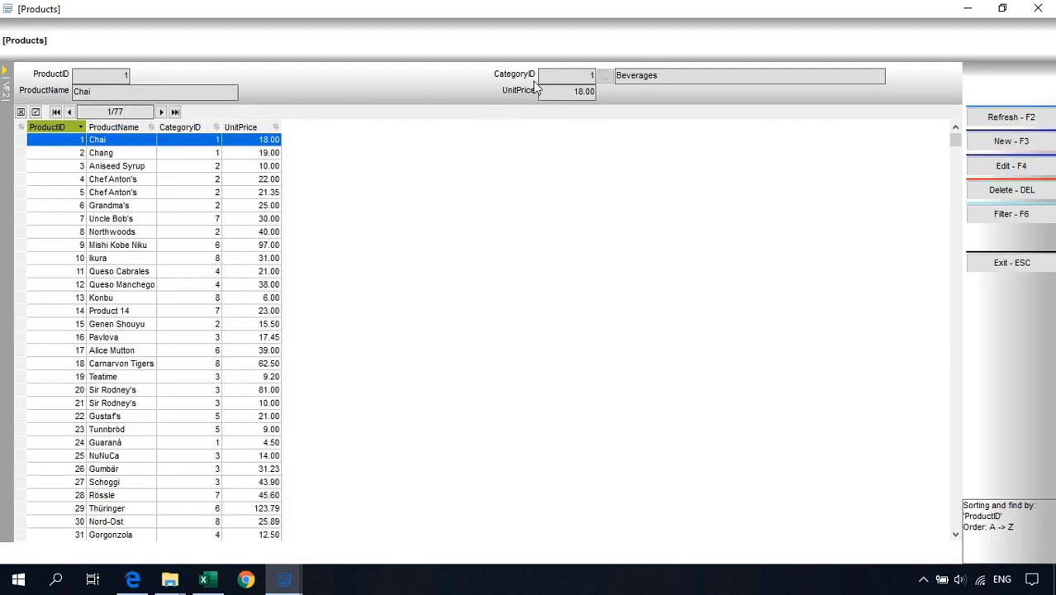
Put the Chai product into edit mode, open its CategoryID lookup, and browse the category records, ending on Produce
{"action": "key", "text": "F4"}
{"action": "left_click", "coordinate": [552, 76]}
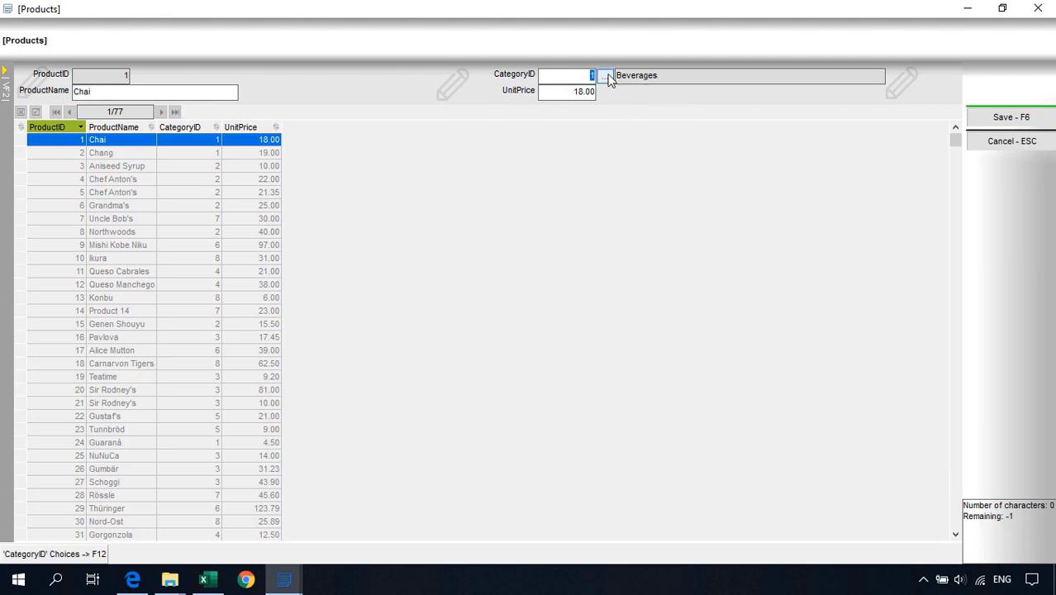
{"action": "left_click", "coordinate": [605, 76]}
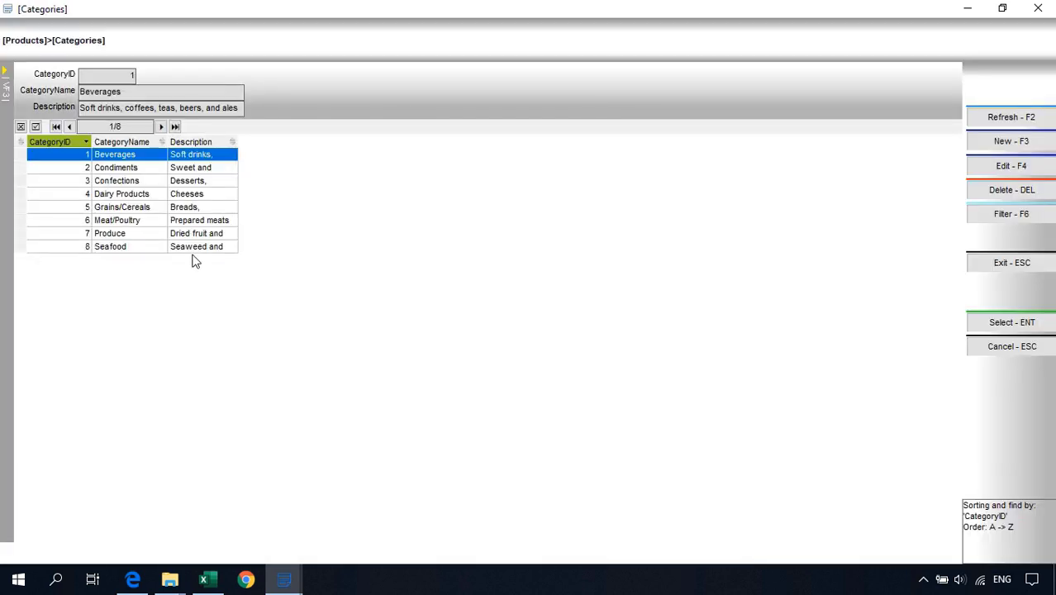
{"action": "left_click", "coordinate": [162, 221]}
{"action": "left_click", "coordinate": [113, 160]}
{"action": "left_click", "coordinate": [103, 234]}
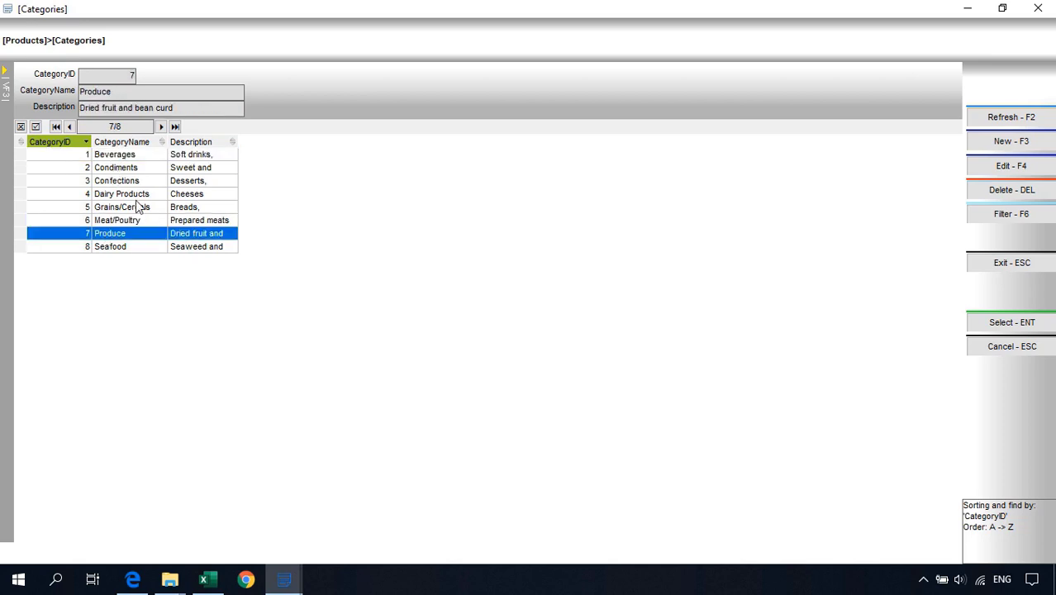
{"action": "left_click", "coordinate": [132, 194]}
{"action": "left_click", "coordinate": [124, 234]}
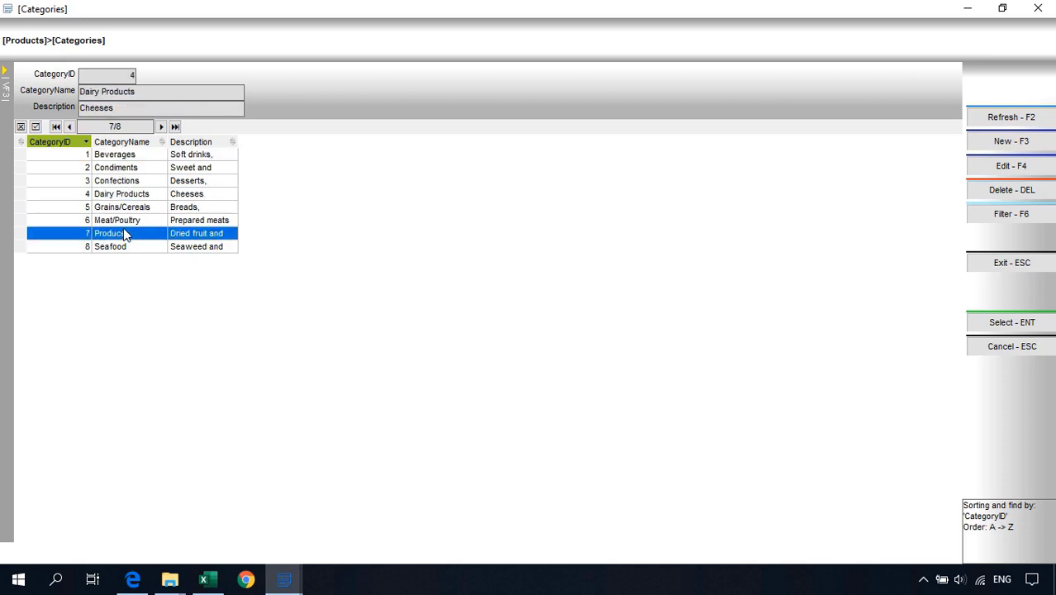
Add a record named New Category to the Categories form and save it
{"action": "left_click", "coordinate": [1011, 141]}
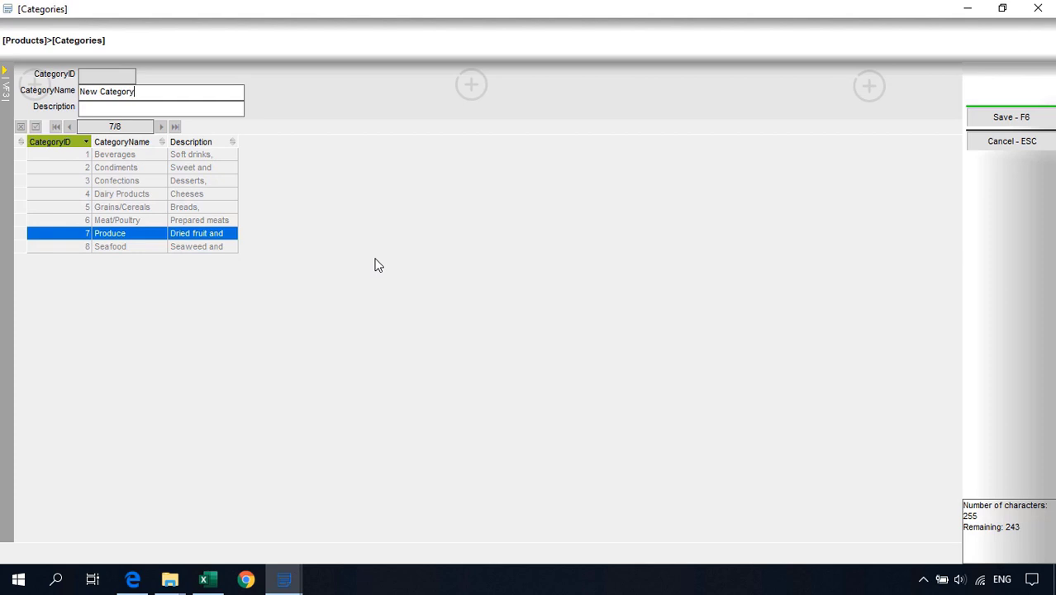
{"action": "key", "text": "Escape"}
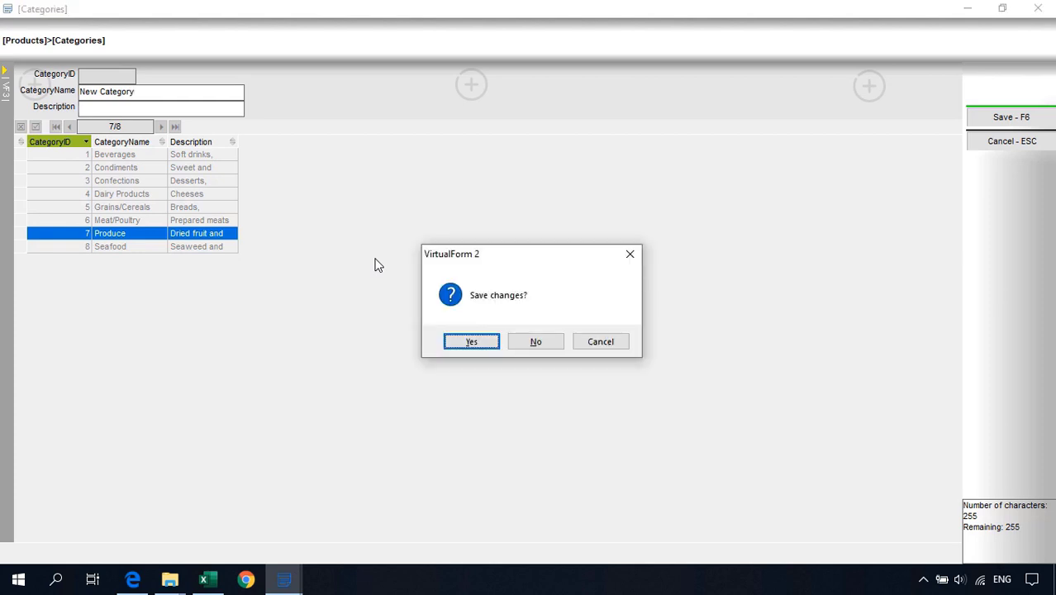
{"action": "key", "text": "Return"}
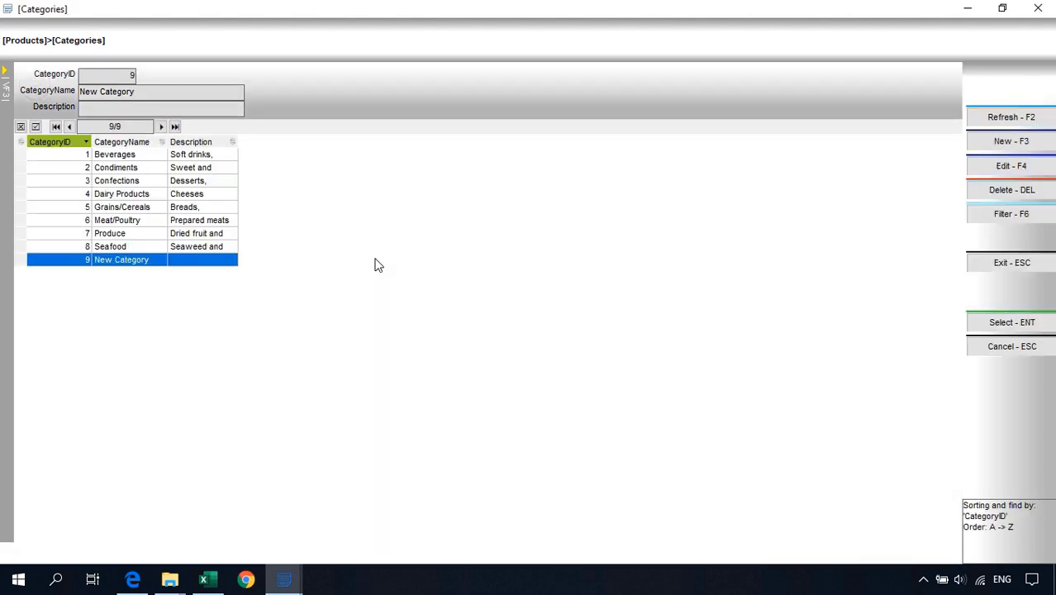
Choose New Category as the Chai product's CategoryID and save the product record
{"action": "key", "text": "Return"}
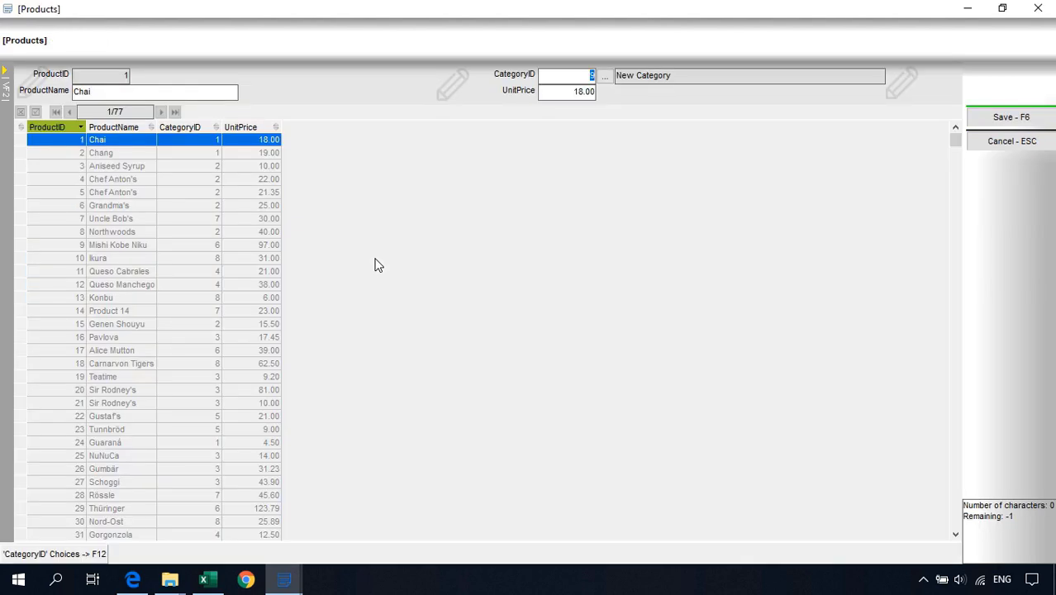
{"action": "key", "text": "Tab"}
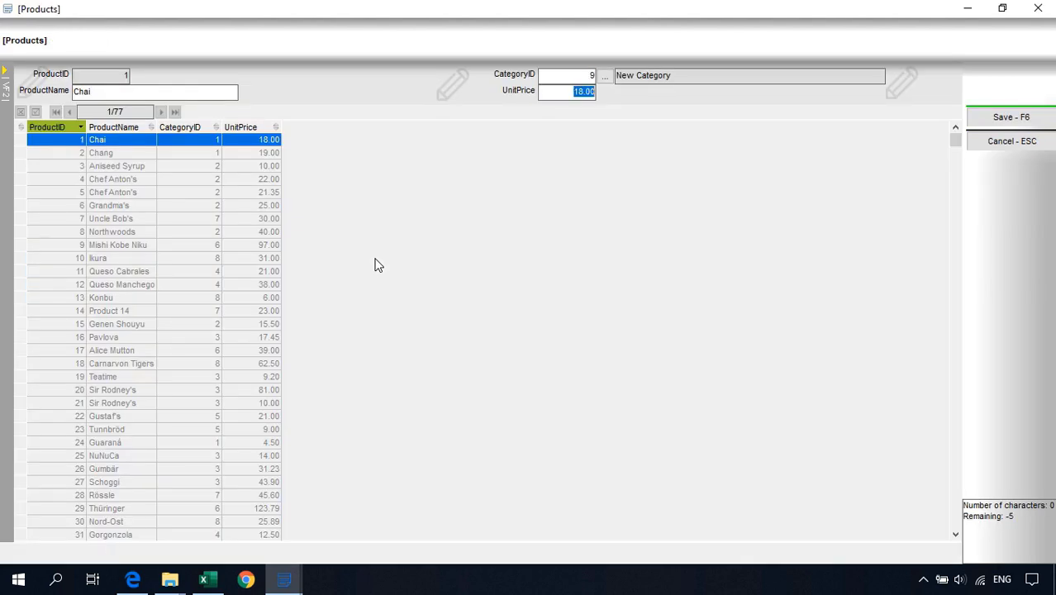
{"action": "key", "text": "F6"}
{"action": "key", "text": "Return"}
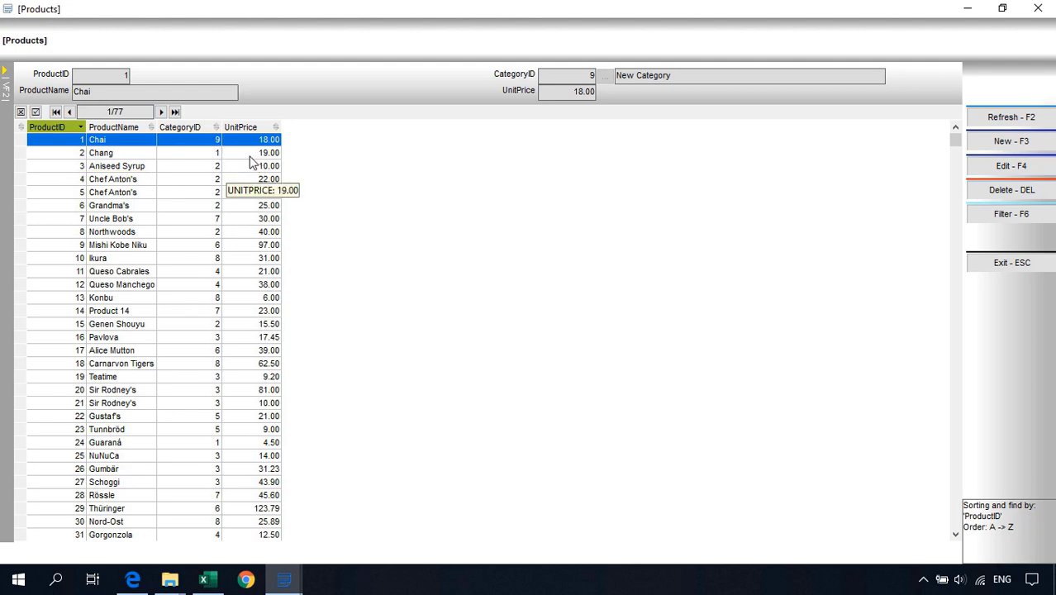
Leave the Products form for the Orders form and select the record with OrderID 20
{"action": "left_click", "coordinate": [1021, 267]}
{"action": "left_click", "coordinate": [357, 200]}
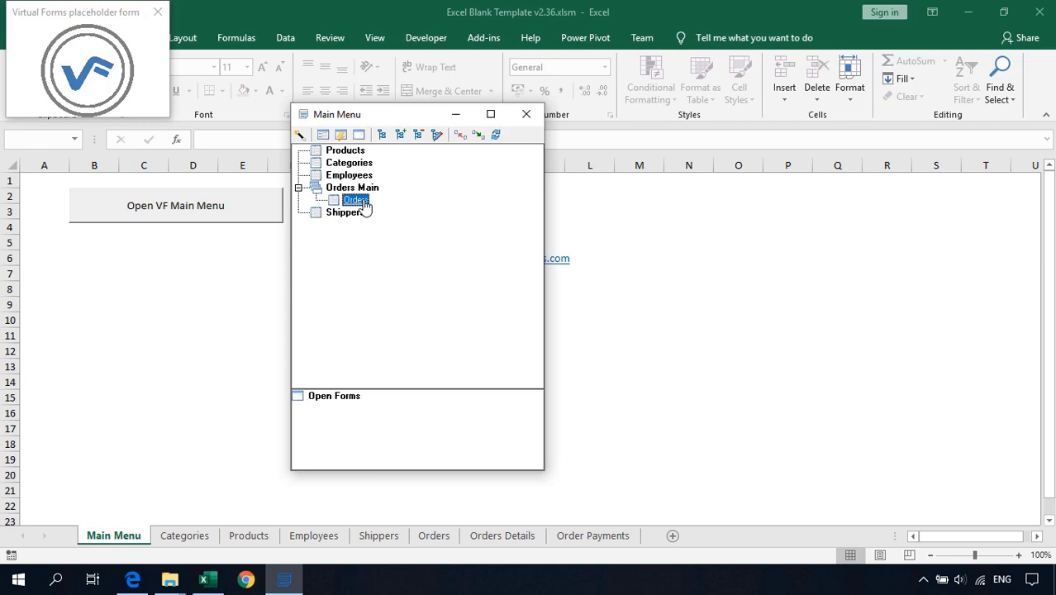
{"action": "double_click", "coordinate": [364, 208]}
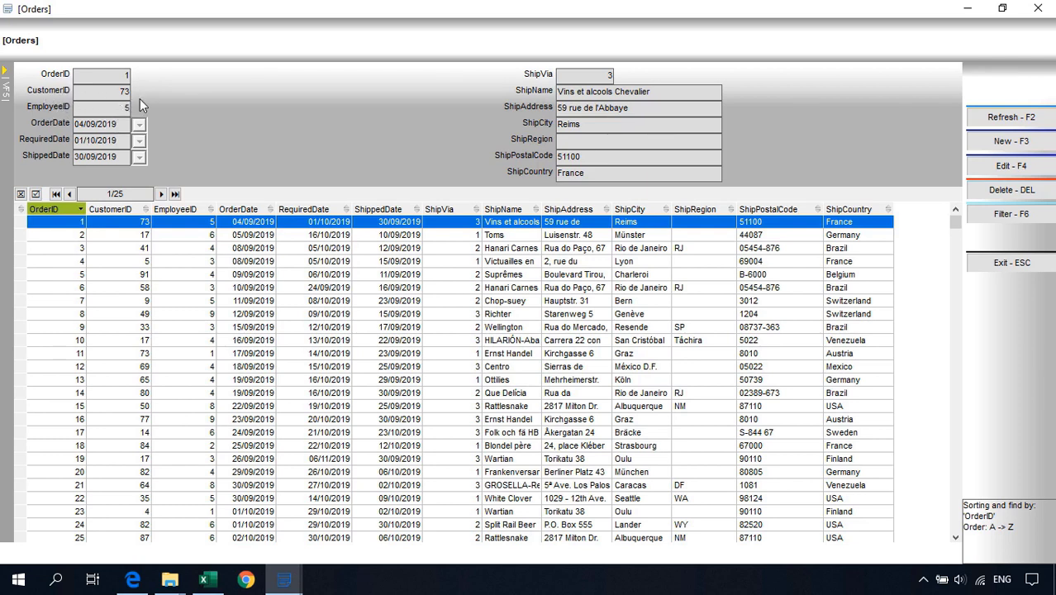
{"action": "left_click", "coordinate": [234, 472]}
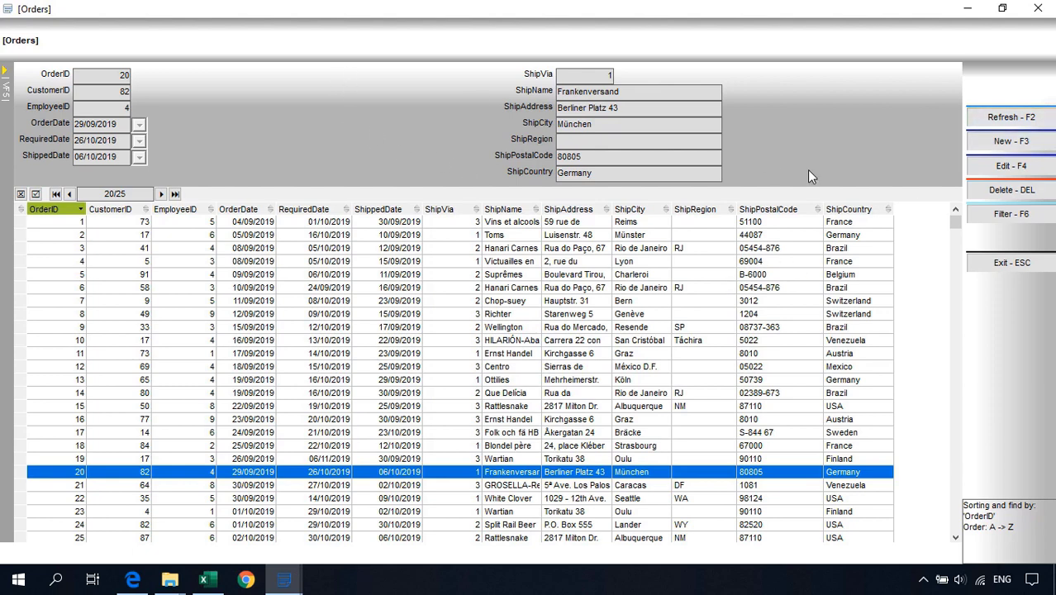
Open the Orders form's edit control in VF Designer and collapse its field list in the project tree
{"action": "right_click", "coordinate": [344, 140]}
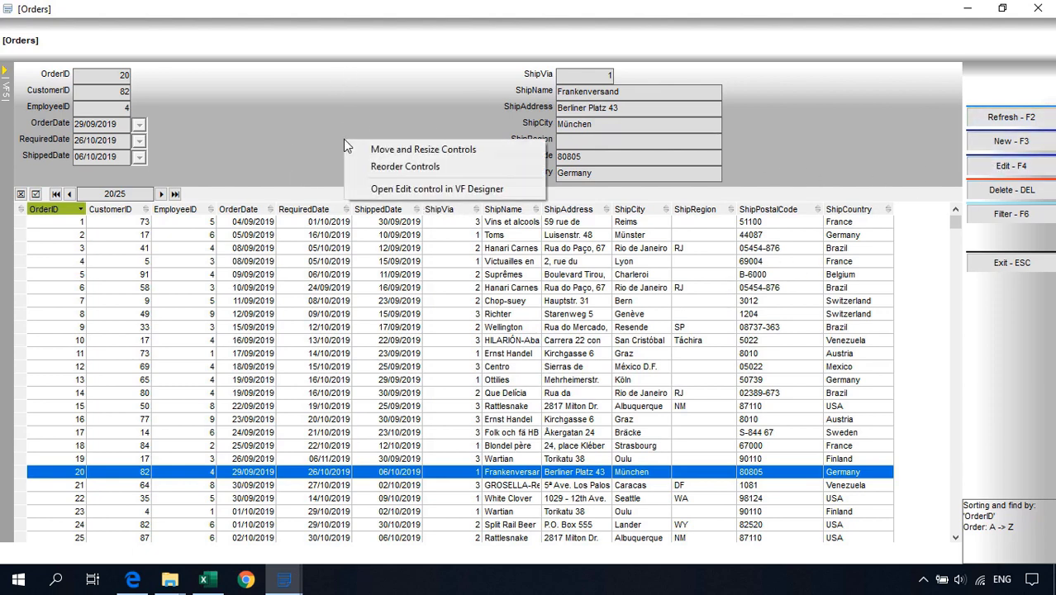
{"action": "left_click", "coordinate": [383, 188]}
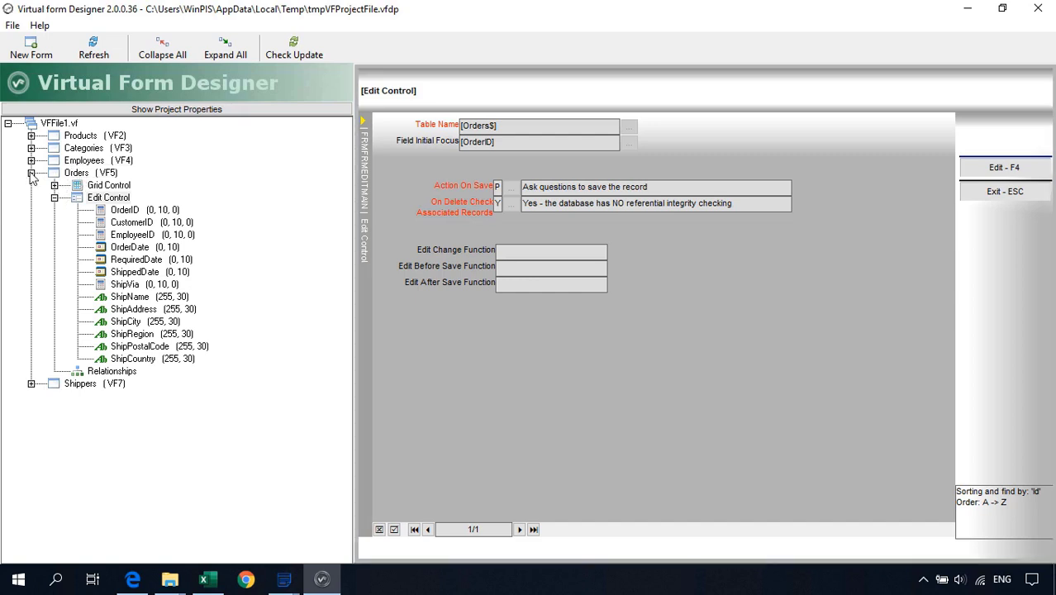
{"action": "left_click", "coordinate": [31, 173]}
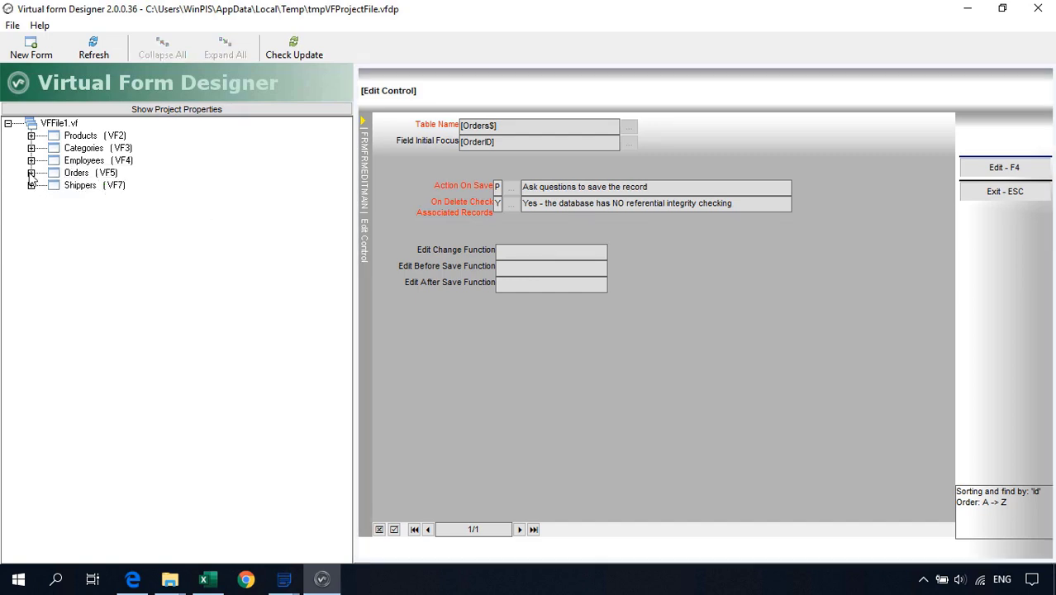
{"action": "left_click", "coordinate": [30, 173]}
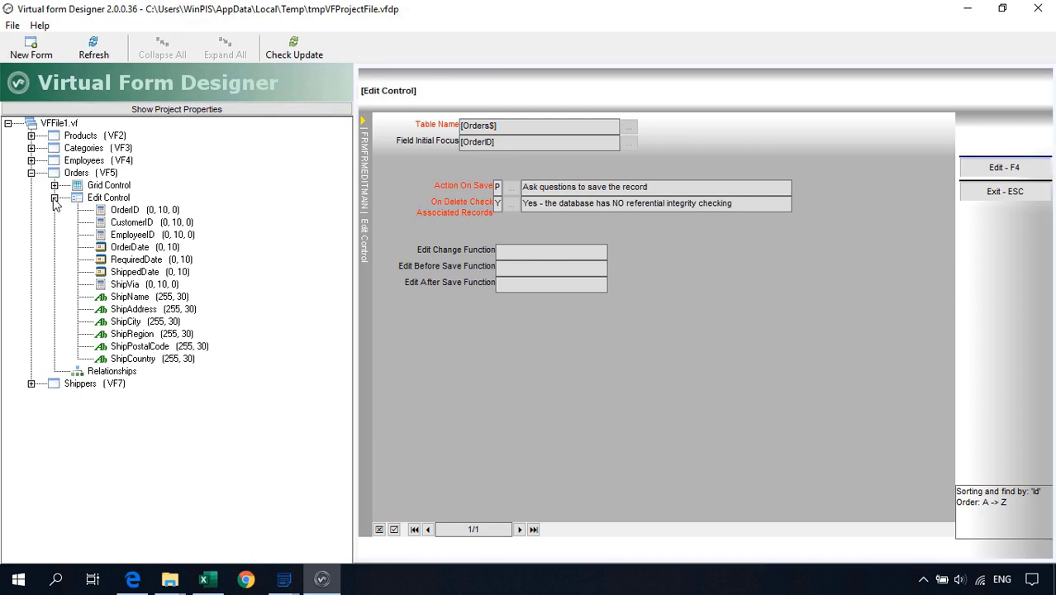
{"action": "left_click", "coordinate": [54, 198]}
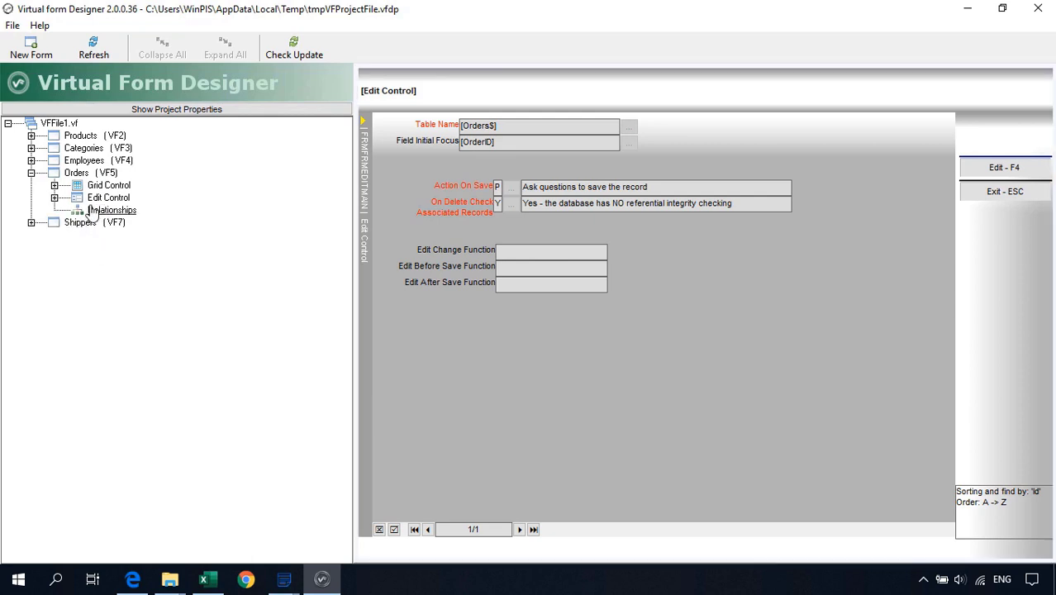
Add a new relationship to the Orders form with [Orders Details$] as its details table
{"action": "left_click", "coordinate": [98, 212]}
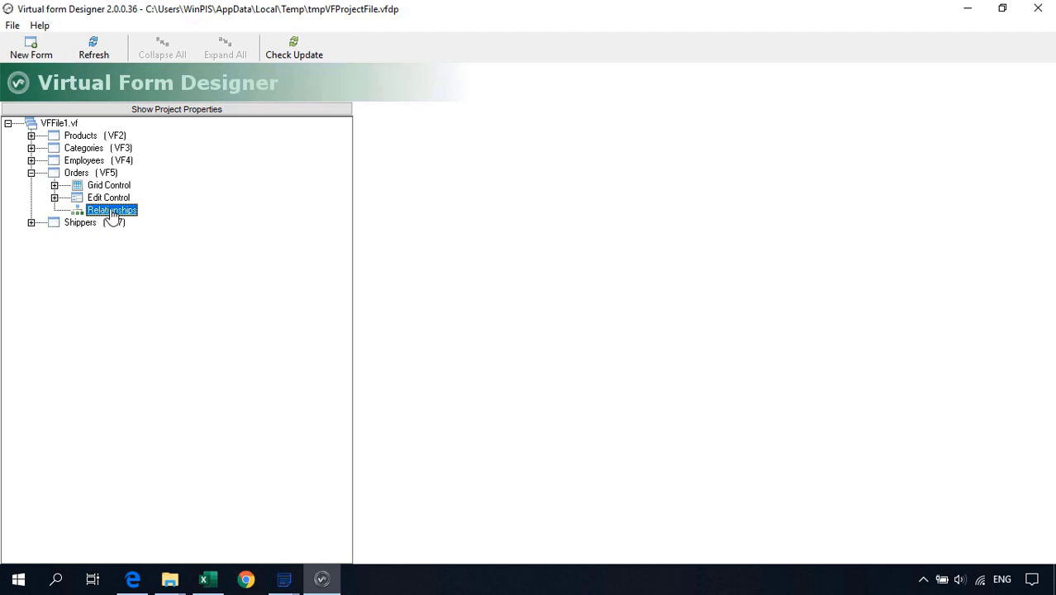
{"action": "right_click", "coordinate": [113, 213]}
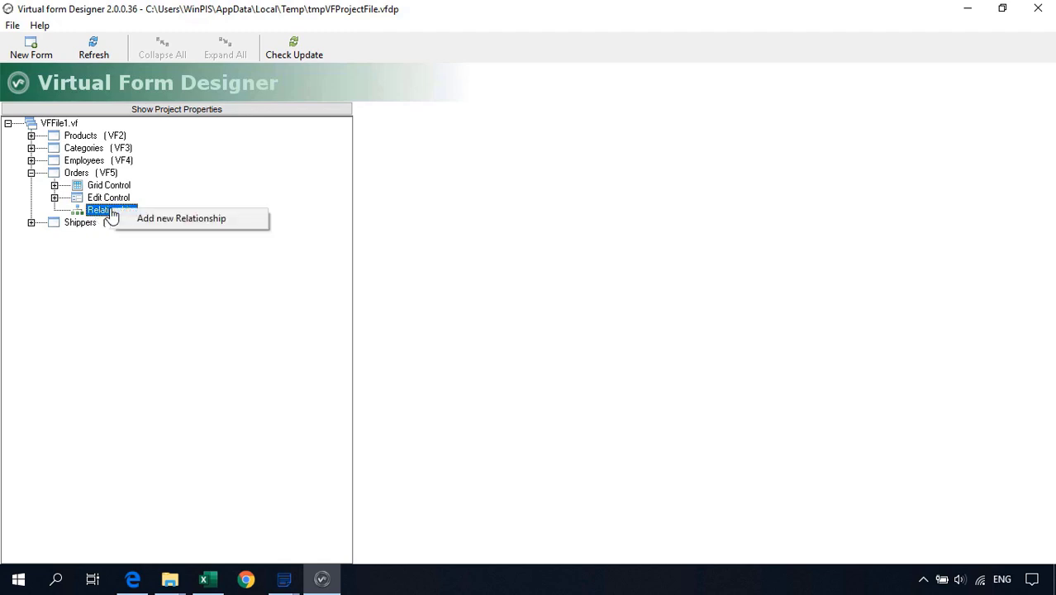
{"action": "left_click", "coordinate": [160, 219]}
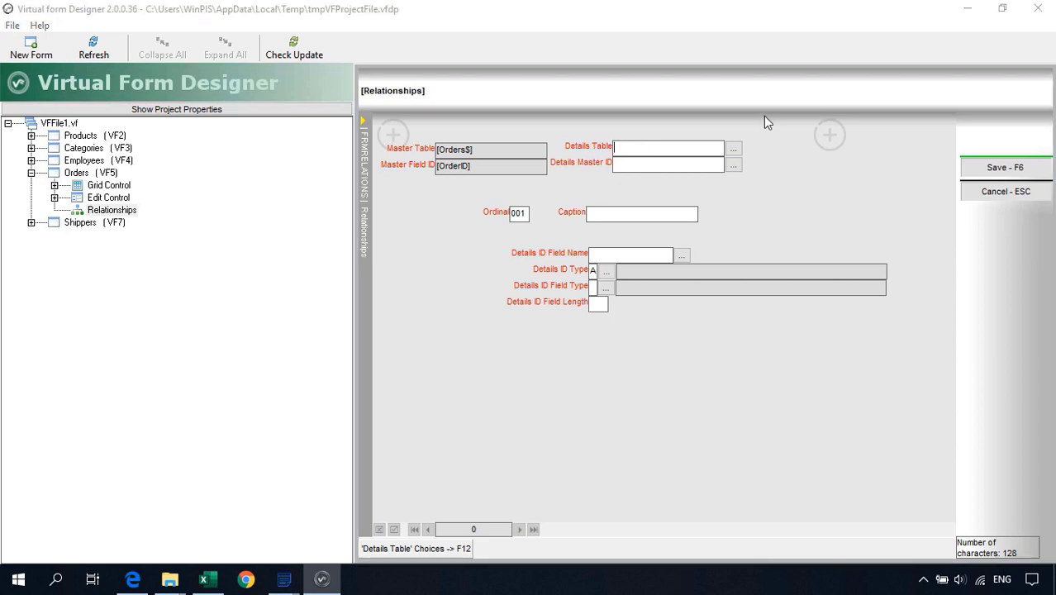
{"action": "left_click", "coordinate": [734, 151]}
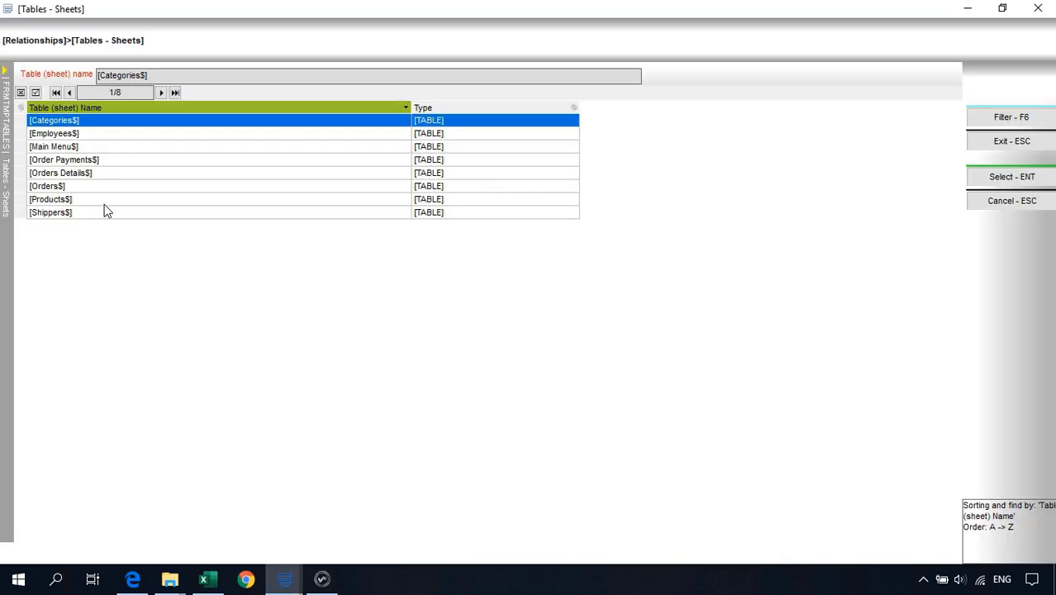
{"action": "left_click", "coordinate": [52, 174]}
{"action": "left_click", "coordinate": [1002, 180]}
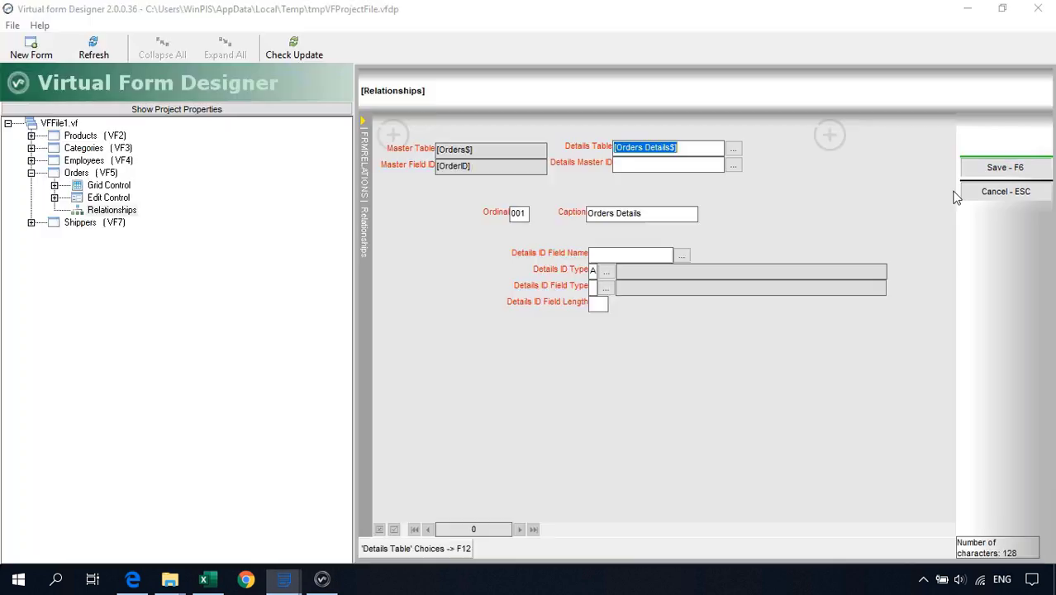
Set the relationship's Details Master ID to the [OrderID] field
{"action": "left_click", "coordinate": [620, 166]}
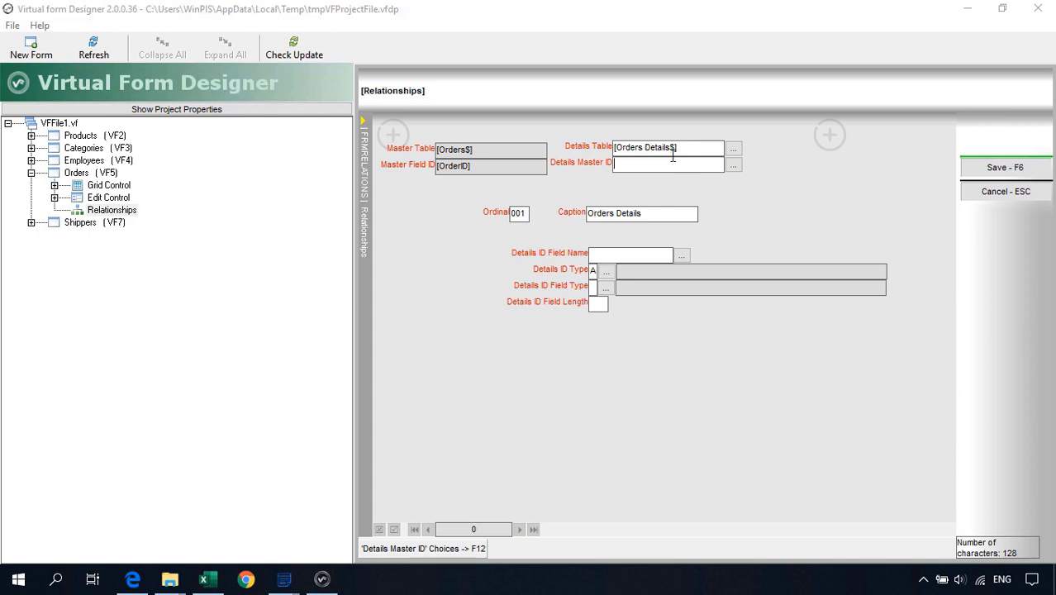
{"action": "left_click", "coordinate": [732, 166]}
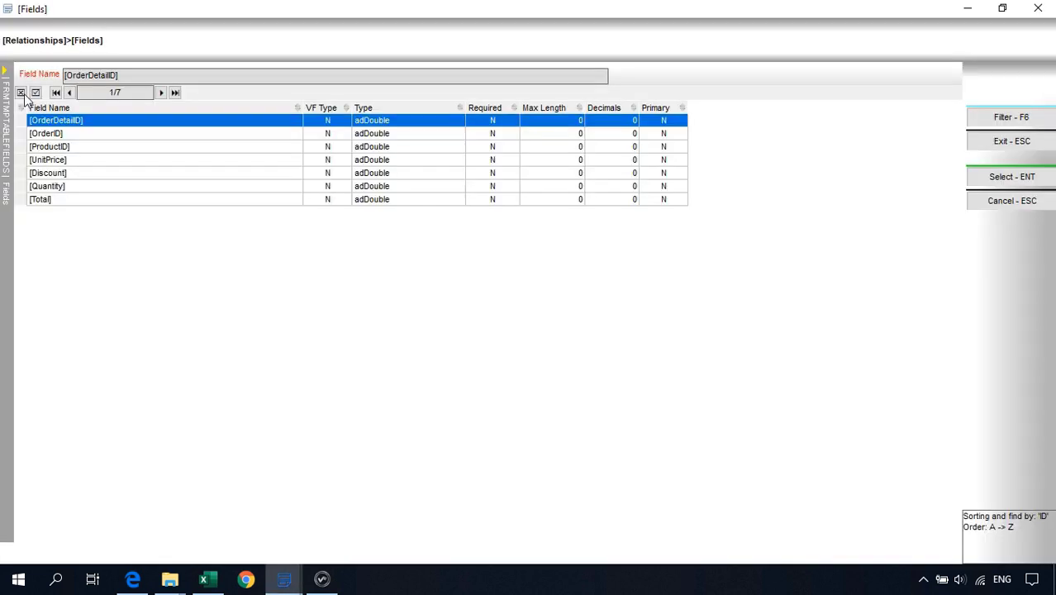
{"action": "left_click", "coordinate": [58, 135]}
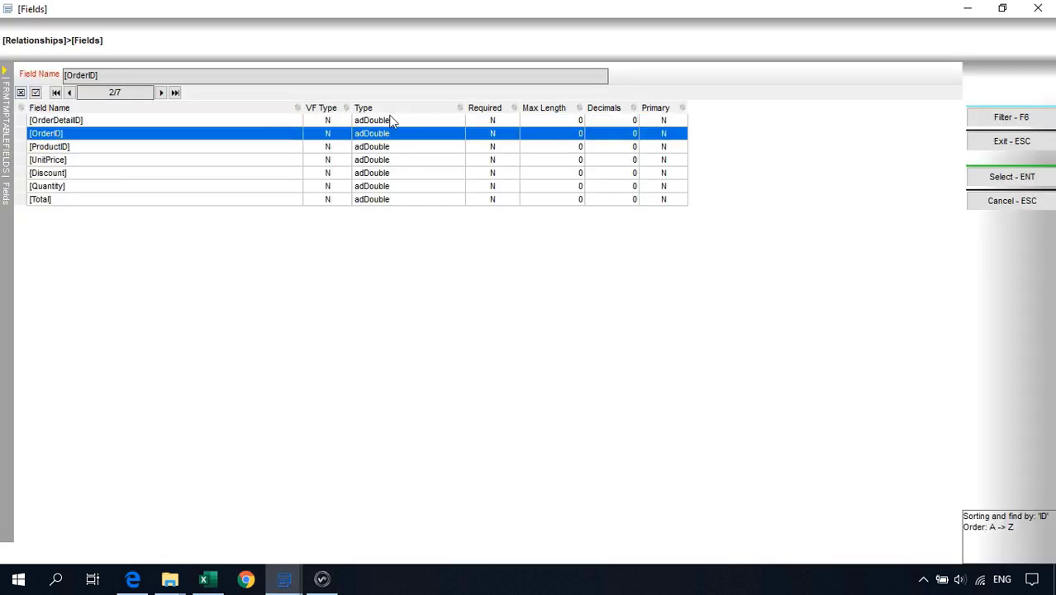
{"action": "left_click", "coordinate": [1009, 177]}
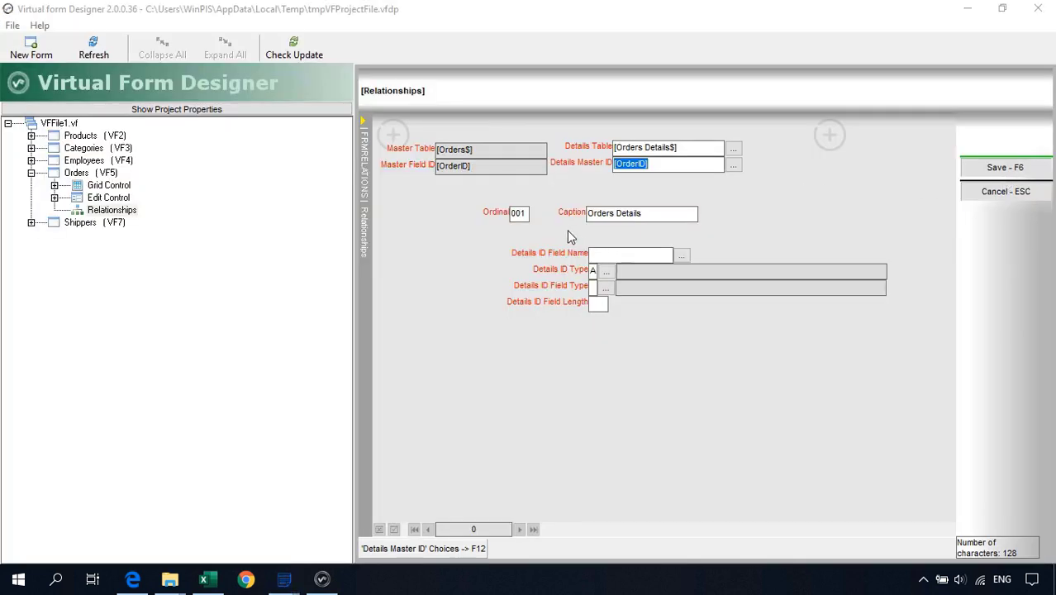
Set the Details ID Field Name to [OrderDetailID], keeping ordinal 001 and caption Orders Details, and save the relationship
{"action": "left_click", "coordinate": [521, 216]}
{"action": "left_click", "coordinate": [651, 212]}
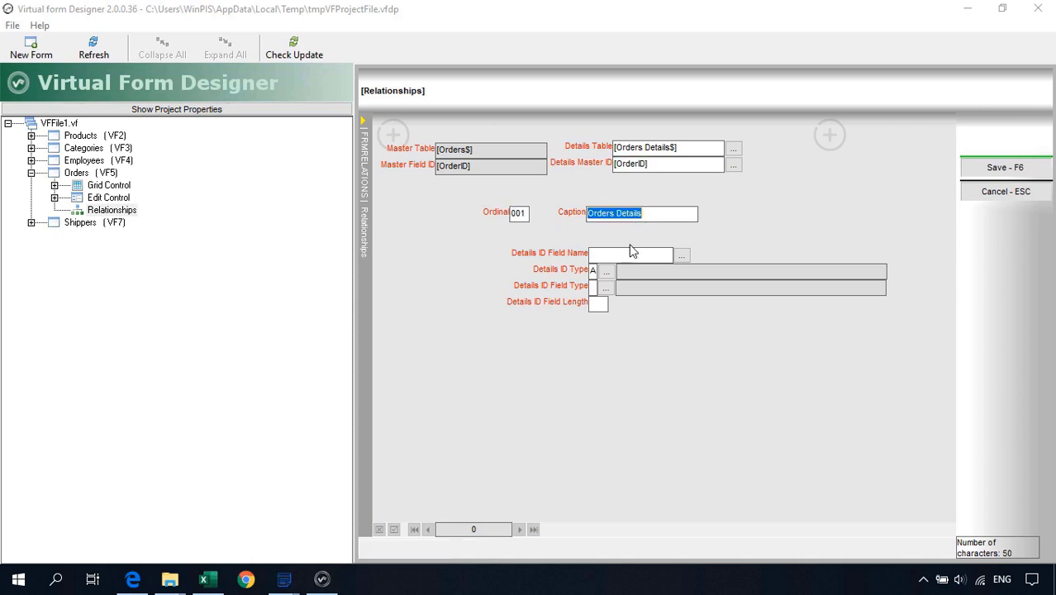
{"action": "left_click", "coordinate": [621, 259]}
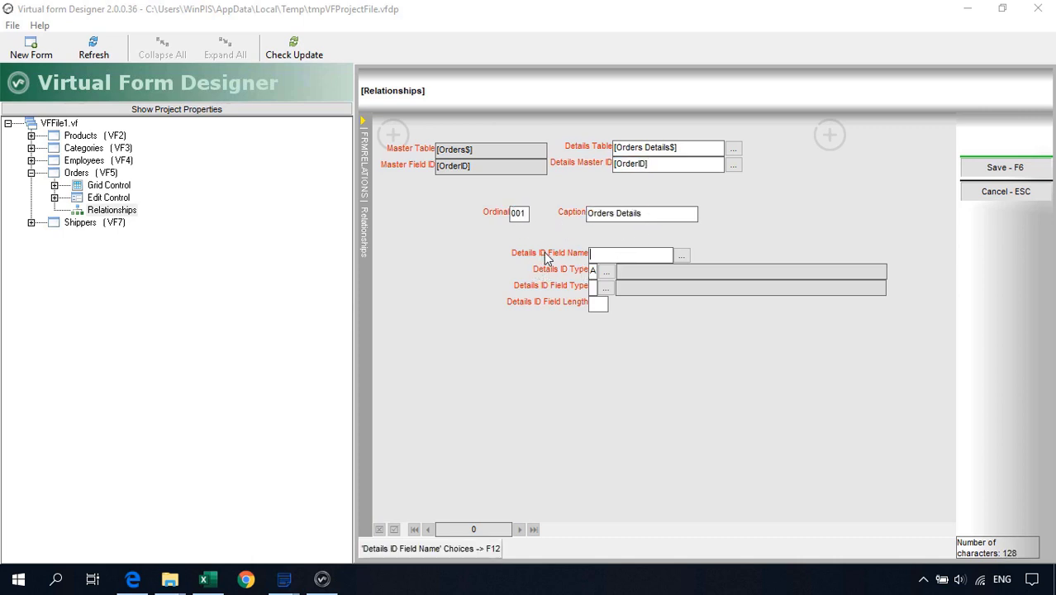
{"action": "left_click", "coordinate": [681, 257]}
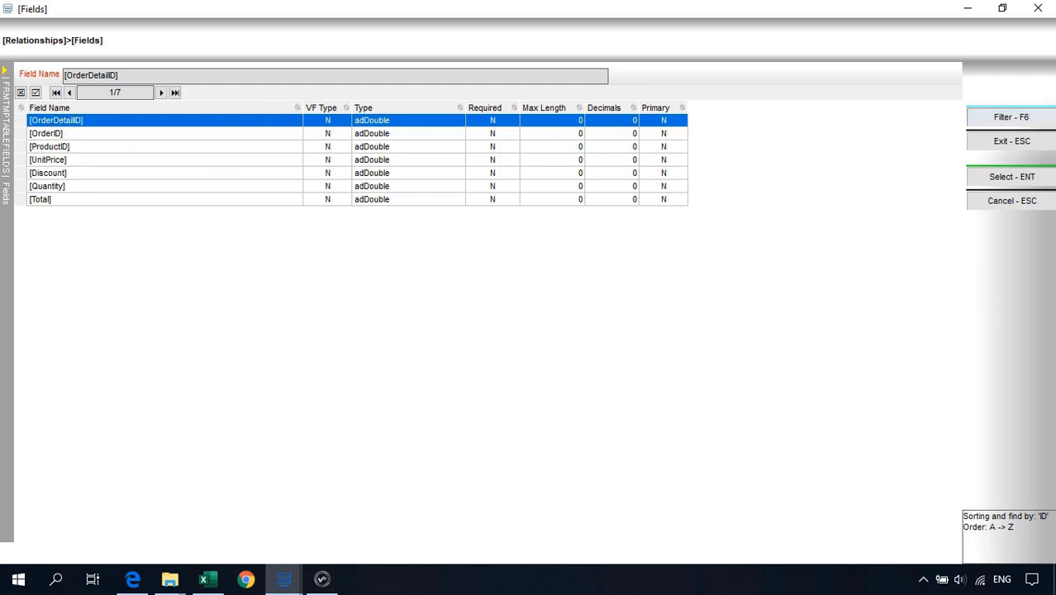
{"action": "left_click", "coordinate": [1020, 180]}
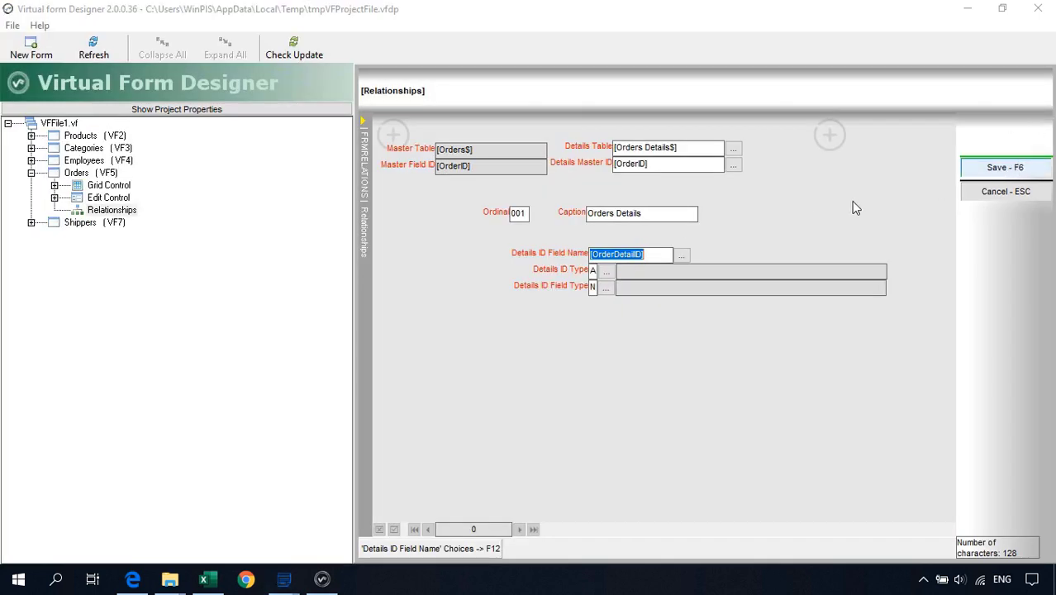
{"action": "key", "text": "F6"}
{"action": "left_click", "coordinate": [471, 343]}
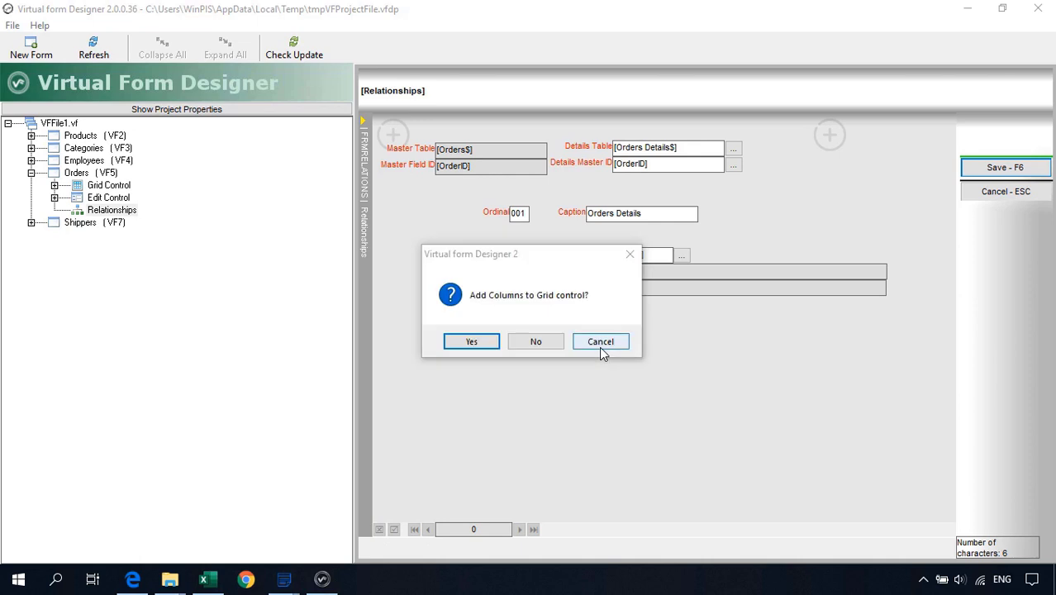
Add the ProductID, UnitPrice, Discount, Quantity and Total columns to the relationship's grid control
{"action": "left_click", "coordinate": [476, 342]}
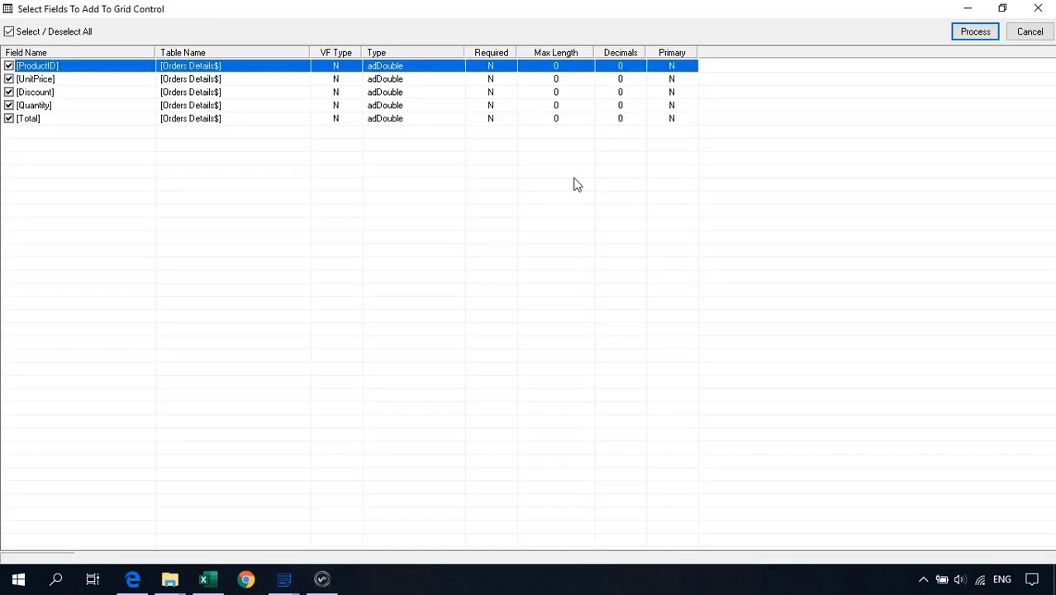
{"action": "left_click", "coordinate": [969, 33]}
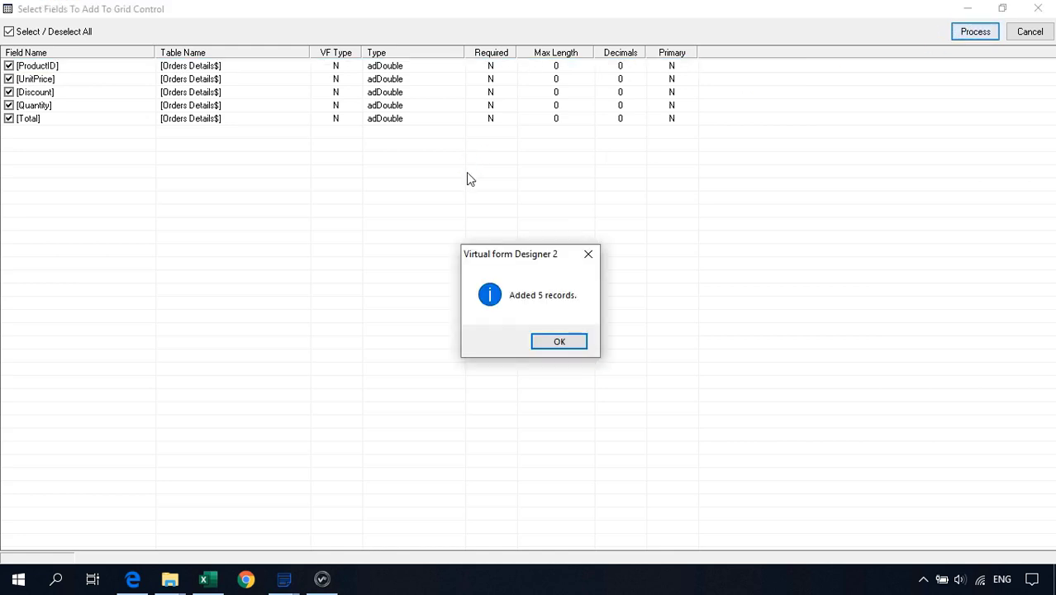
{"action": "left_click", "coordinate": [559, 342]}
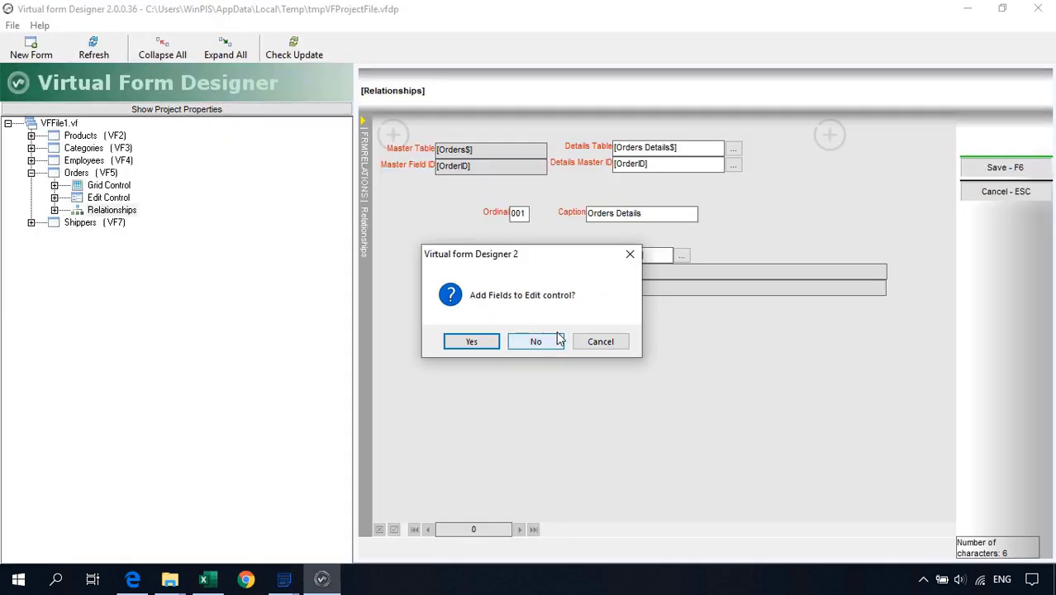
Add the ProductID, UnitPrice, Discount, Quantity and Total fields to the relationship's edit control and close the designer
{"action": "left_click", "coordinate": [471, 341]}
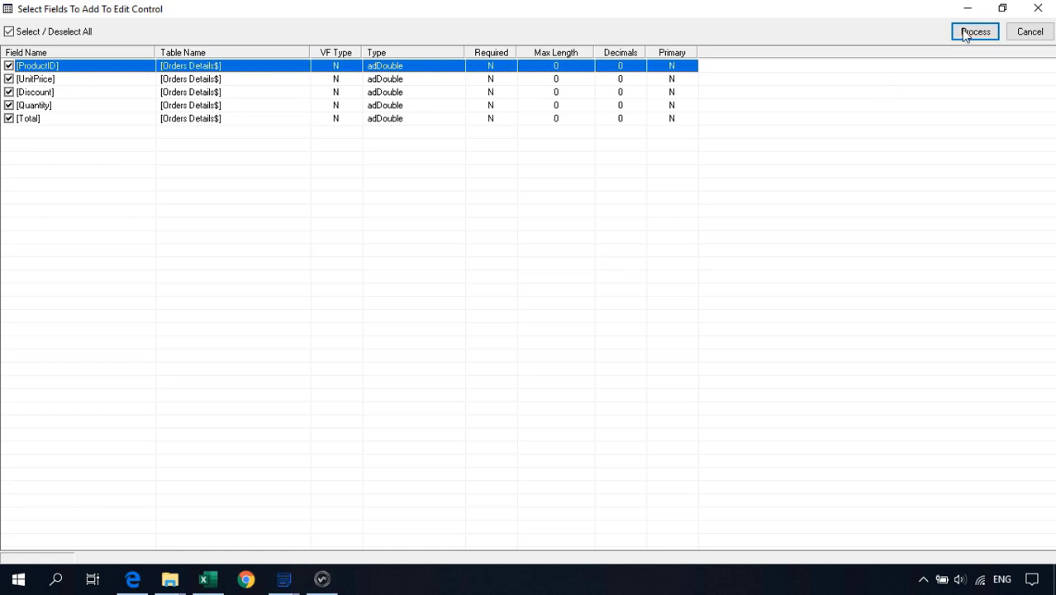
{"action": "left_click", "coordinate": [965, 34]}
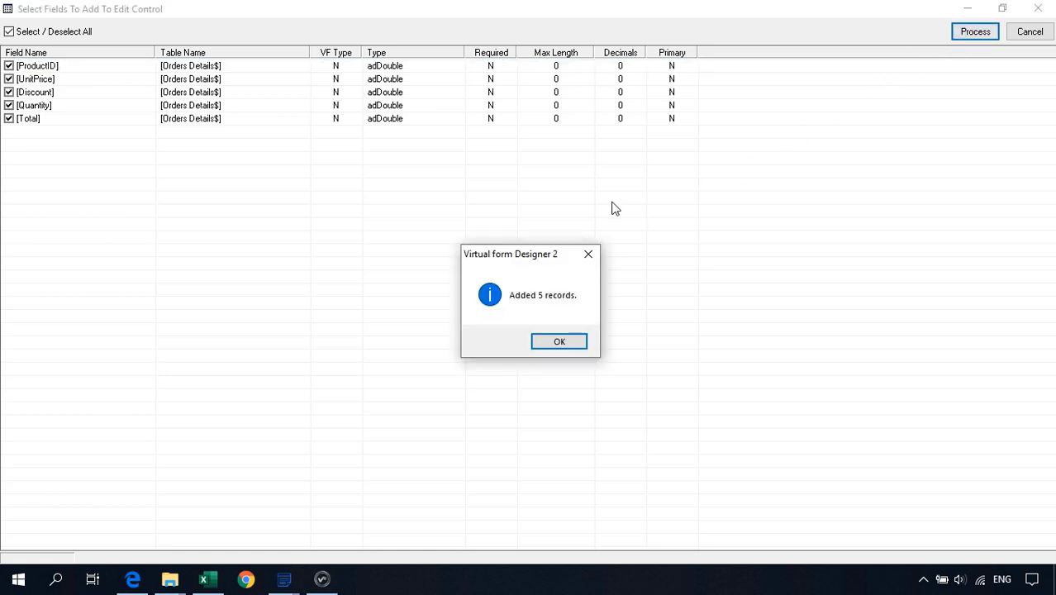
{"action": "left_click", "coordinate": [567, 343]}
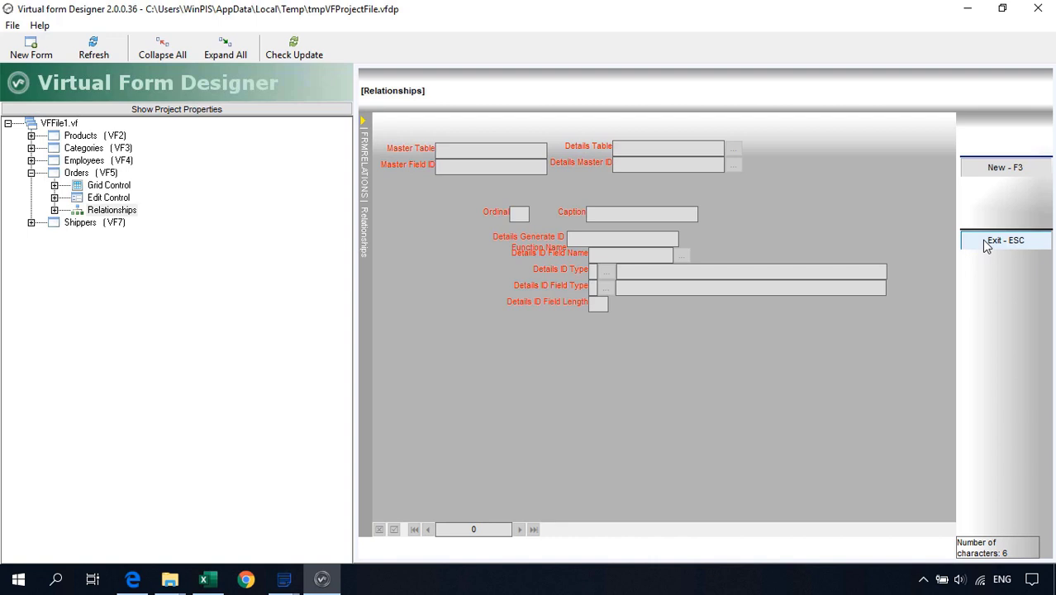
{"action": "left_click", "coordinate": [1038, 10]}
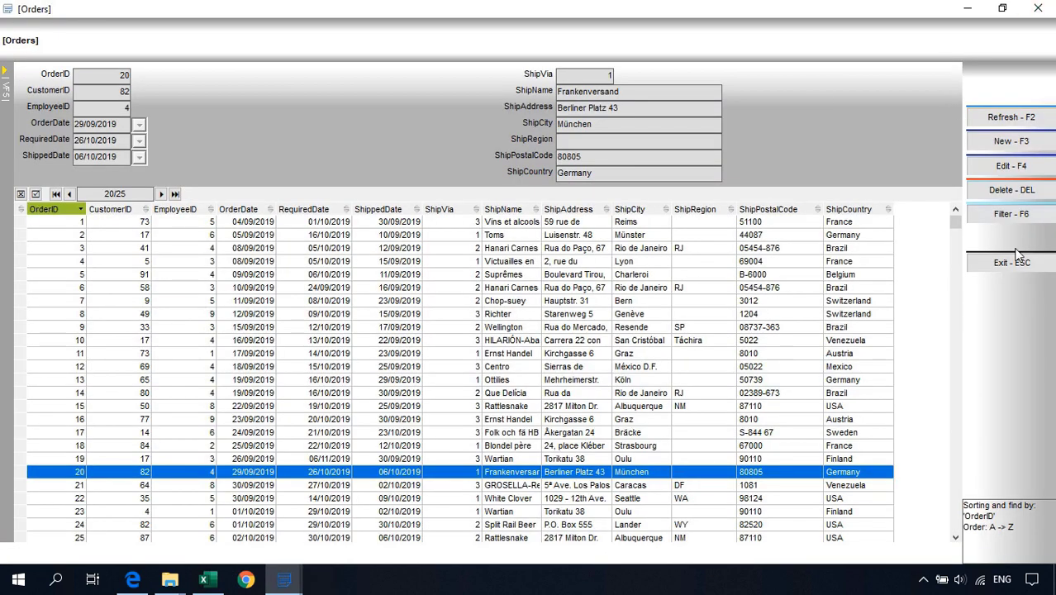
Reopen the Orders form and view the Orders Details records of the order with OrderID 4
{"action": "left_click", "coordinate": [1013, 265]}
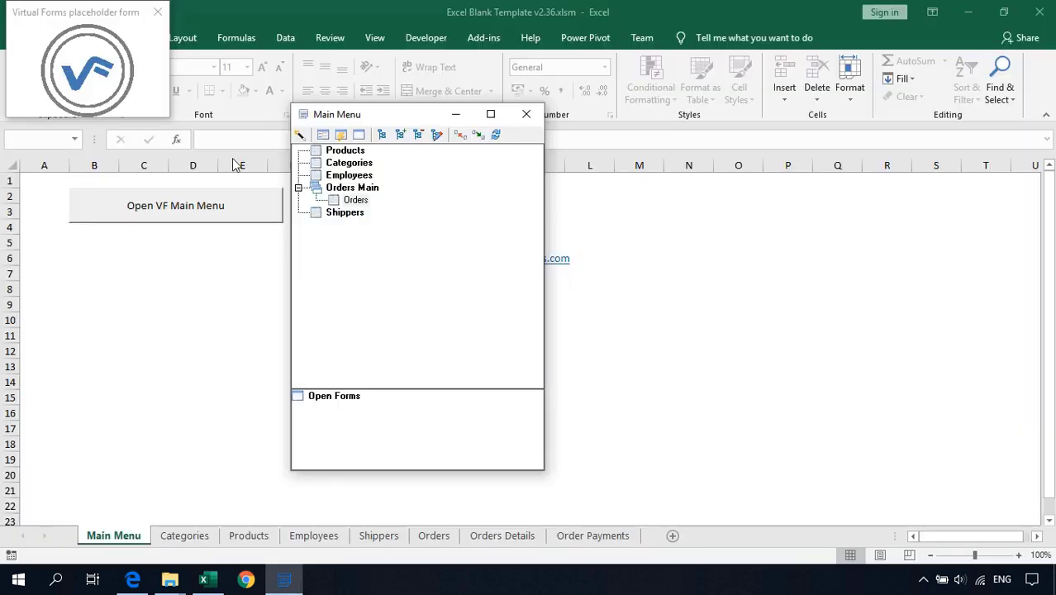
{"action": "left_click", "coordinate": [360, 201]}
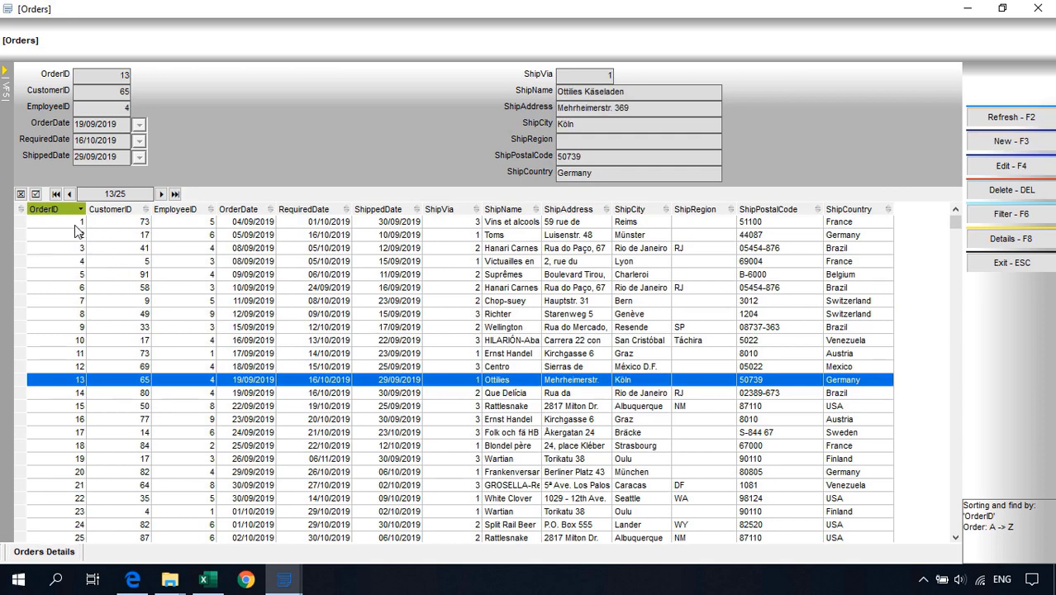
{"action": "left_click", "coordinate": [134, 262]}
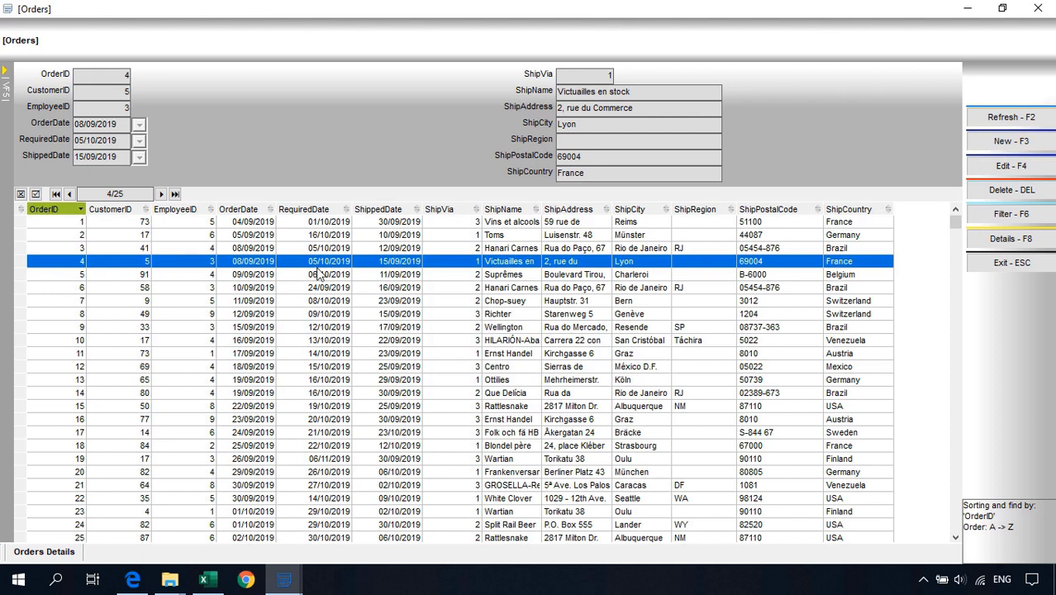
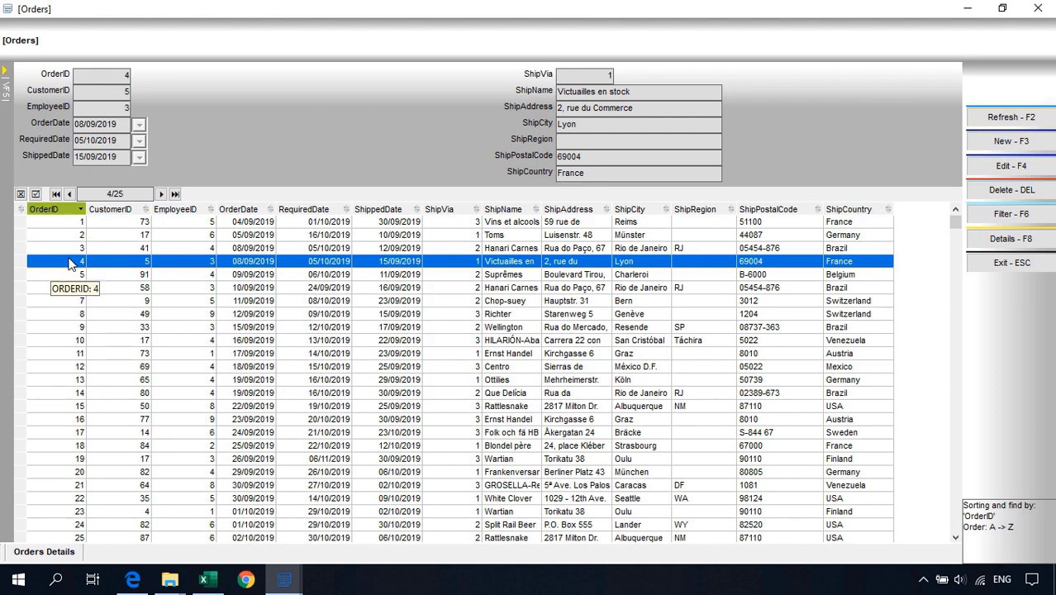
{"action": "left_click", "coordinate": [1029, 241]}
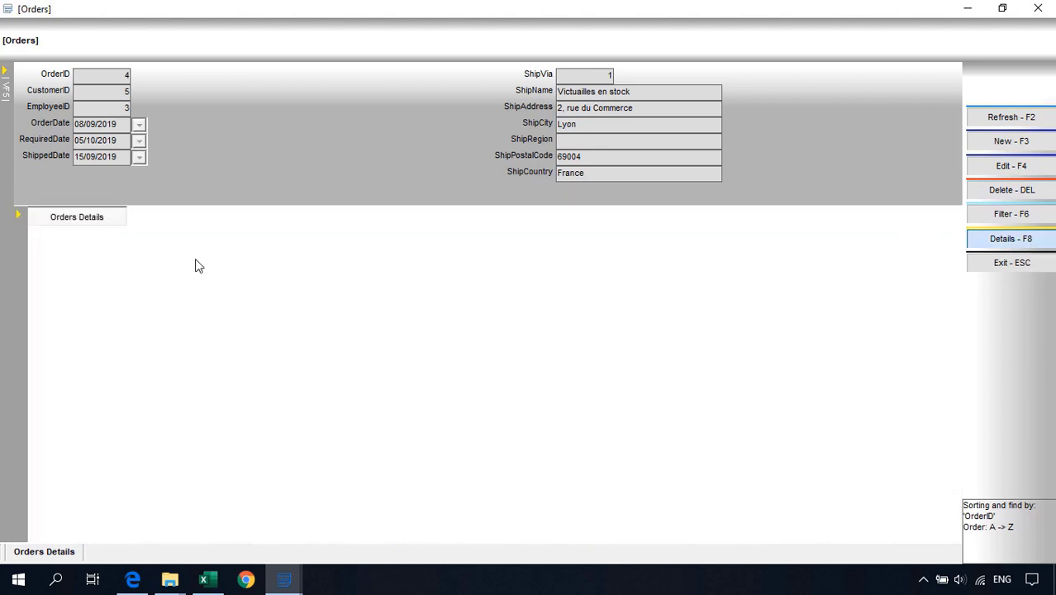
{"action": "left_click", "coordinate": [93, 348]}
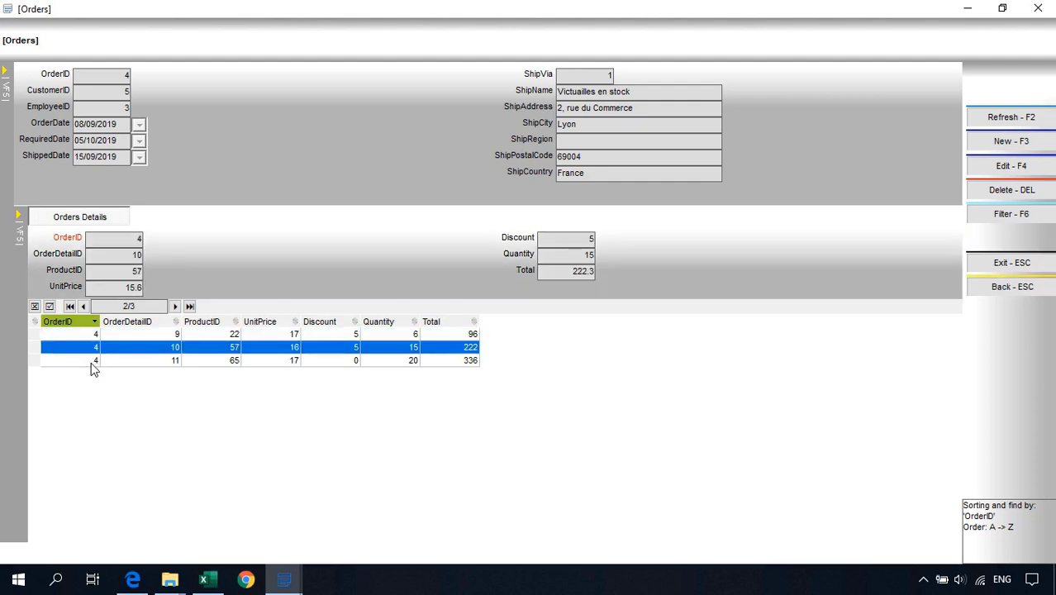
{"action": "left_click", "coordinate": [94, 361]}
{"action": "left_click", "coordinate": [83, 336]}
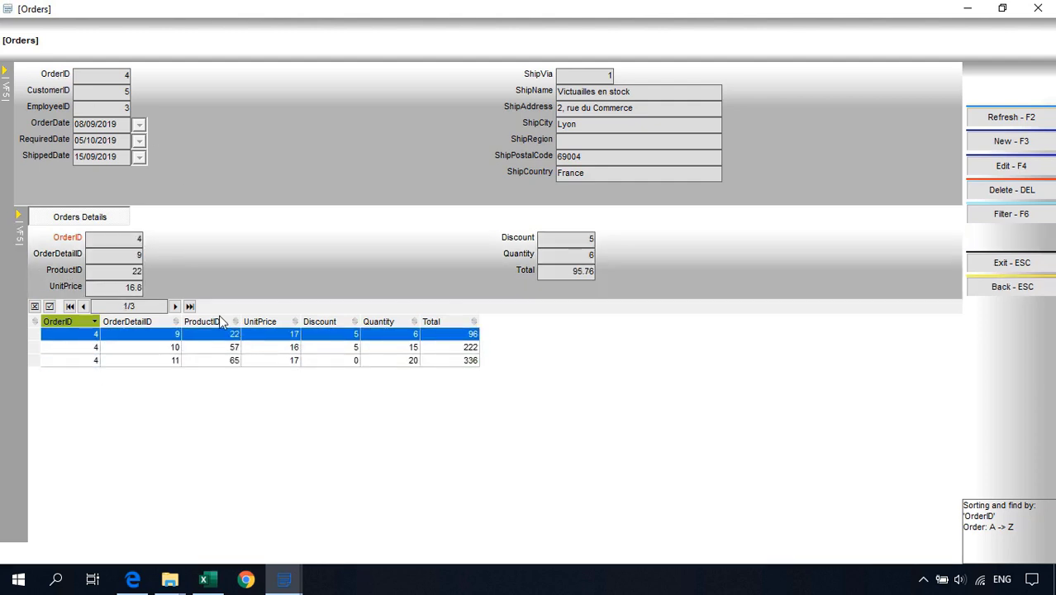
Open the details' OrderID text box in Virtual Form Designer, set Visible to N, and save the change
{"action": "right_click", "coordinate": [71, 241]}
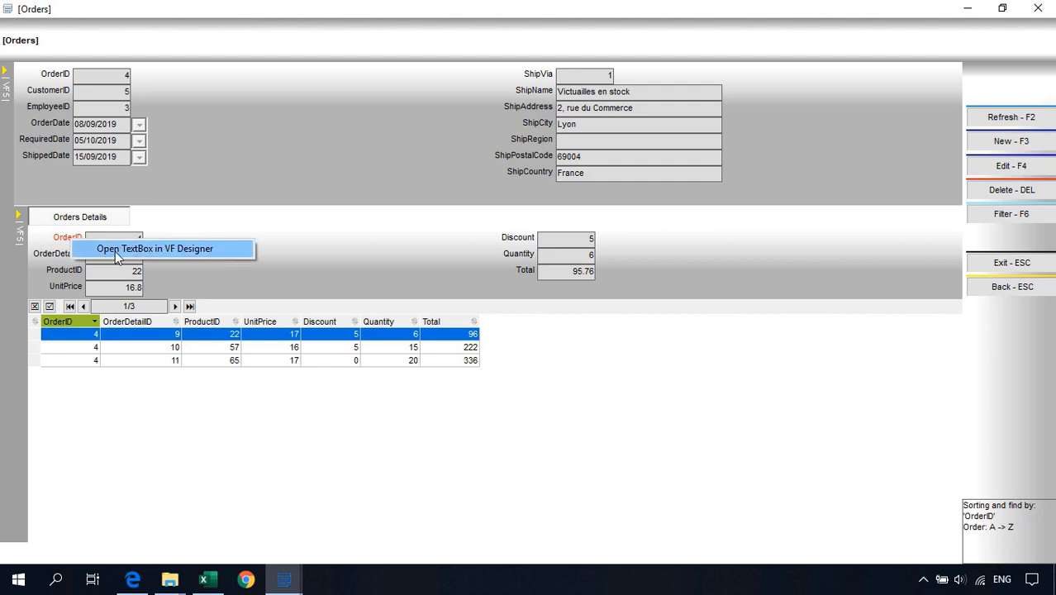
{"action": "left_click", "coordinate": [122, 250]}
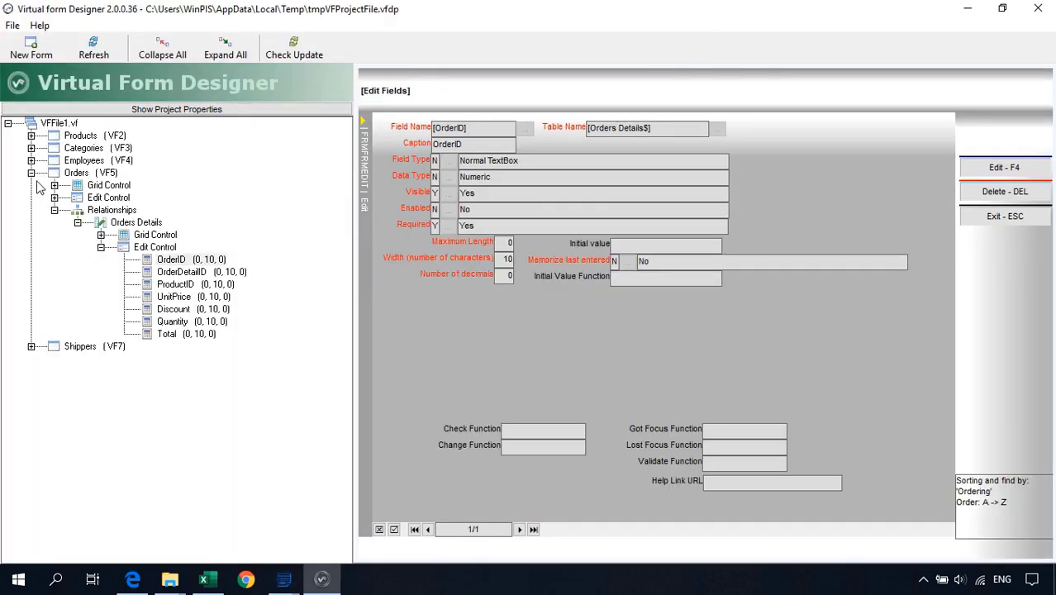
{"action": "left_click", "coordinate": [157, 249]}
{"action": "left_click", "coordinate": [171, 259]}
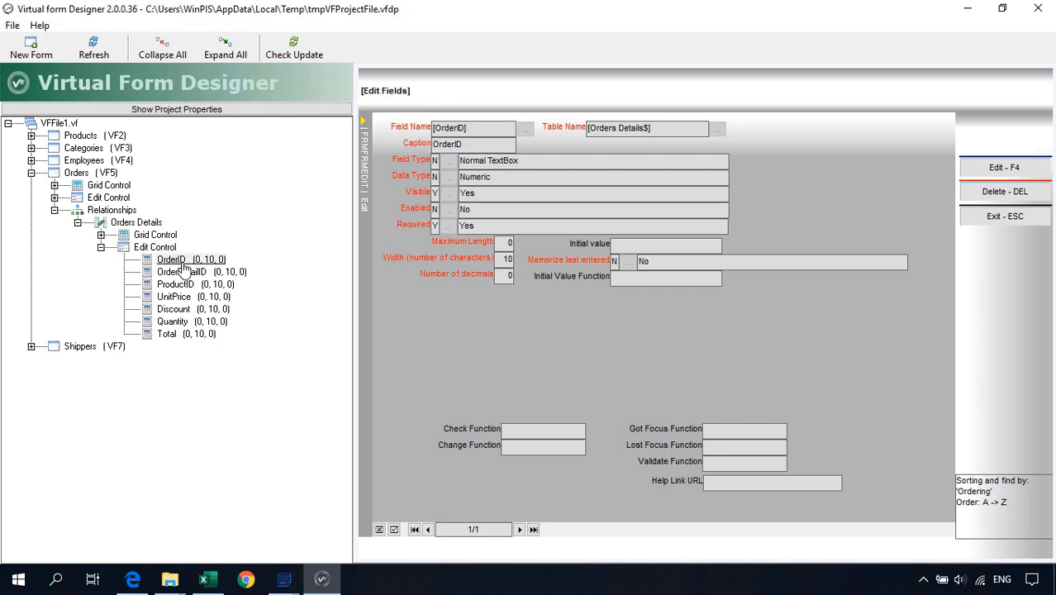
{"action": "key", "text": "F4"}
{"action": "left_click", "coordinate": [436, 192]}
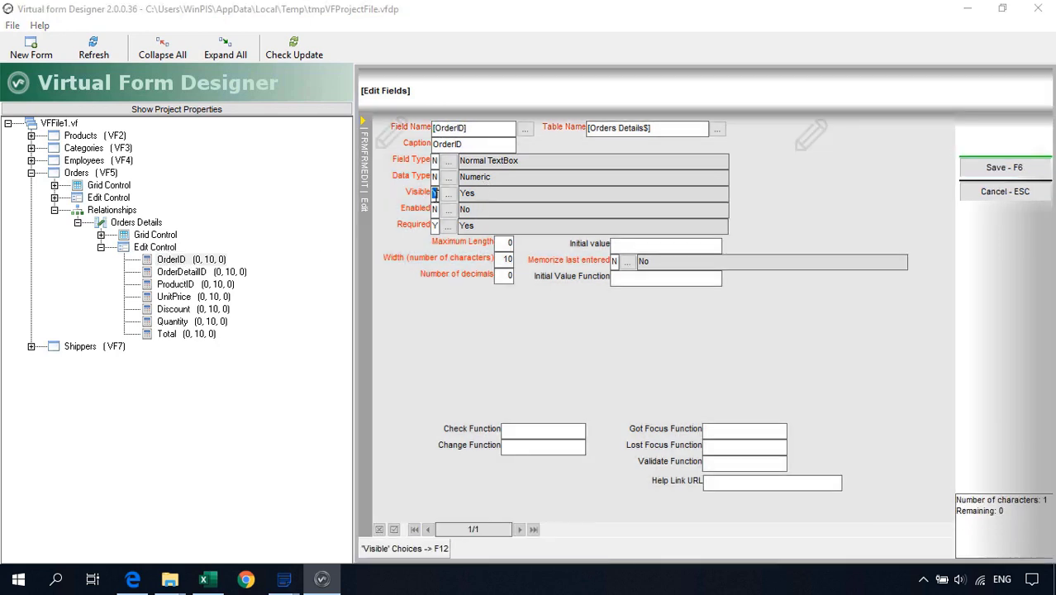
{"action": "type", "text": "N"}
{"action": "left_click", "coordinate": [996, 165]}
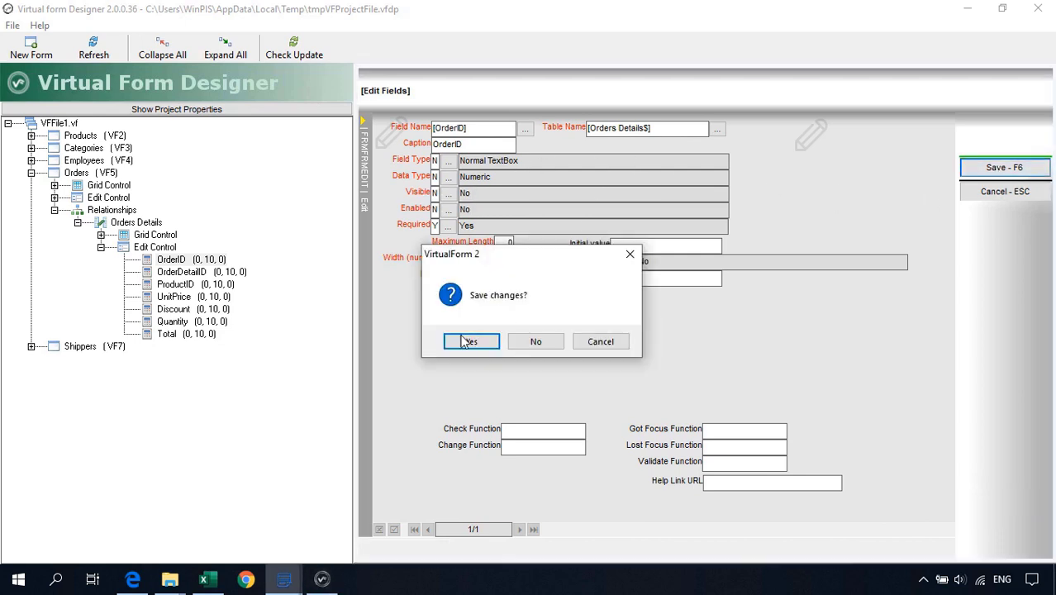
{"action": "left_click", "coordinate": [467, 342]}
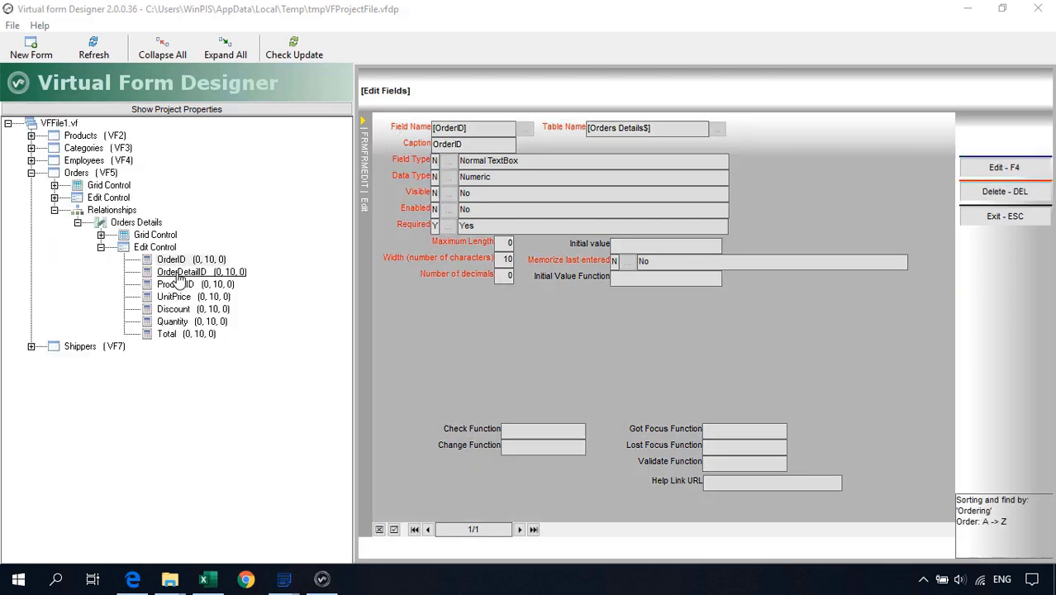
Set Visible to N for the OrderDetailID field in the Orders Details edit control and save it
{"action": "left_click", "coordinate": [178, 275]}
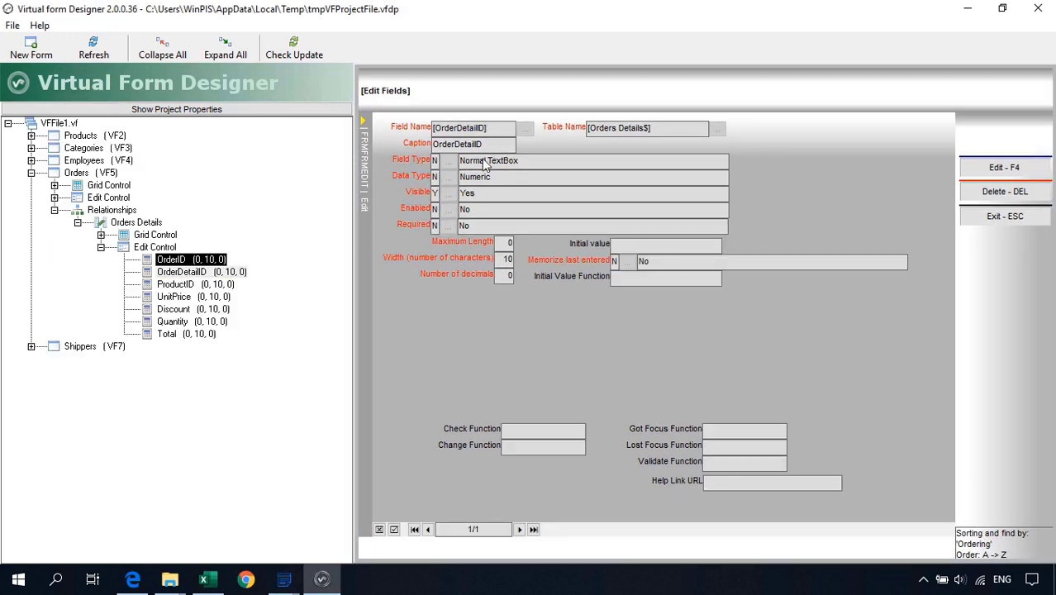
{"action": "key", "text": "F4"}
{"action": "left_click", "coordinate": [435, 192]}
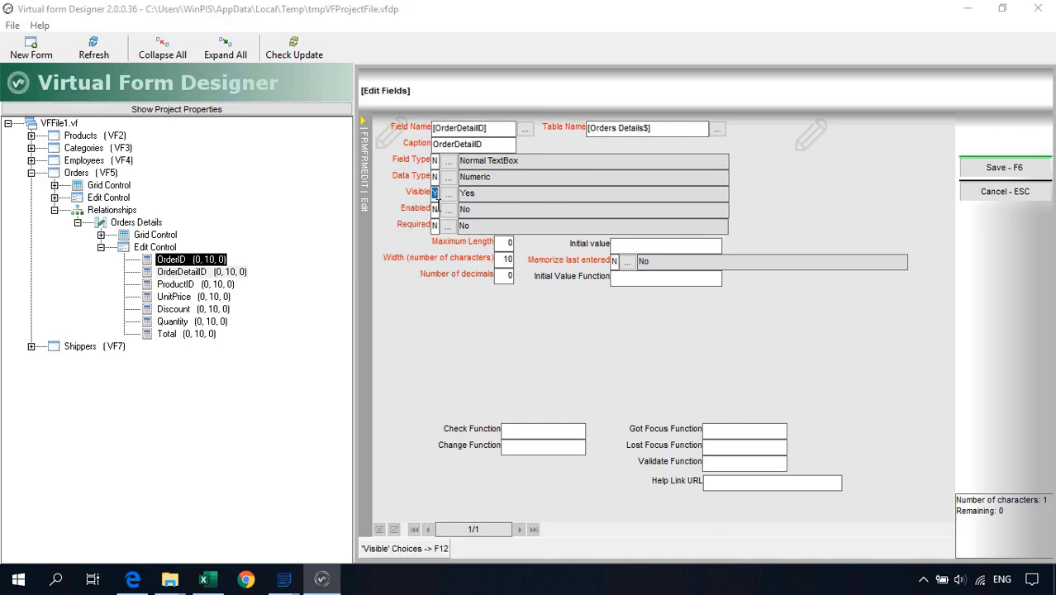
{"action": "type", "text": "n"}
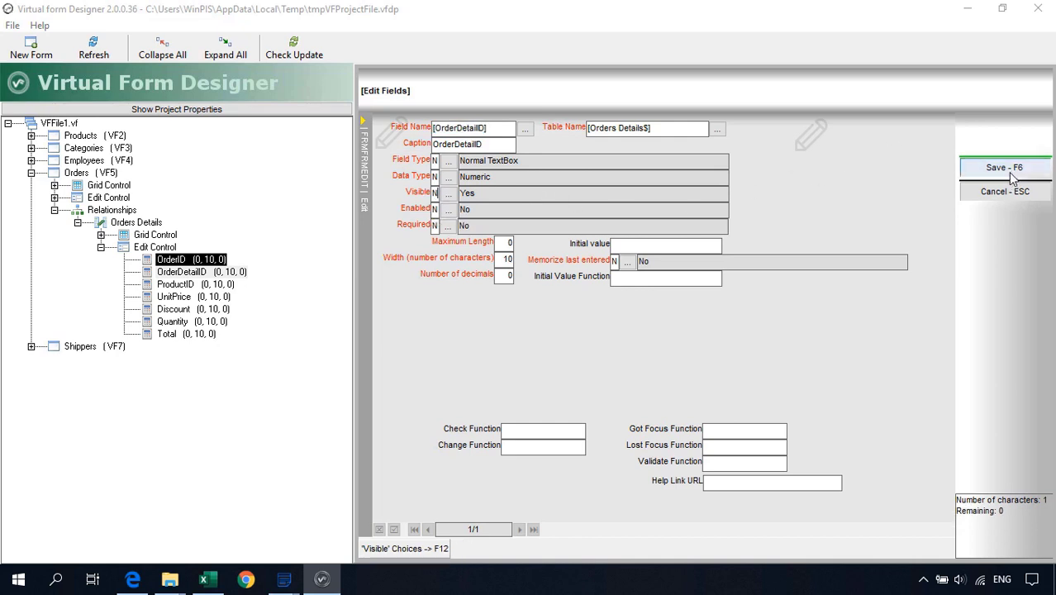
{"action": "left_click", "coordinate": [1013, 178]}
{"action": "left_click", "coordinate": [471, 341]}
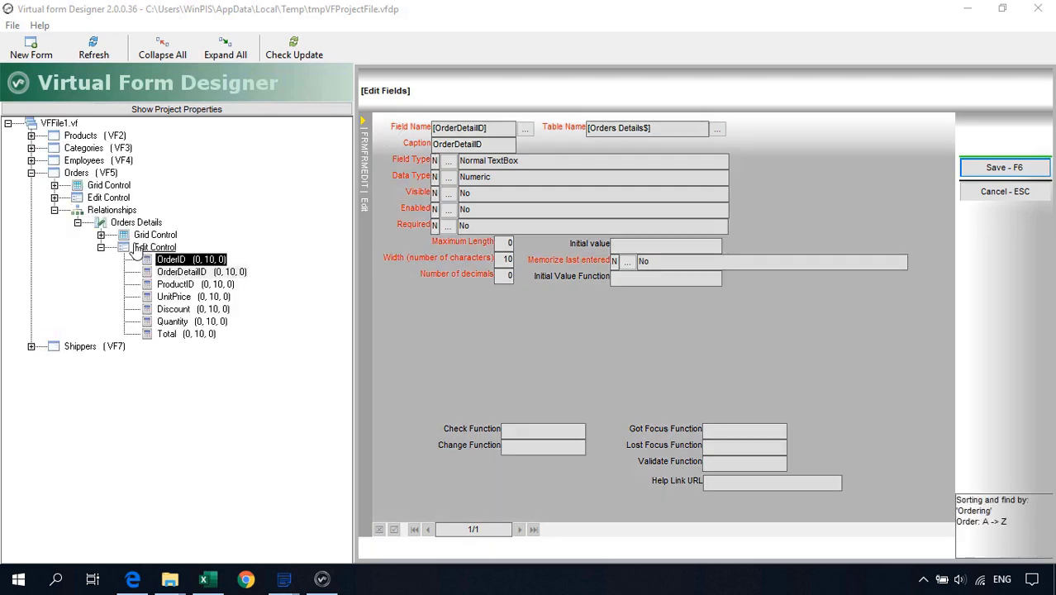
Set the OrderID column's width to 0 characters in the Orders Details grid control and save it
{"action": "left_click", "coordinate": [100, 235]}
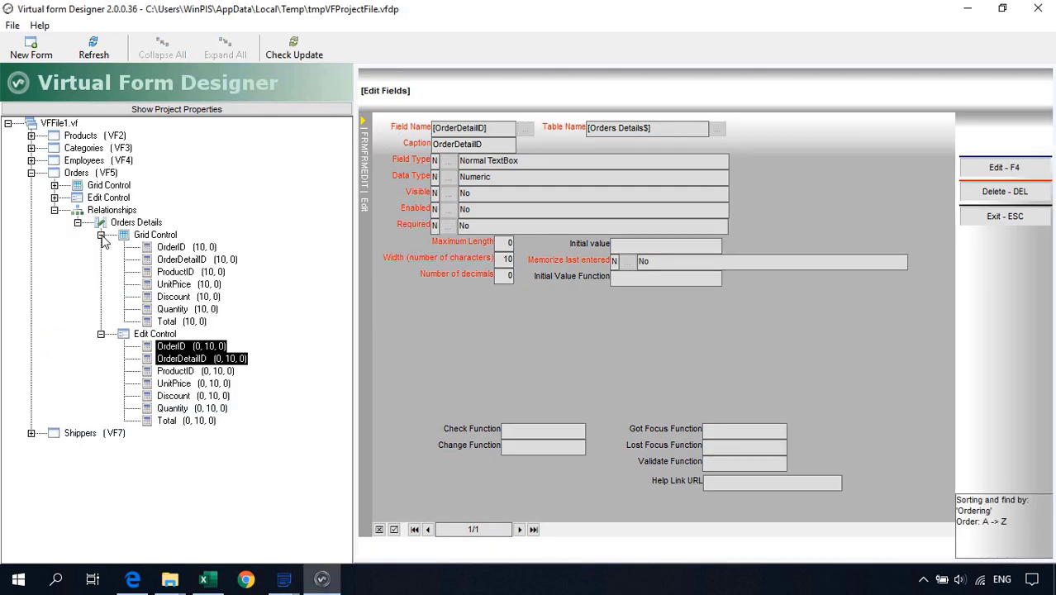
{"action": "left_click", "coordinate": [178, 248]}
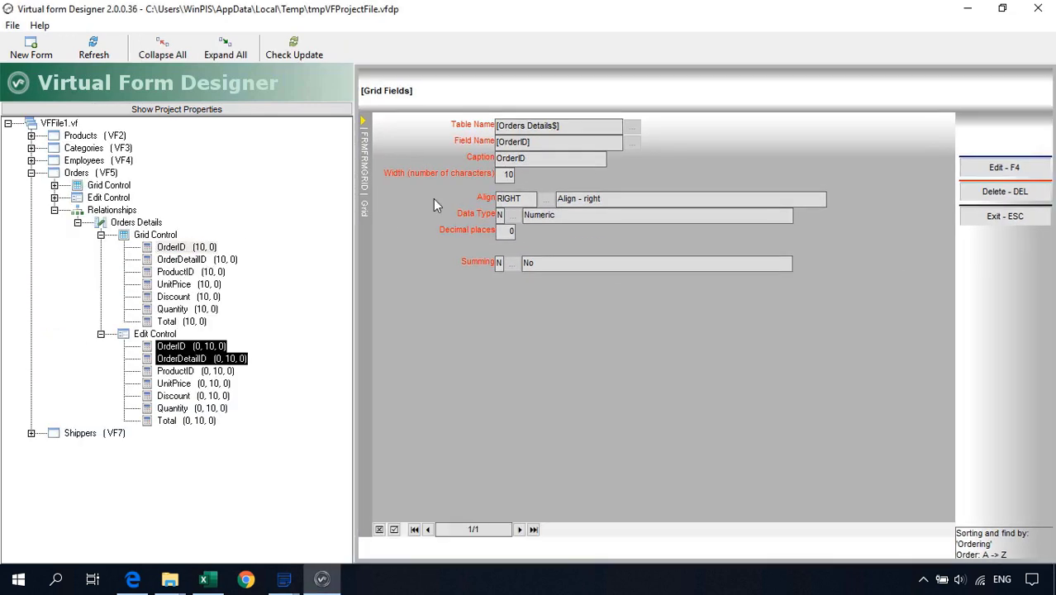
{"action": "key", "text": "F4"}
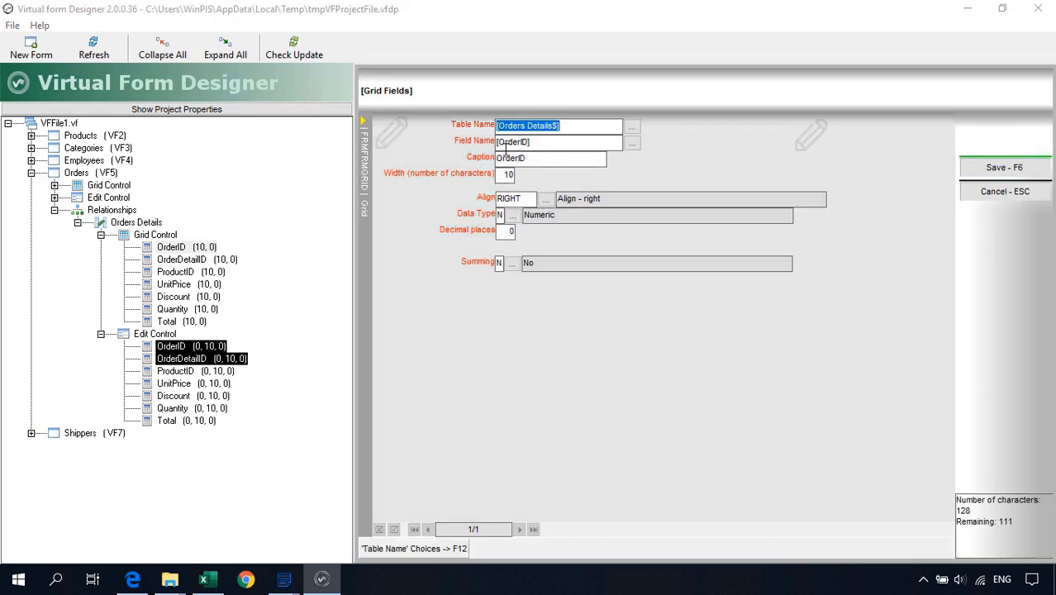
{"action": "left_click", "coordinate": [504, 173]}
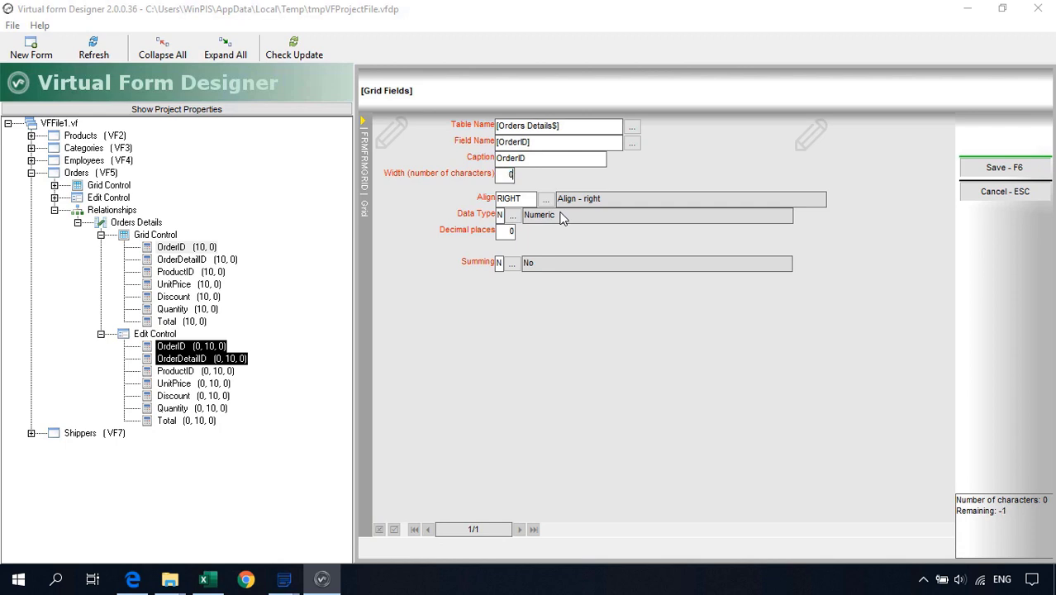
{"action": "left_click", "coordinate": [989, 169]}
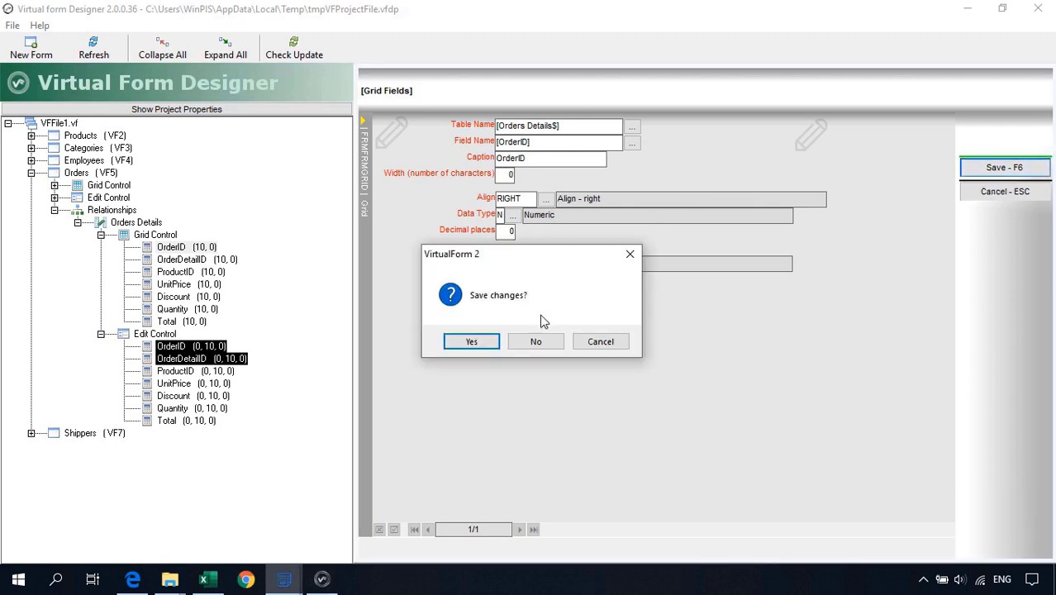
{"action": "left_click", "coordinate": [470, 341]}
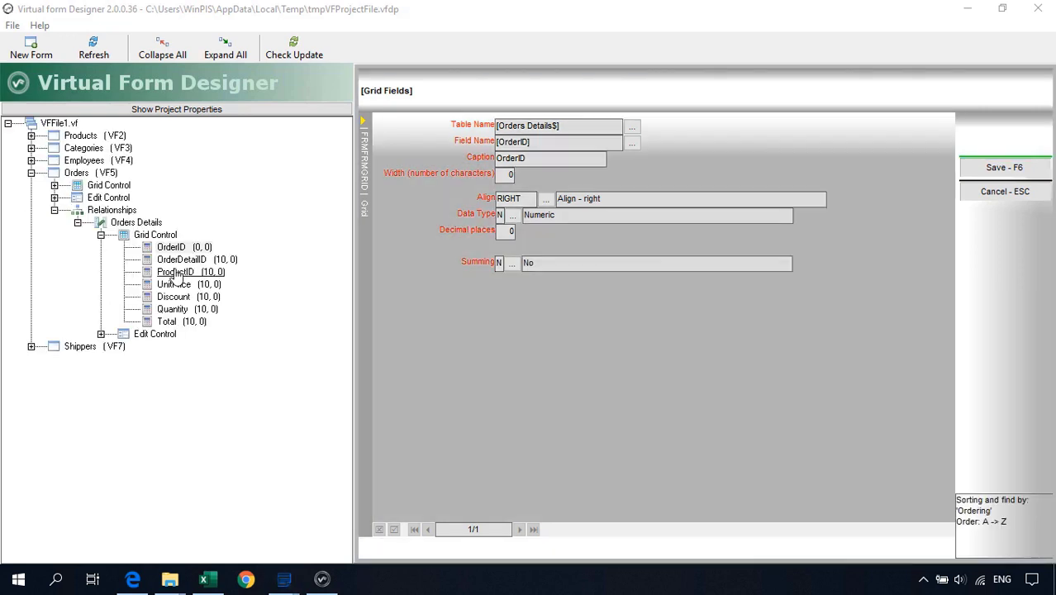
Restore the OrderID grid column's width to 10 characters and save the change
{"action": "left_click", "coordinate": [178, 261]}
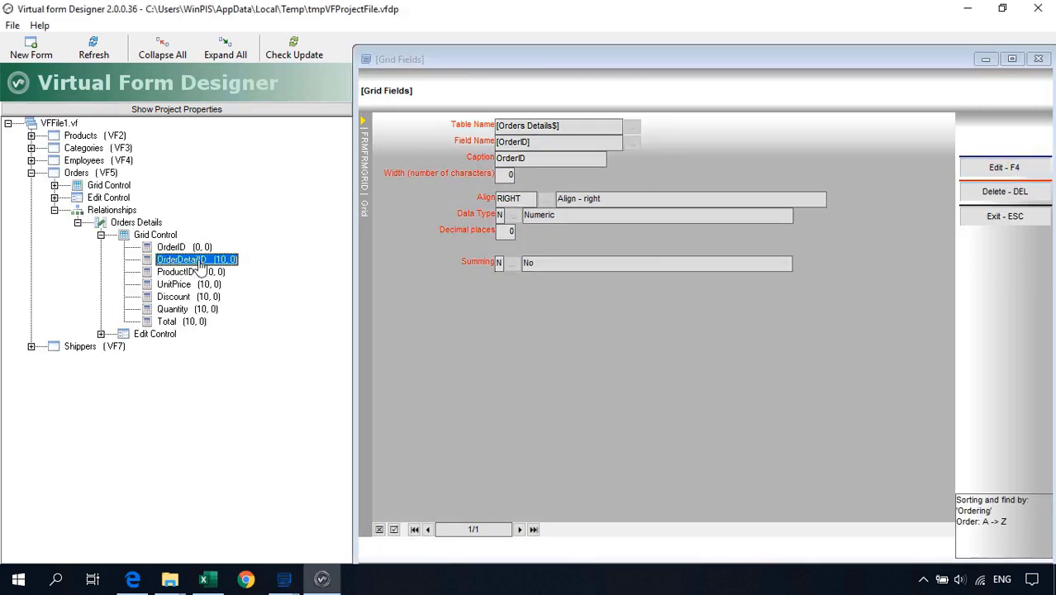
{"action": "left_click", "coordinate": [172, 248]}
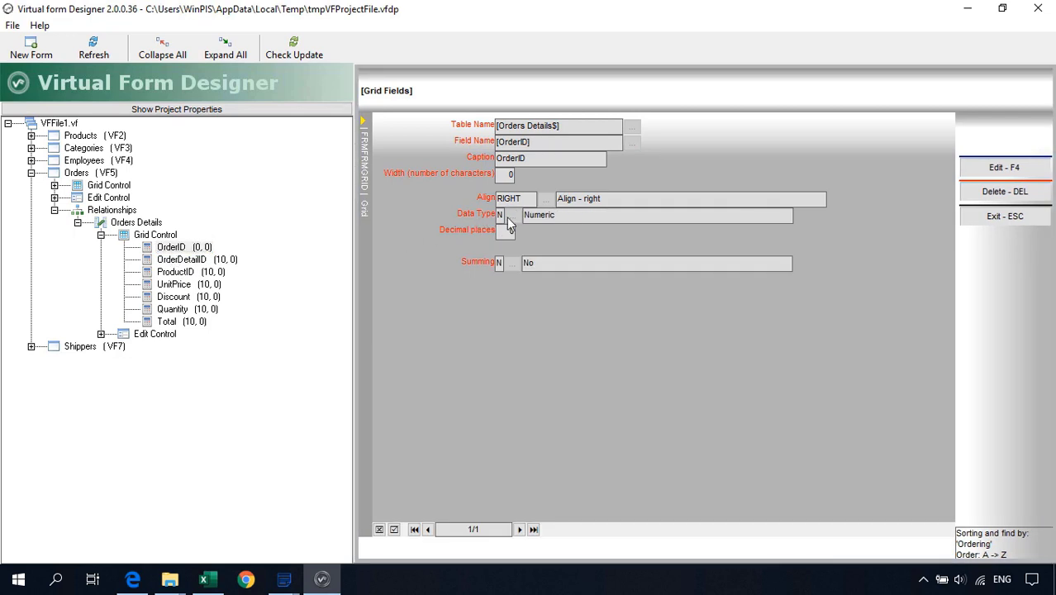
{"action": "key", "text": "F4"}
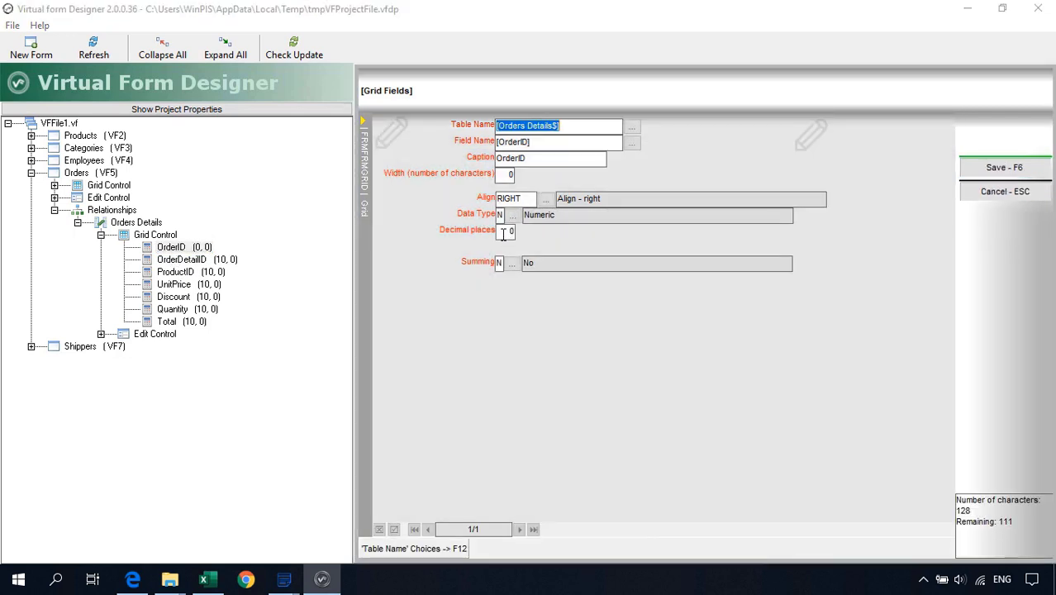
{"action": "left_click", "coordinate": [508, 175]}
{"action": "key", "text": "BackSpace"}
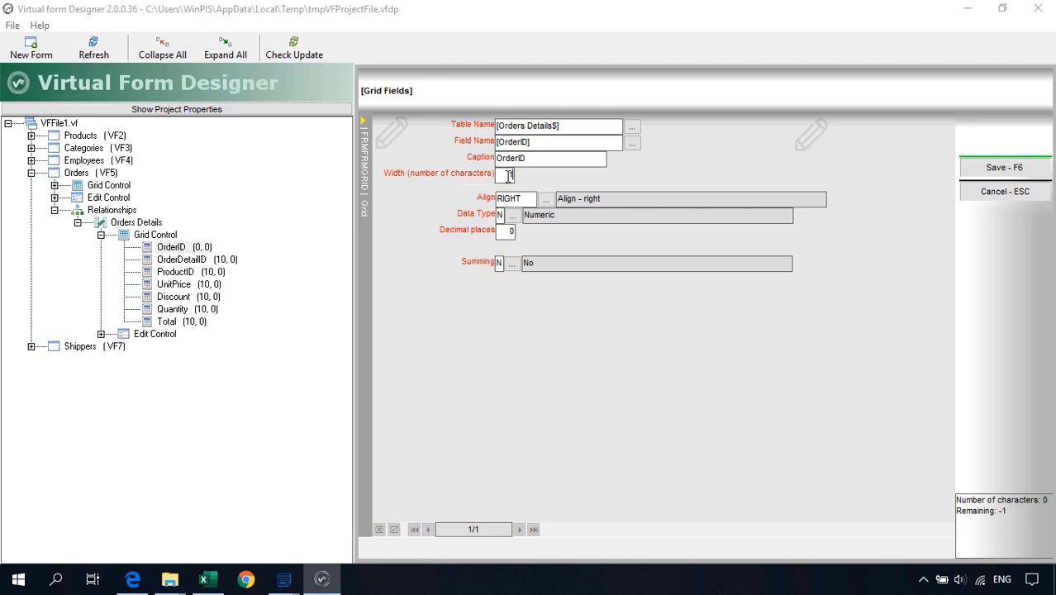
{"action": "key", "text": "Return"}
{"action": "key", "text": "Return"}
{"action": "key", "text": "Return"}
{"action": "key", "text": "Return"}
{"action": "key", "text": "Escape"}
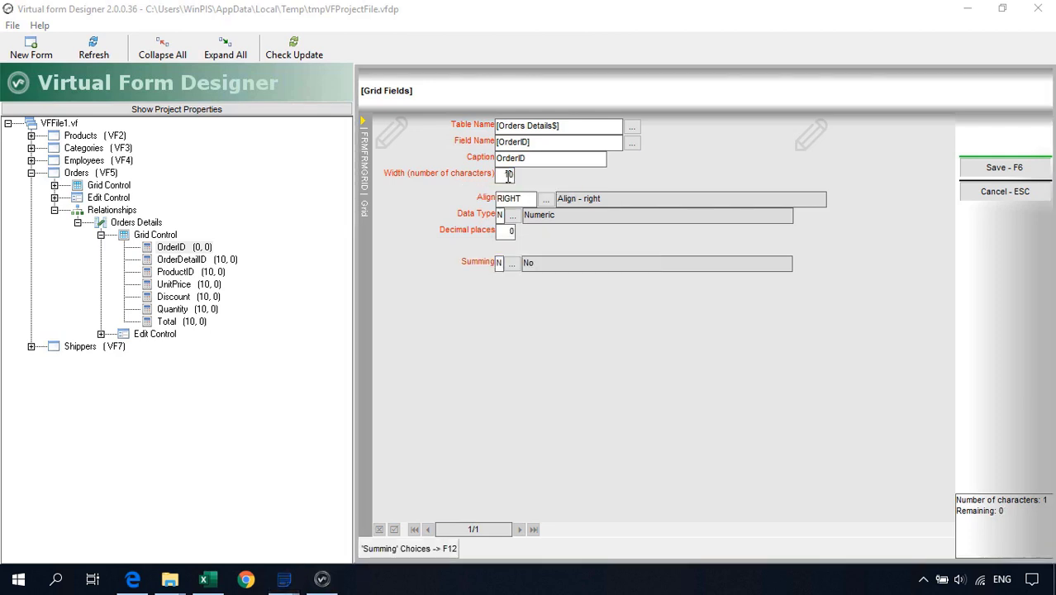
{"action": "key", "text": "F6"}
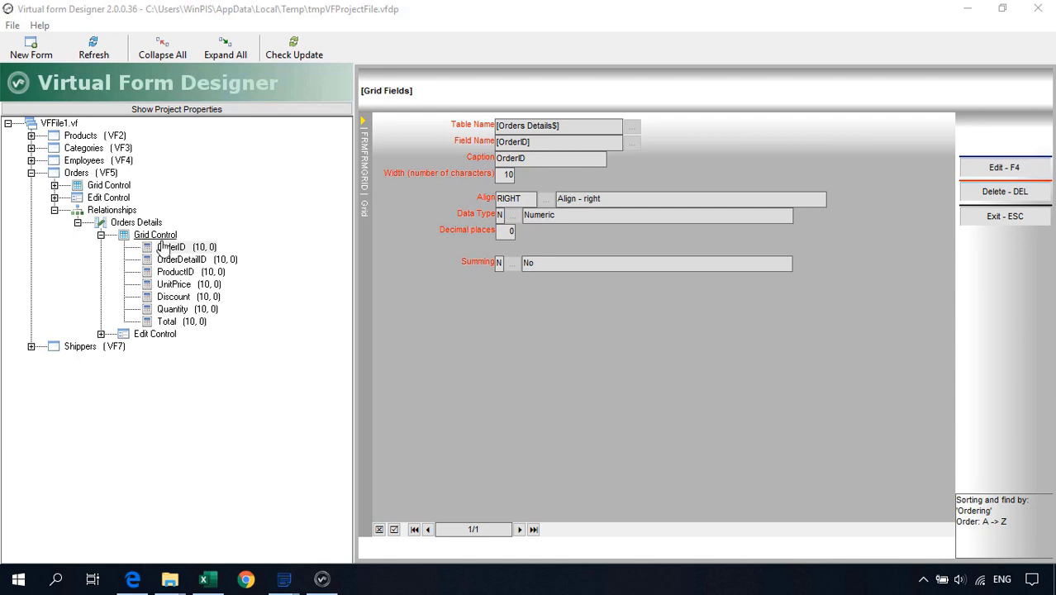
Set the UnitPrice column in the Orders Details grid to 2 decimal places and save it
{"action": "left_click", "coordinate": [177, 285]}
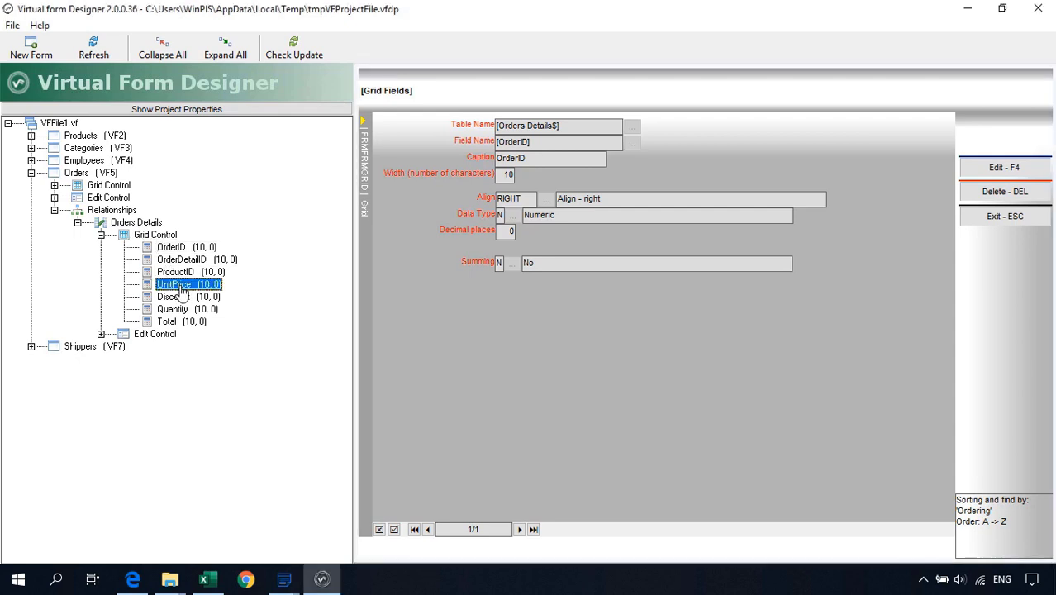
{"action": "key", "text": "F4"}
{"action": "left_click", "coordinate": [505, 232]}
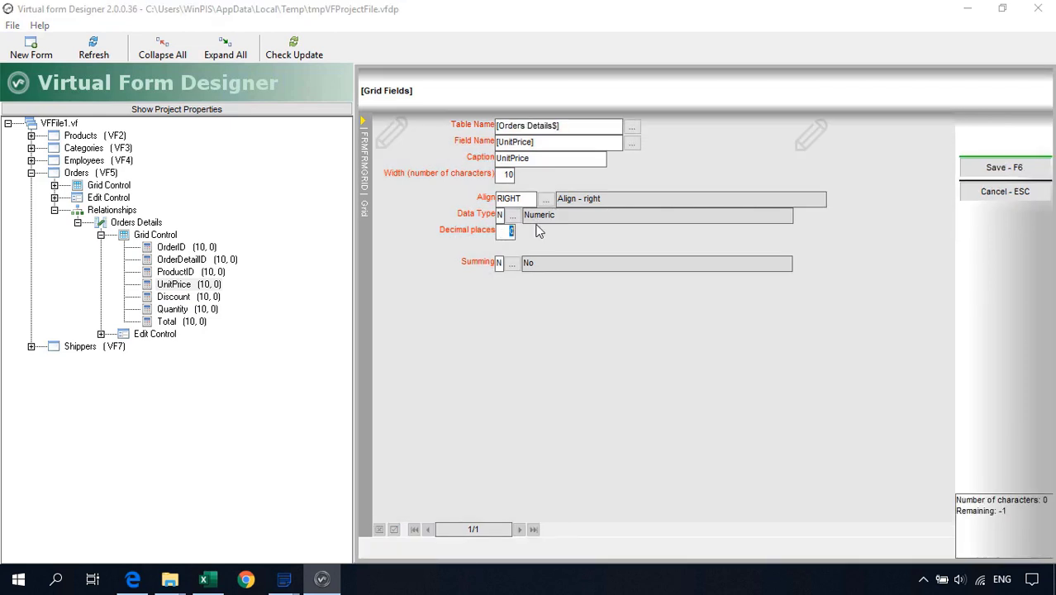
{"action": "left_click", "coordinate": [974, 170]}
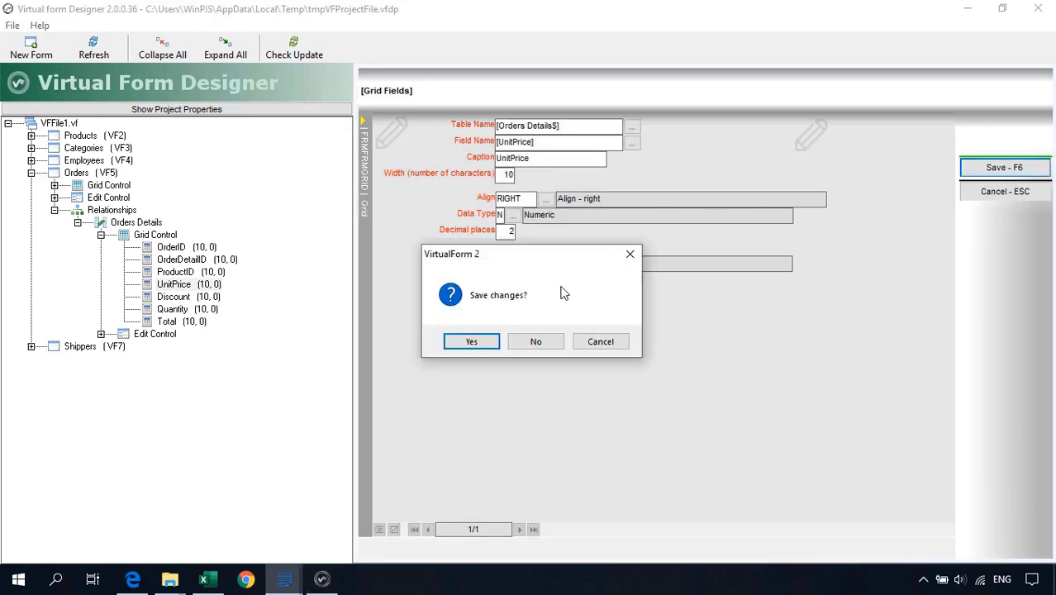
{"action": "left_click", "coordinate": [461, 342]}
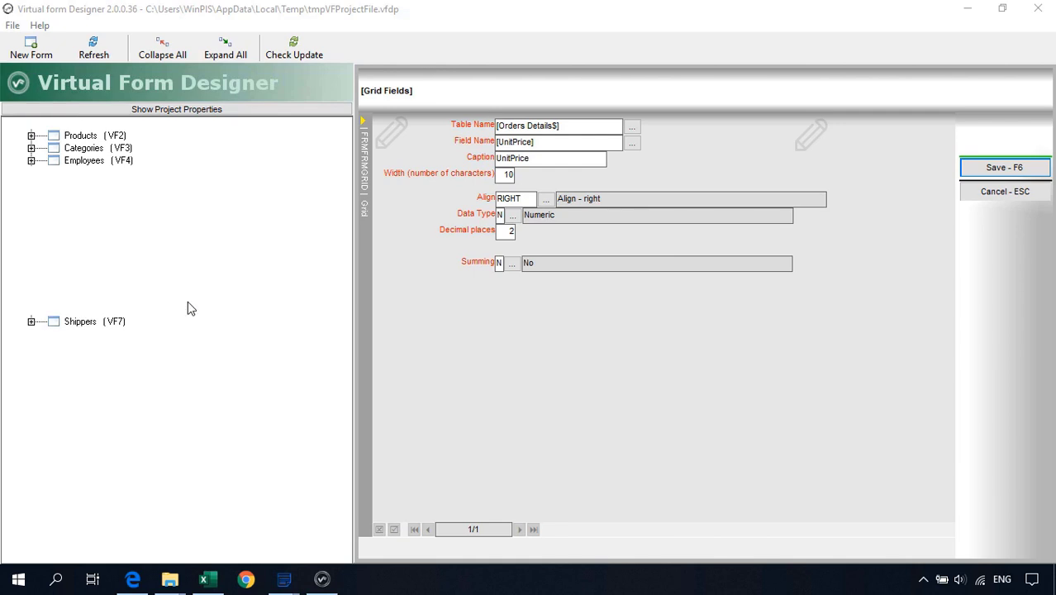
Set the Discount column in the Orders Details grid to 2 decimal places and save it
{"action": "left_click", "coordinate": [188, 297]}
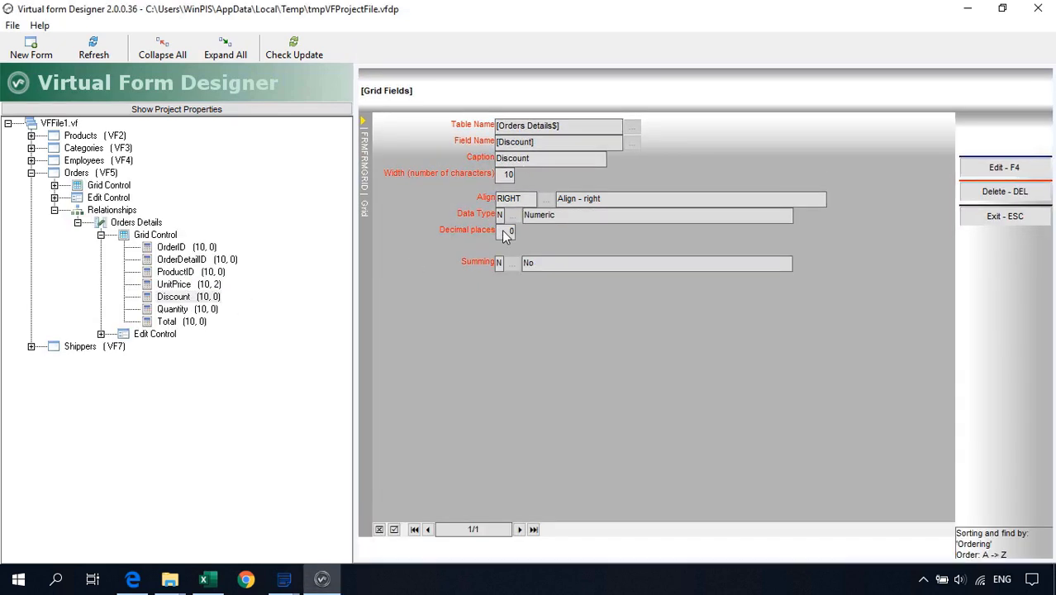
{"action": "key", "text": "F4"}
{"action": "left_click", "coordinate": [510, 232]}
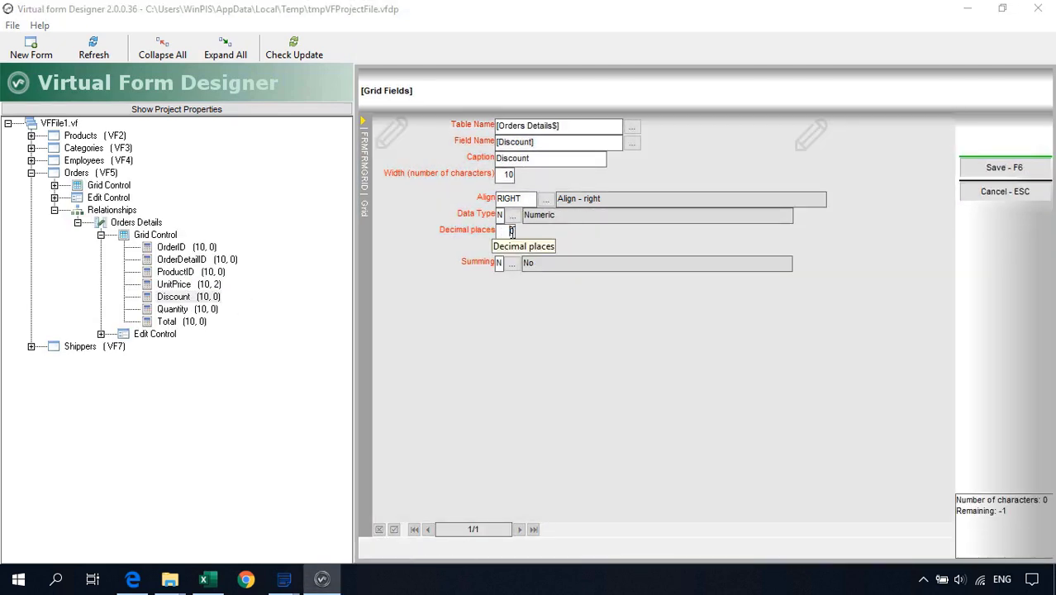
{"action": "key", "text": "BackSpace"}
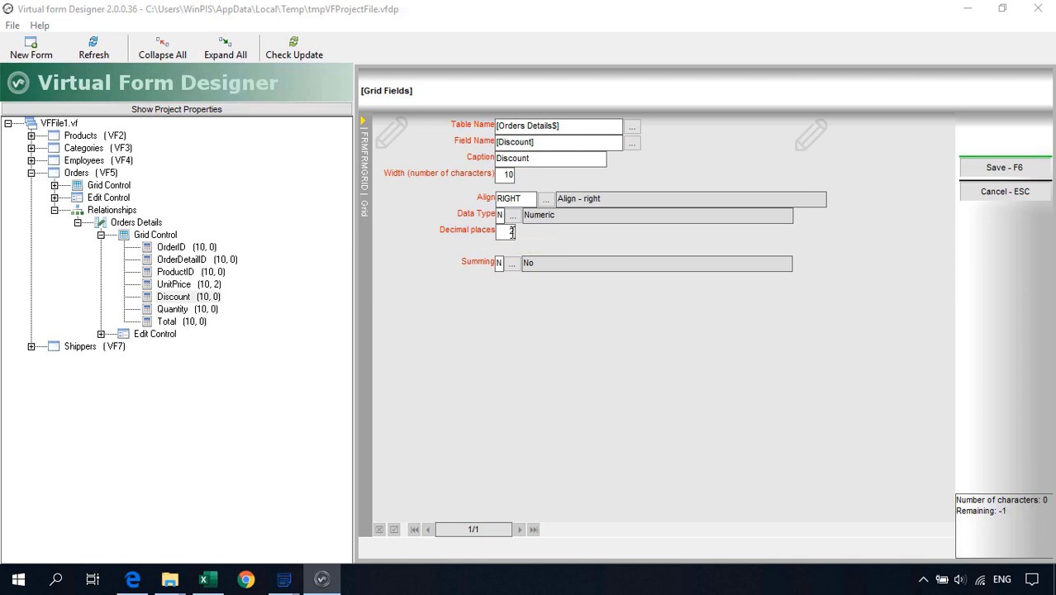
{"action": "type", "text": "2"}
{"action": "key", "text": "Tab"}
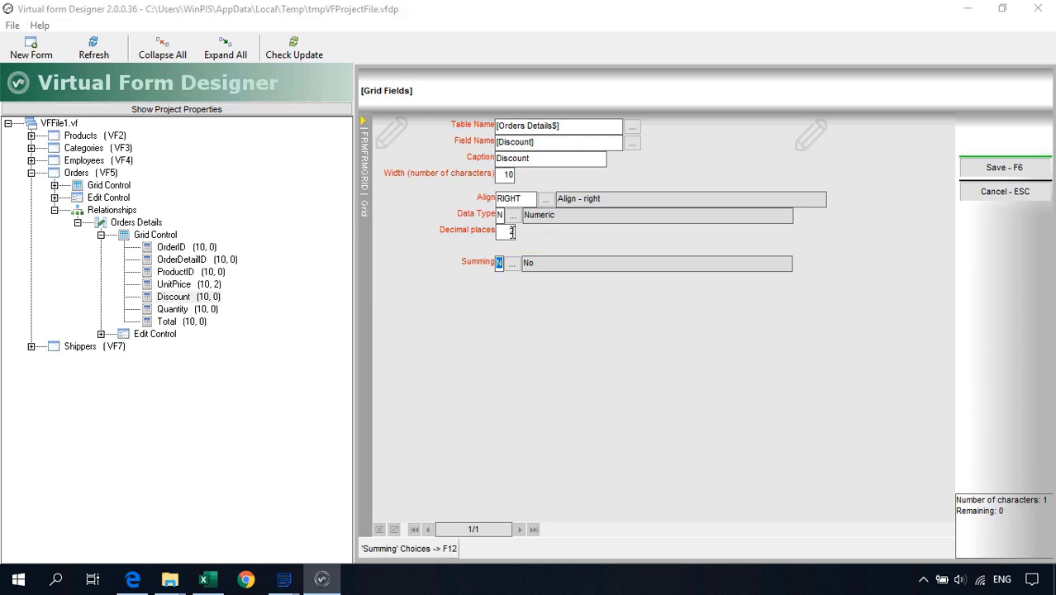
Set the Quantity column in the Orders Details grid to 2 decimal places and save it
{"action": "left_click", "coordinate": [175, 310]}
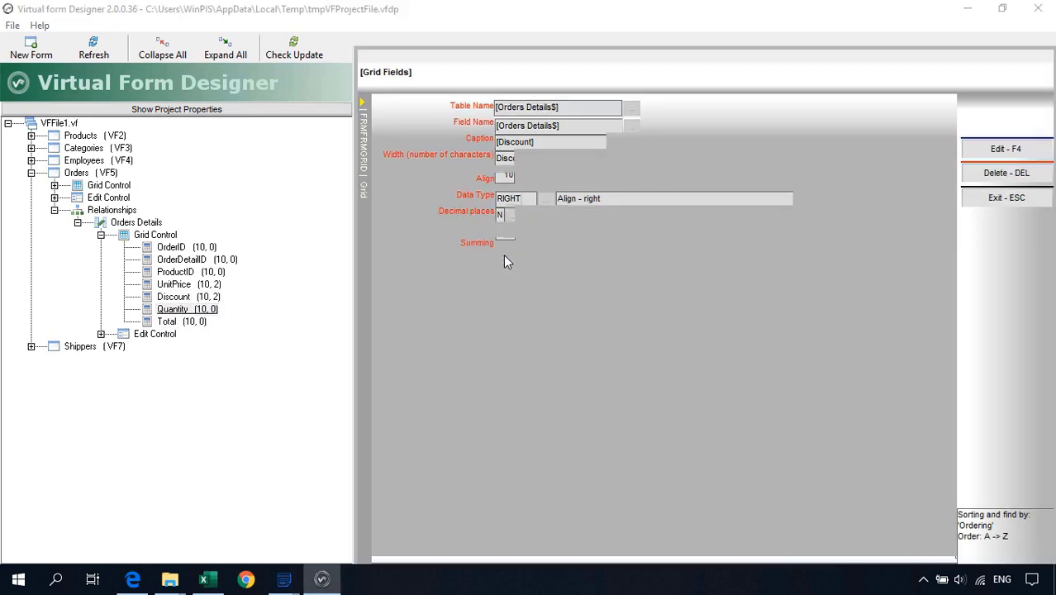
{"action": "key", "text": "F4"}
{"action": "left_click", "coordinate": [506, 233]}
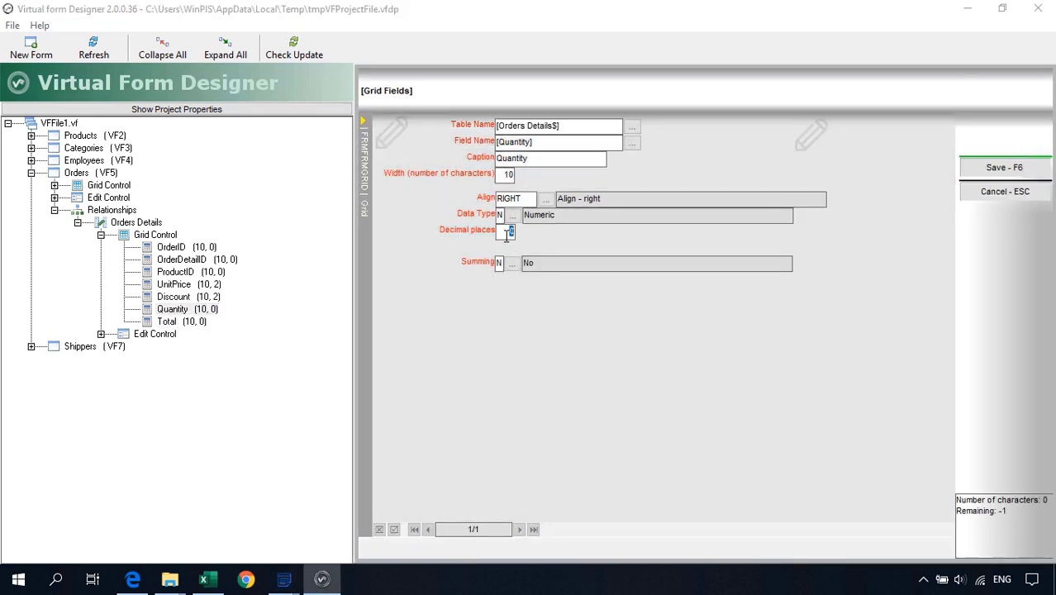
{"action": "type", "text": "2"}
{"action": "key", "text": "Escape"}
{"action": "key", "text": "Escape"}
{"action": "key", "text": "F6"}
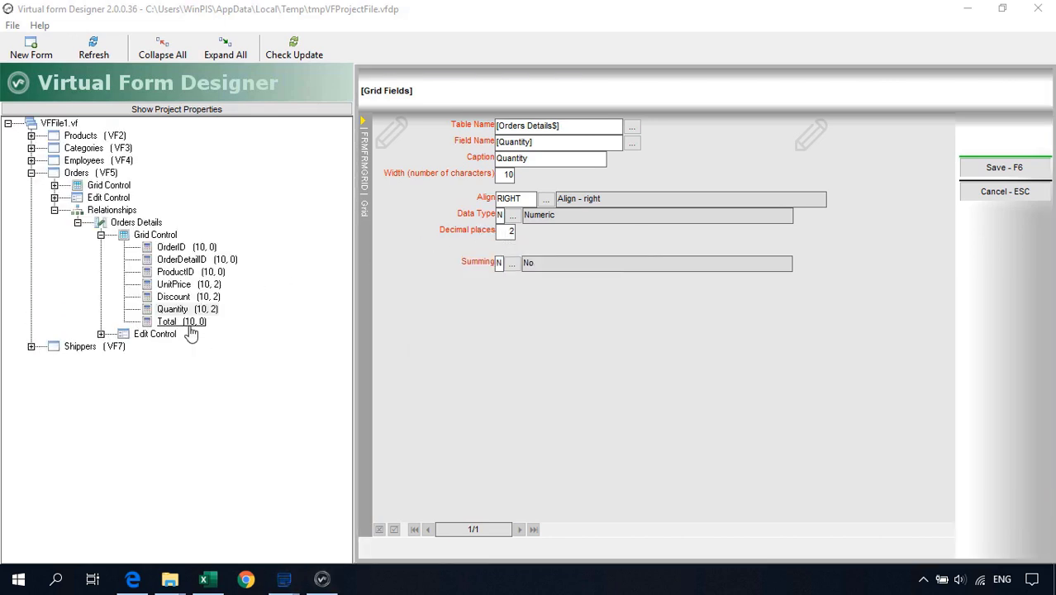
Set the Total column in the Orders Details grid to 2 decimal places and save it
{"action": "left_click", "coordinate": [182, 321]}
{"action": "left_click", "coordinate": [510, 235]}
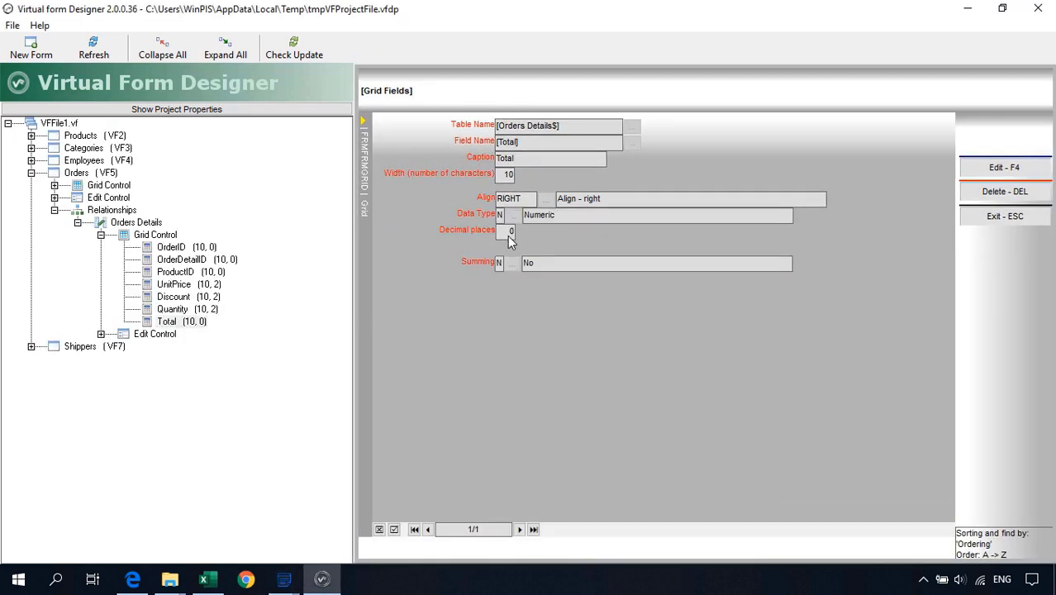
{"action": "key", "text": "F4"}
{"action": "left_click", "coordinate": [509, 232]}
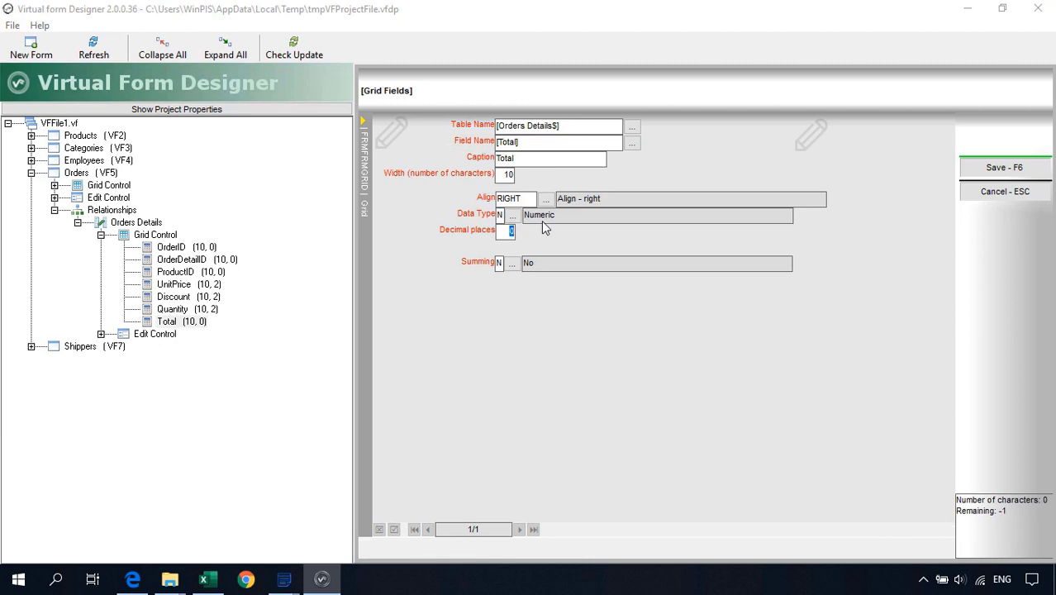
{"action": "type", "text": "2"}
{"action": "key", "text": "Tab"}
{"action": "key", "text": "Escape"}
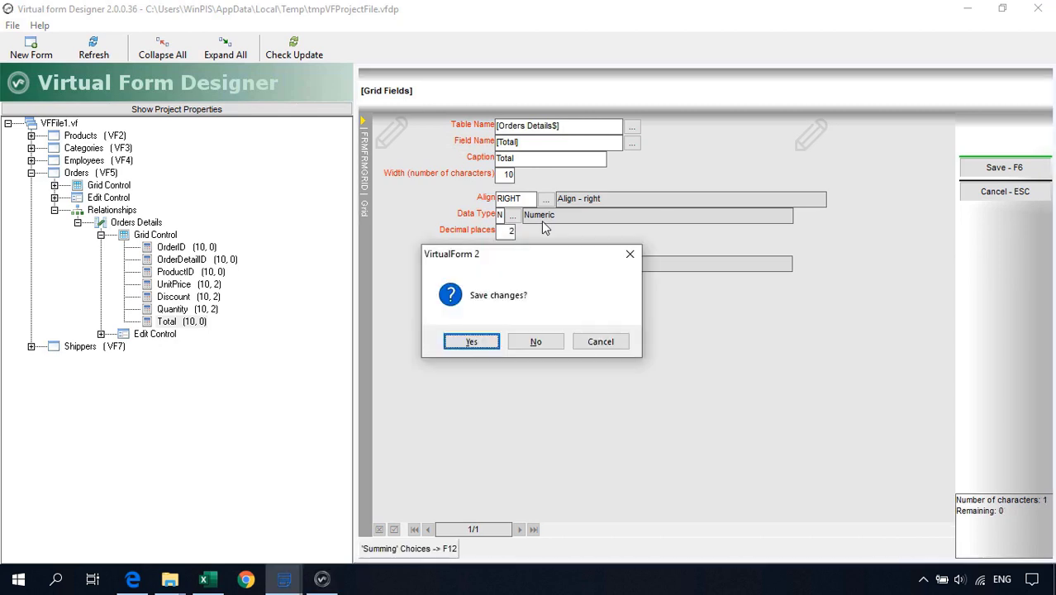
{"action": "key", "text": "Escape"}
{"action": "key", "text": "F6"}
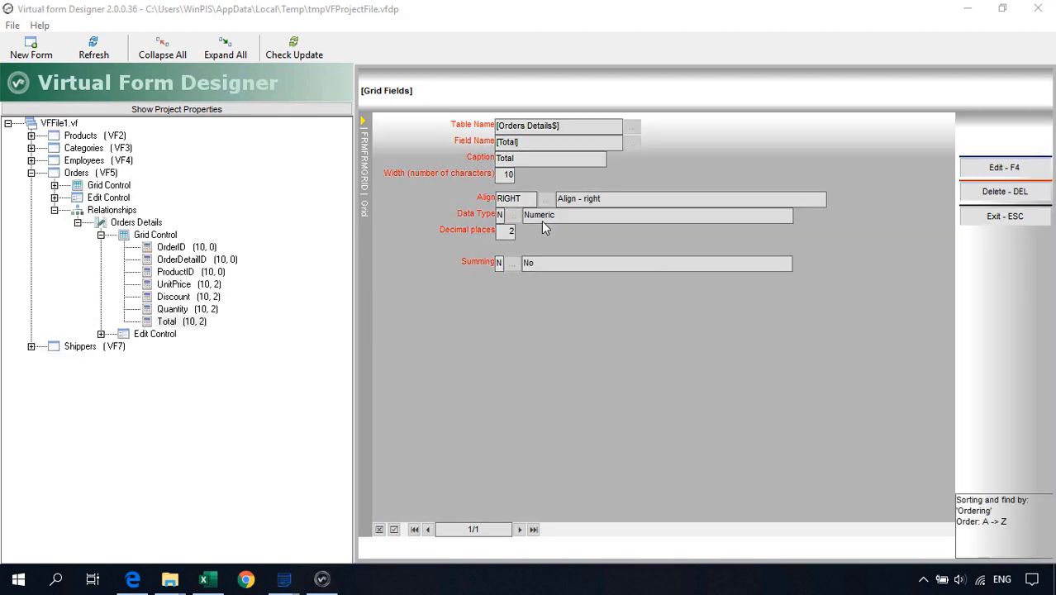
Set the number of decimals to 2 for UnitPrice in the Orders Details edit control and save the change
{"action": "left_click", "coordinate": [101, 334]}
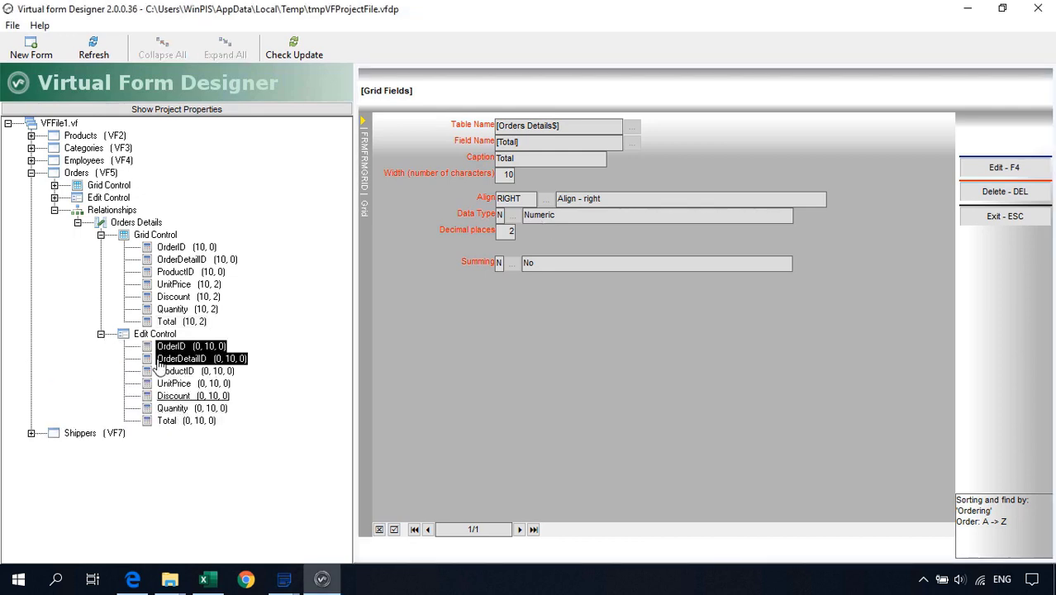
{"action": "left_click", "coordinate": [174, 383]}
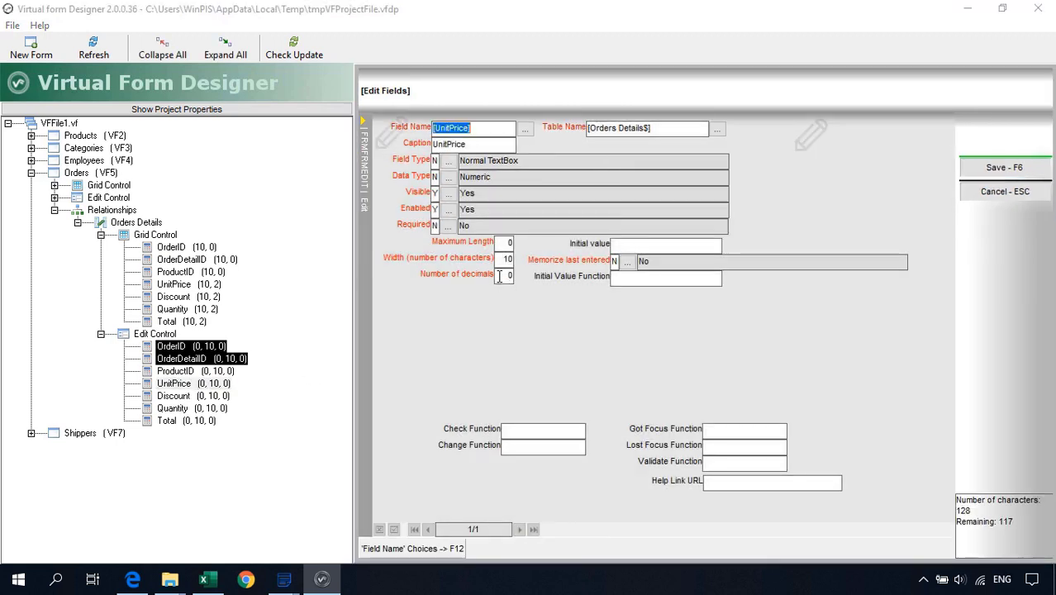
{"action": "left_click", "coordinate": [503, 276]}
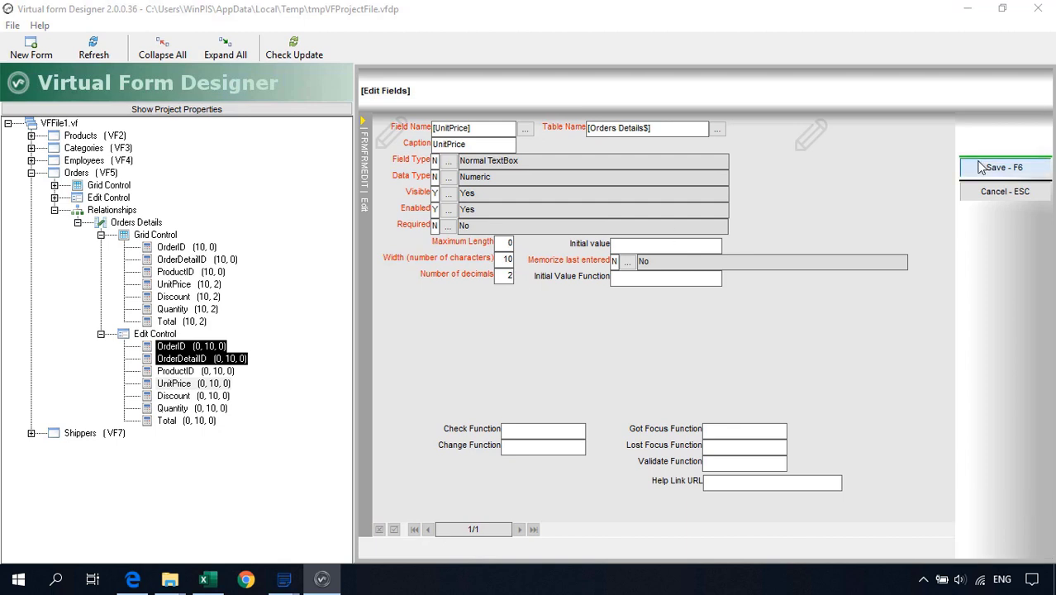
{"action": "left_click", "coordinate": [1004, 167]}
{"action": "left_click", "coordinate": [473, 342]}
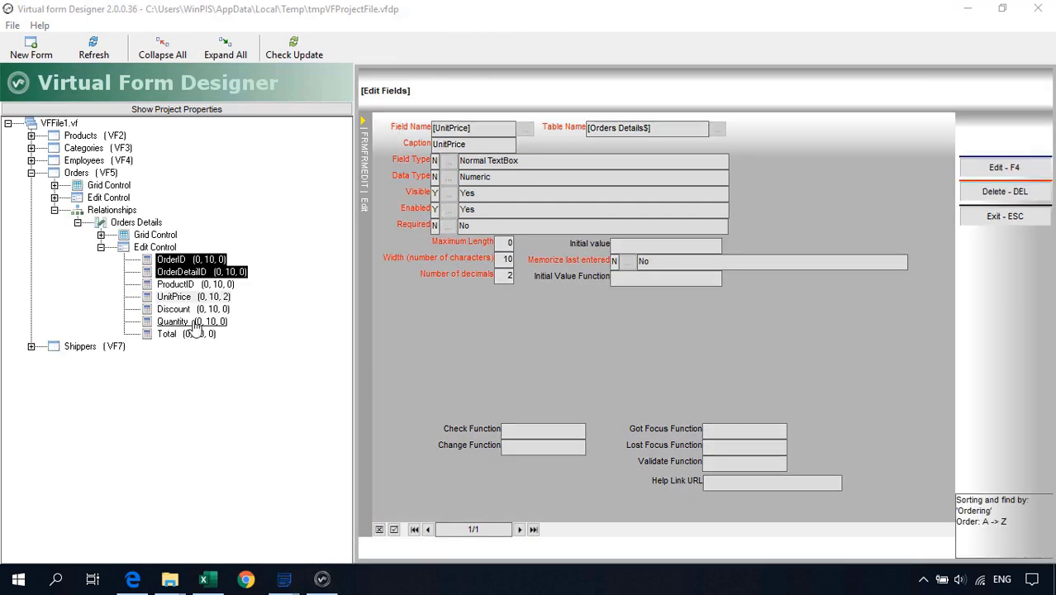
Set the number of decimals to 2 for Discount in the Orders Details edit control and save the change
{"action": "left_click", "coordinate": [173, 309]}
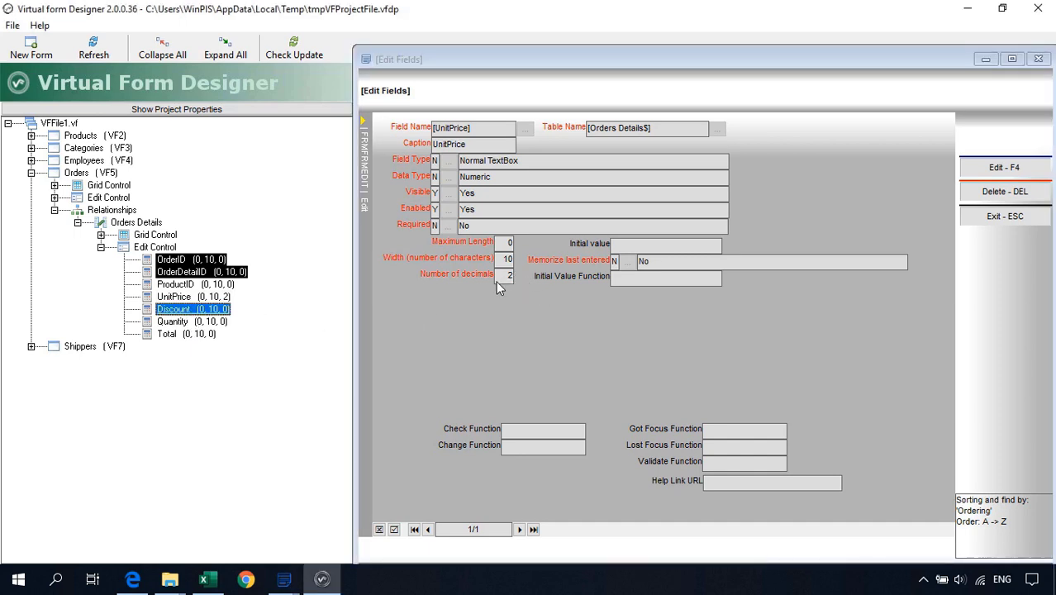
{"action": "key", "text": "F4"}
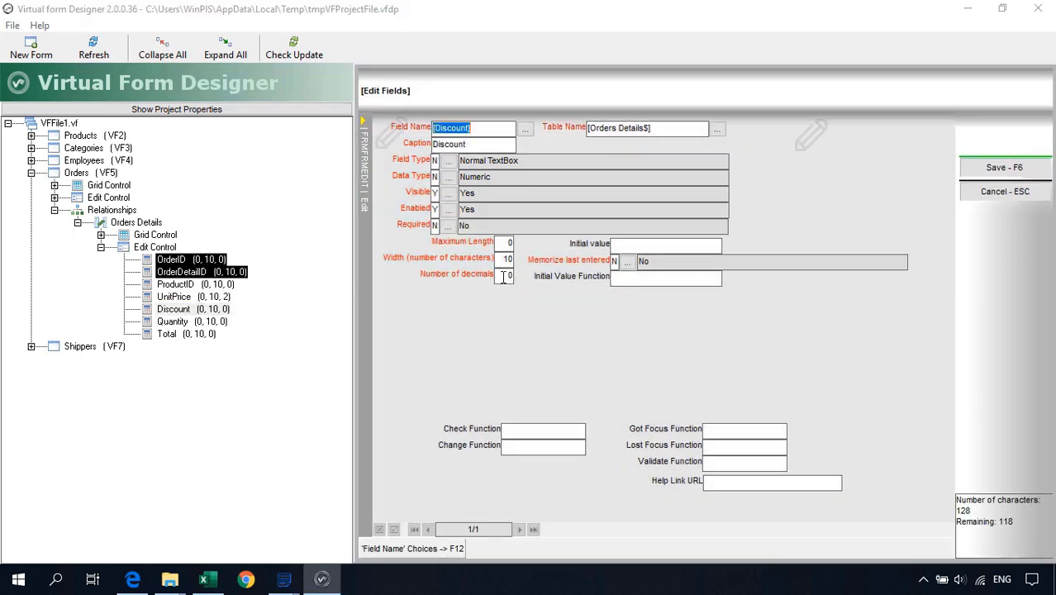
{"action": "left_click", "coordinate": [502, 277]}
{"action": "type", "text": "2"}
{"action": "left_click", "coordinate": [976, 167]}
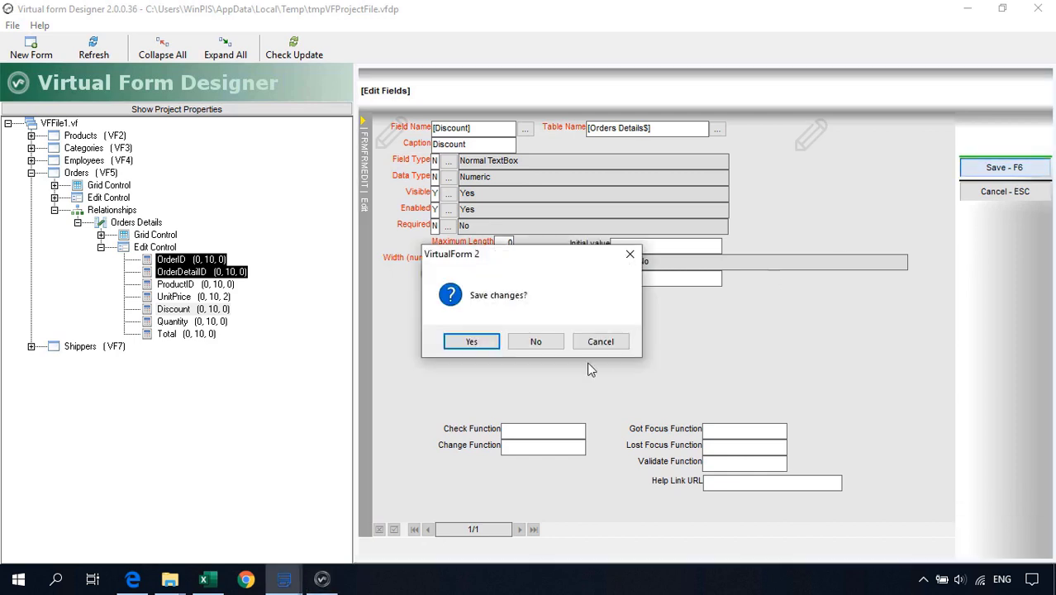
{"action": "left_click", "coordinate": [473, 342]}
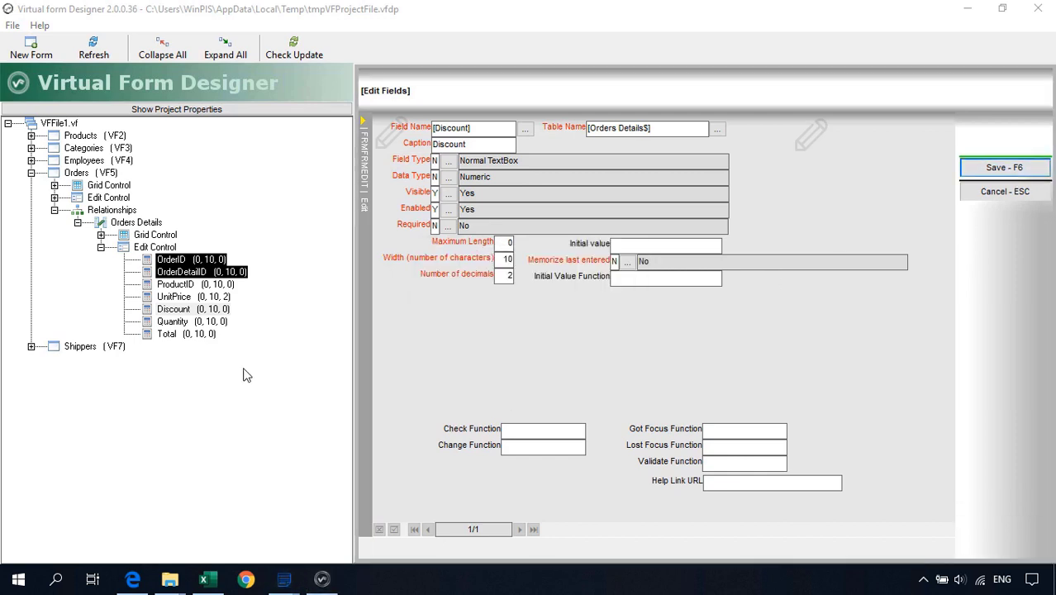
Set the number of decimals to 2 for Quantity in the Orders Details edit control and save the change
{"action": "left_click", "coordinate": [177, 323]}
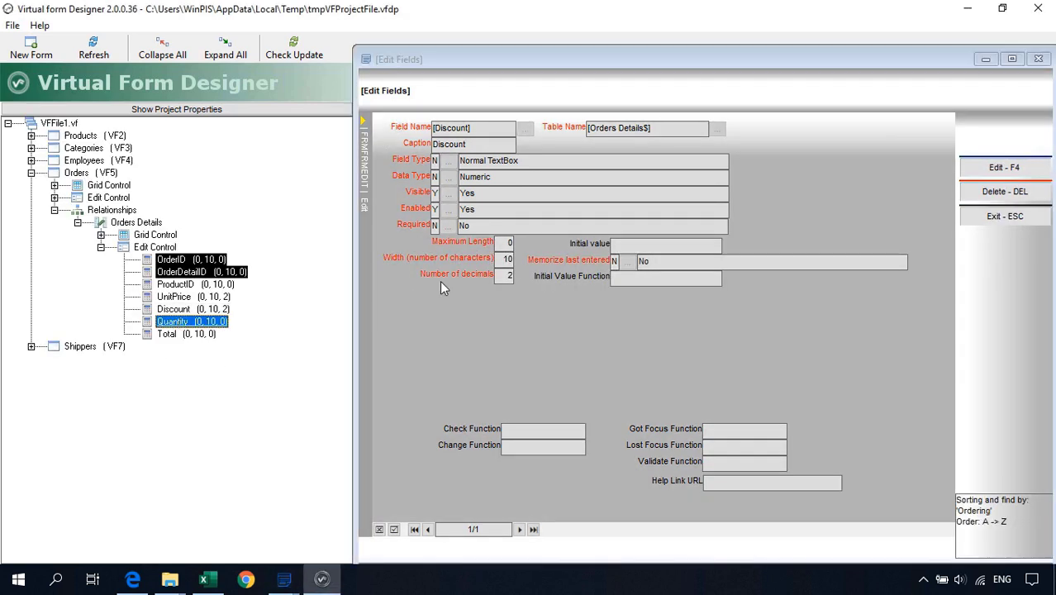
{"action": "key", "text": "F4"}
{"action": "left_click", "coordinate": [506, 276]}
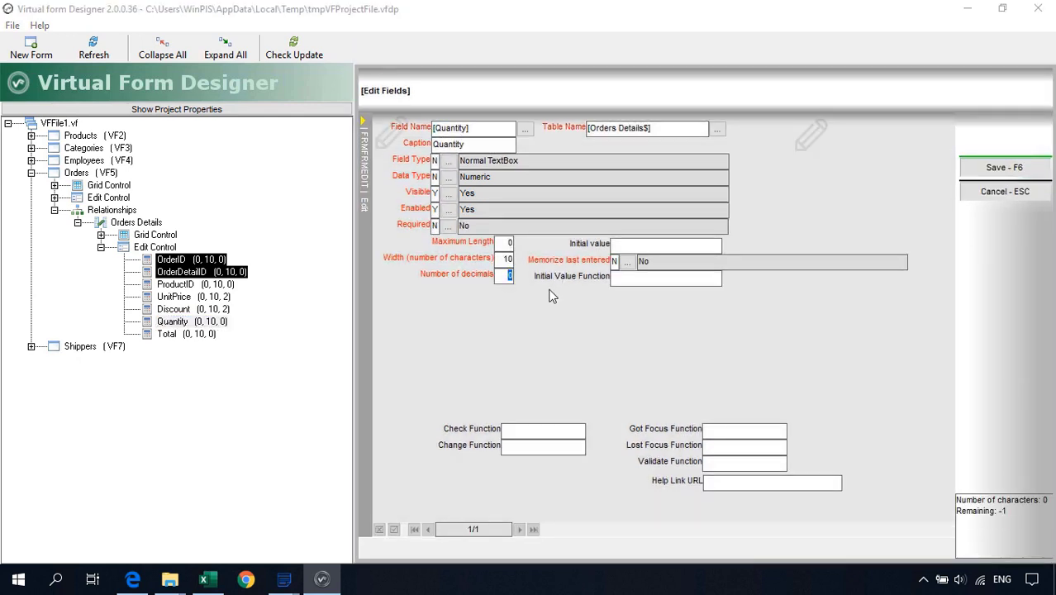
{"action": "left_click", "coordinate": [980, 192]}
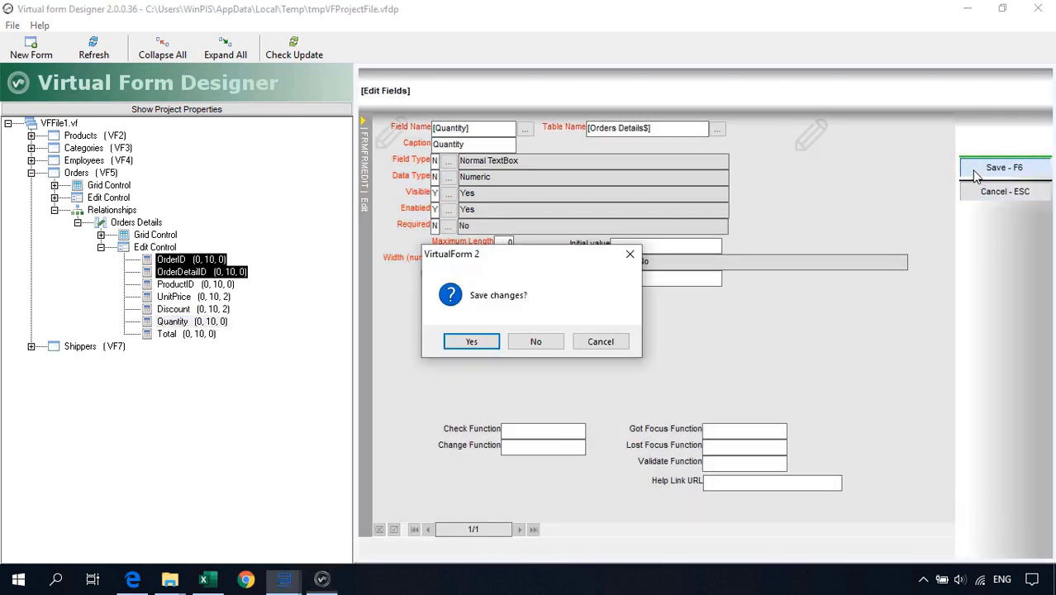
{"action": "left_click", "coordinate": [472, 342]}
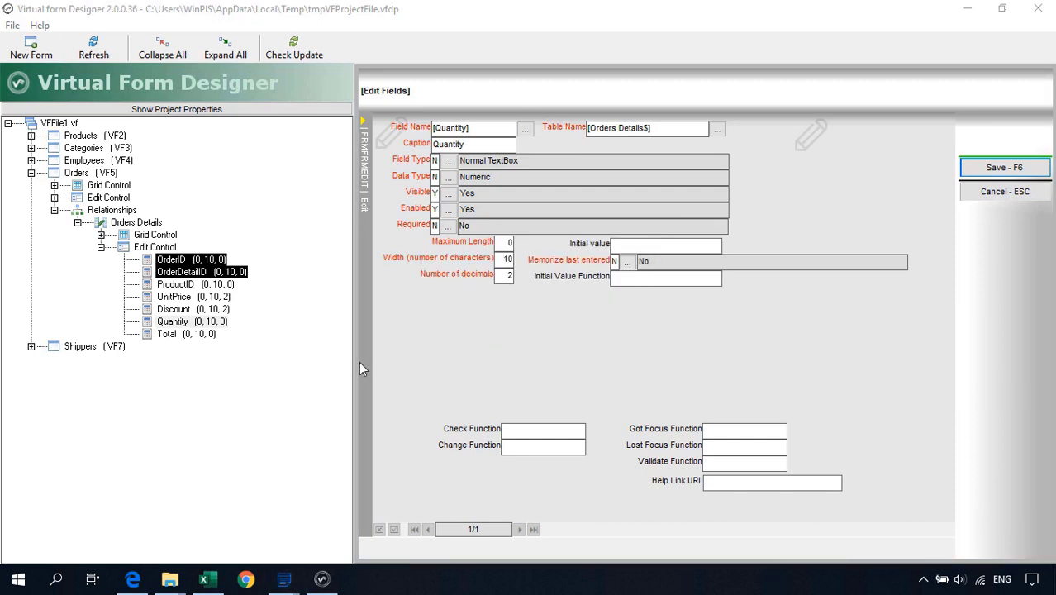
Set the number of decimals to 2 for Total in the Orders Details edit control and save the change
{"action": "left_click", "coordinate": [168, 335]}
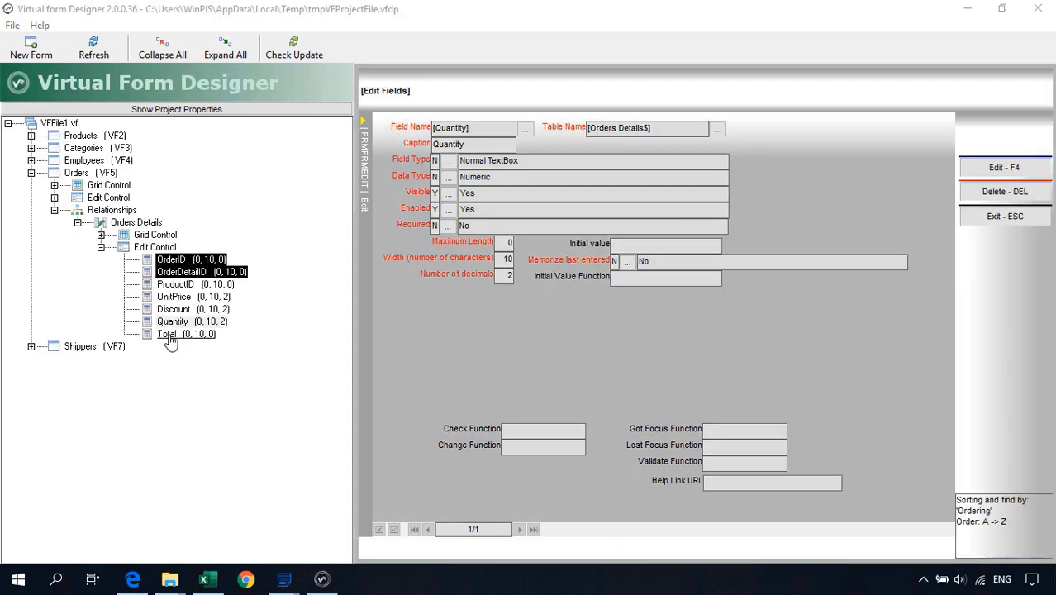
{"action": "left_click", "coordinate": [502, 274]}
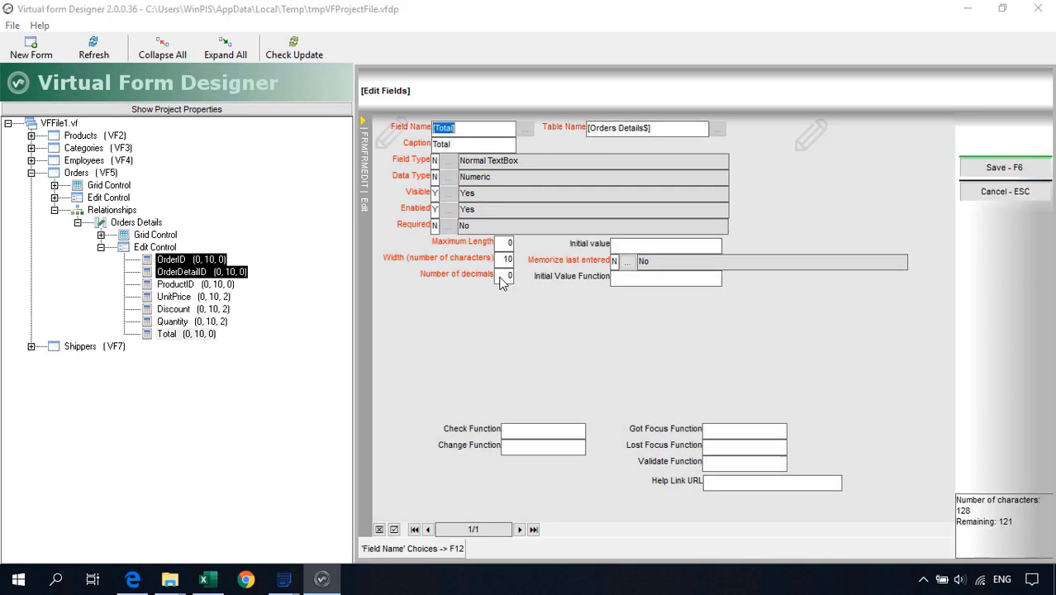
{"action": "type", "text": "2"}
{"action": "key", "text": "Tab"}
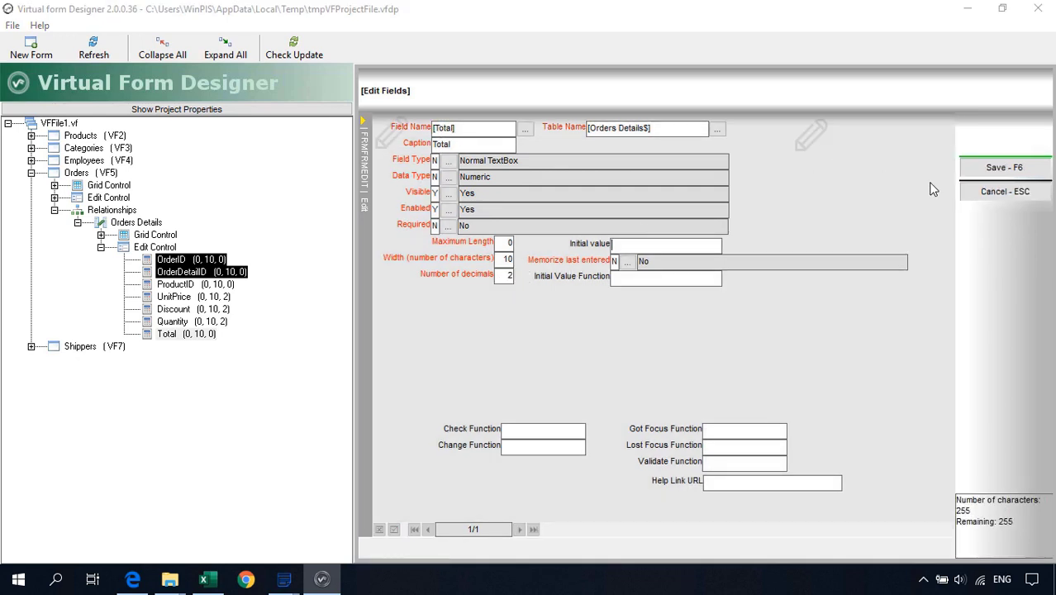
{"action": "left_click", "coordinate": [1002, 169]}
{"action": "left_click", "coordinate": [453, 347]}
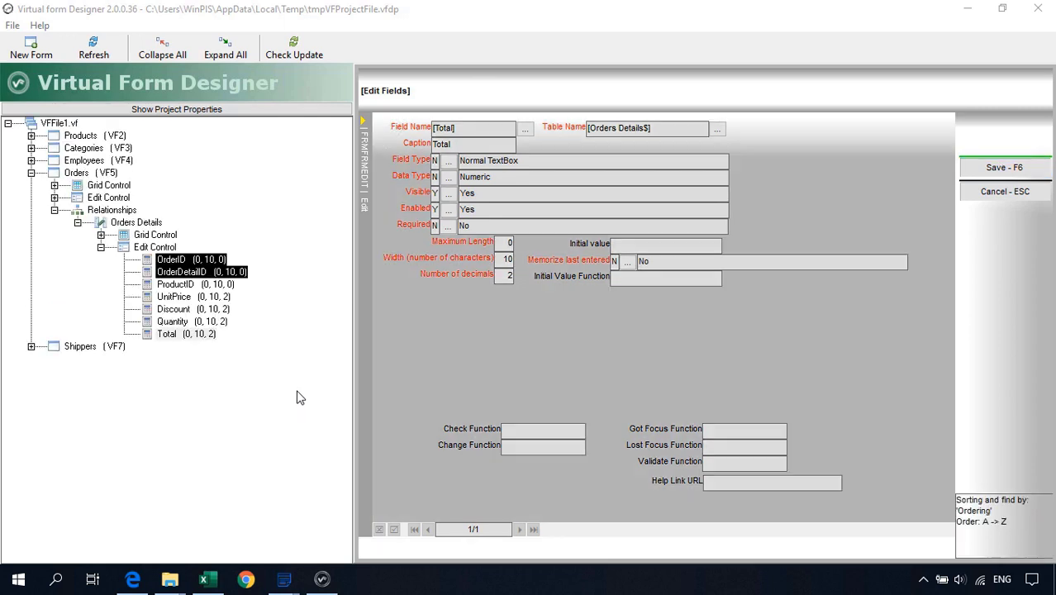
Close the designer, reopen the Orders form and show the Orders Details records for OrderID 11
{"action": "left_click", "coordinate": [1037, 9]}
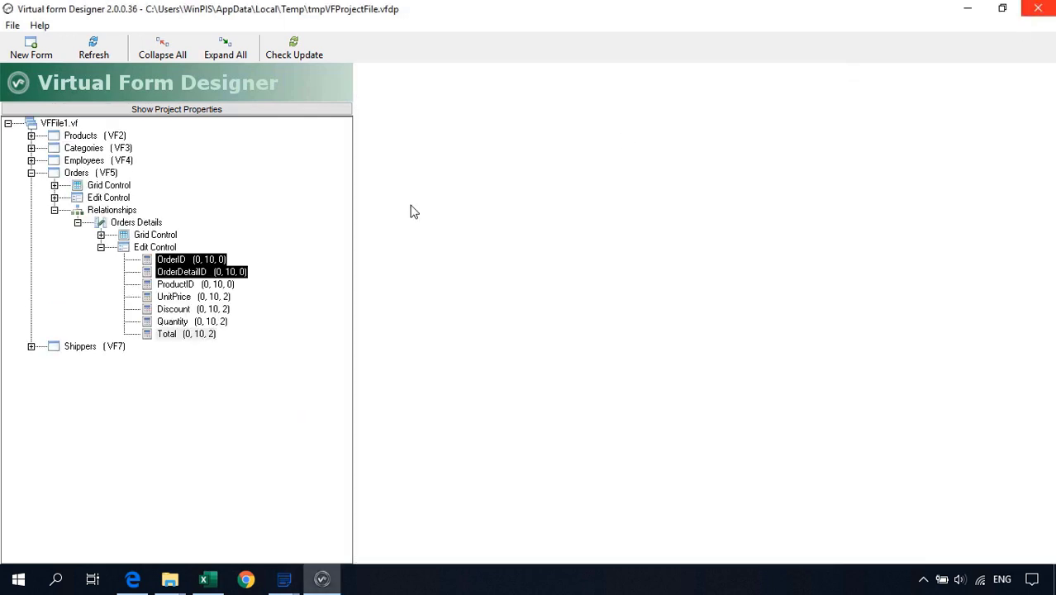
{"action": "left_click", "coordinate": [1012, 262]}
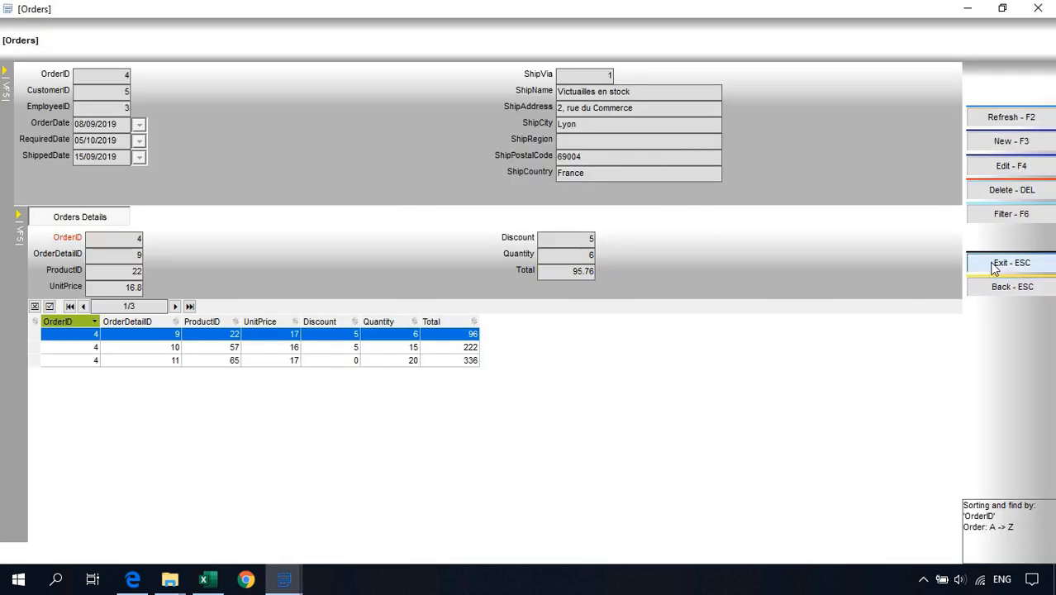
{"action": "double_click", "coordinate": [355, 201]}
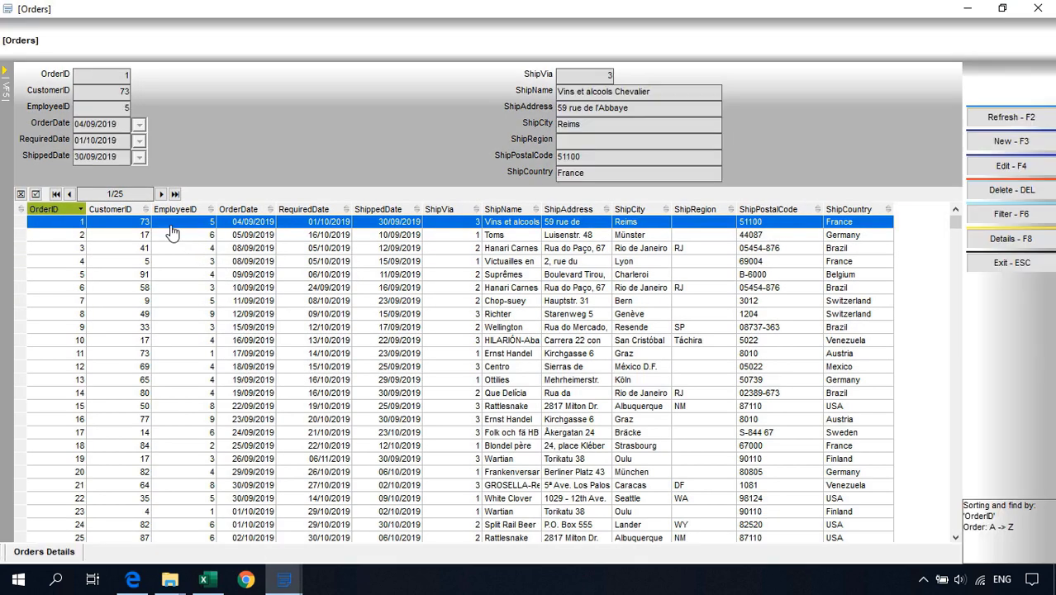
{"action": "left_click", "coordinate": [169, 274]}
{"action": "left_click", "coordinate": [144, 354]}
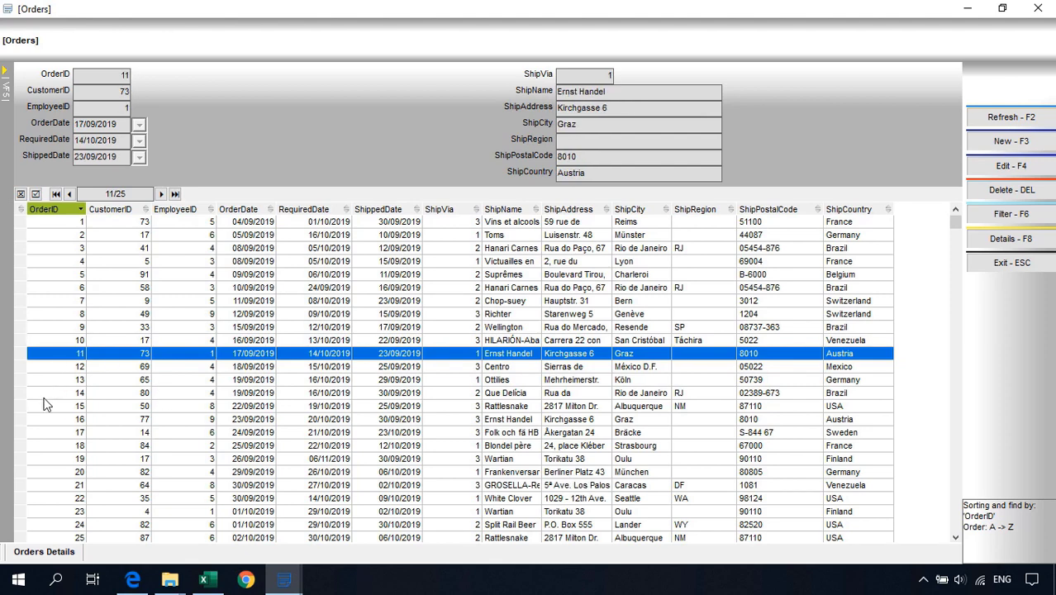
{"action": "left_click", "coordinate": [31, 555]}
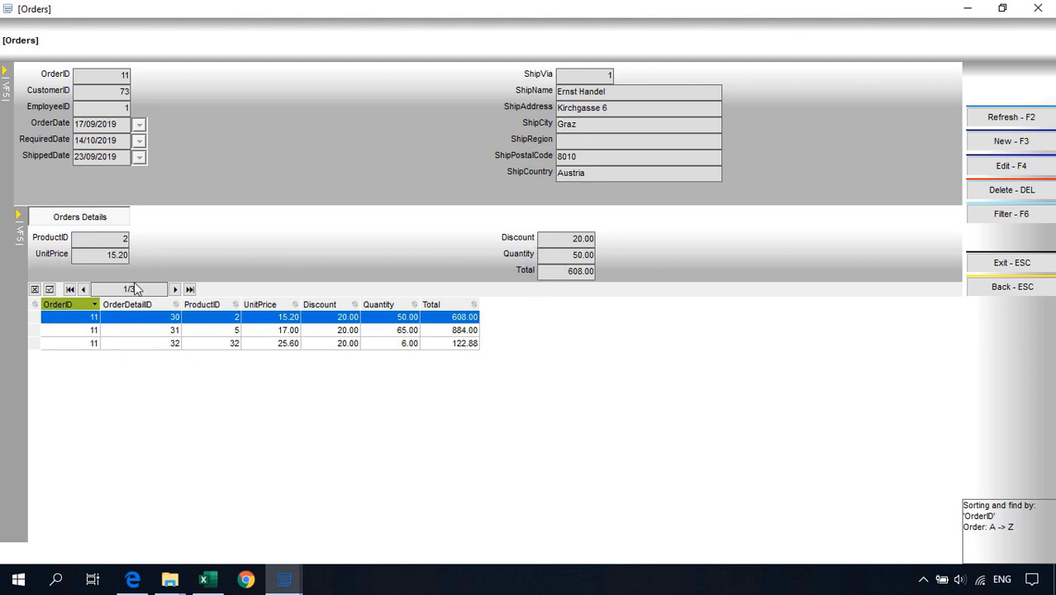
Change the field type of ProductID in the Orders Details edit control to Lookup Form
{"action": "right_click", "coordinate": [58, 242]}
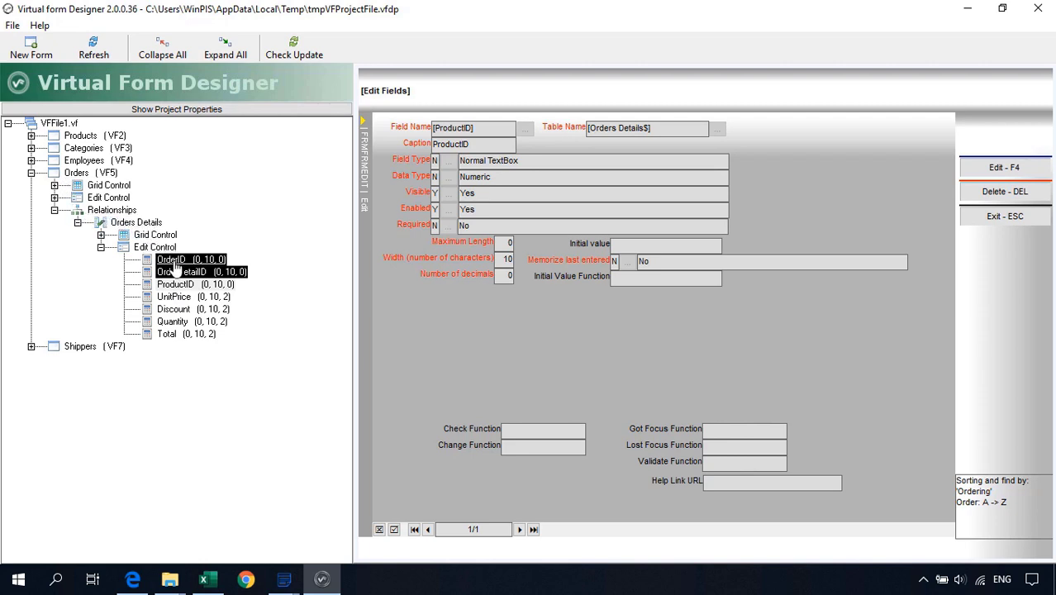
{"action": "left_click", "coordinate": [191, 285]}
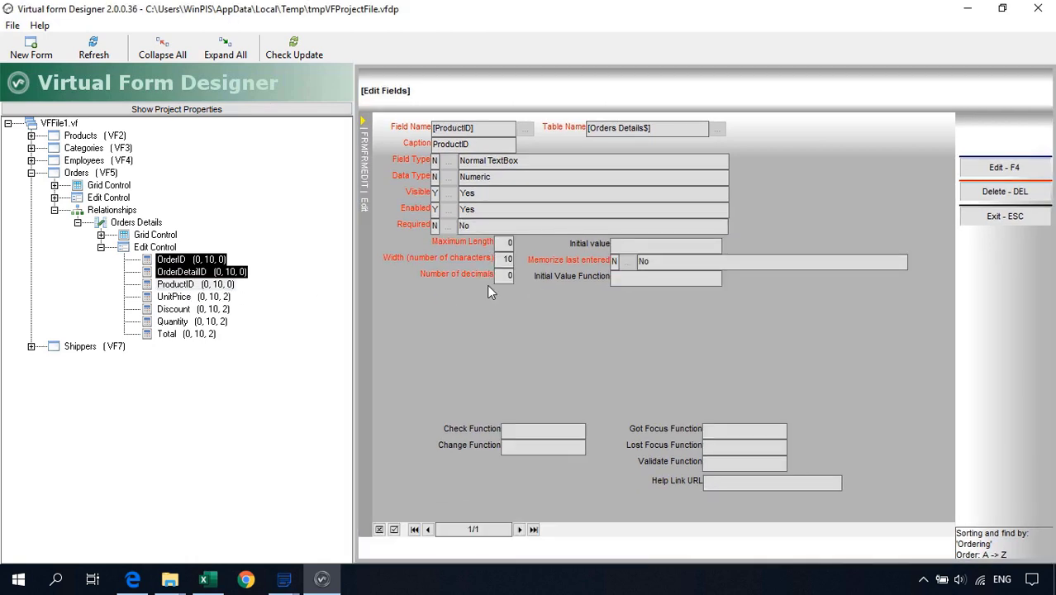
{"action": "key", "text": "F4"}
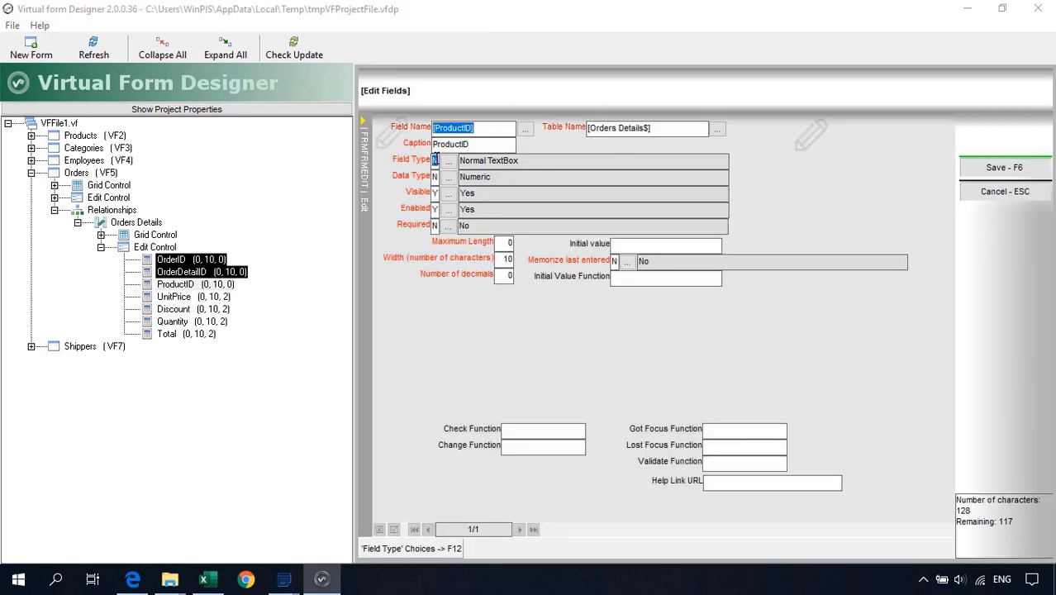
{"action": "key", "text": "F12"}
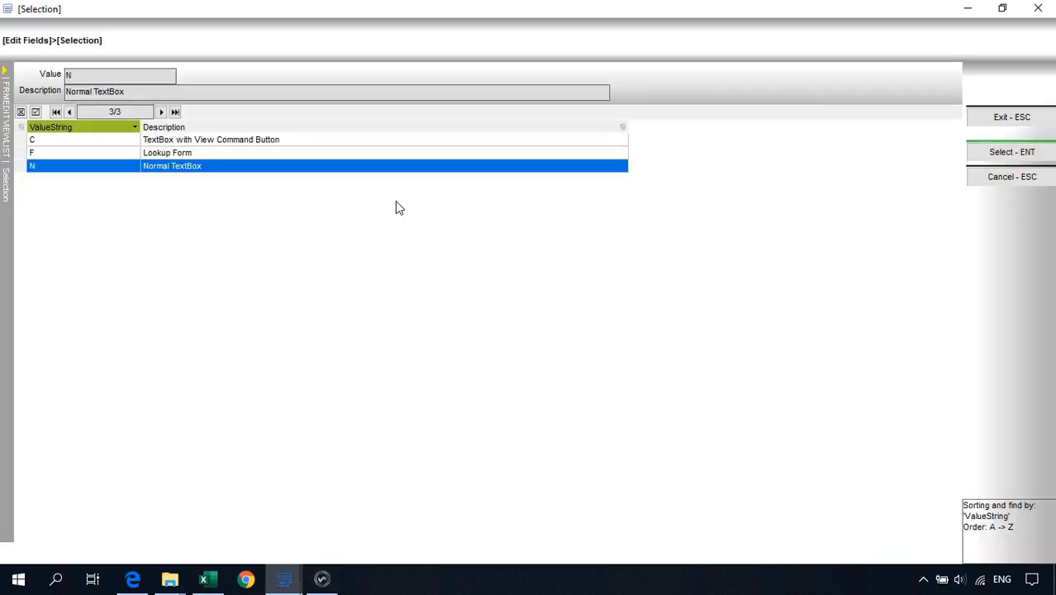
{"action": "left_click", "coordinate": [206, 154]}
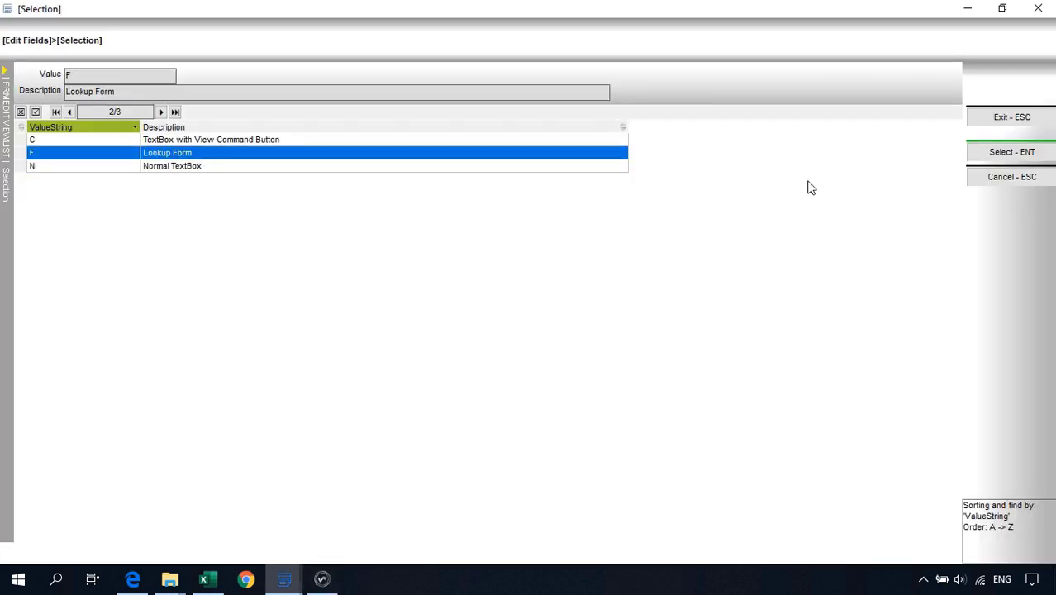
{"action": "left_click", "coordinate": [988, 152]}
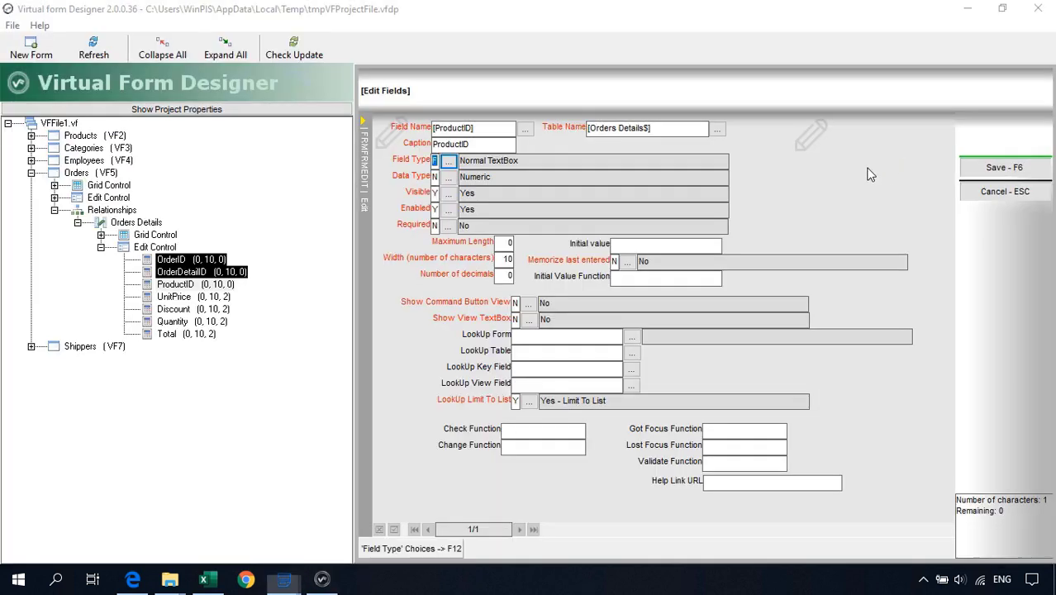
Enable the command button view and view textbox for ProductID and choose the Products form (VF2) as its lookup form
{"action": "left_click", "coordinate": [515, 302]}
{"action": "type", "text": "Y"}
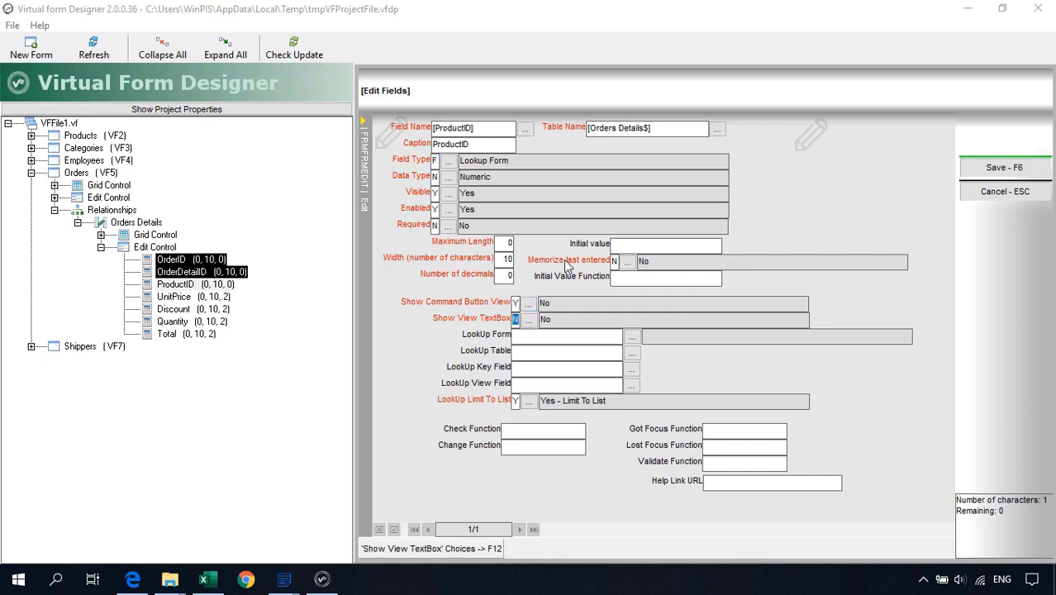
{"action": "type", "text": "Y"}
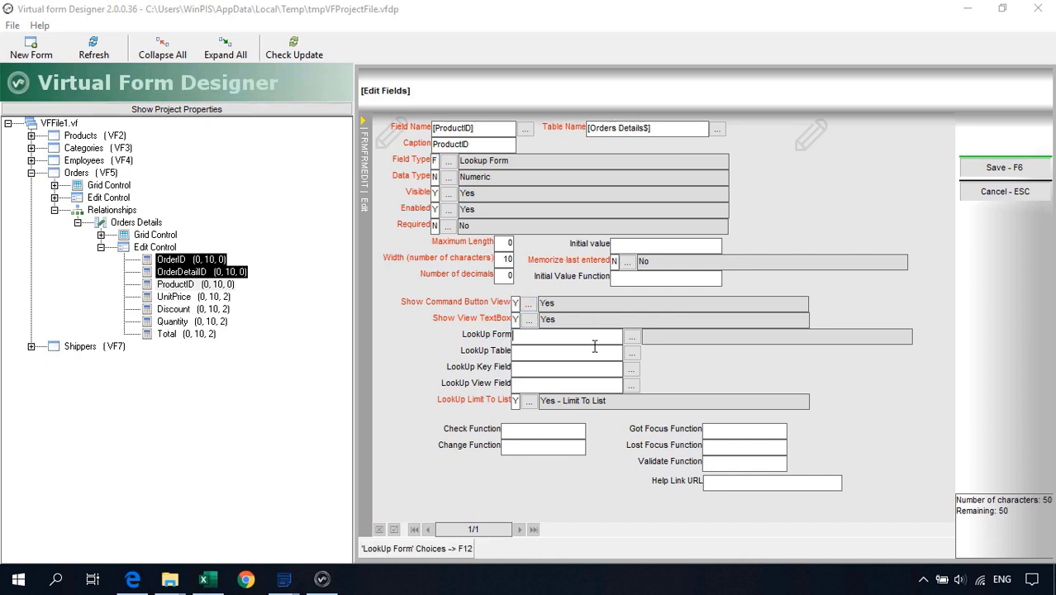
{"action": "left_click", "coordinate": [631, 336]}
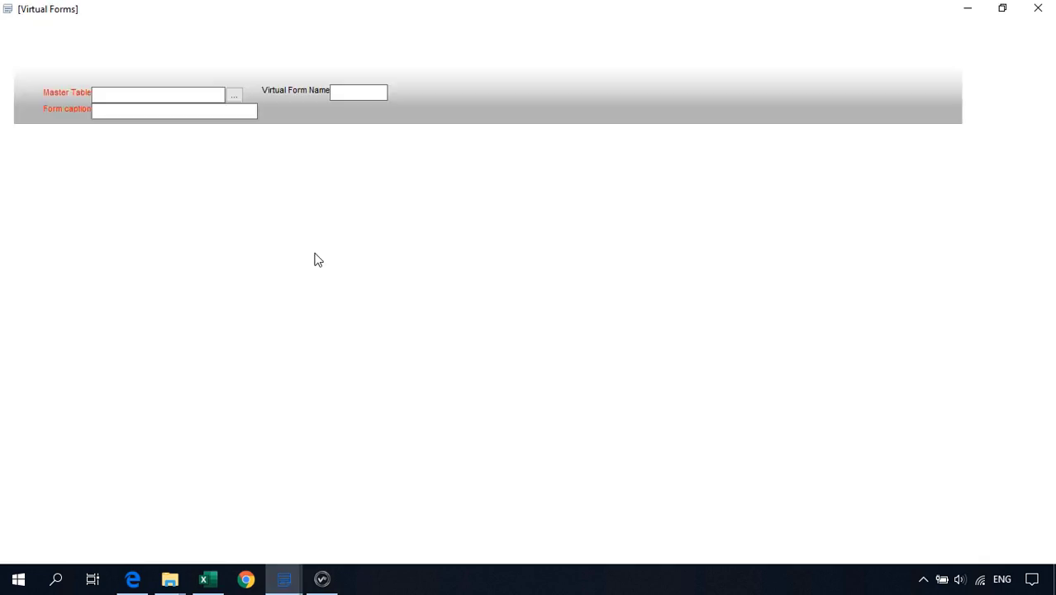
{"action": "key", "text": "Return"}
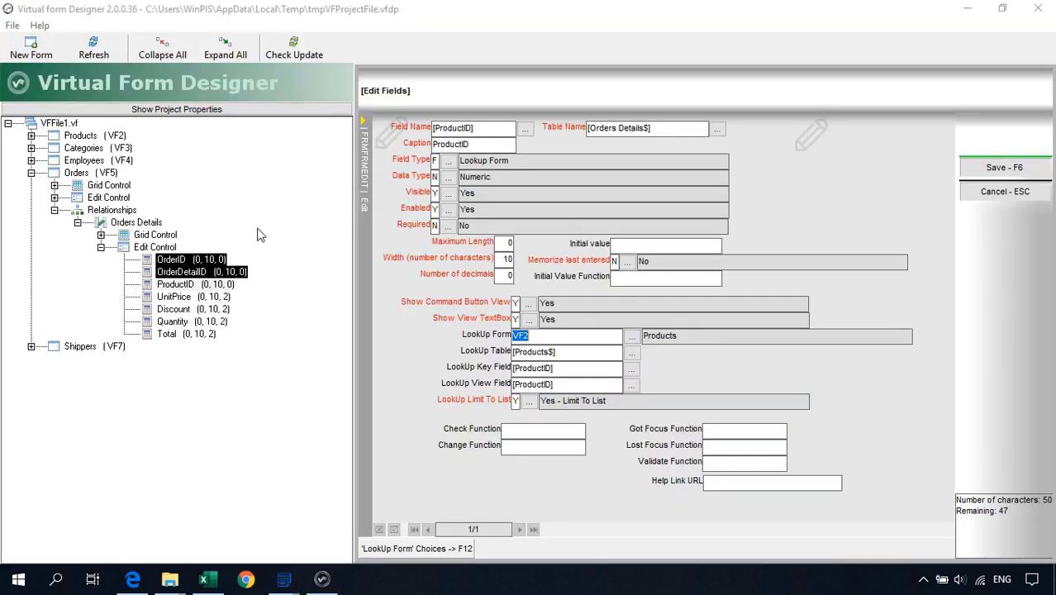
{"action": "key", "text": "Tab"}
{"action": "key", "text": "Tab"}
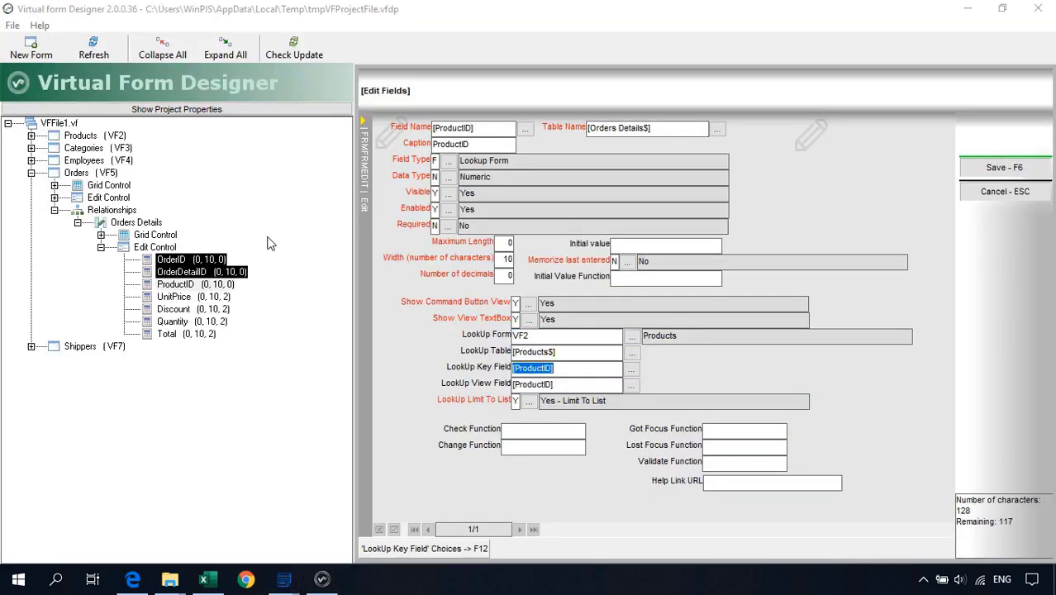
{"action": "key", "text": "Tab"}
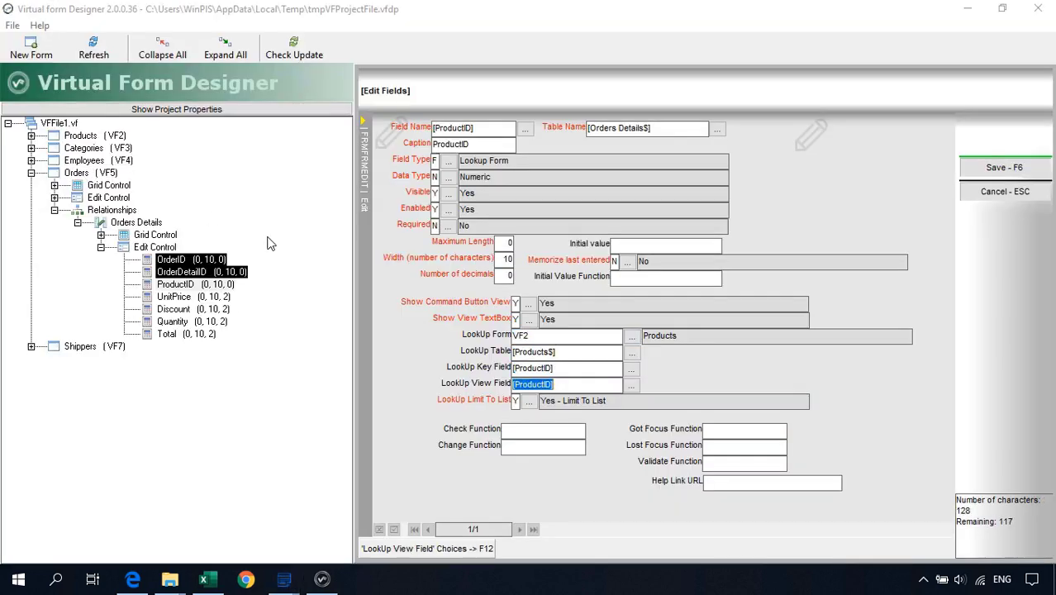
Set the ProductID lookup view field to [ProductName] and save the field changes
{"action": "left_click", "coordinate": [632, 390]}
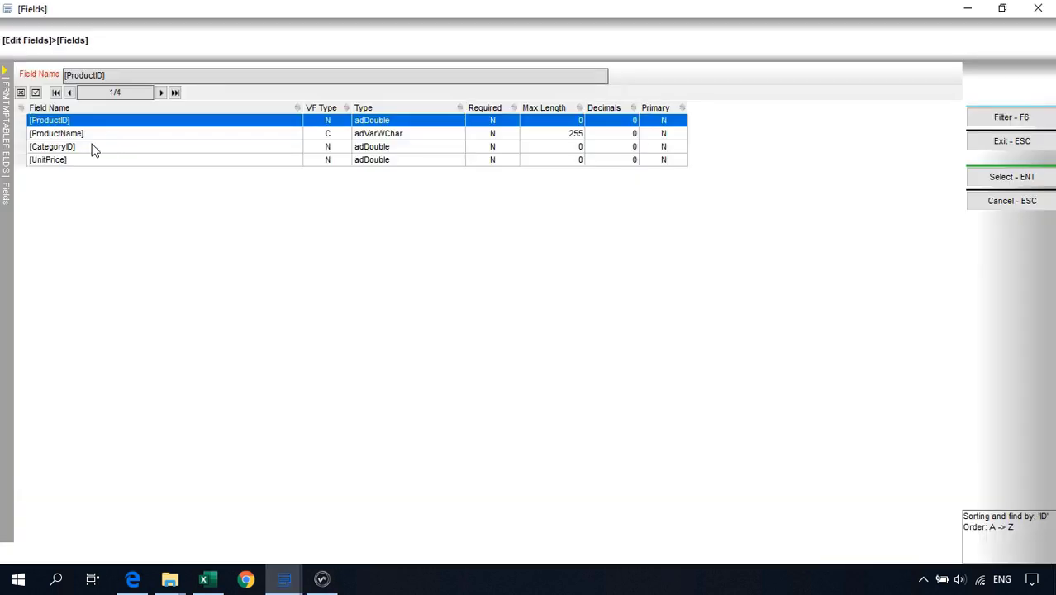
{"action": "left_click", "coordinate": [86, 133]}
{"action": "key", "text": "Return"}
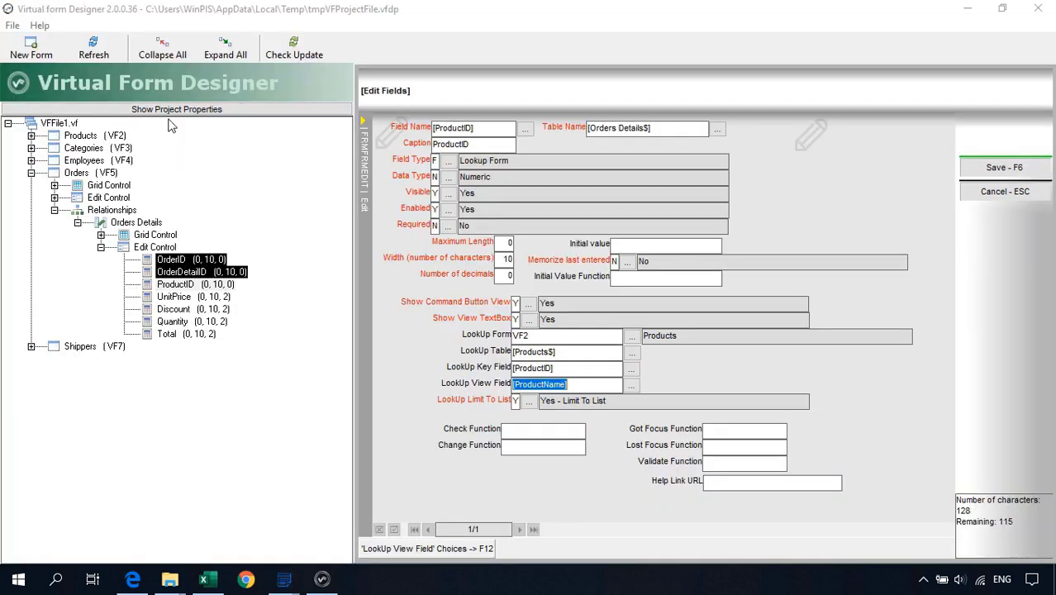
{"action": "key", "text": "Tab"}
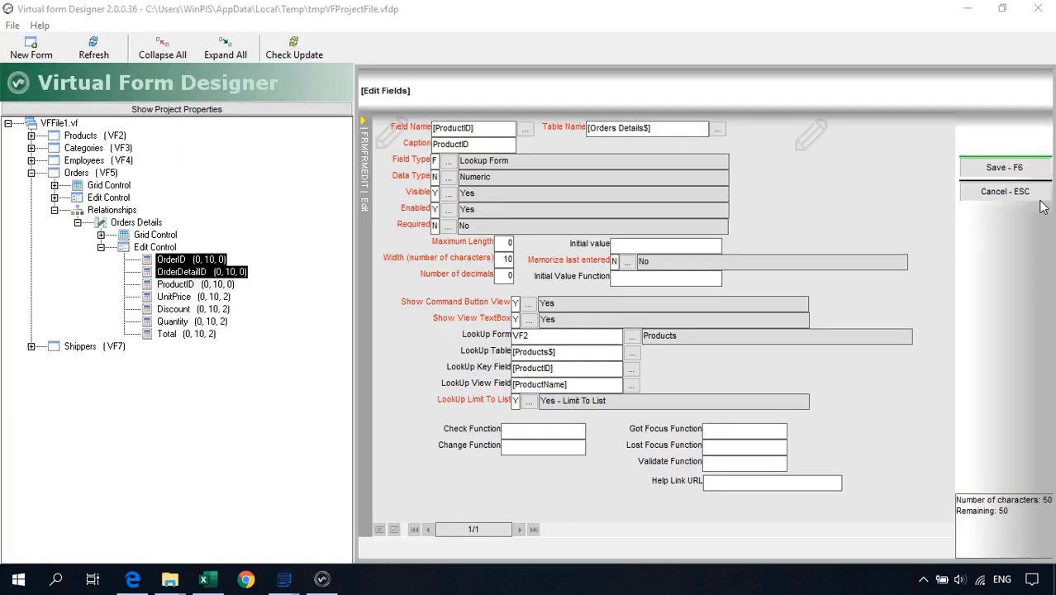
{"action": "left_click", "coordinate": [1016, 192]}
{"action": "left_click", "coordinate": [473, 342]}
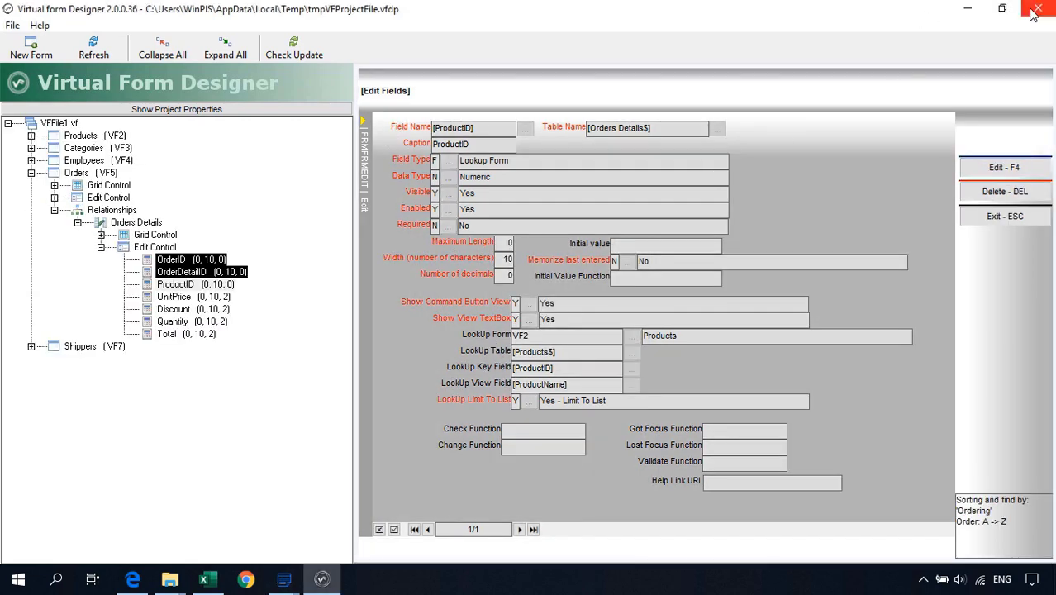
Close the designer, reopen the Orders form and show the Orders Details records for OrderID 10
{"action": "left_click", "coordinate": [1037, 9]}
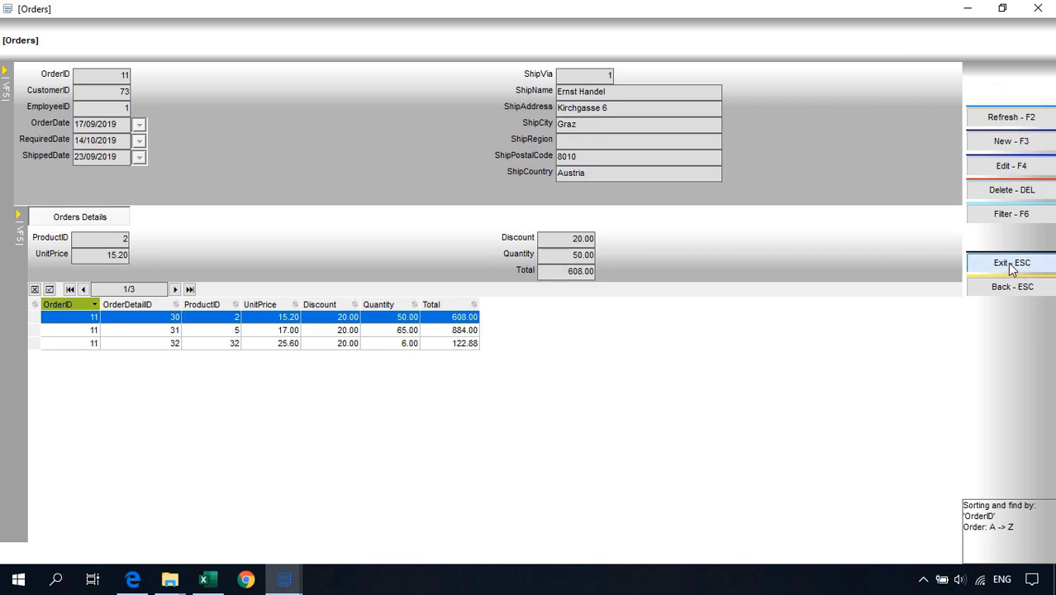
{"action": "left_click", "coordinate": [1017, 264]}
{"action": "double_click", "coordinate": [357, 201]}
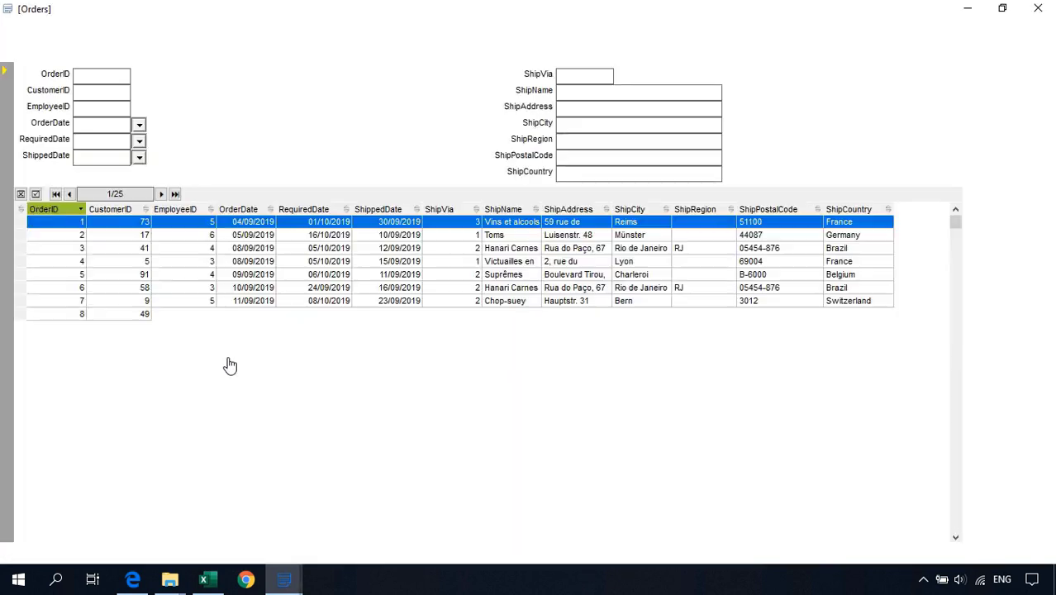
{"action": "left_click", "coordinate": [165, 339]}
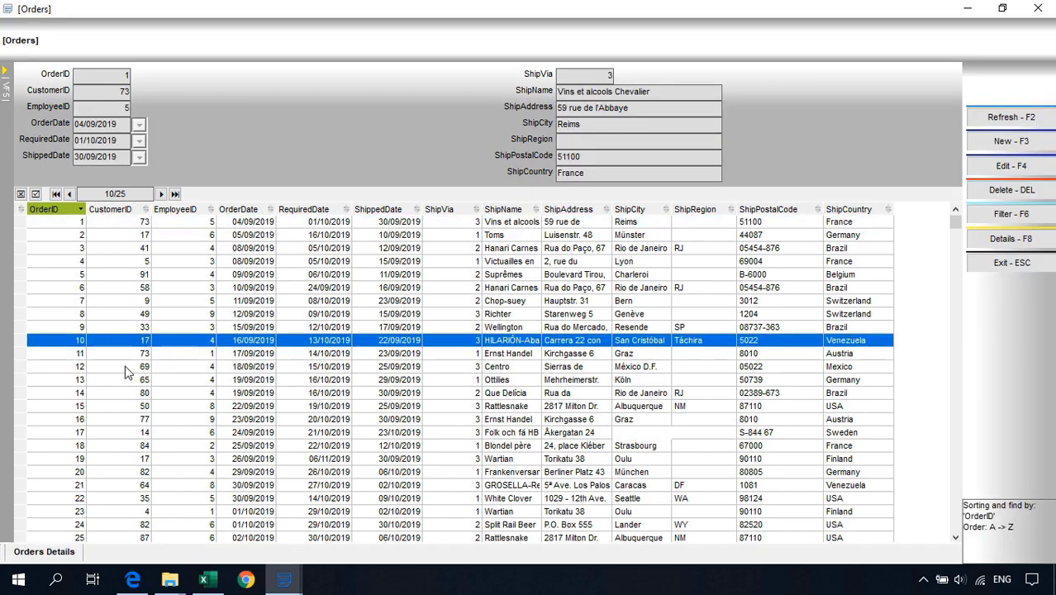
{"action": "left_click", "coordinate": [44, 551]}
{"action": "key", "text": "F8"}
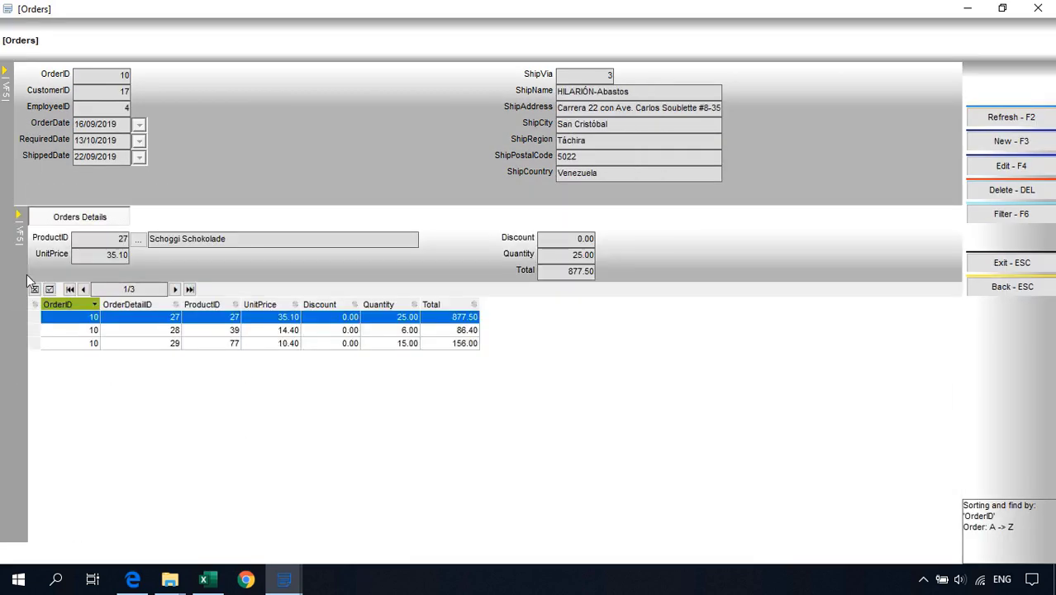
Examine the ProductID lookup list and the Total field while editing the first order detail, then cancel the edit
{"action": "left_click", "coordinate": [125, 242]}
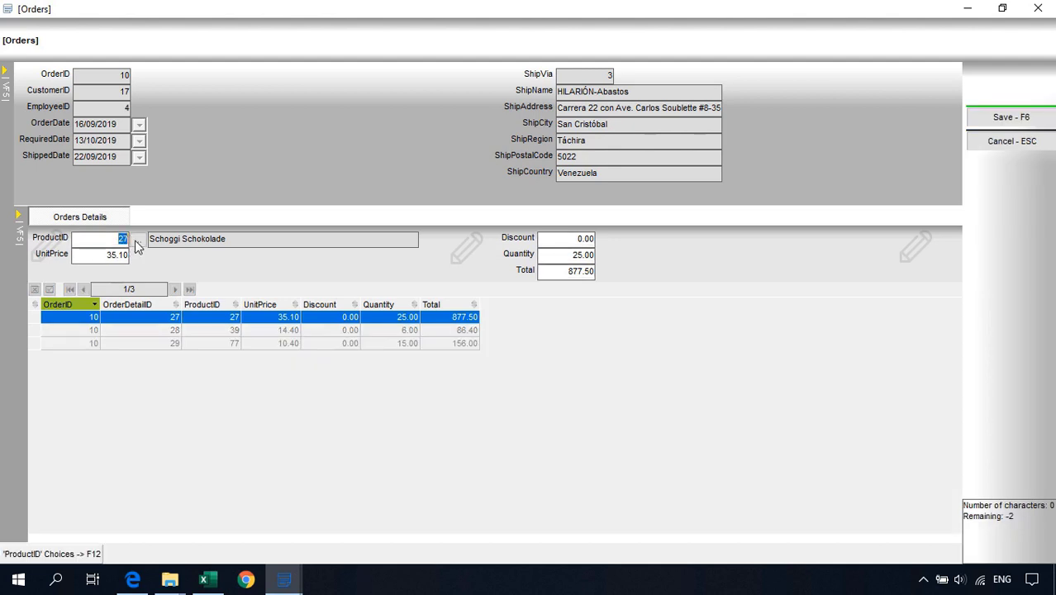
{"action": "left_click", "coordinate": [148, 246]}
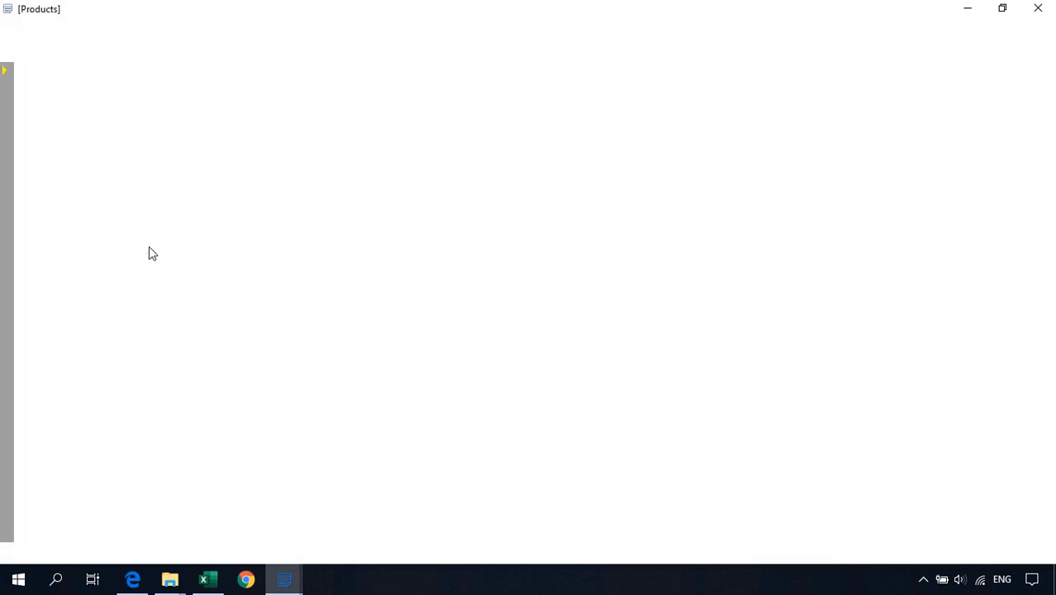
{"action": "left_click", "coordinate": [121, 272]}
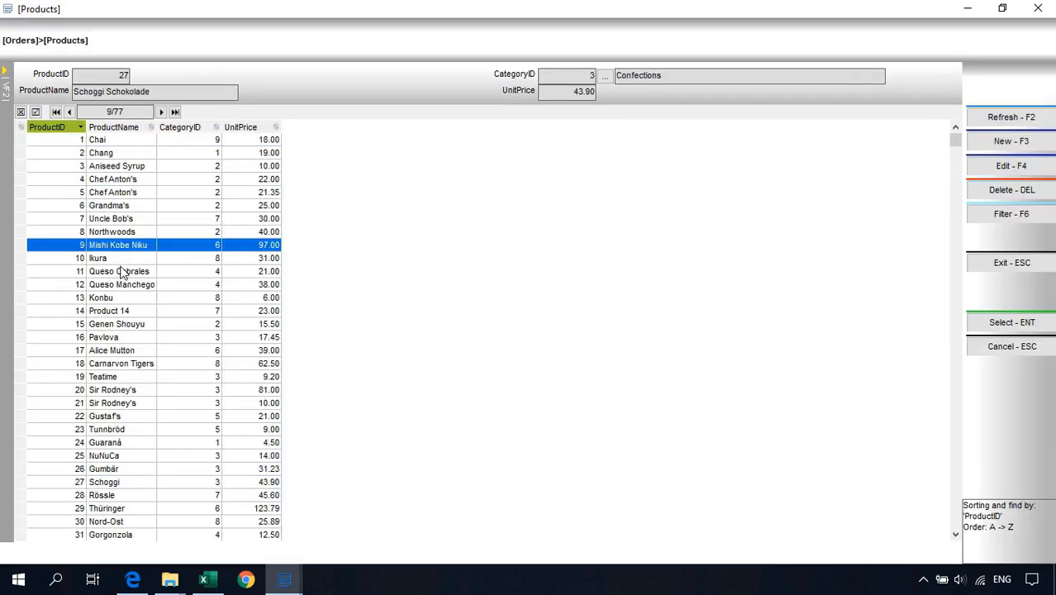
{"action": "left_click", "coordinate": [146, 322]}
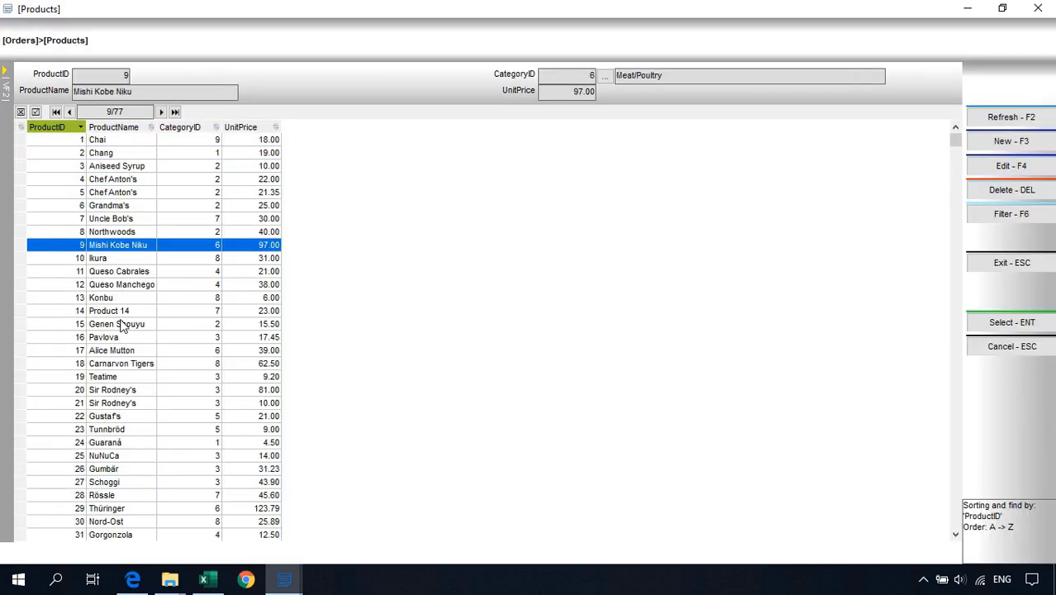
{"action": "left_click", "coordinate": [1003, 353]}
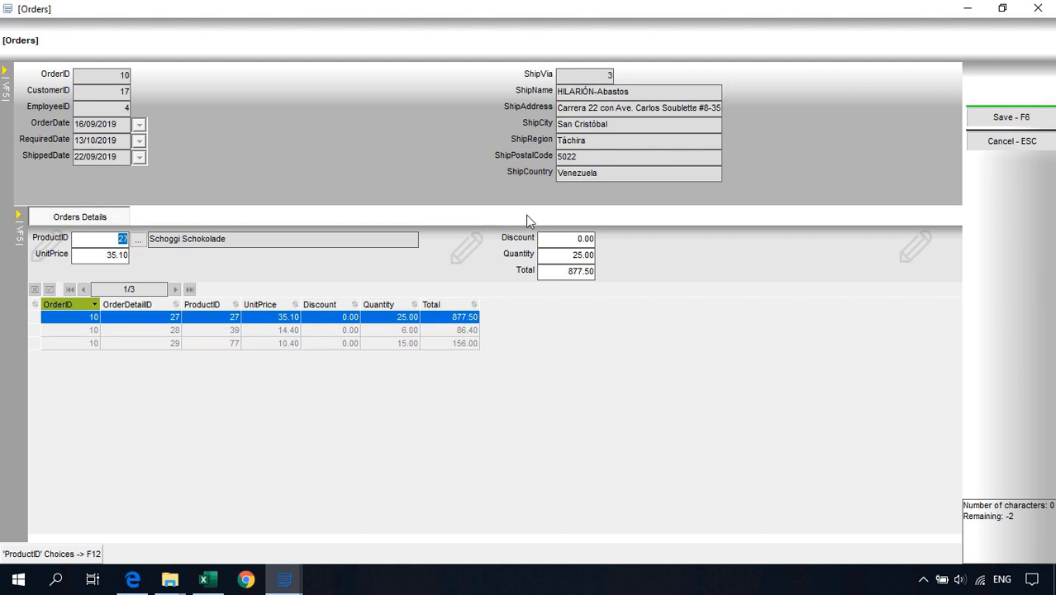
{"action": "left_click", "coordinate": [570, 271]}
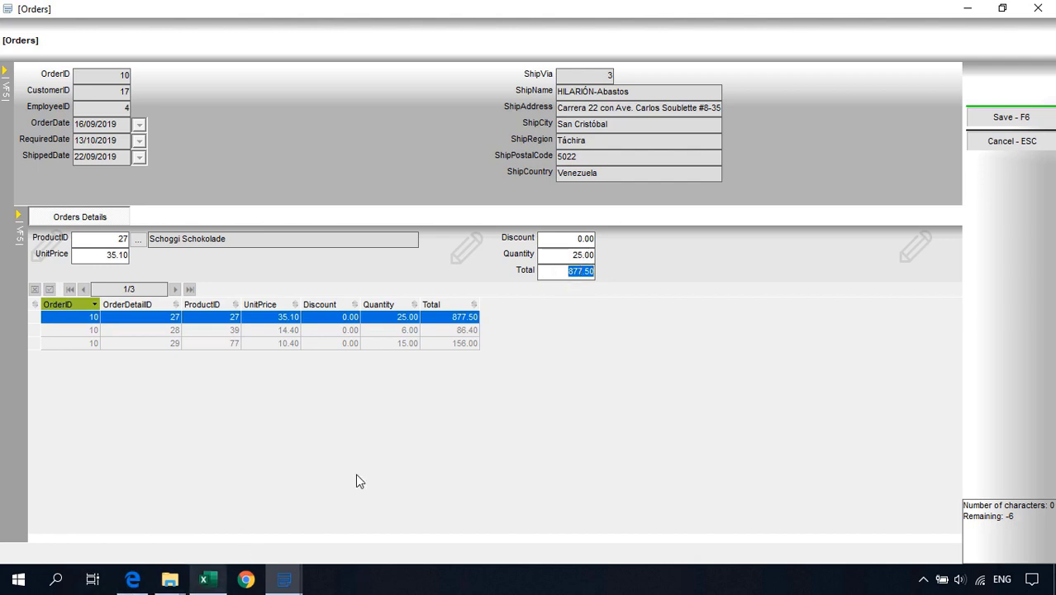
{"action": "left_click", "coordinate": [991, 144]}
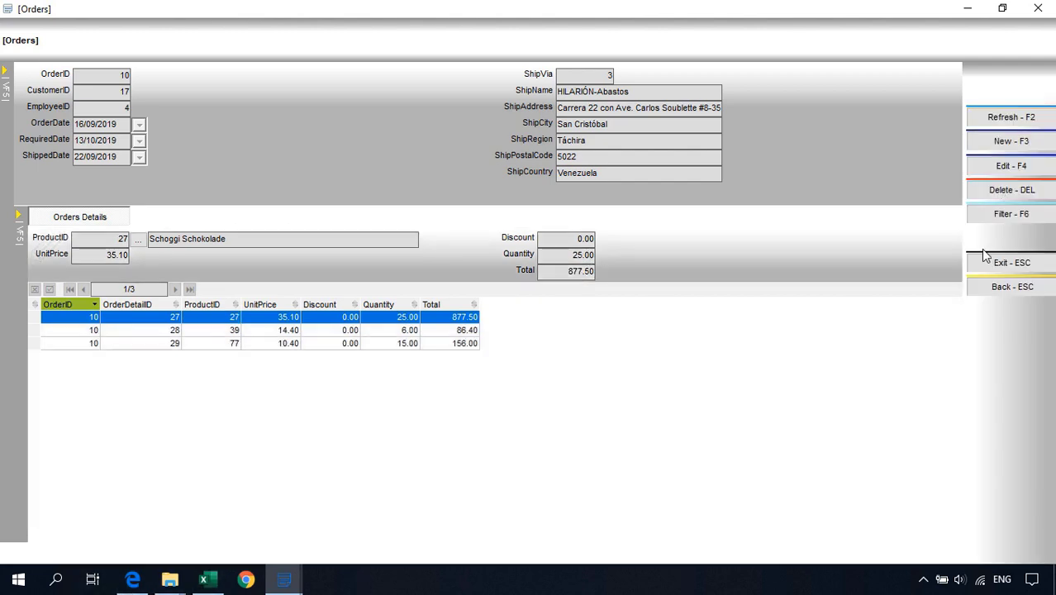
Close the Orders form and main menu, and examine the Total column formulas in the Orders Details worksheet
{"action": "left_click", "coordinate": [994, 262]}
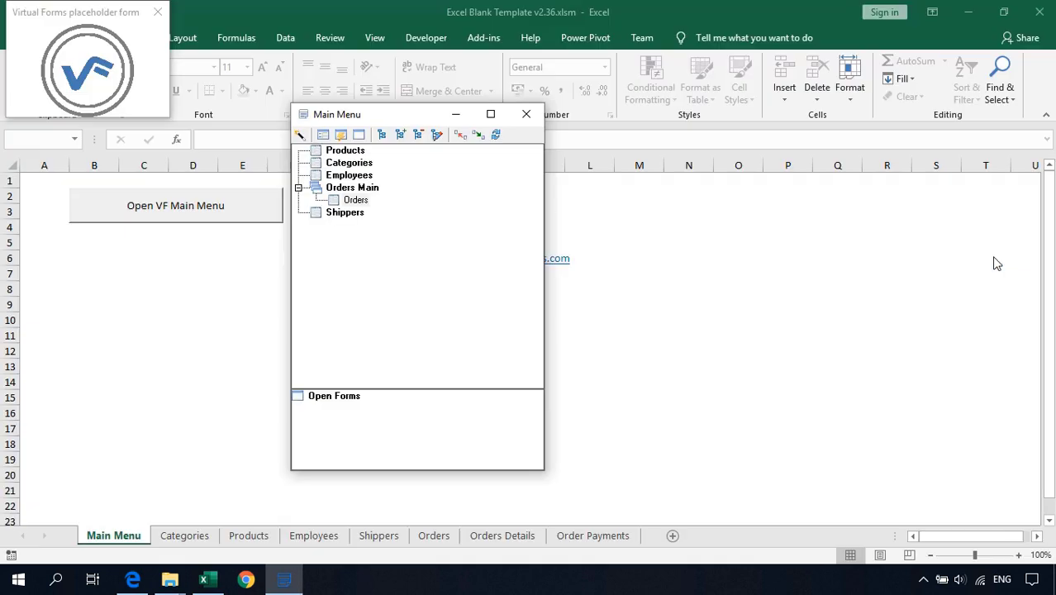
{"action": "left_click", "coordinate": [527, 114]}
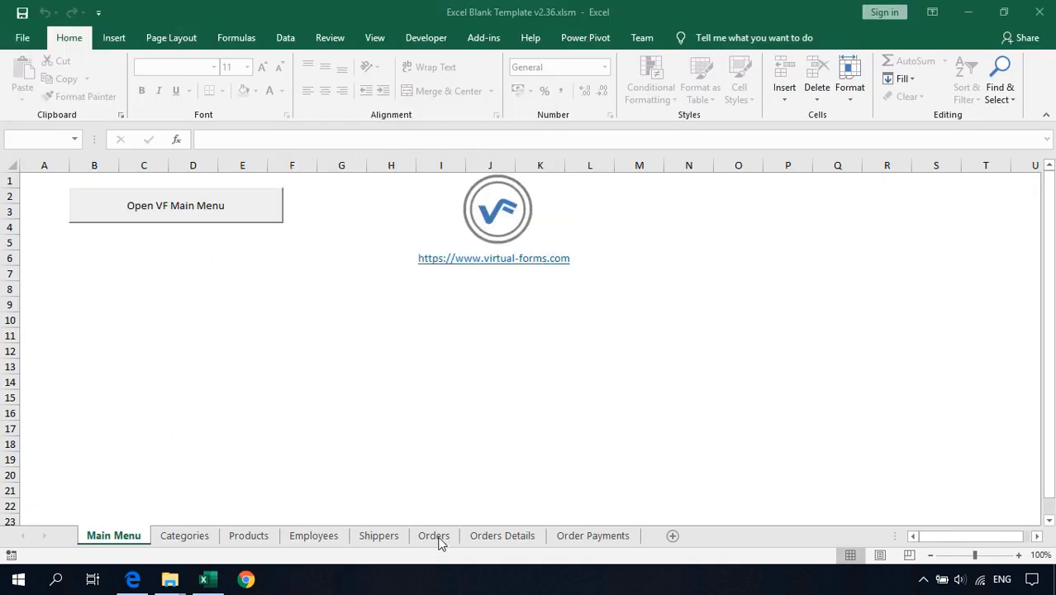
{"action": "left_click", "coordinate": [490, 539]}
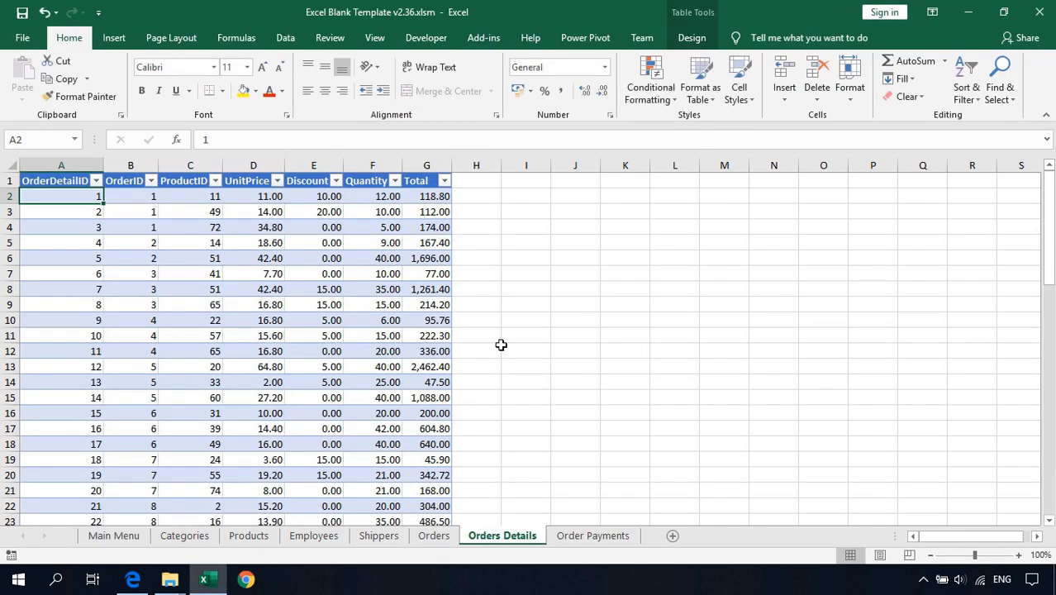
{"action": "left_click", "coordinate": [423, 196]}
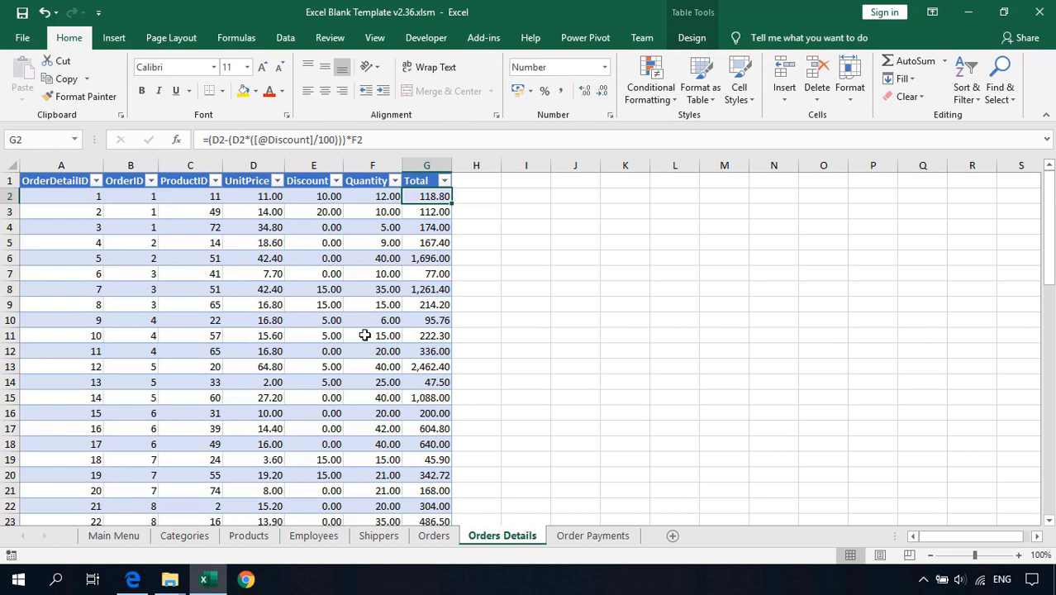
{"action": "left_click", "coordinate": [415, 229]}
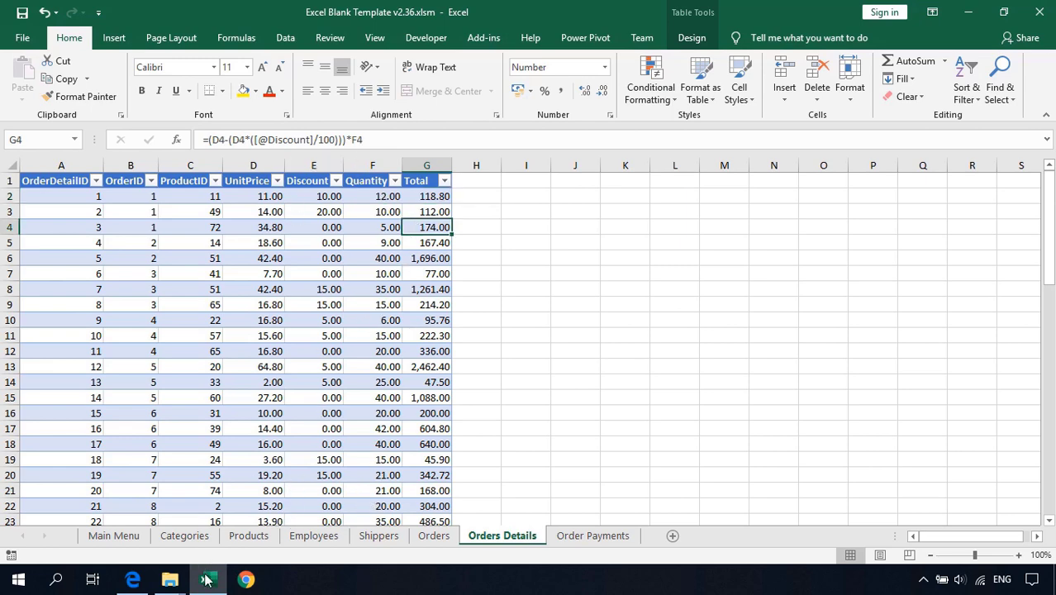
Reopen the VF Main Menu from the Main Menu worksheet and open the Orders form under Orders Main
{"action": "left_click", "coordinate": [114, 535]}
{"action": "left_click", "coordinate": [127, 215]}
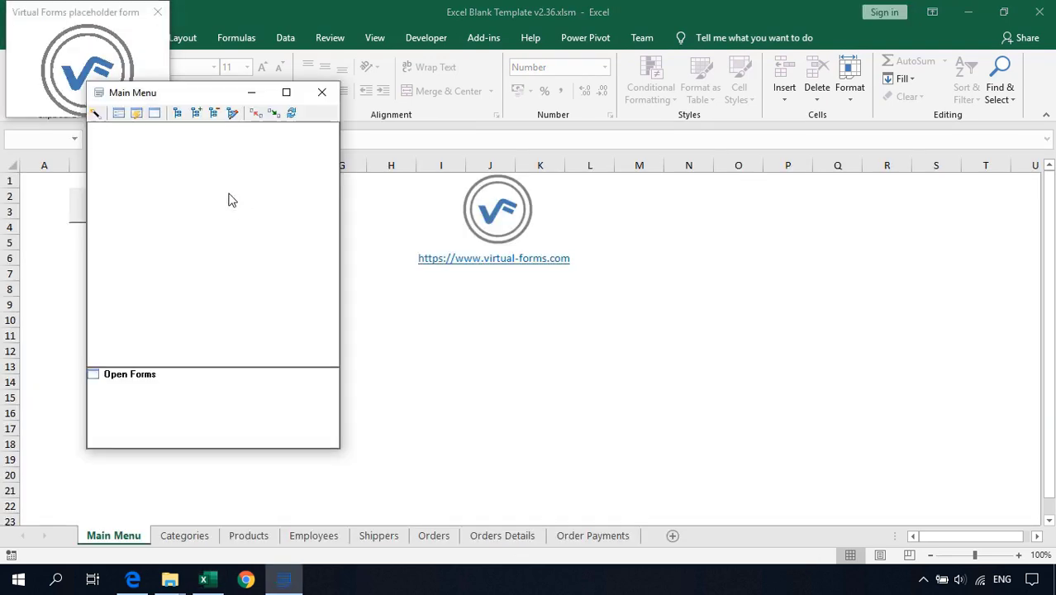
{"action": "double_click", "coordinate": [147, 167]}
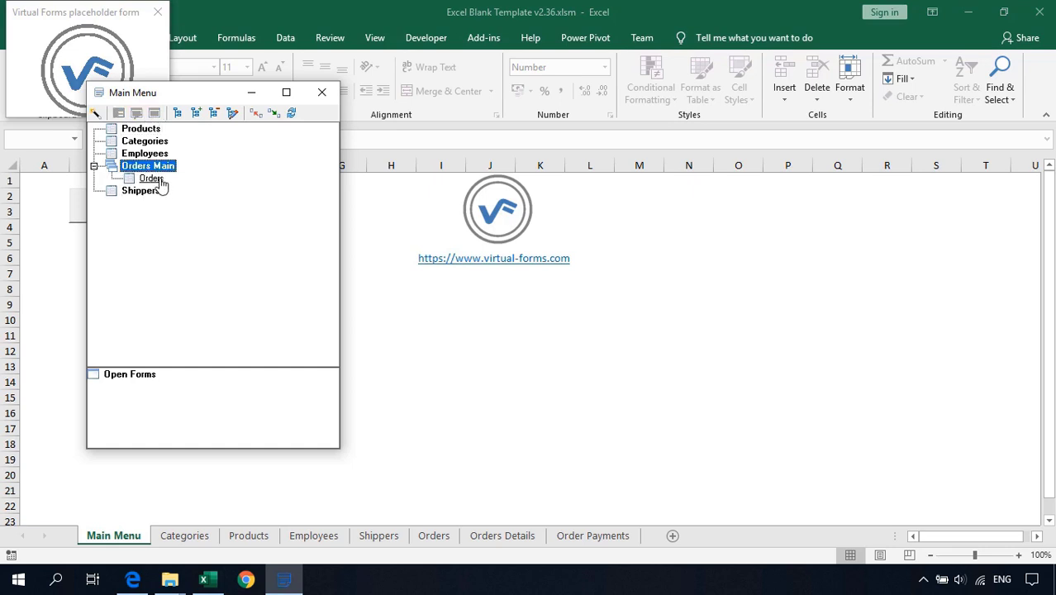
{"action": "left_click", "coordinate": [154, 179]}
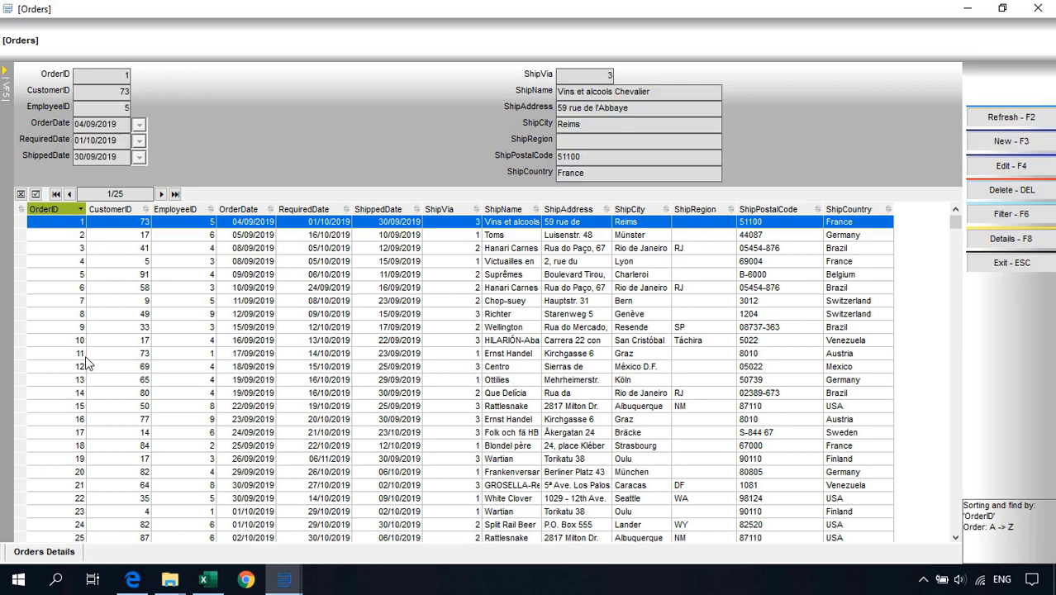
Try to set the Quantity of the first order detail of OrderID 11 to 100 and save it
{"action": "left_click", "coordinate": [86, 354]}
{"action": "key", "text": "F8"}
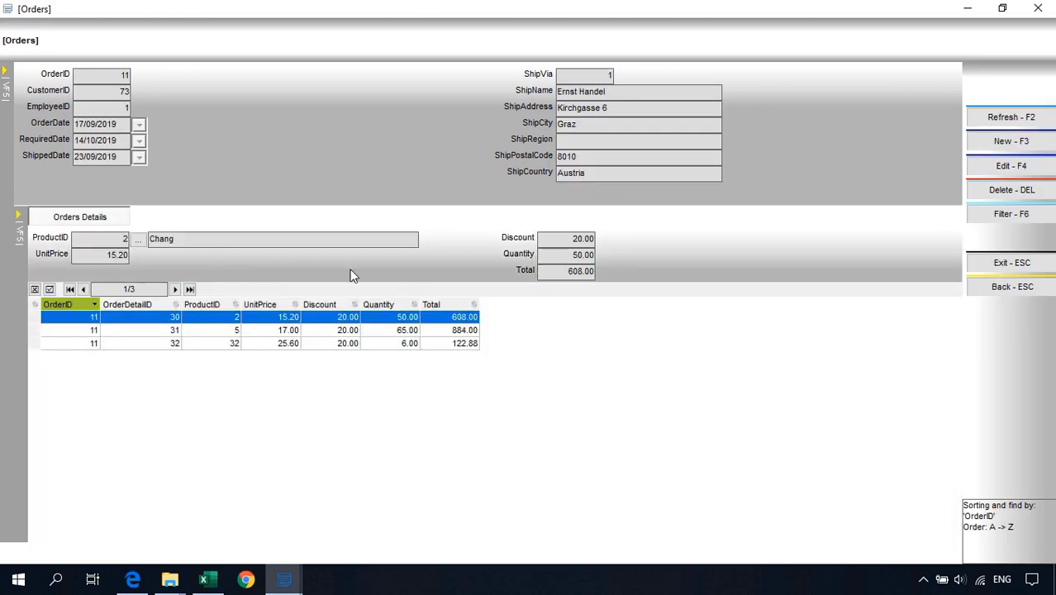
{"action": "key", "text": "F4"}
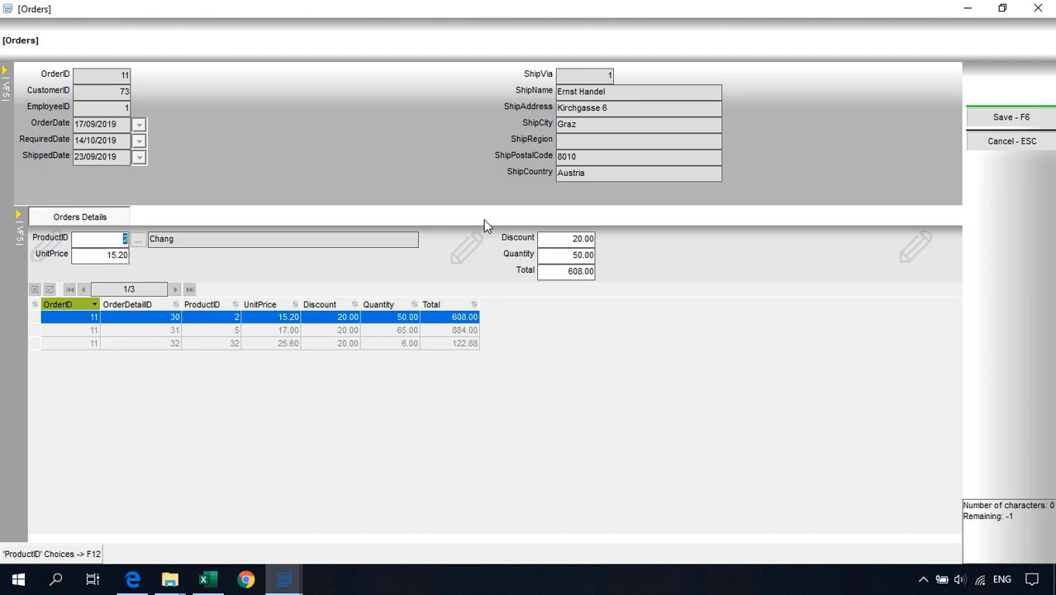
{"action": "left_click", "coordinate": [567, 255]}
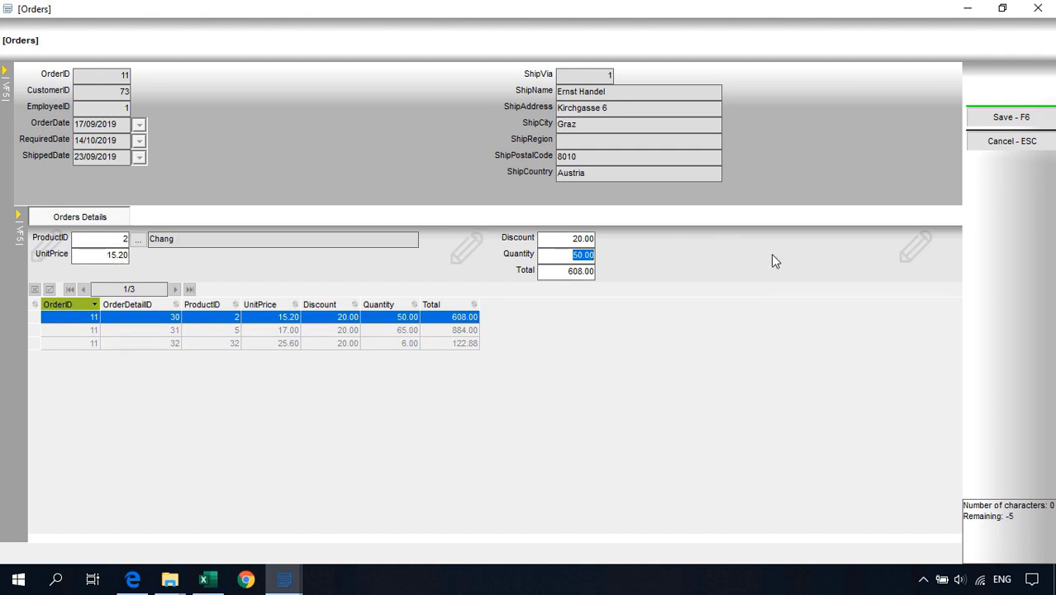
{"action": "type", "text": "100"}
{"action": "key", "text": "F6"}
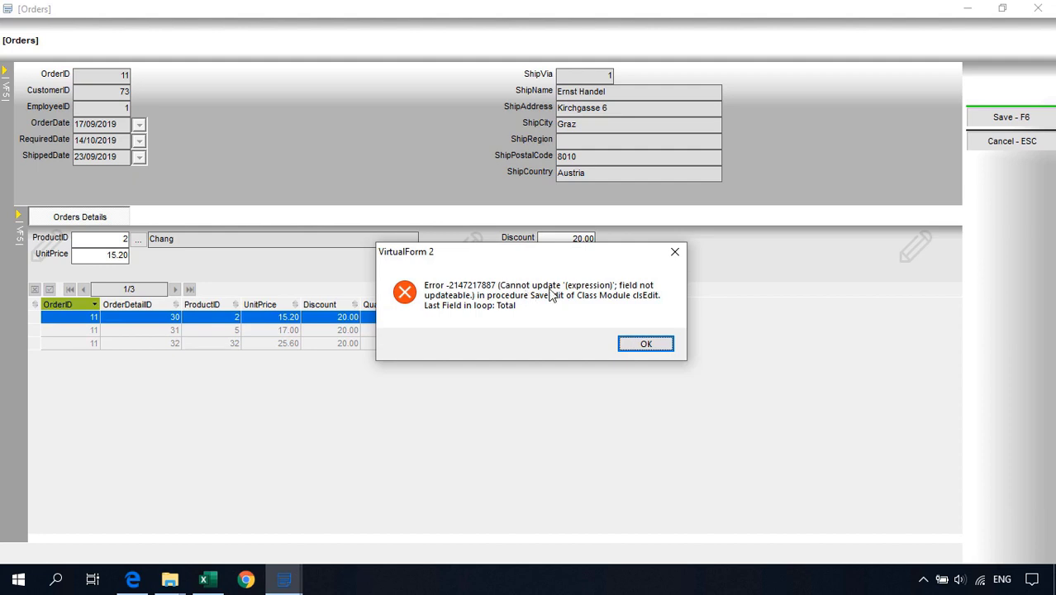
{"action": "left_click", "coordinate": [645, 345]}
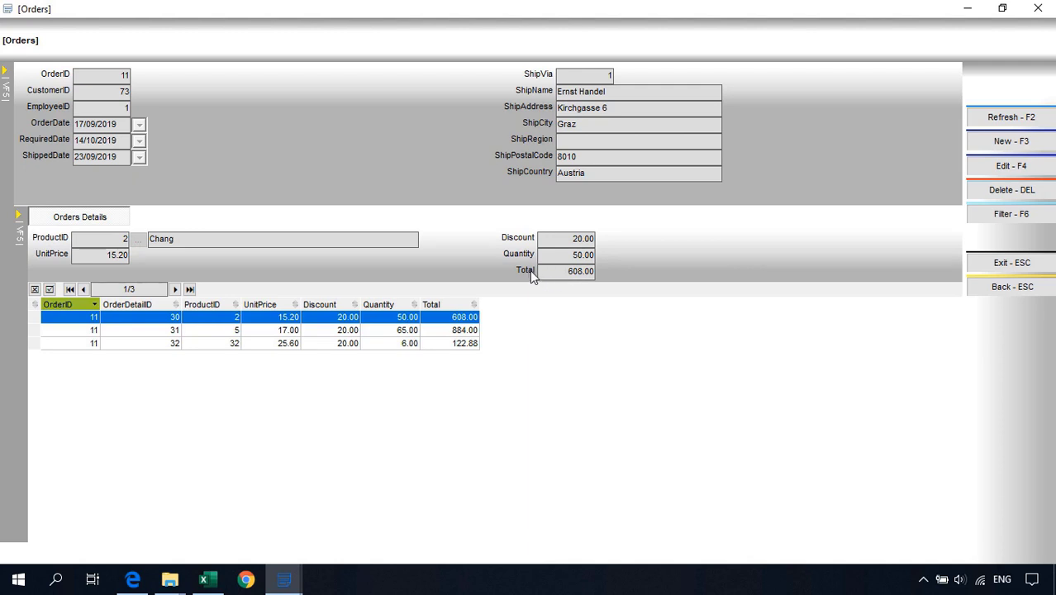
Open the Total text box in VF Designer, set Enabled to F (skip on save, calculated expression), and save the change
{"action": "right_click", "coordinate": [525, 269]}
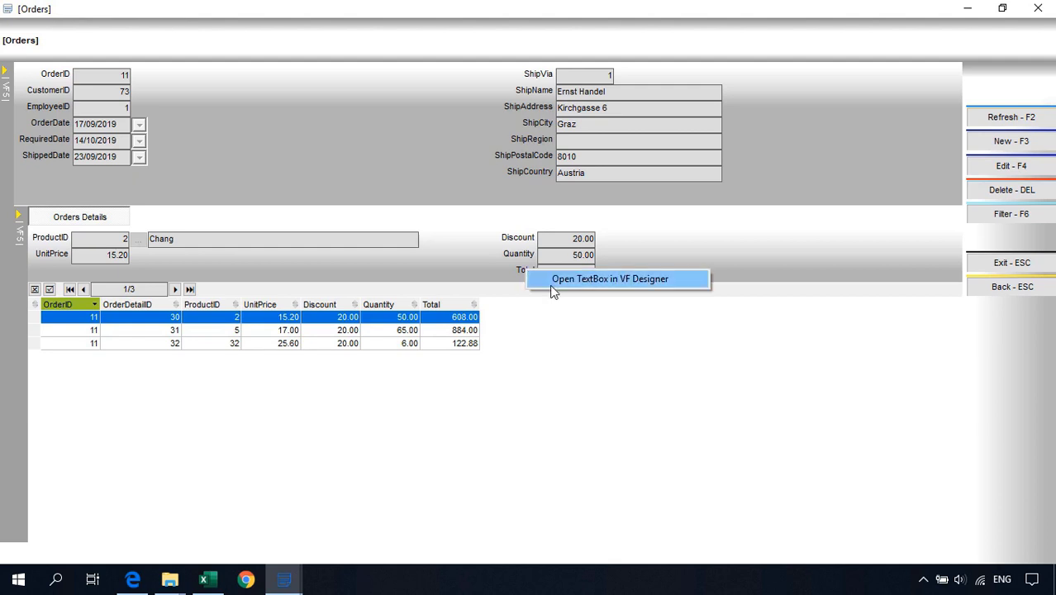
{"action": "left_click", "coordinate": [555, 284]}
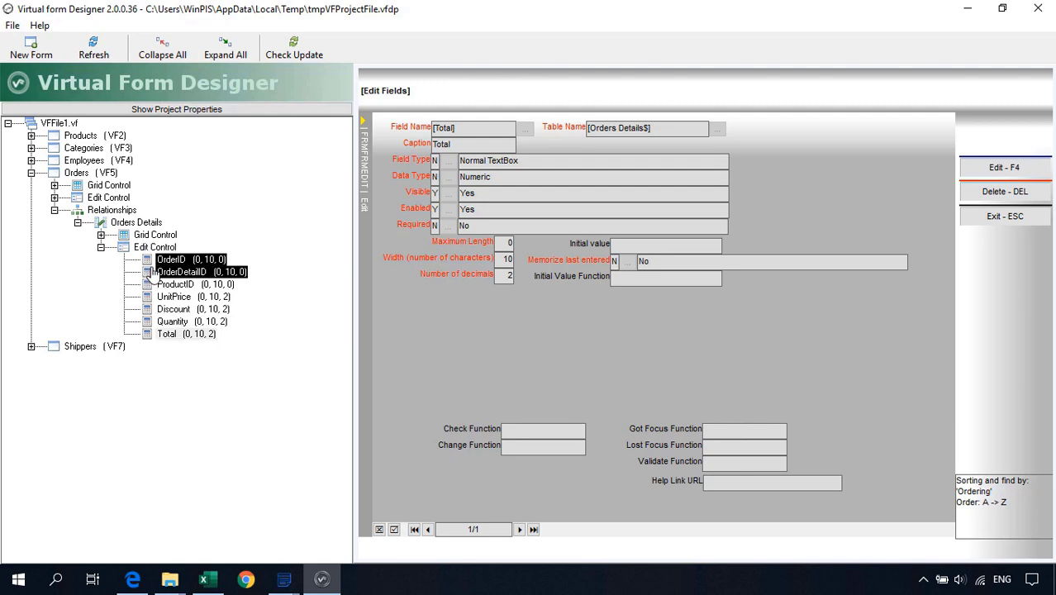
{"action": "key", "text": "F4"}
{"action": "left_click", "coordinate": [444, 212]}
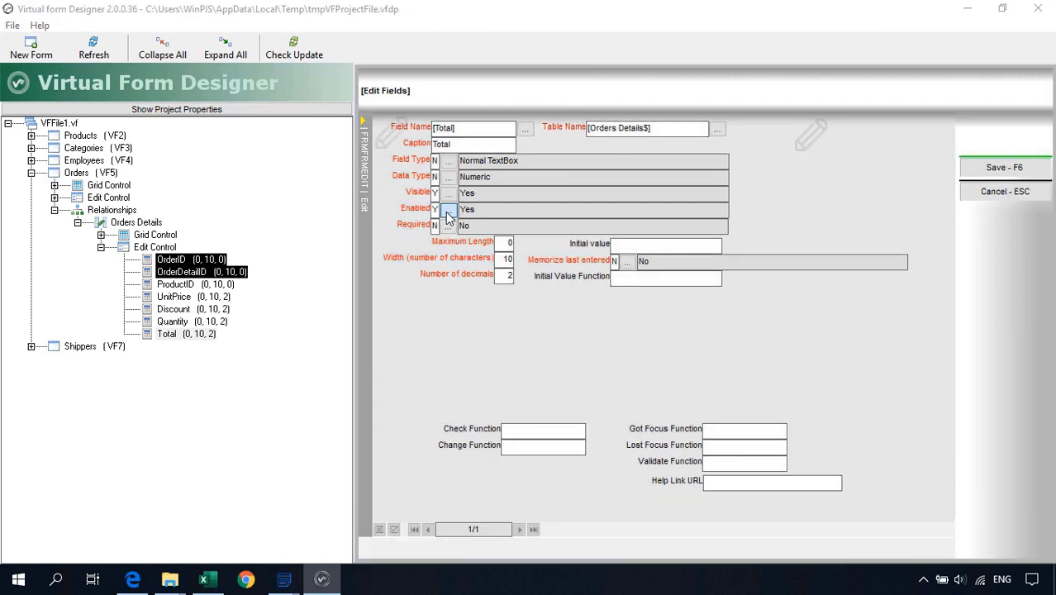
{"action": "left_click", "coordinate": [447, 212]}
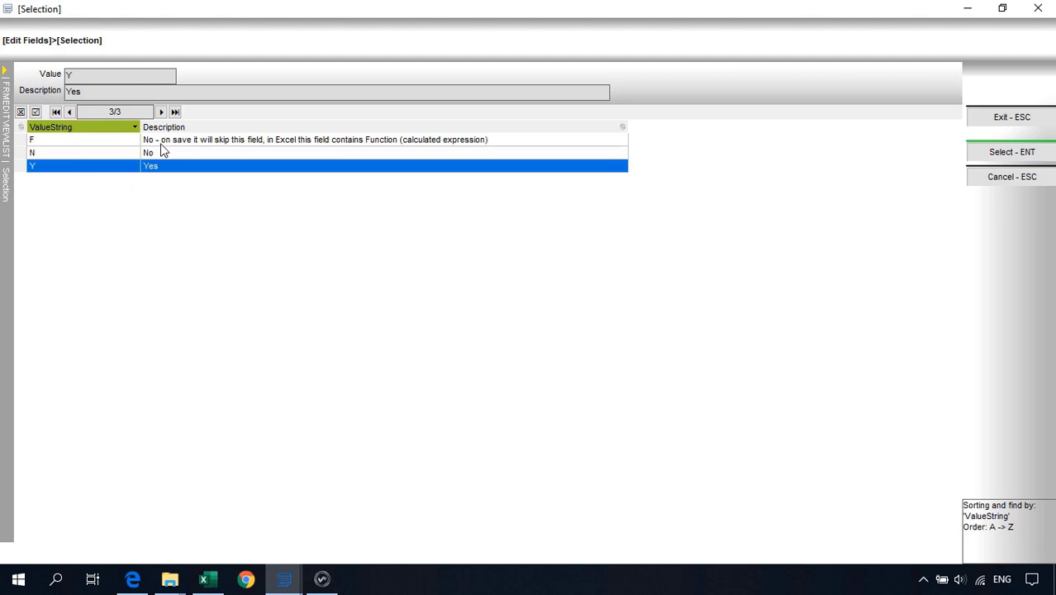
{"action": "left_click", "coordinate": [168, 141]}
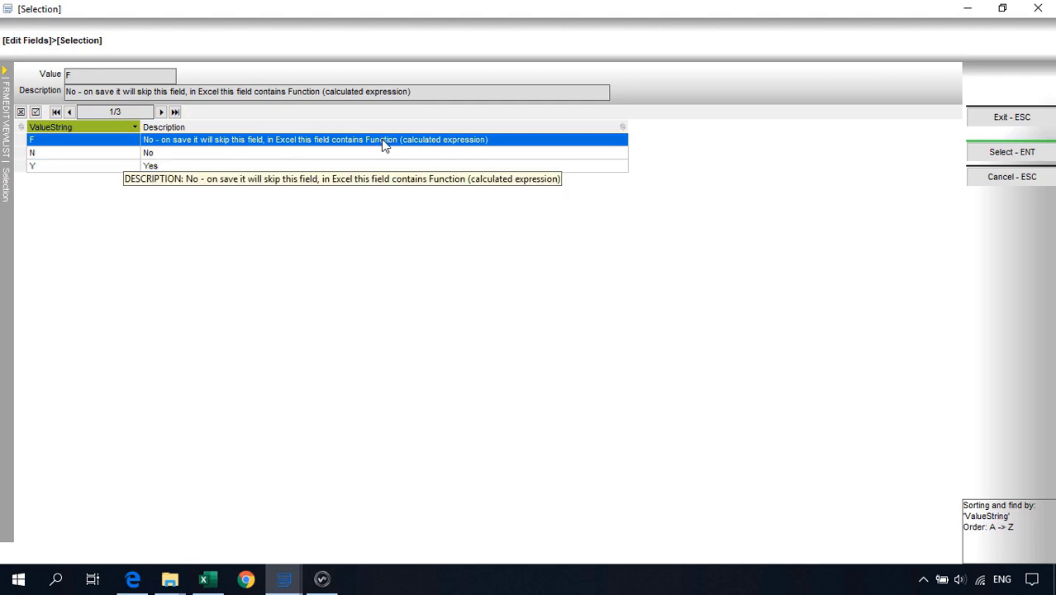
{"action": "key", "text": "Return"}
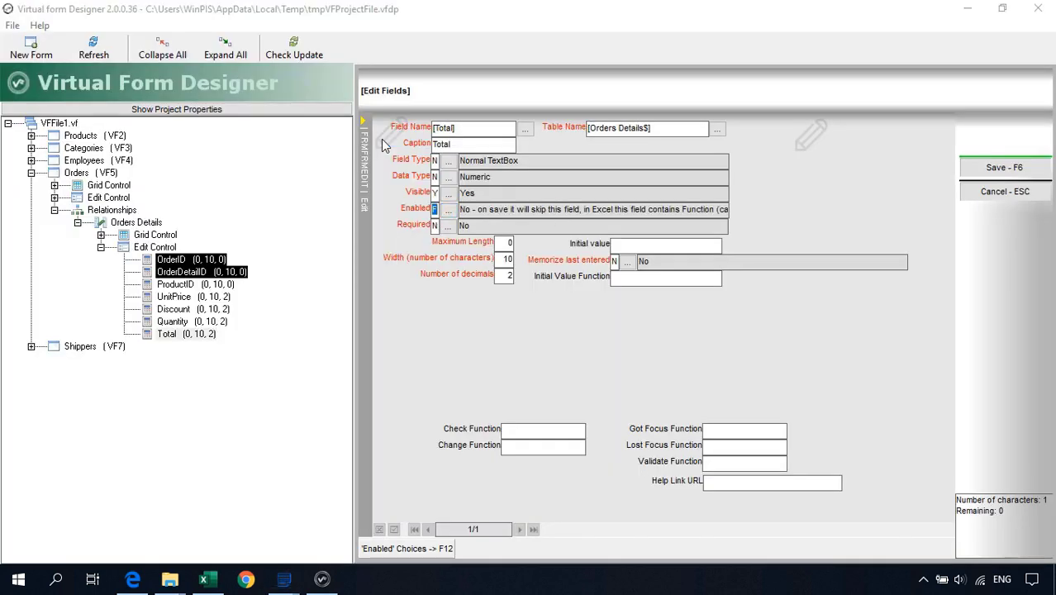
{"action": "left_click", "coordinate": [971, 175]}
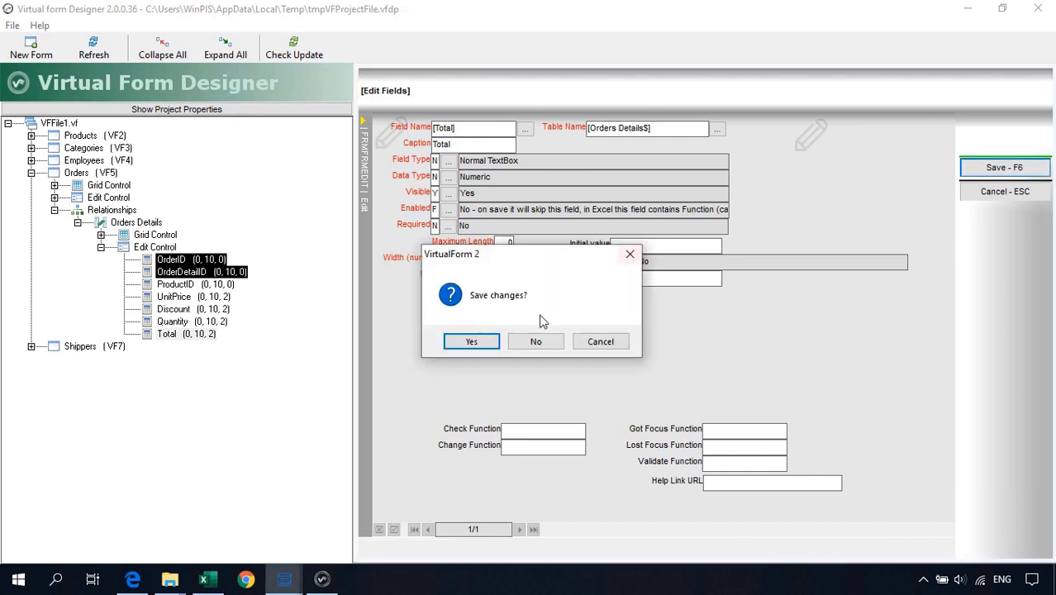
{"action": "left_click", "coordinate": [471, 342]}
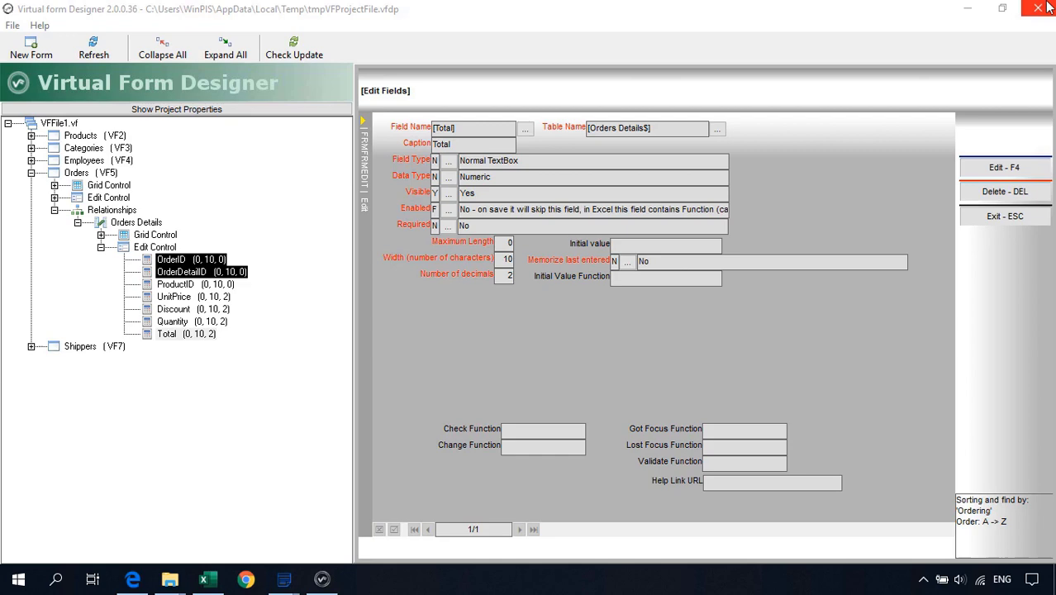
Close the designer, reopen the Orders form and show the Orders Details records for OrderID 1
{"action": "left_click", "coordinate": [1036, 18]}
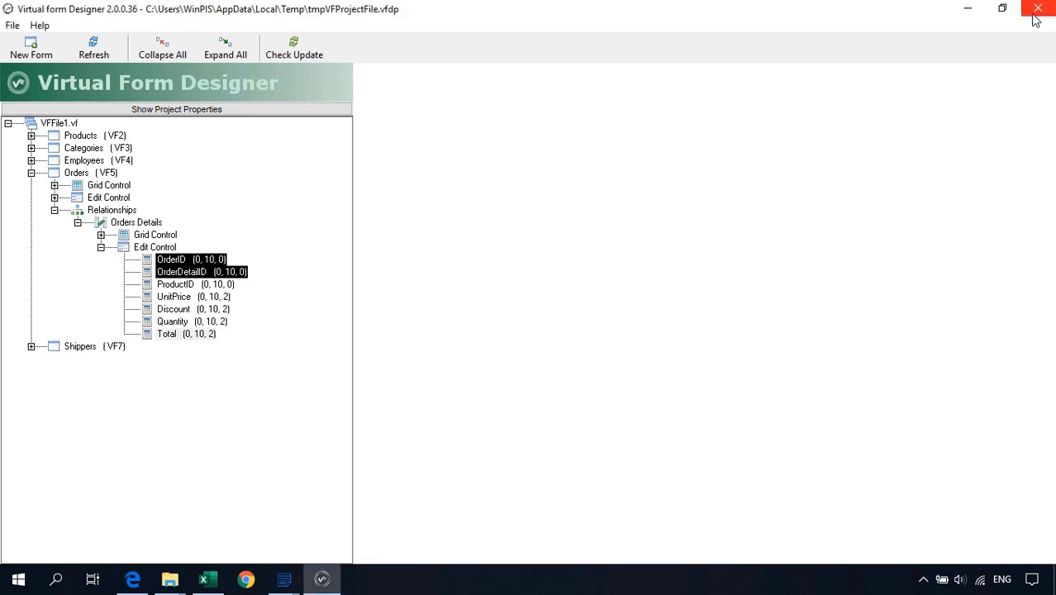
{"action": "left_click", "coordinate": [1038, 8]}
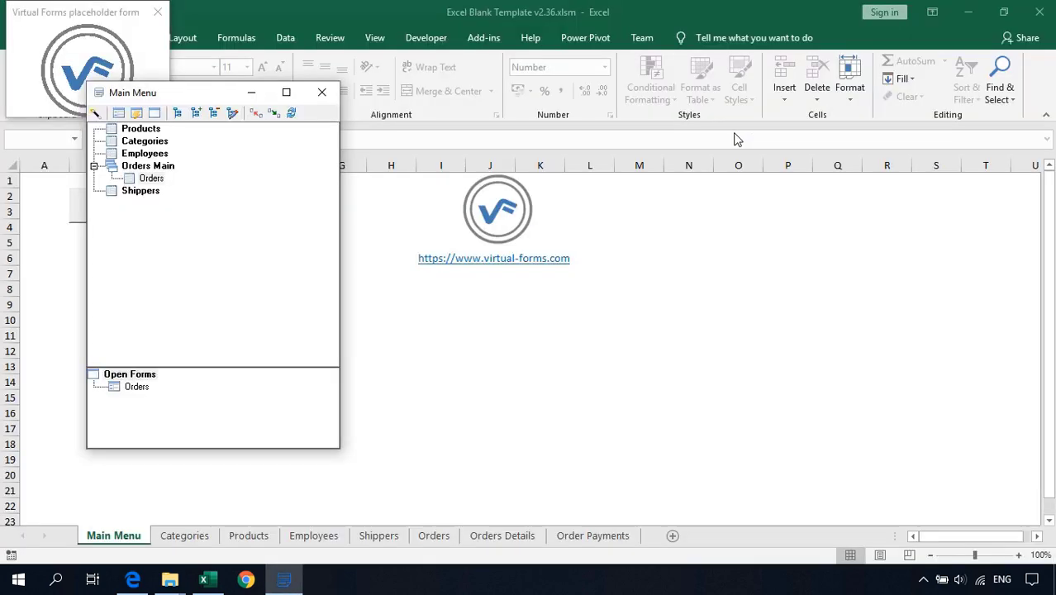
{"action": "double_click", "coordinate": [151, 180]}
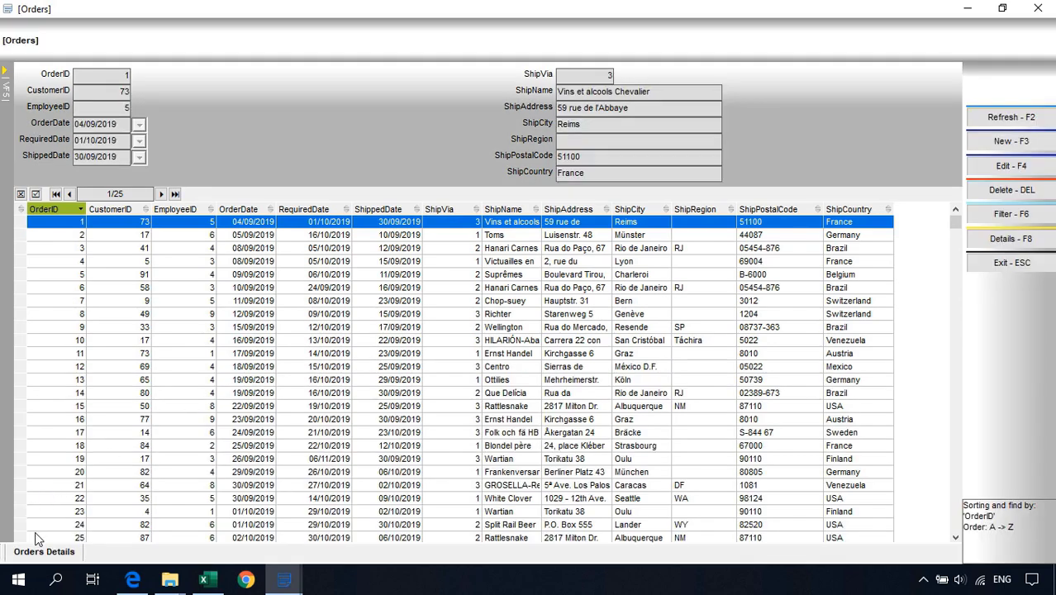
{"action": "left_click", "coordinate": [41, 552]}
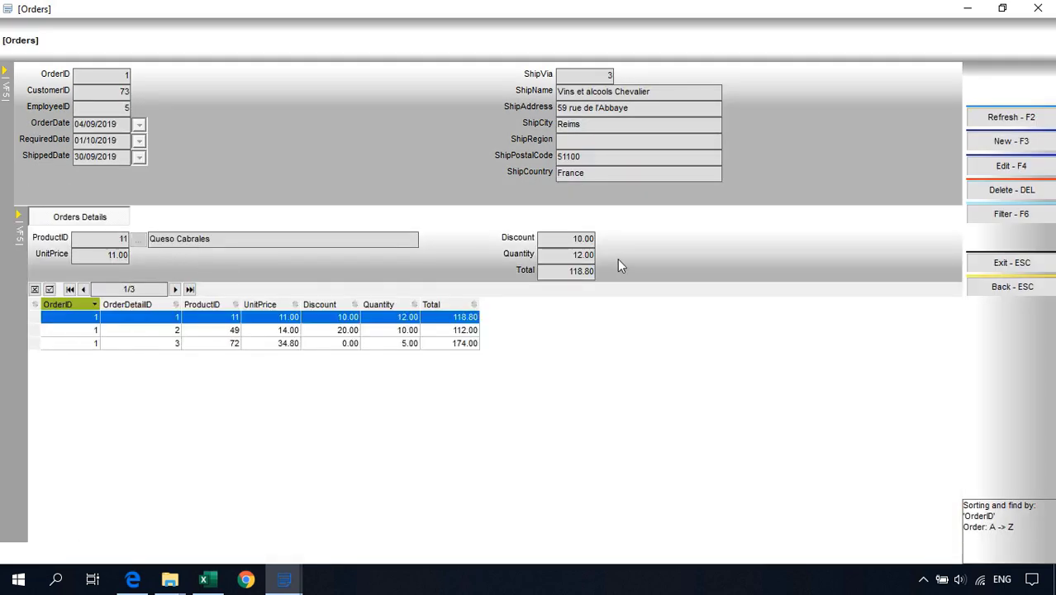
Set the Quantity of the first order detail of OrderID 1 to 100 and save the record
{"action": "key", "text": "F4"}
{"action": "key", "text": "Tab"}
{"action": "left_click", "coordinate": [548, 254]}
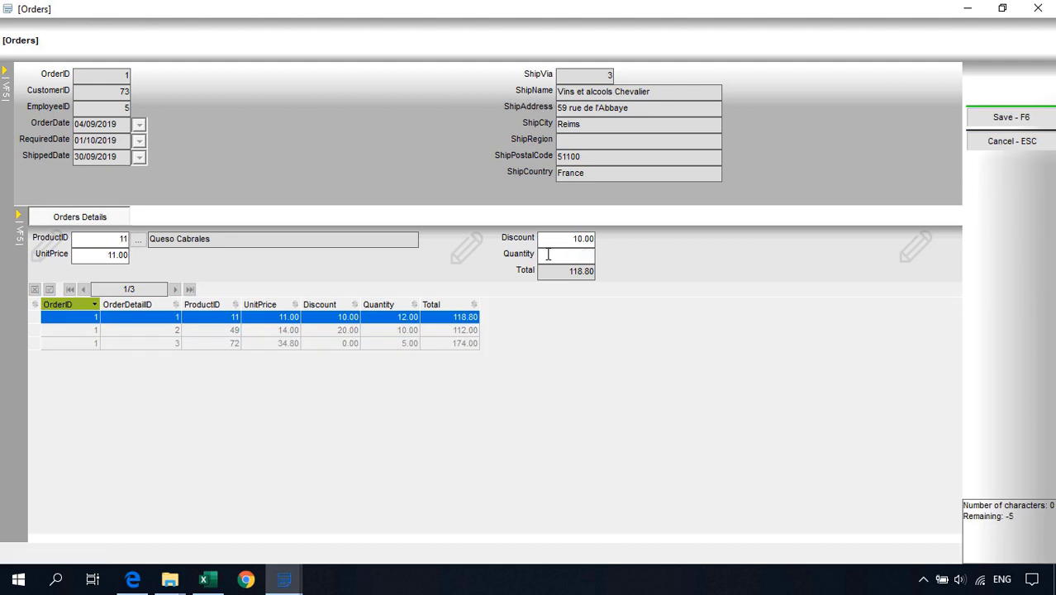
{"action": "type", "text": "100"}
{"action": "key", "text": "Escape"}
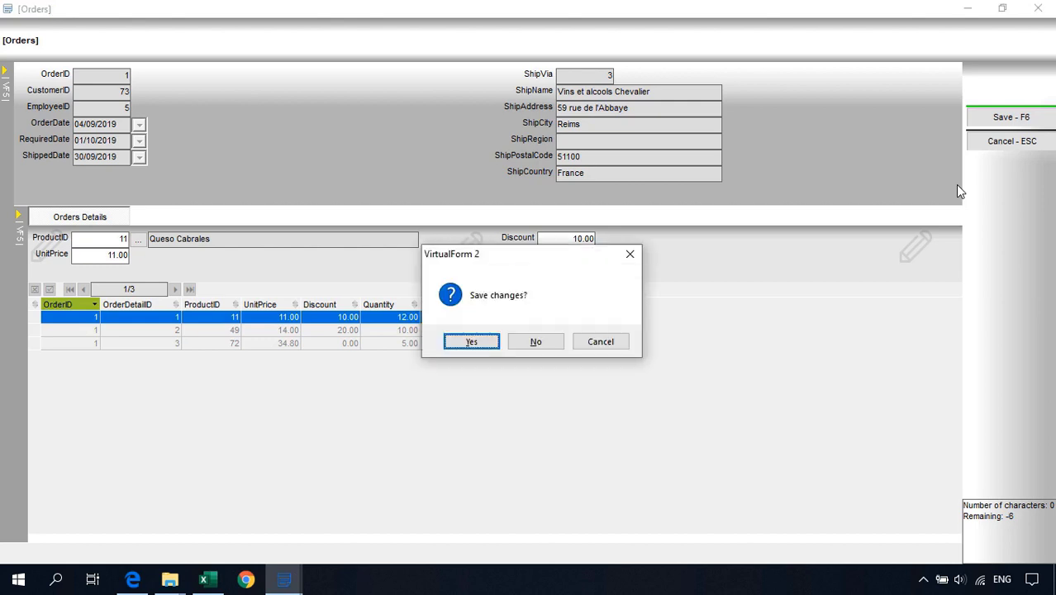
{"action": "key", "text": "Escape"}
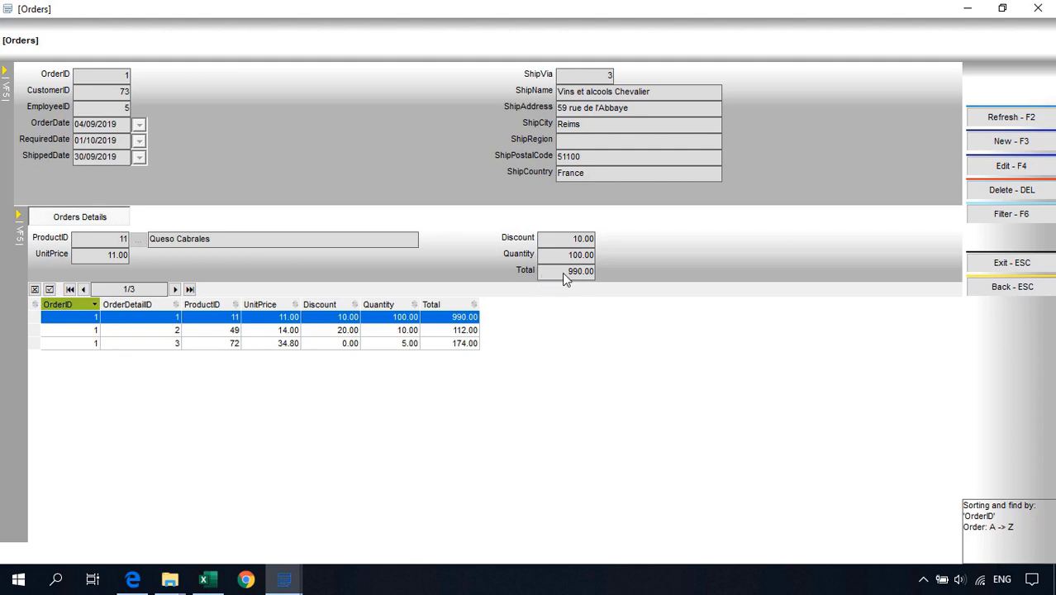
Exit the Orders form and, in the designer, add a new Orders relationship with [Order Payments$] as the details table
{"action": "left_click", "coordinate": [1011, 263]}
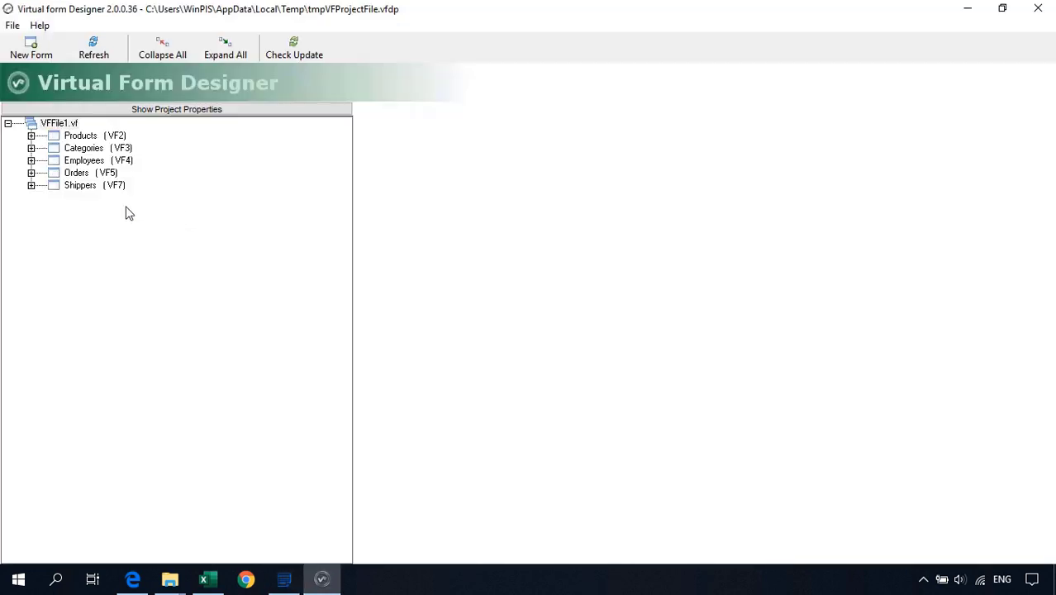
{"action": "left_click", "coordinate": [32, 173]}
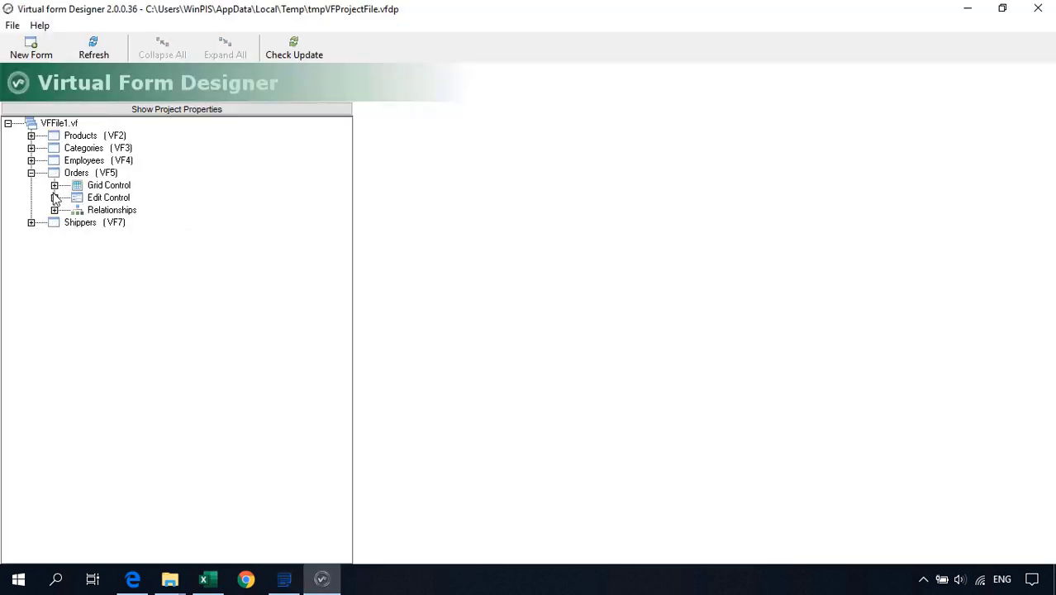
{"action": "left_click", "coordinate": [56, 210]}
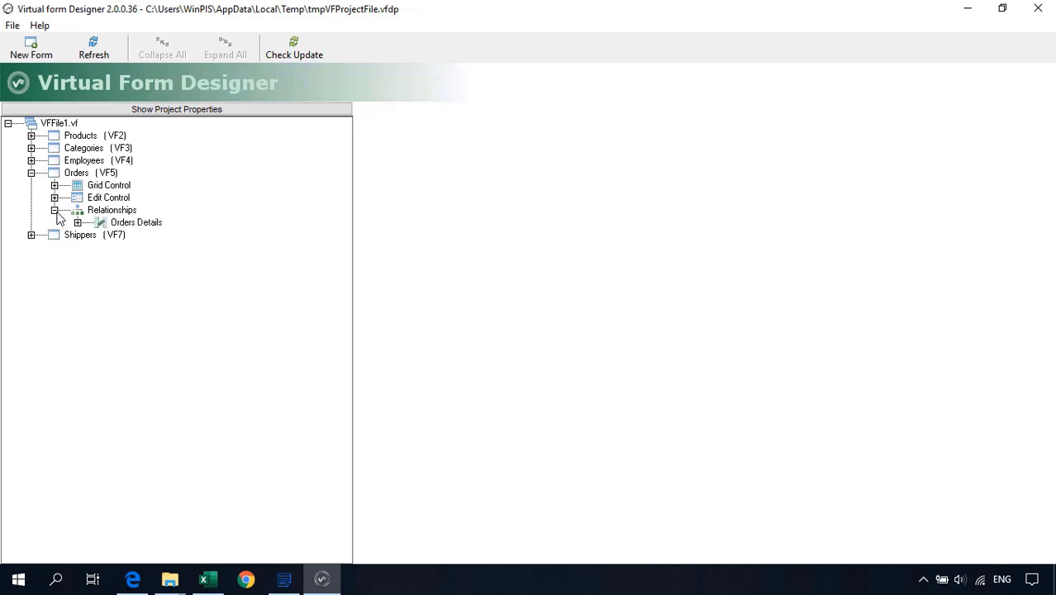
{"action": "right_click", "coordinate": [105, 213]}
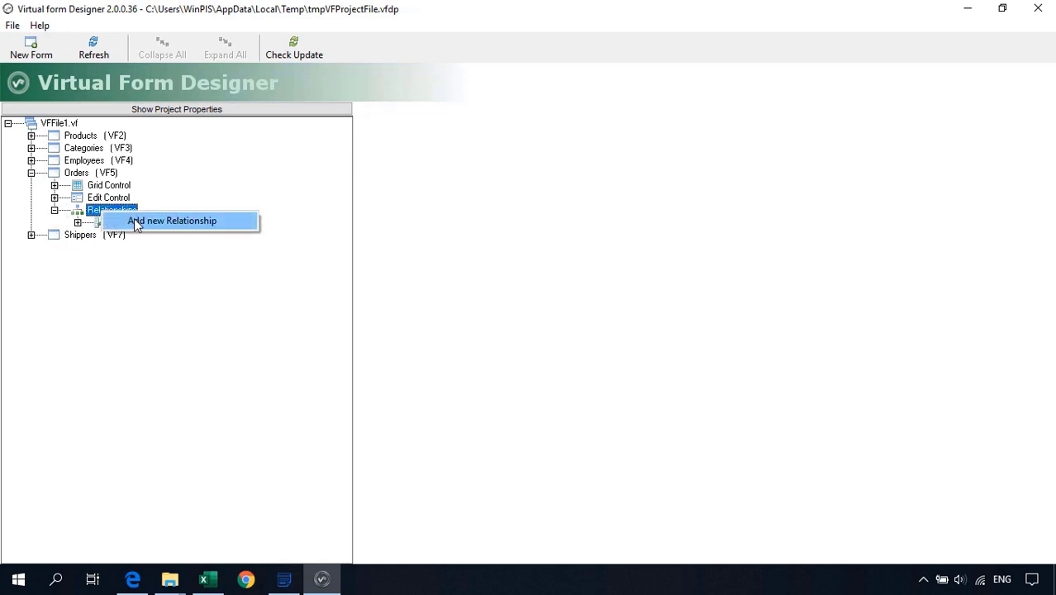
{"action": "left_click", "coordinate": [137, 220]}
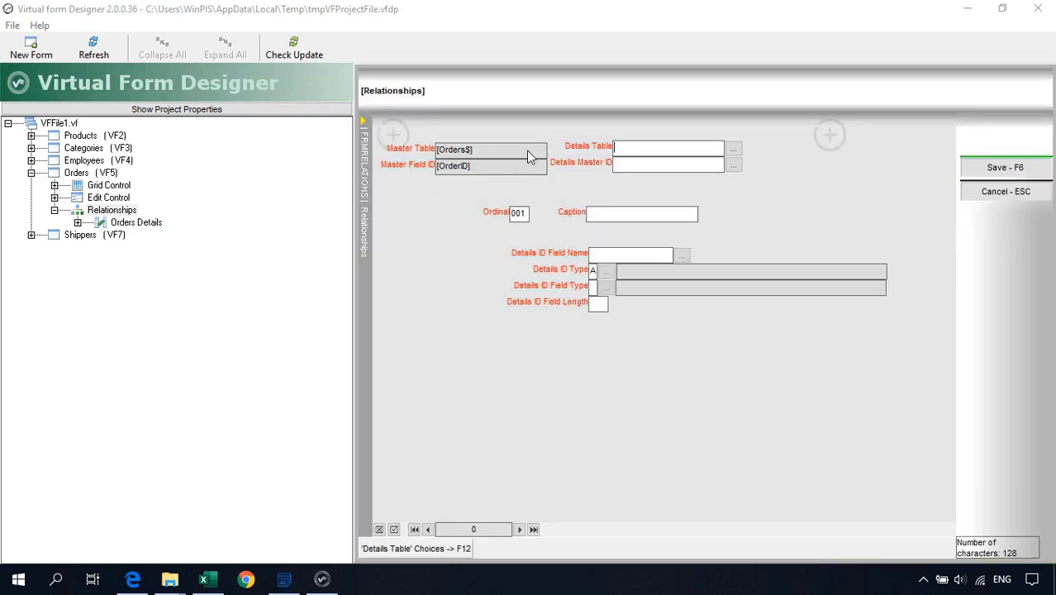
{"action": "left_click", "coordinate": [735, 151]}
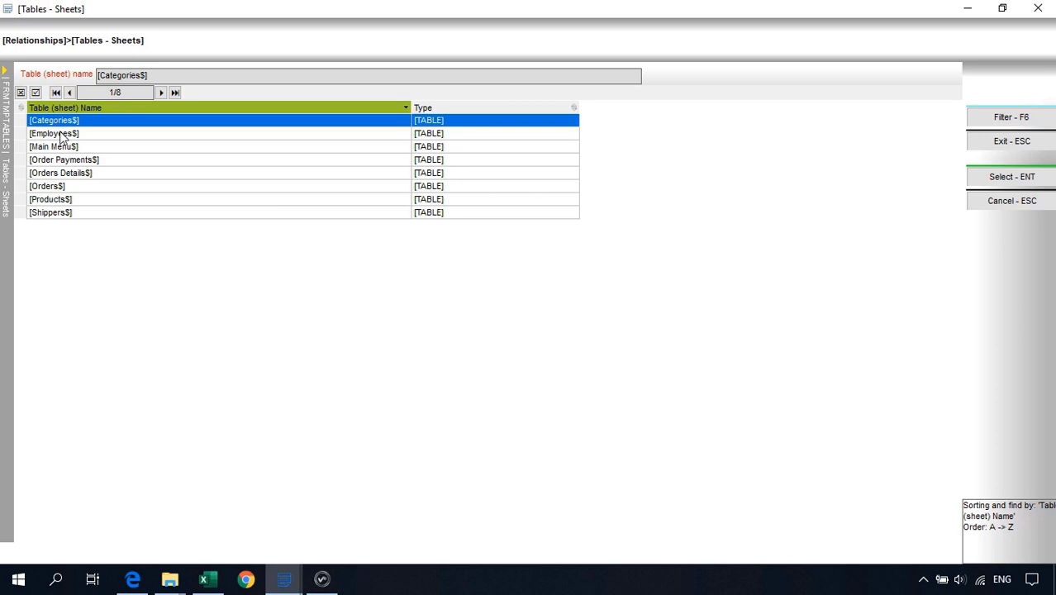
{"action": "left_click", "coordinate": [71, 161]}
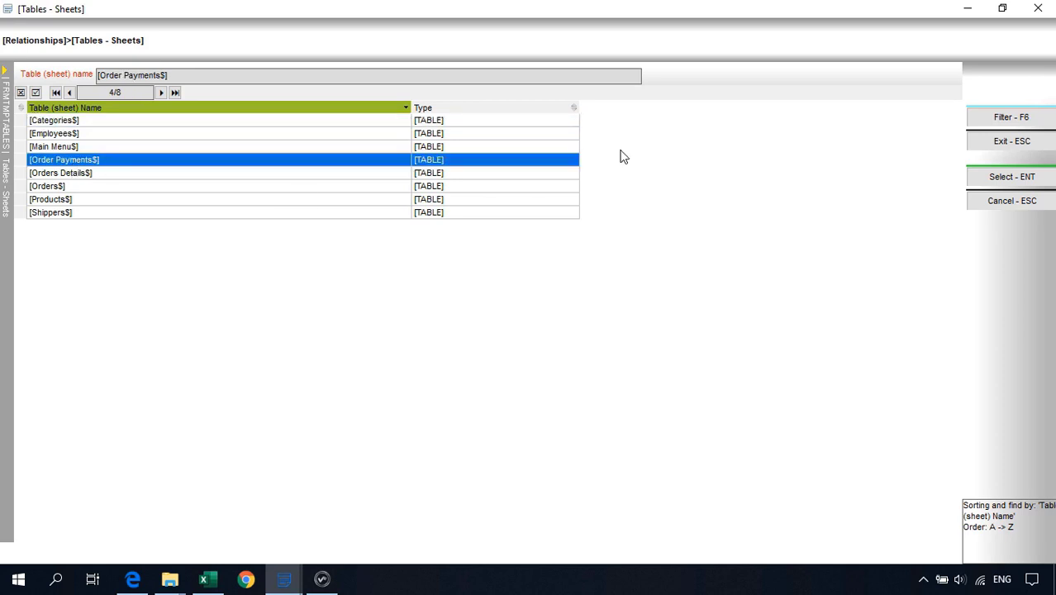
{"action": "left_click", "coordinate": [1001, 178]}
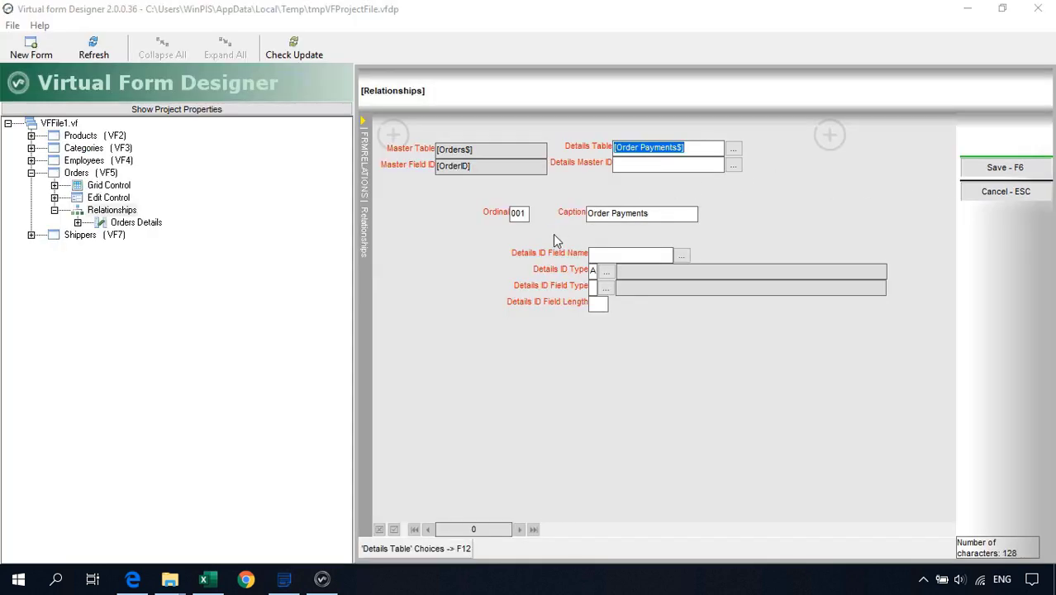
Set the relationship's Details Master ID to [OrderID] and its Details ID Field Name to [OrderPaymentID]
{"action": "left_click", "coordinate": [680, 162]}
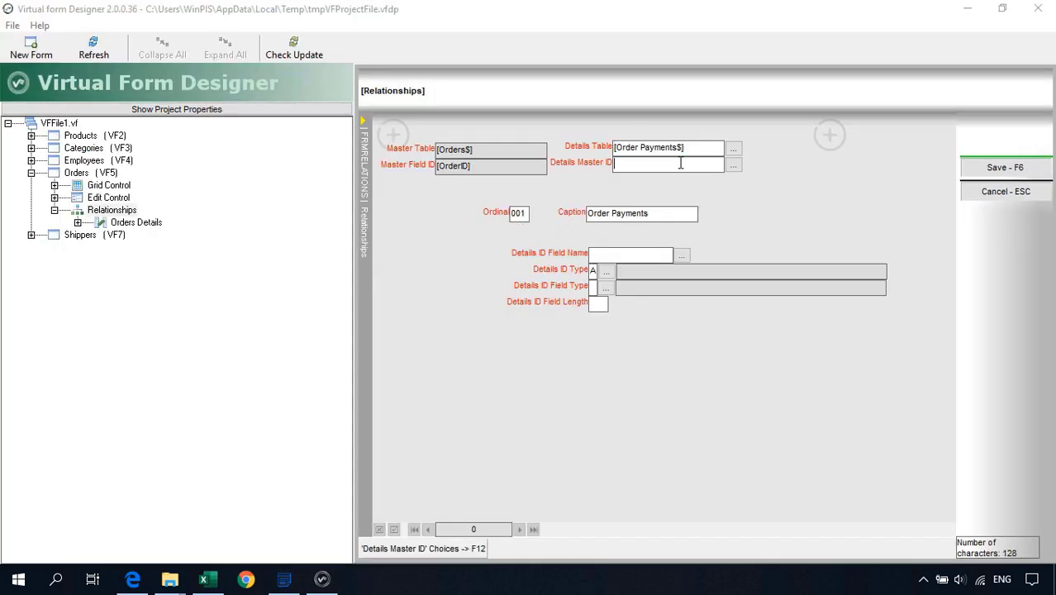
{"action": "left_click", "coordinate": [733, 166]}
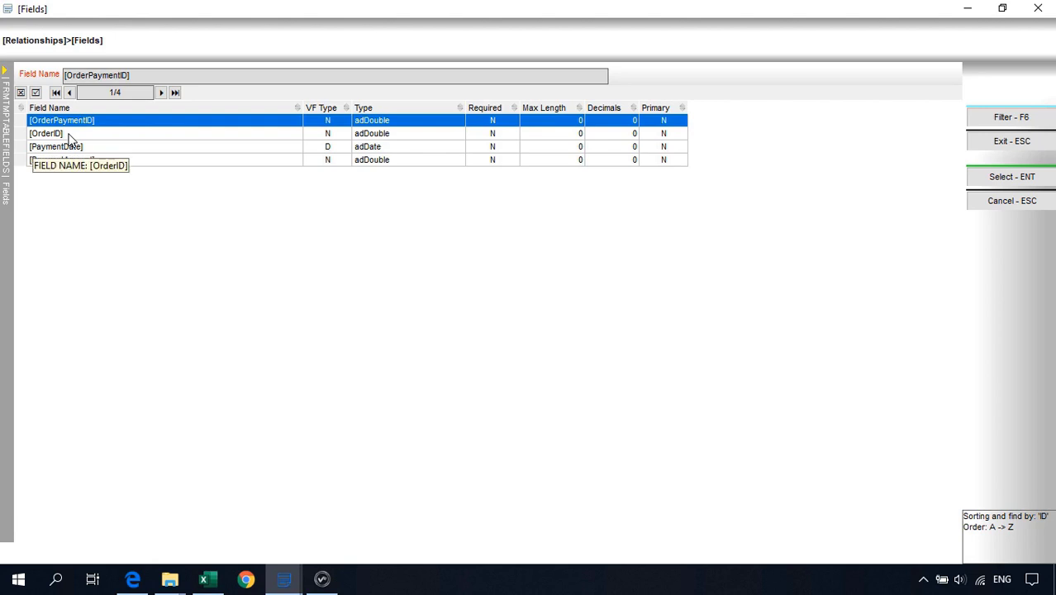
{"action": "double_click", "coordinate": [58, 134]}
{"action": "left_click", "coordinate": [616, 248]}
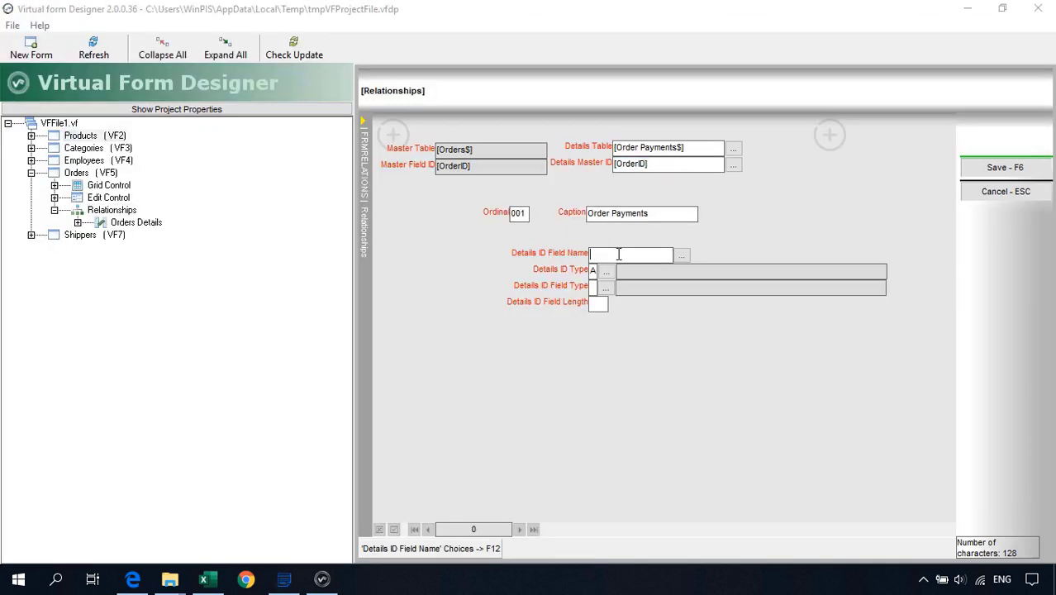
{"action": "left_click", "coordinate": [682, 255]}
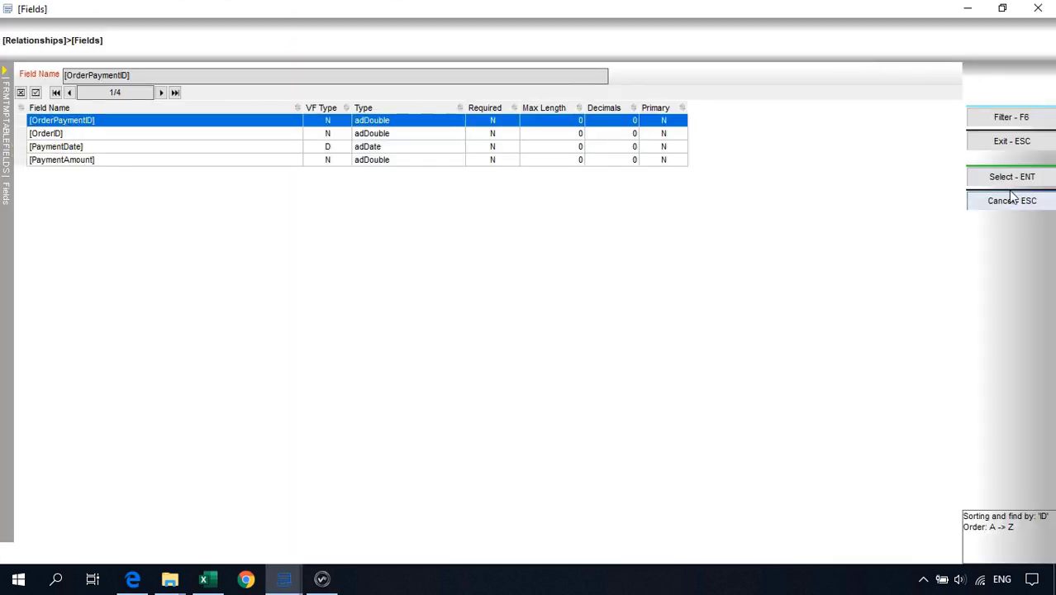
{"action": "left_click", "coordinate": [1005, 183]}
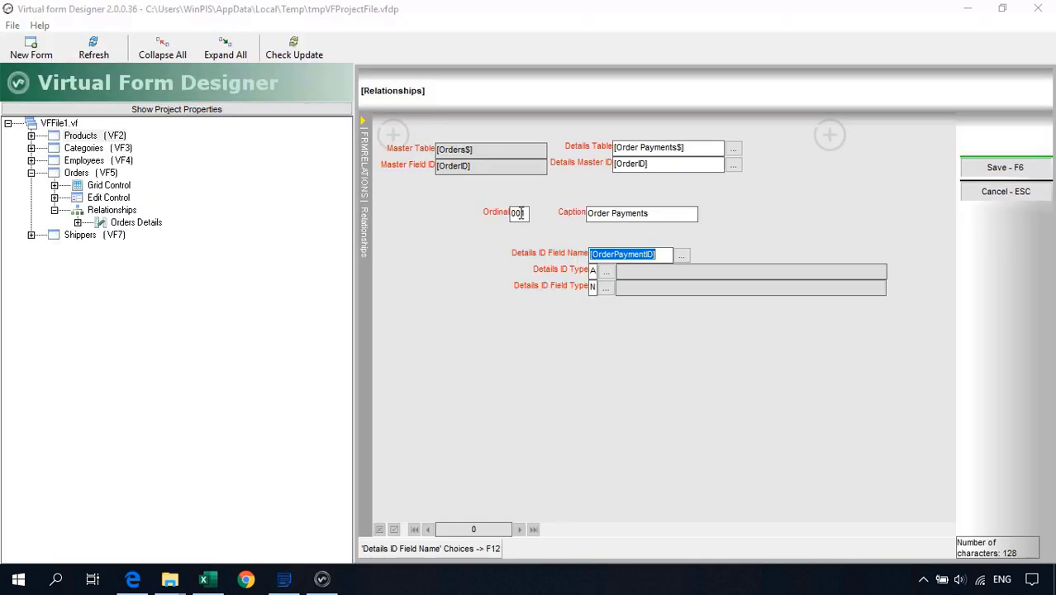
Set the Order Payments relationship's ordinal to 002 and save the relationship
{"action": "left_click", "coordinate": [520, 215]}
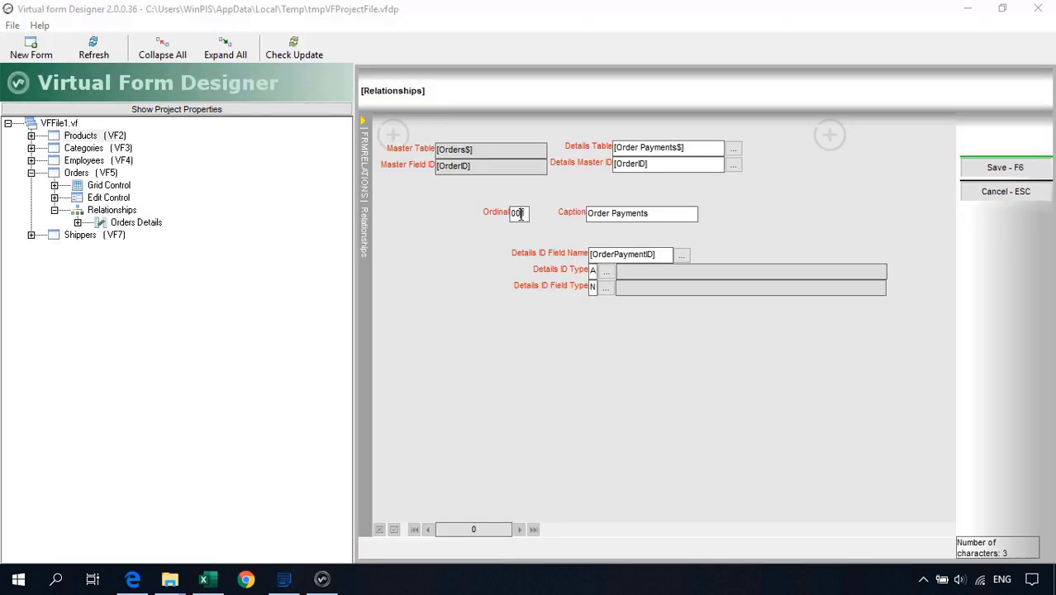
{"action": "double_click", "coordinate": [533, 213]}
{"action": "left_click", "coordinate": [527, 213]}
{"action": "left_click", "coordinate": [1012, 191]}
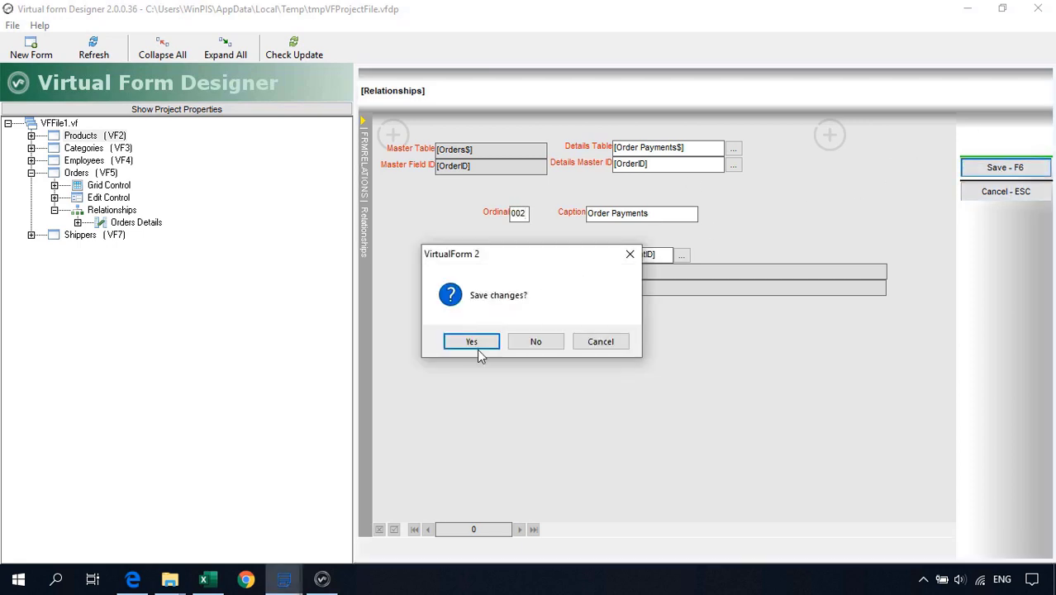
{"action": "left_click", "coordinate": [471, 347]}
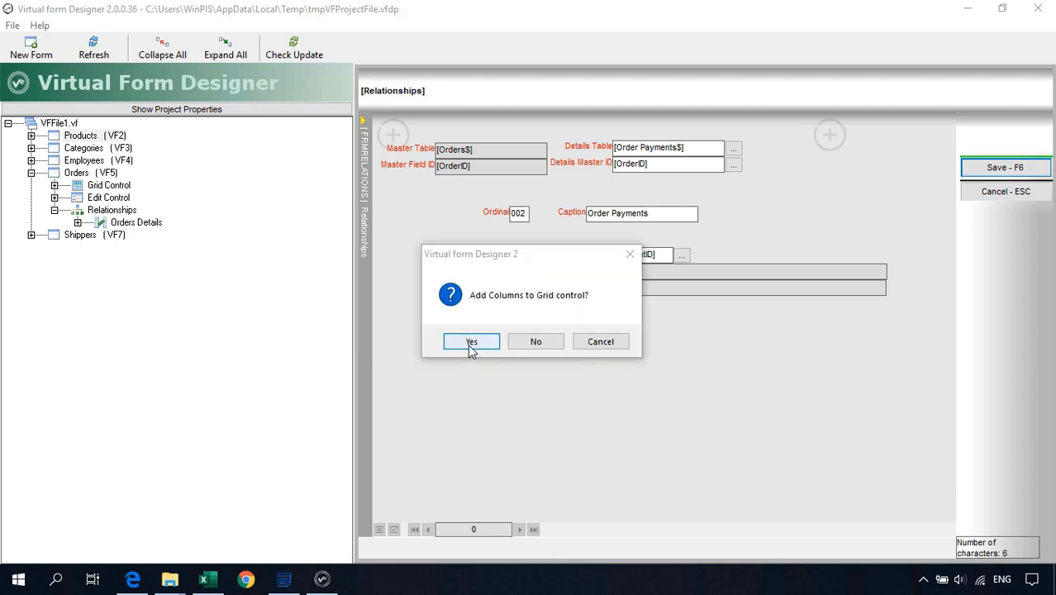
Add the [PaymentDate] and [PaymentAmount] fields to both the grid control and the edit control of Order Payments
{"action": "left_click", "coordinate": [471, 343]}
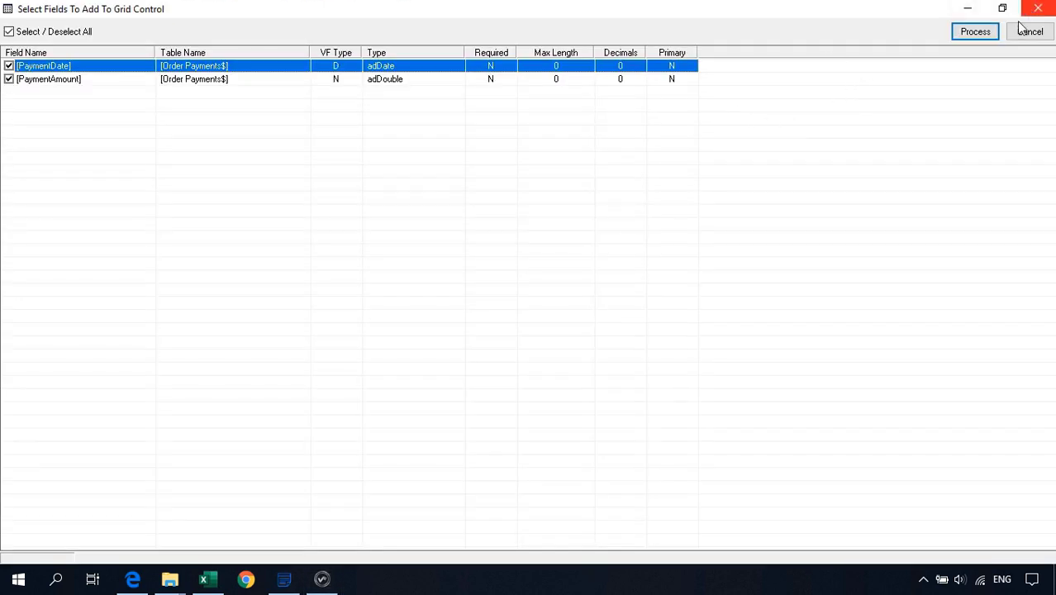
{"action": "left_click", "coordinate": [979, 31]}
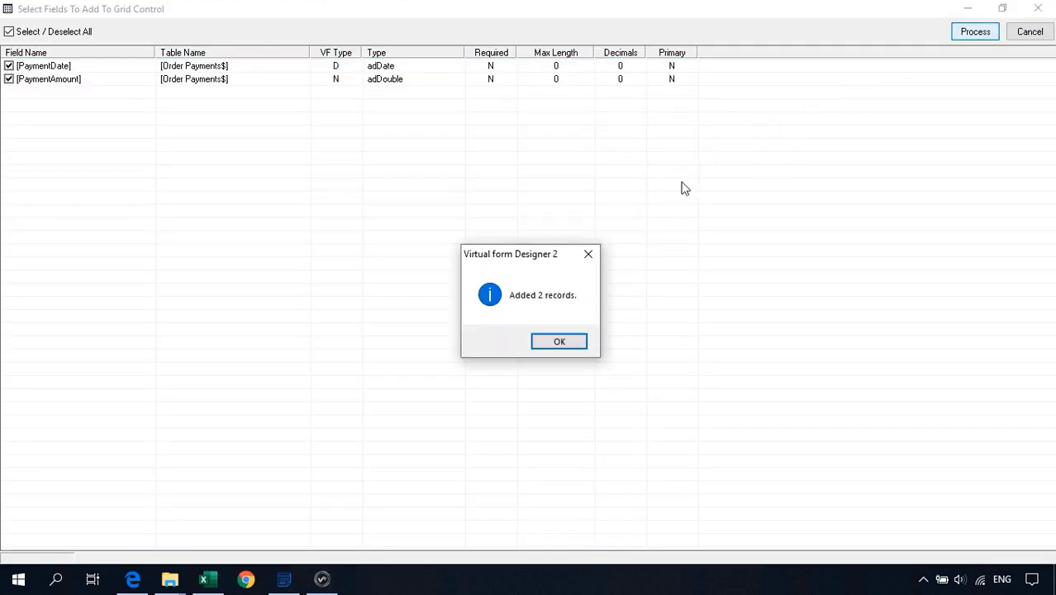
{"action": "left_click", "coordinate": [579, 343]}
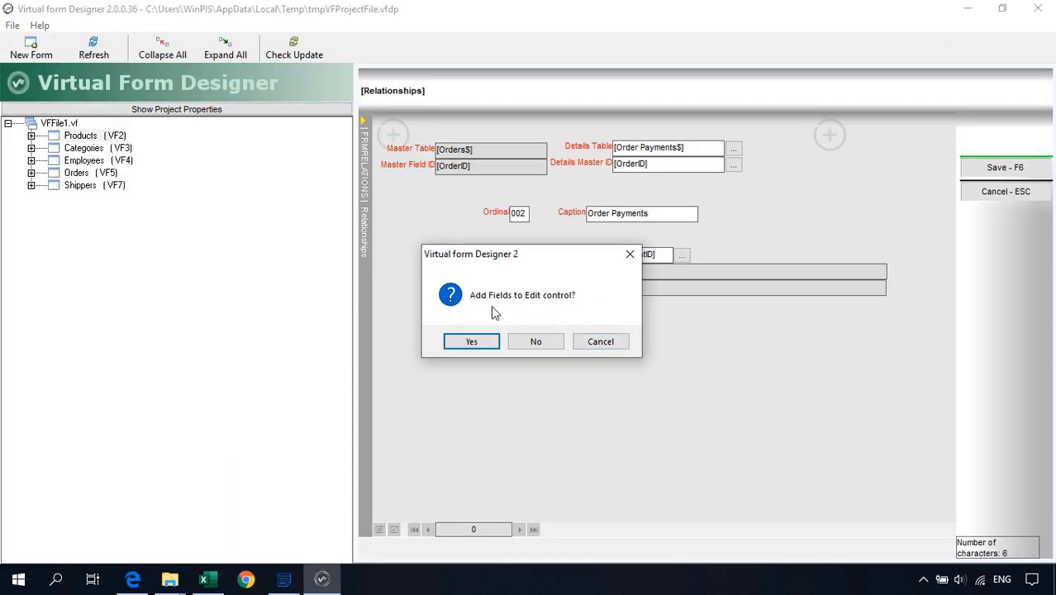
{"action": "left_click", "coordinate": [473, 342]}
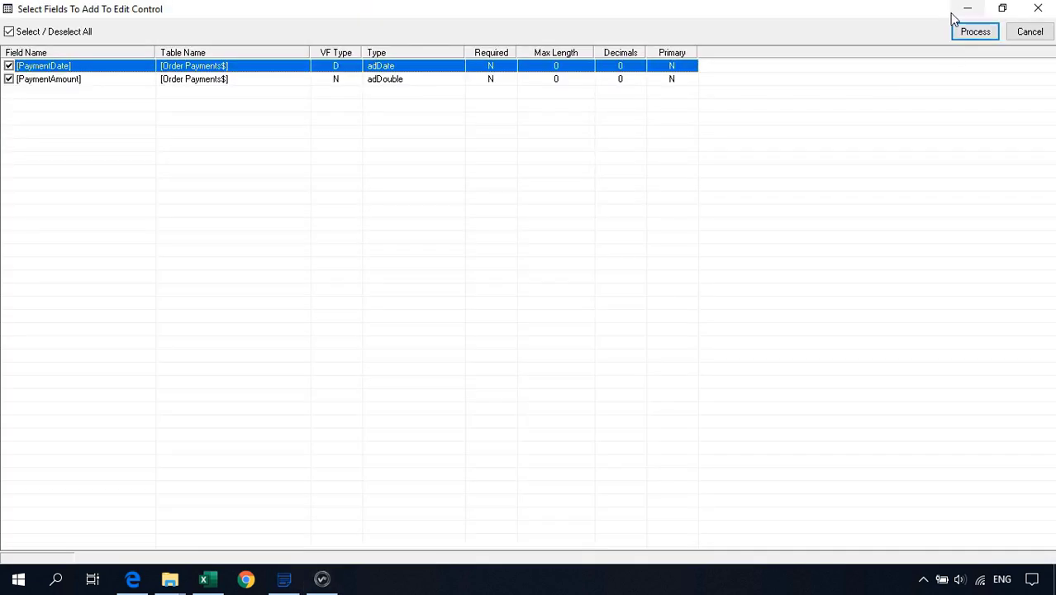
{"action": "left_click", "coordinate": [959, 34]}
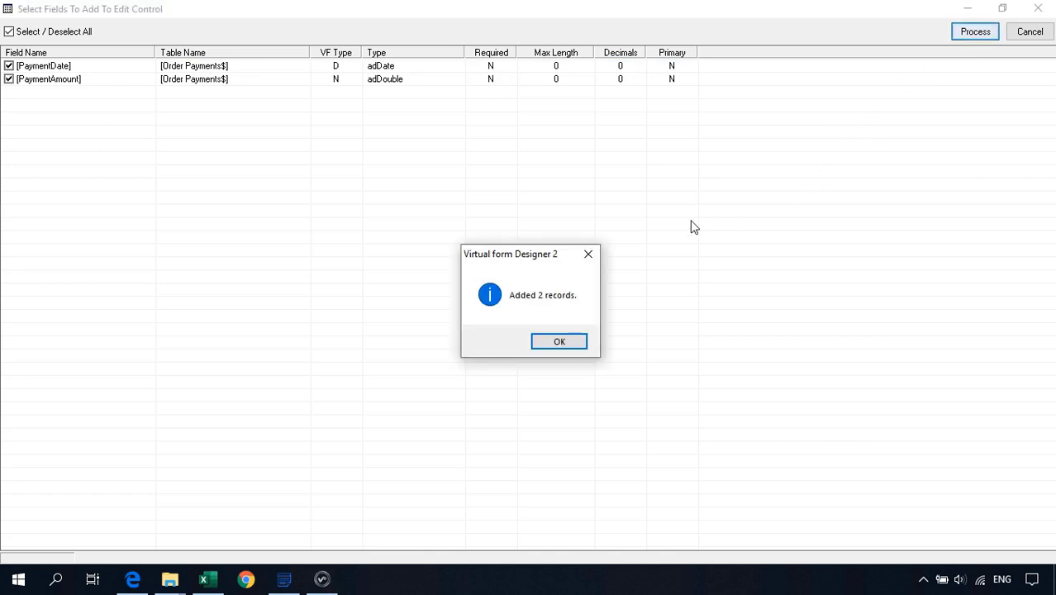
{"action": "left_click", "coordinate": [555, 344]}
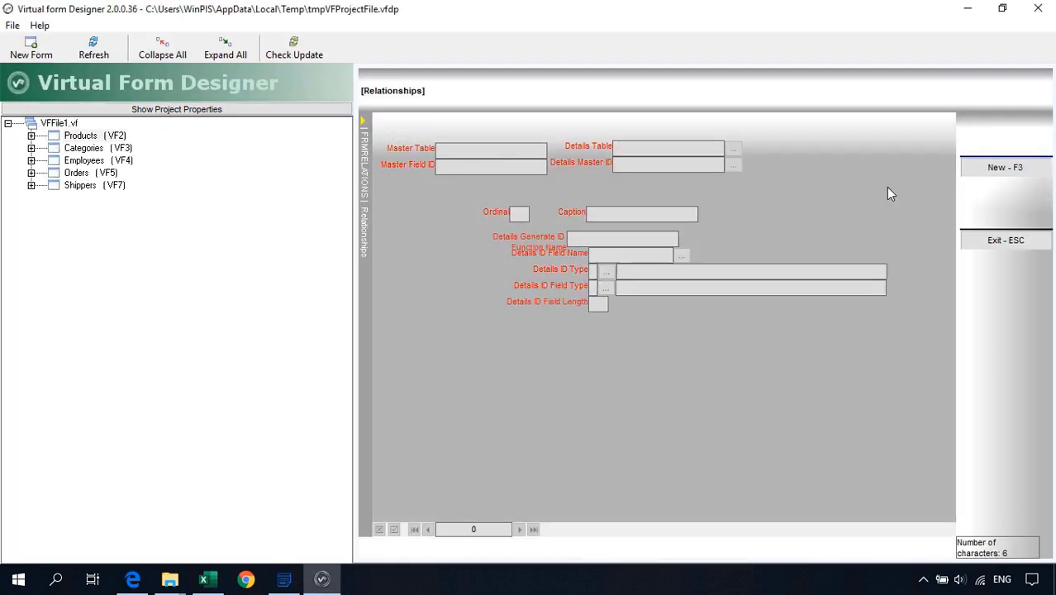
Close the designer, reopen the Orders form and show the Order Payments records for OrderID 9
{"action": "left_click", "coordinate": [1010, 239]}
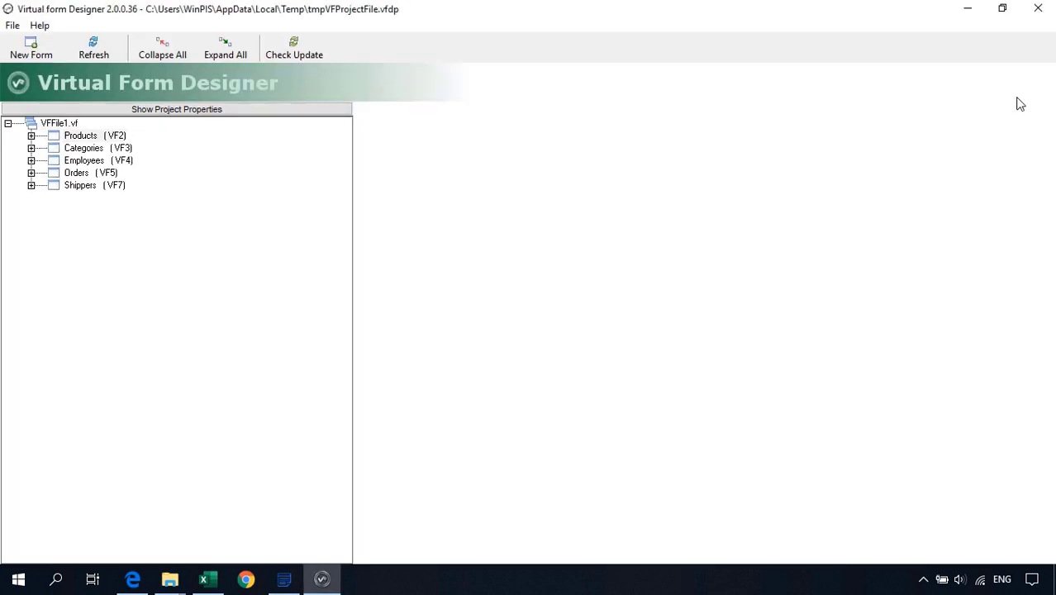
{"action": "left_click", "coordinate": [1038, 9]}
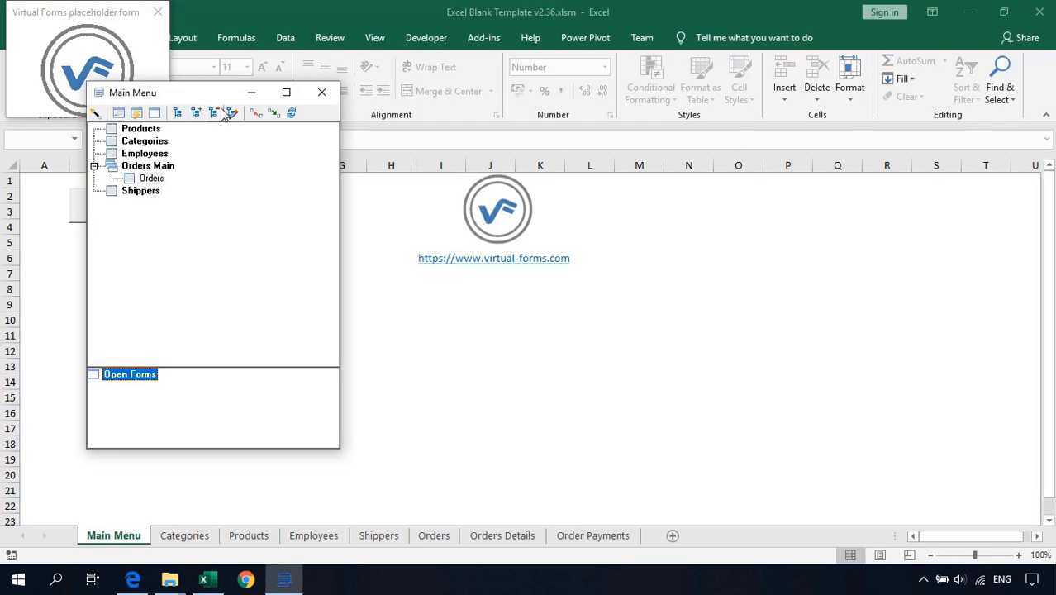
{"action": "double_click", "coordinate": [152, 178]}
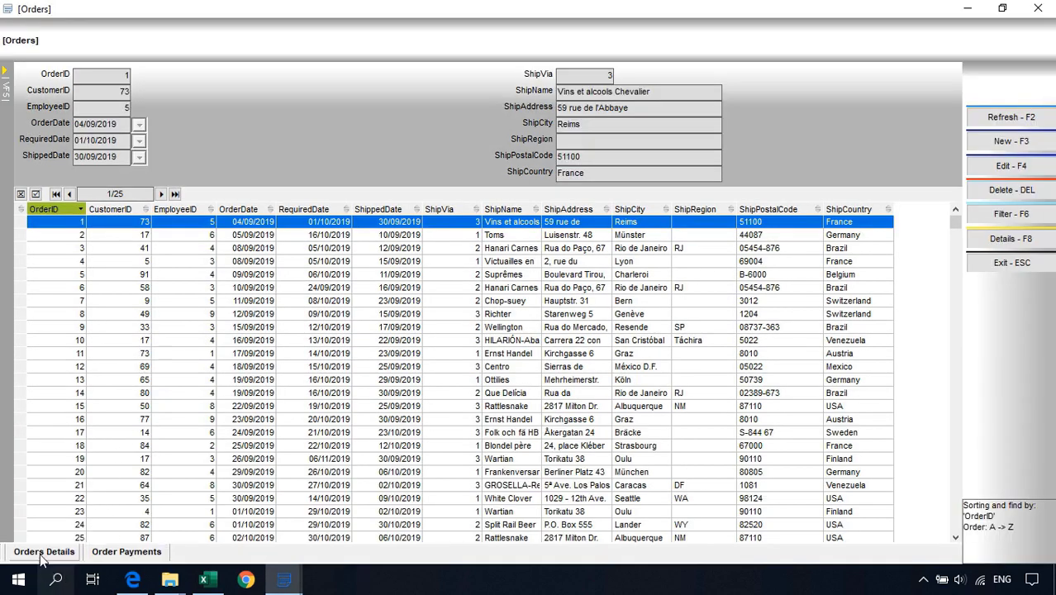
{"action": "left_click", "coordinate": [123, 379]}
{"action": "left_click", "coordinate": [130, 329]}
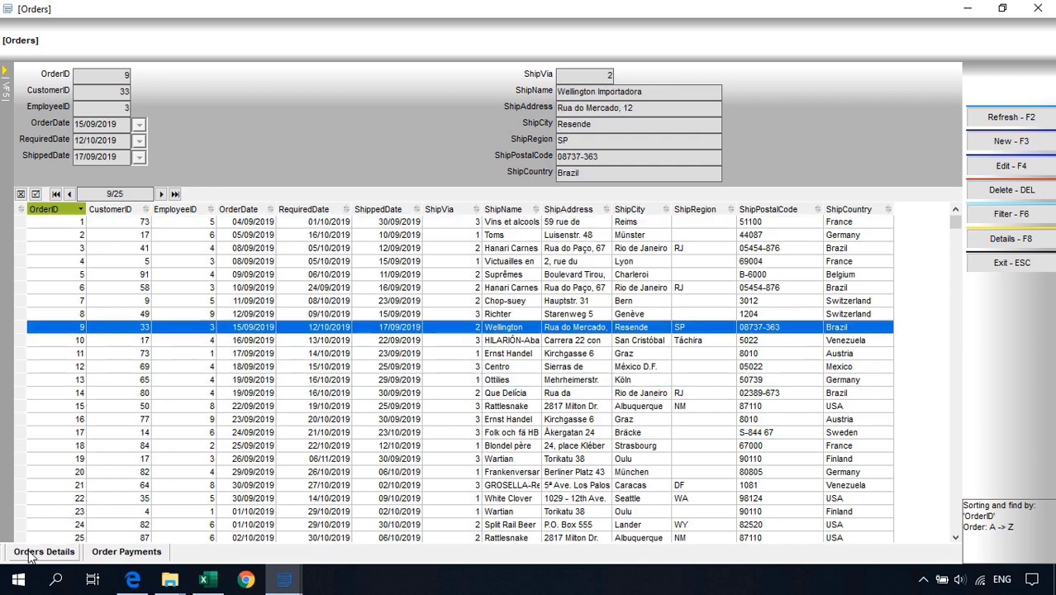
{"action": "left_click", "coordinate": [120, 551]}
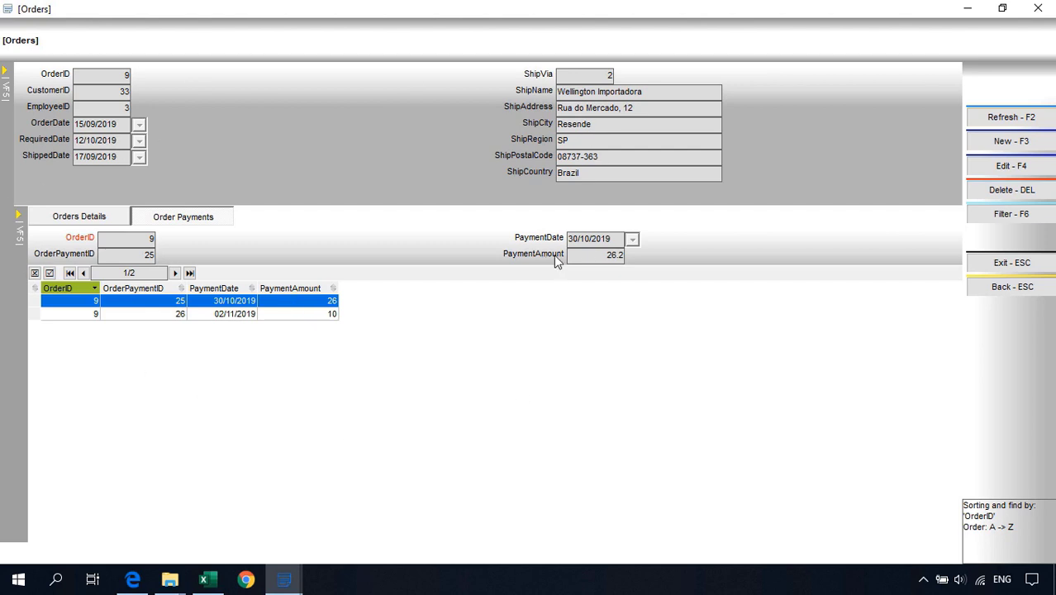
Open the Order Payments grid control in the designer, set Summing to Y for the PaymentAmount column and save it
{"action": "right_click", "coordinate": [298, 287]}
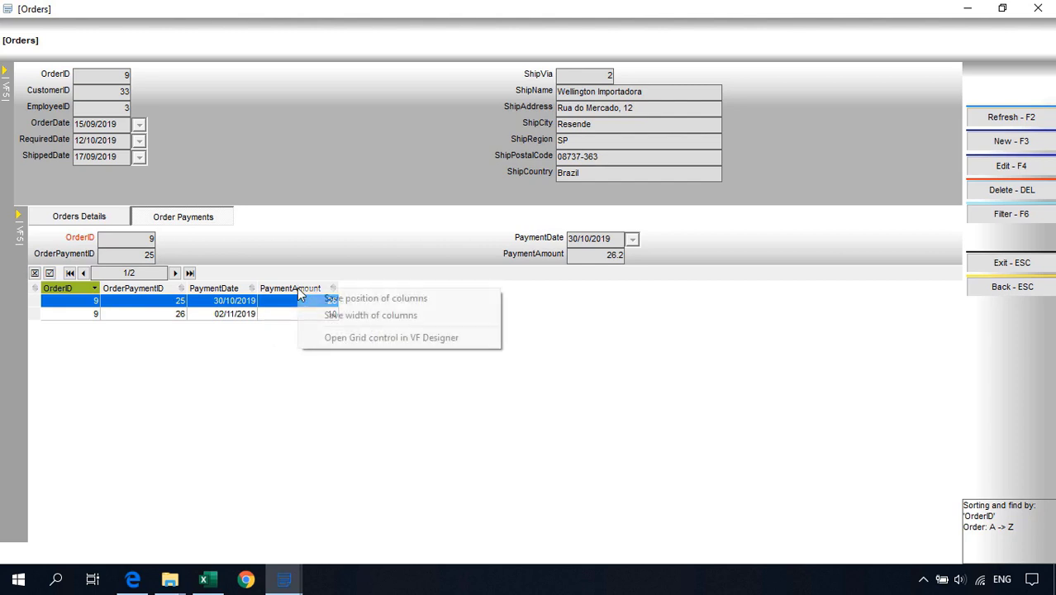
{"action": "left_click", "coordinate": [339, 338]}
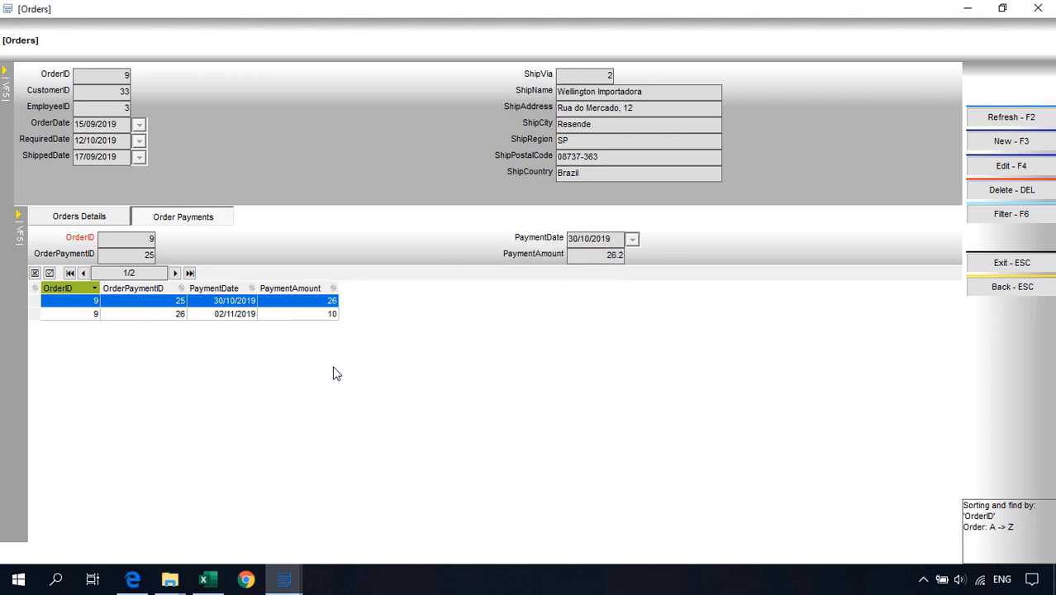
{"action": "key", "text": "Escape"}
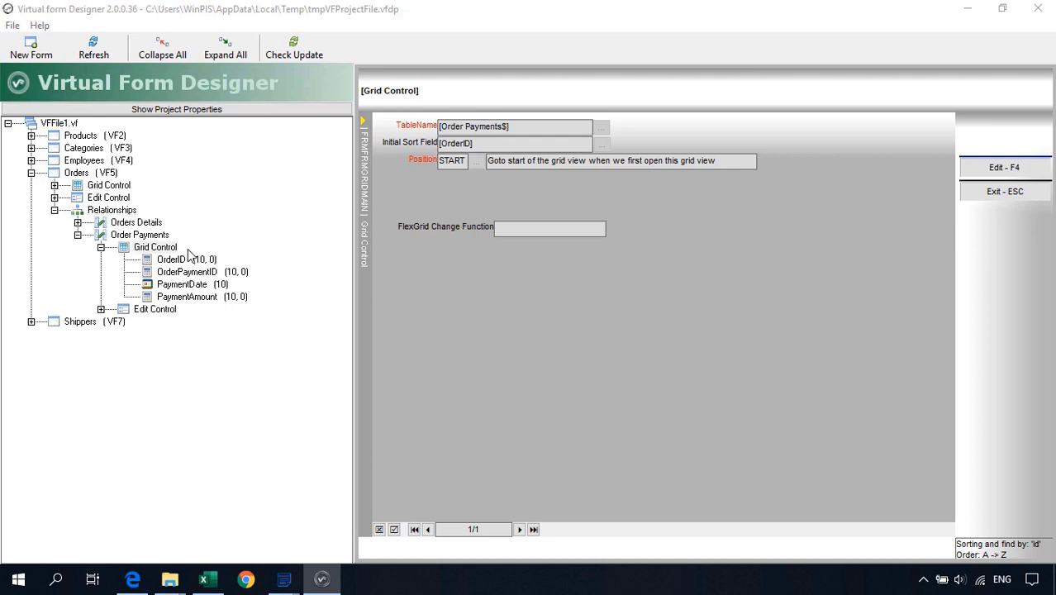
{"action": "double_click", "coordinate": [178, 297]}
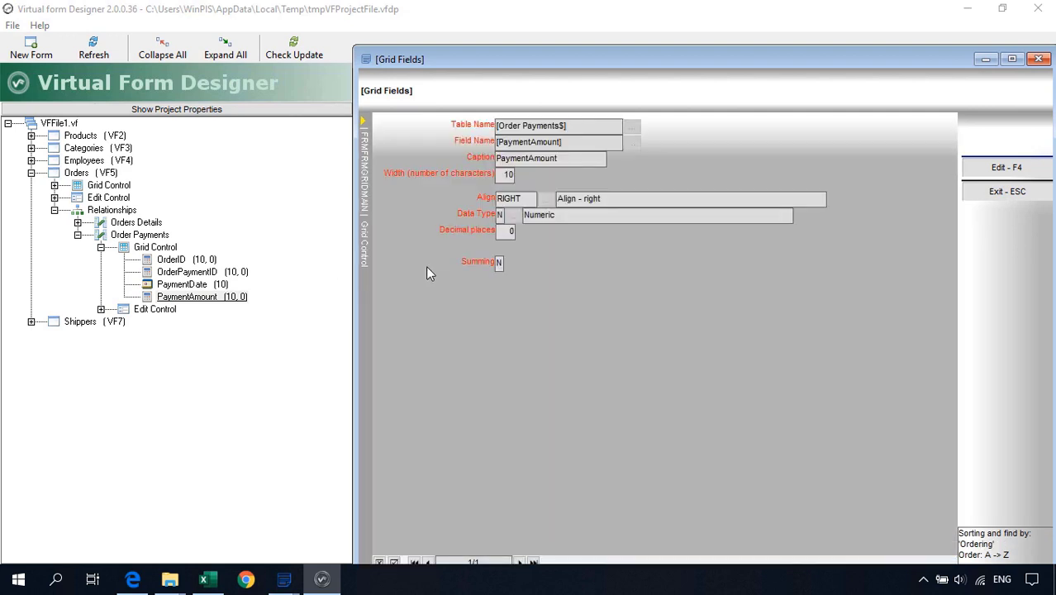
{"action": "key", "text": "F4"}
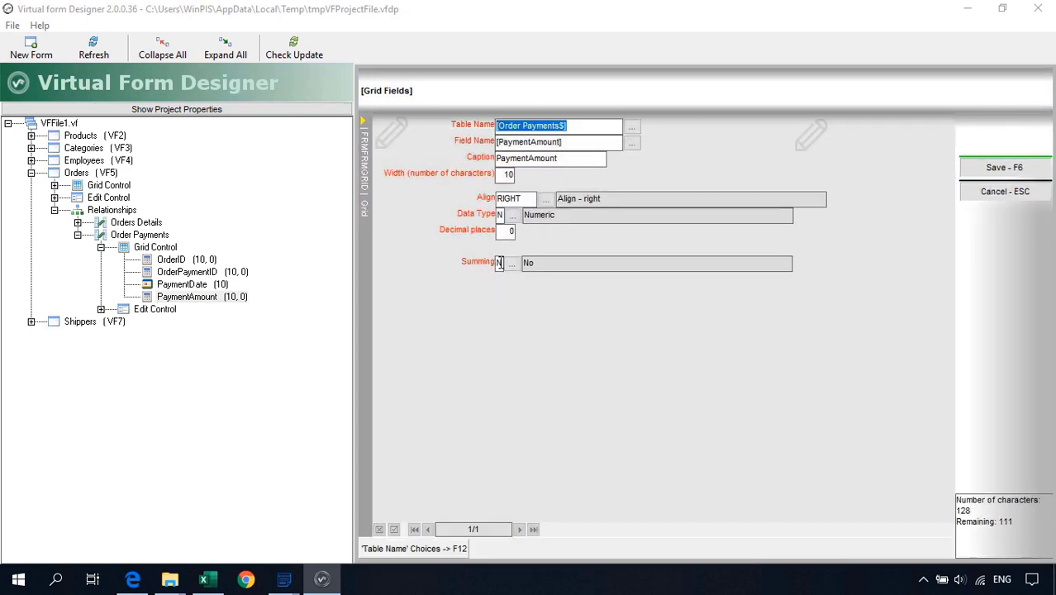
{"action": "left_click", "coordinate": [499, 262]}
{"action": "type", "text": "S"}
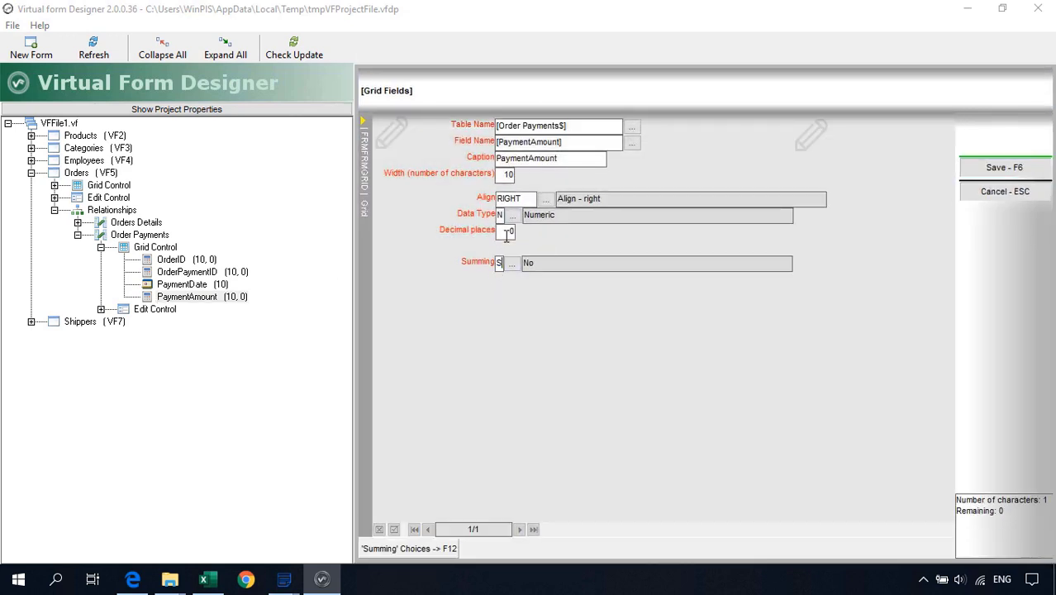
{"action": "key", "text": "Return"}
{"action": "key", "text": "Return"}
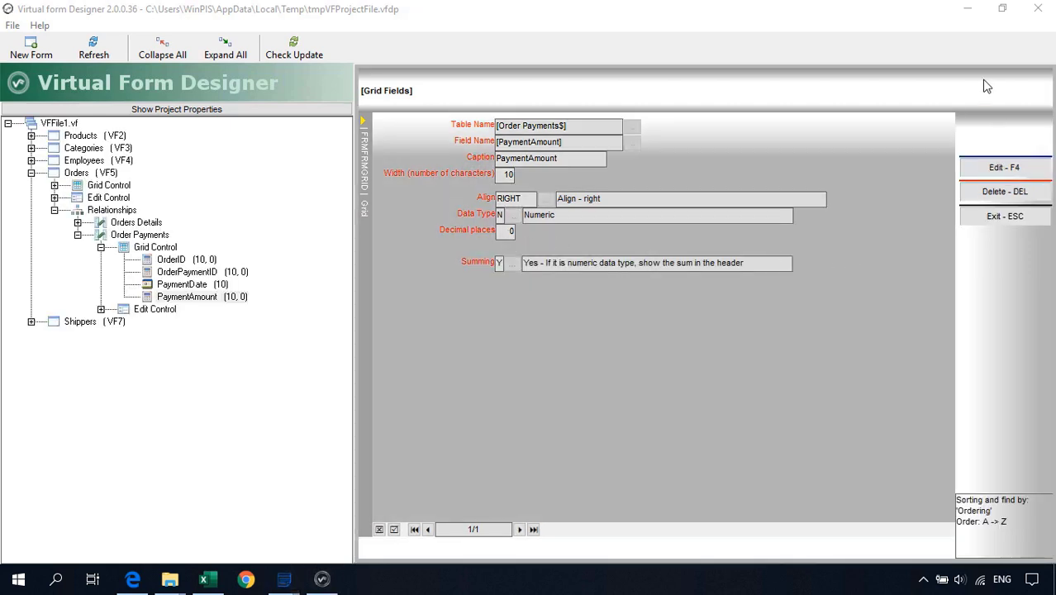
Close the designer, reopen the Orders form and show the Order Payments records for OrderID 1
{"action": "left_click", "coordinate": [1038, 9]}
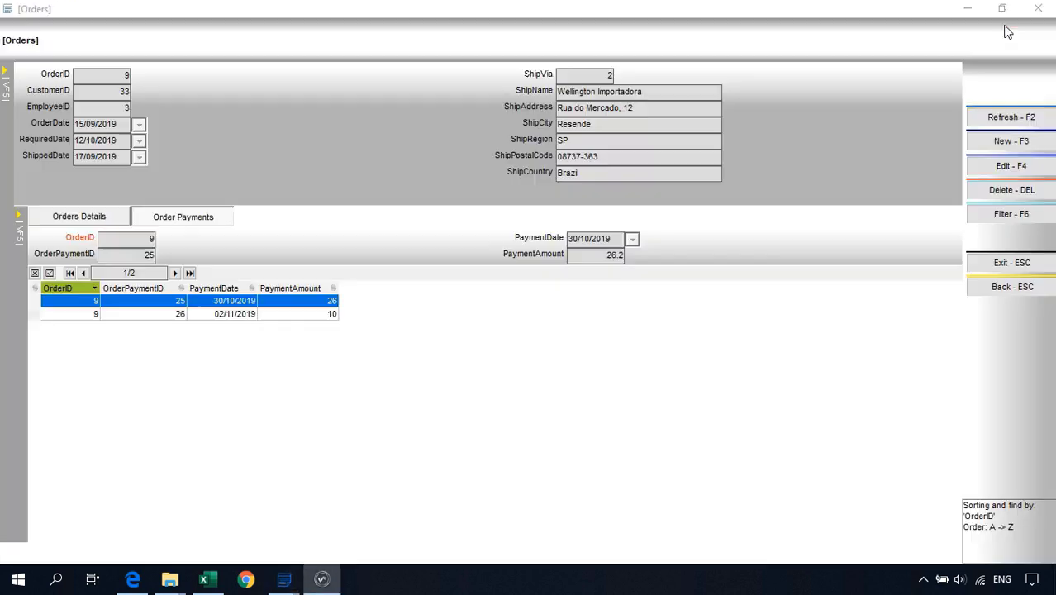
{"action": "left_click", "coordinate": [1011, 263]}
{"action": "double_click", "coordinate": [140, 179]}
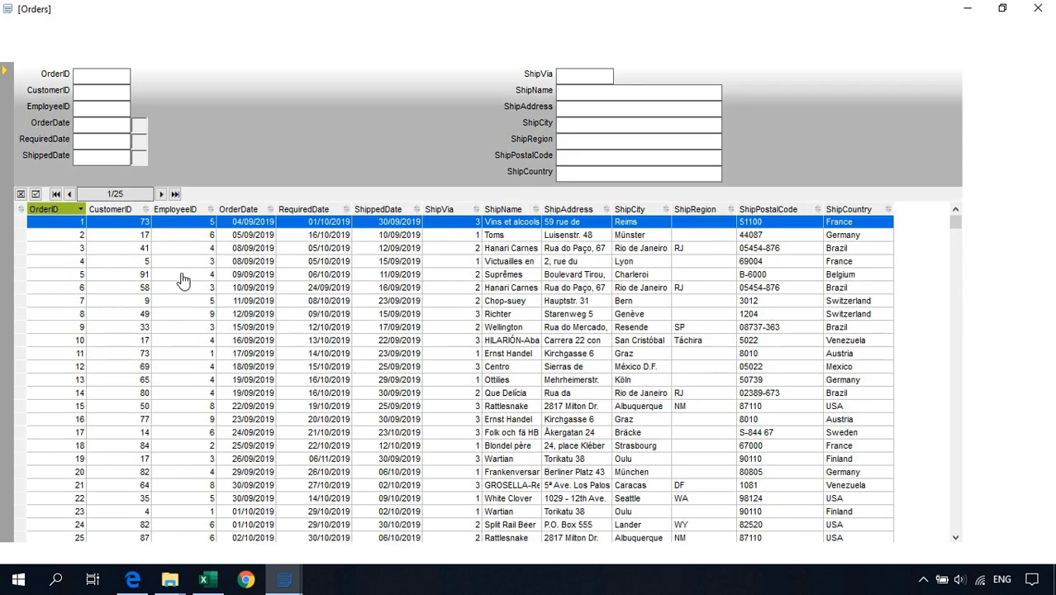
{"action": "left_click", "coordinate": [124, 552]}
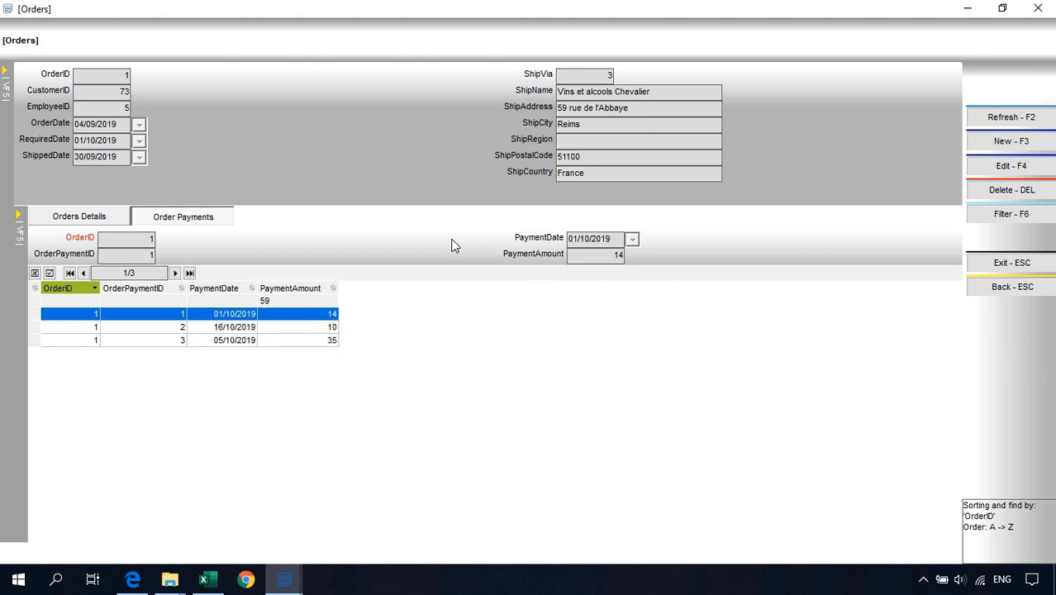
Return to the orders list and start moving and resizing its edit controls for all resolutions (0), with field names shown in the text boxes
{"action": "left_click", "coordinate": [994, 285]}
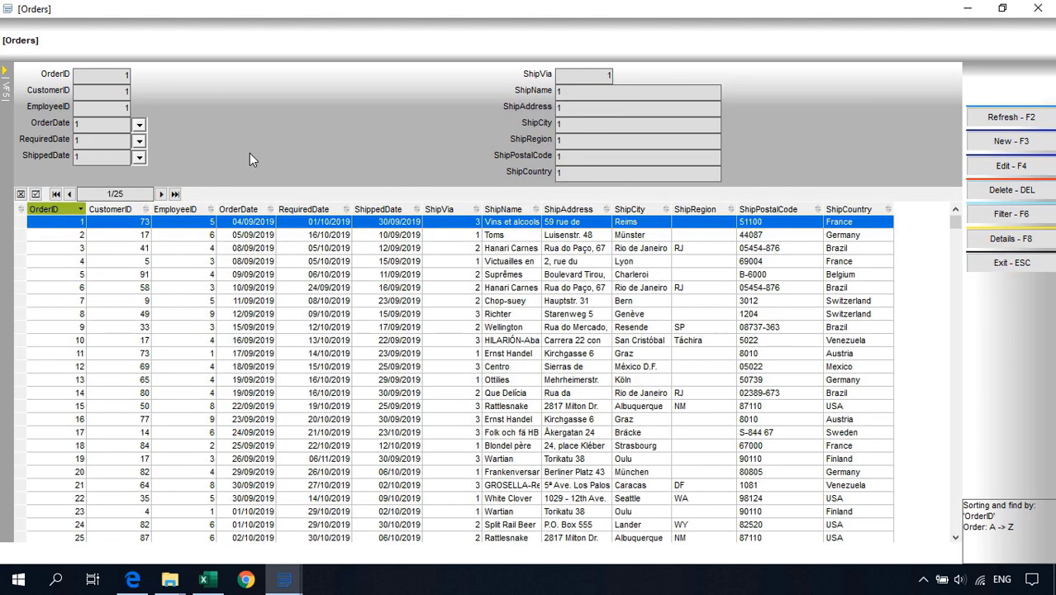
{"action": "right_click", "coordinate": [216, 112]}
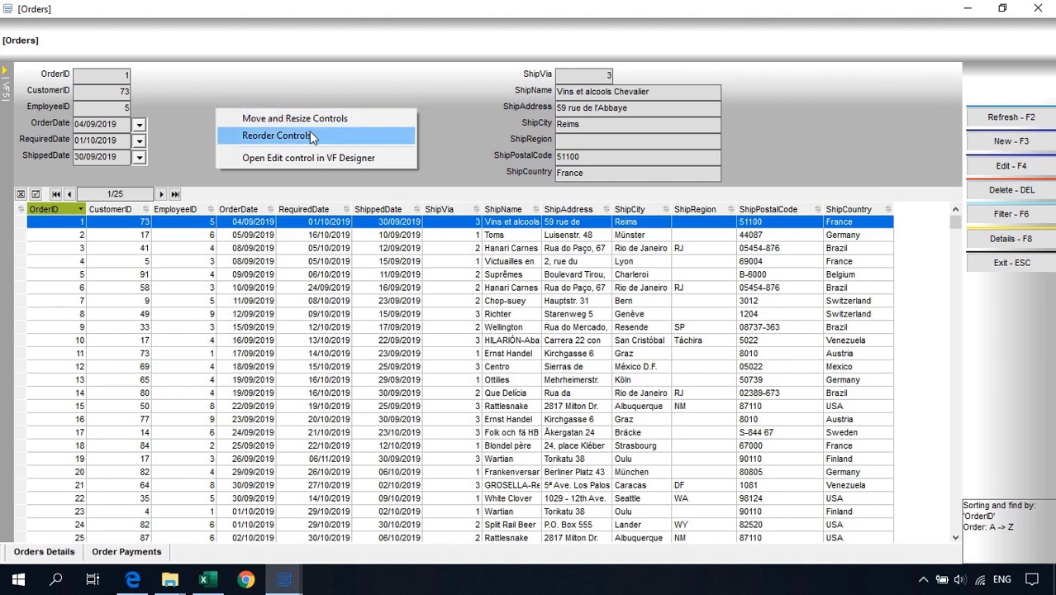
{"action": "left_click", "coordinate": [282, 119]}
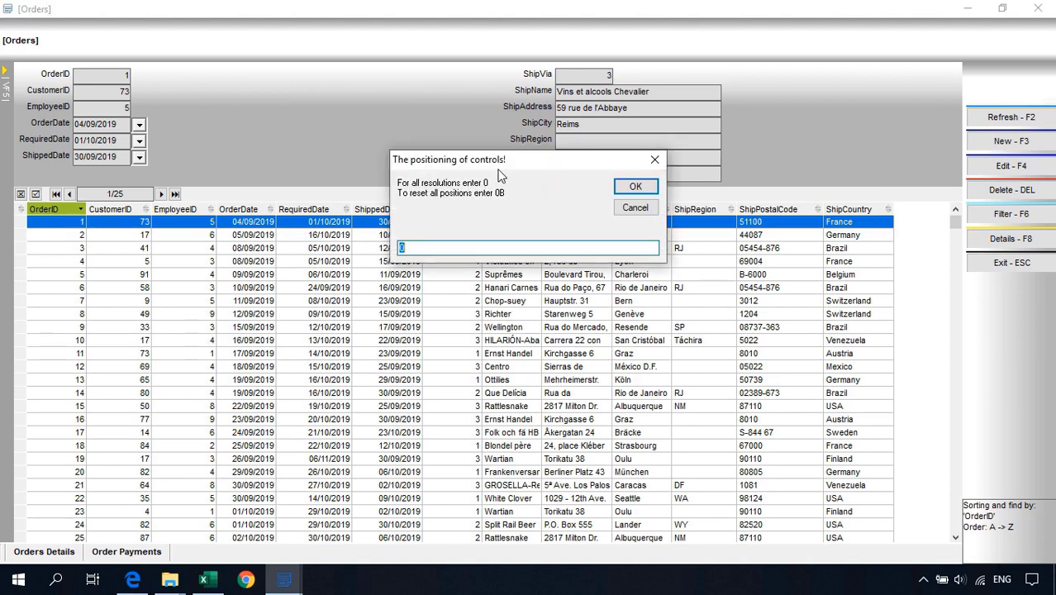
{"action": "key", "text": "Return"}
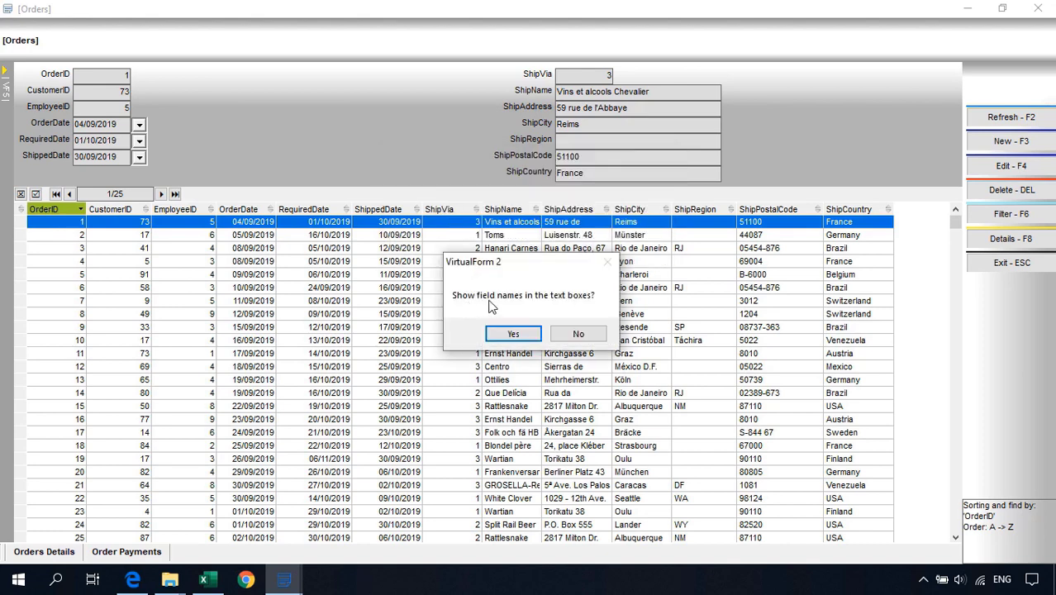
{"action": "left_click", "coordinate": [519, 333]}
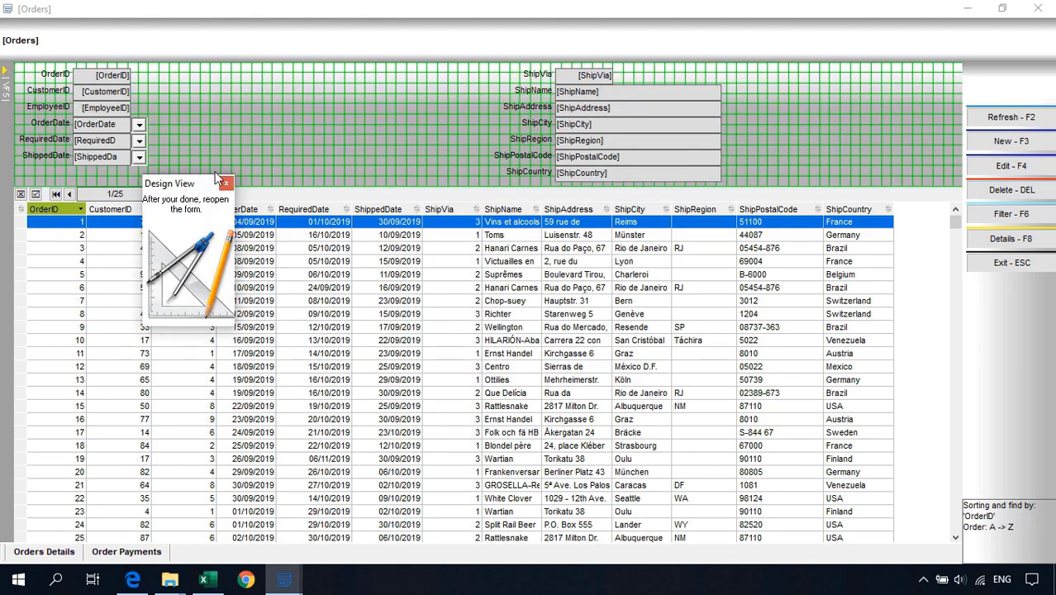
Move the ShippedDate, RequiredDate and OrderDate fields into a second column between the ID fields and the shipping fields, with OrderDate uppermost
{"action": "left_click", "coordinate": [96, 159]}
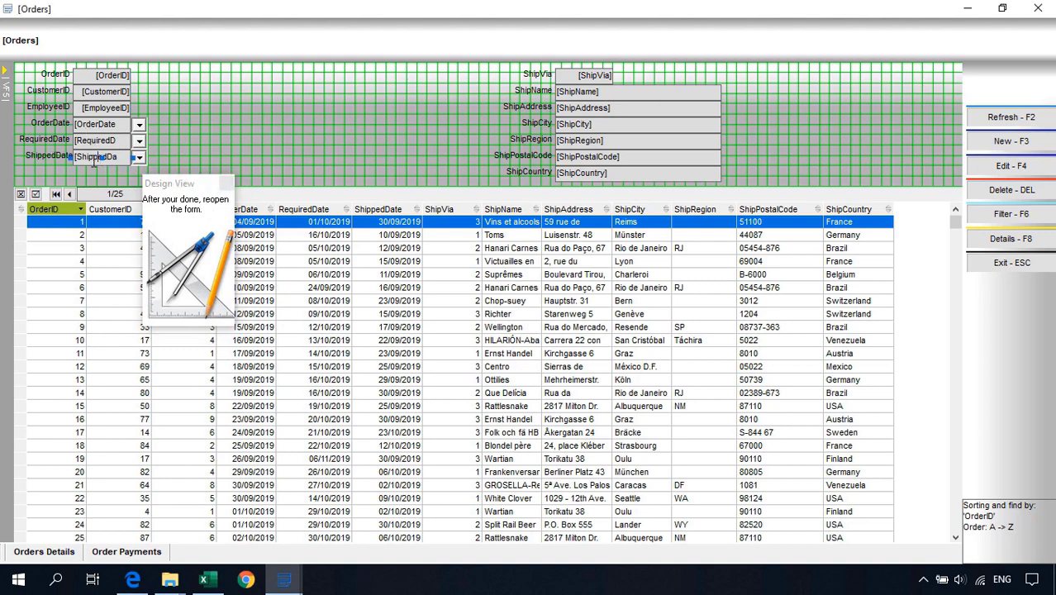
{"action": "left_click", "coordinate": [96, 159]}
{"action": "left_click_drag", "start_coordinate": [96, 159], "coordinate": [153, 159]}
{"action": "left_click_drag", "start_coordinate": [96, 156], "coordinate": [281, 79]}
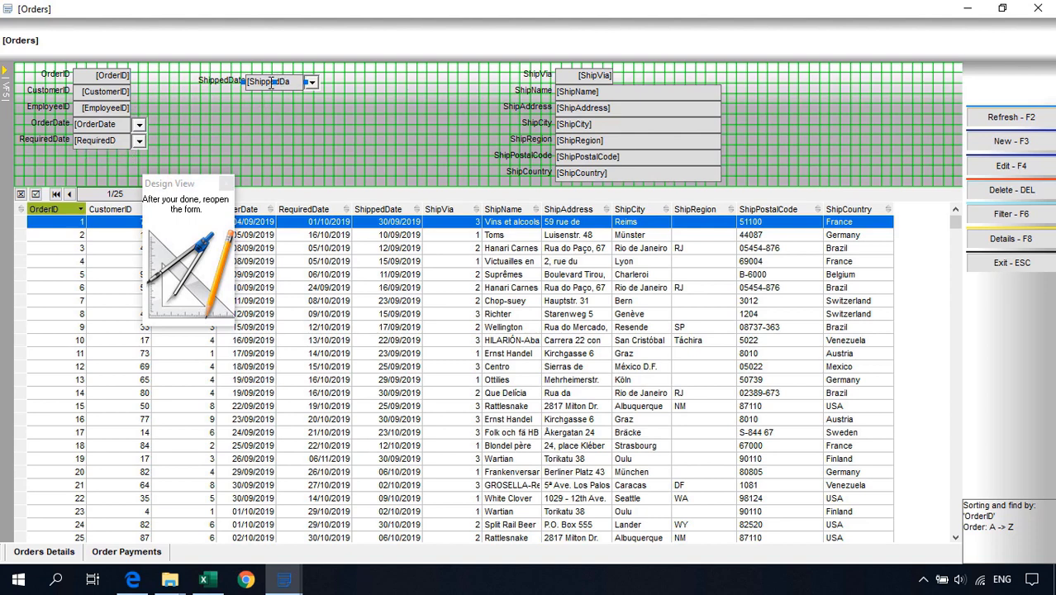
{"action": "left_click_drag", "start_coordinate": [272, 86], "coordinate": [276, 127]}
{"action": "left_click", "coordinate": [98, 142]}
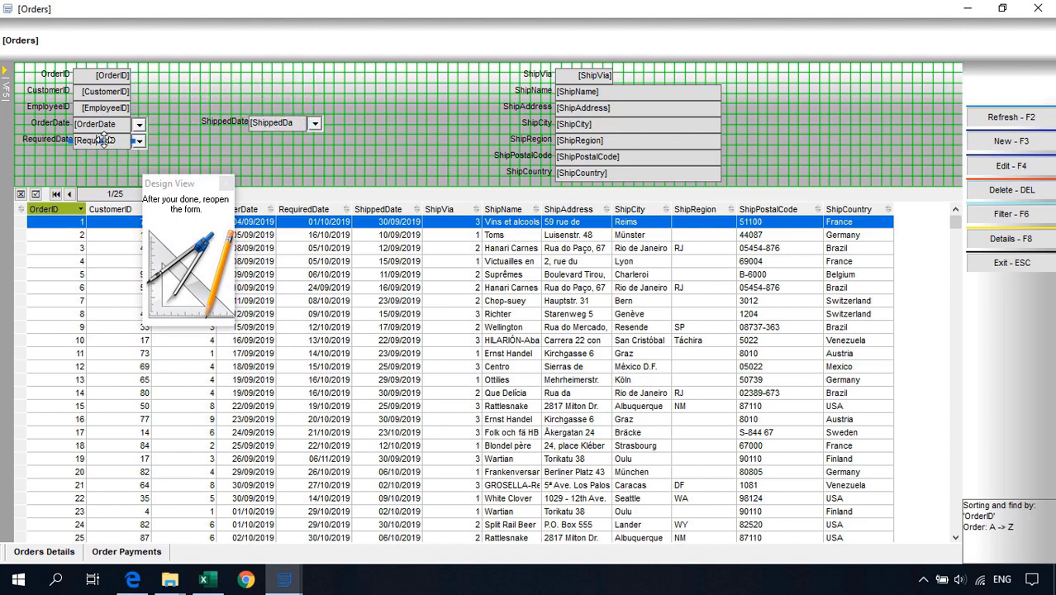
{"action": "left_click_drag", "start_coordinate": [102, 140], "coordinate": [286, 106]}
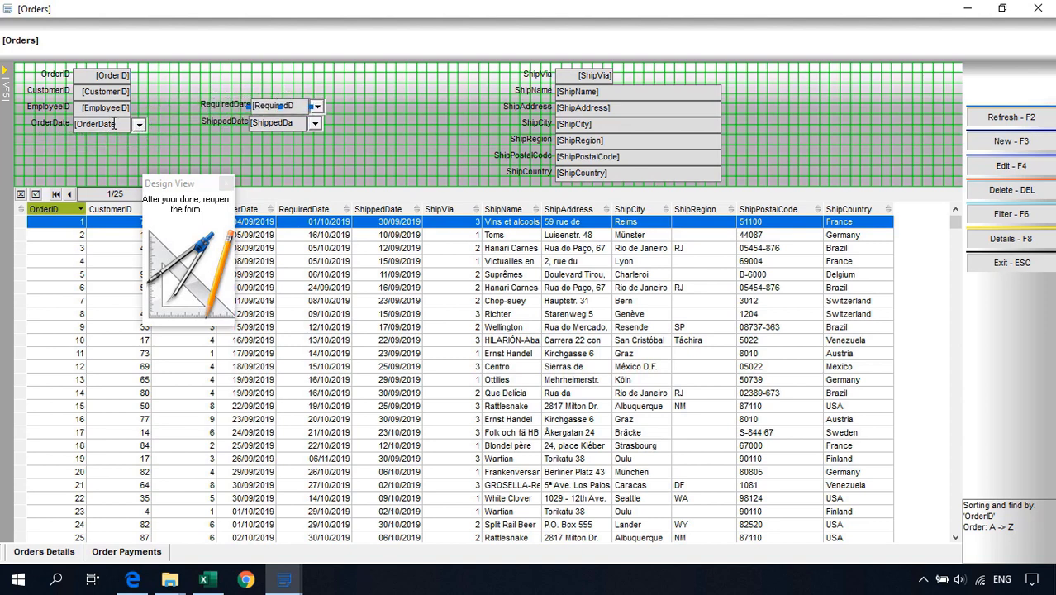
{"action": "left_click_drag", "start_coordinate": [114, 124], "coordinate": [298, 88]}
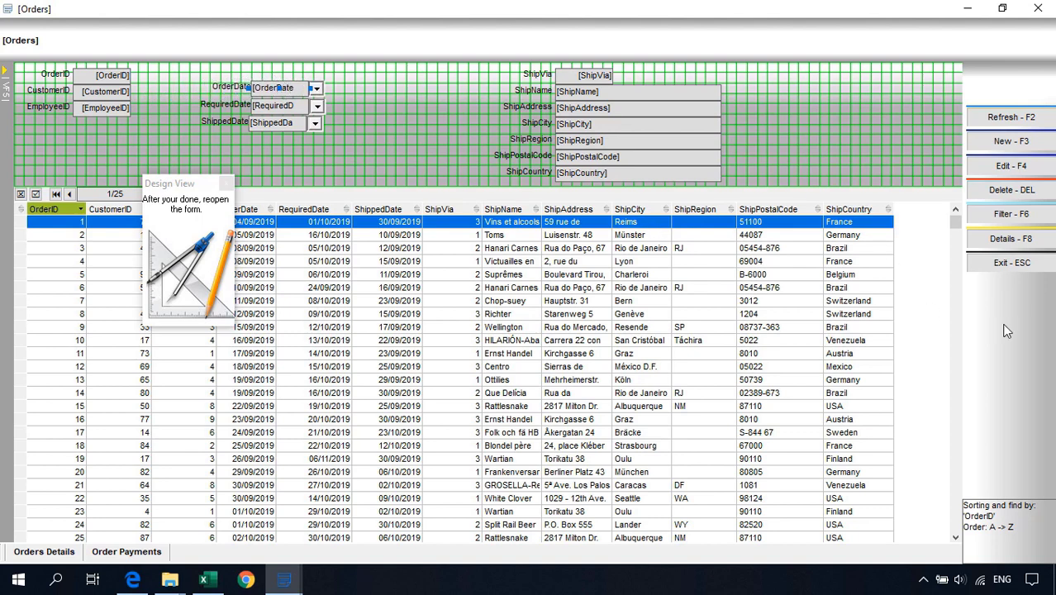
Reopen the Orders form and check the rearranged fields on the records for OrderID 7 and 12
{"action": "left_click", "coordinate": [1002, 264]}
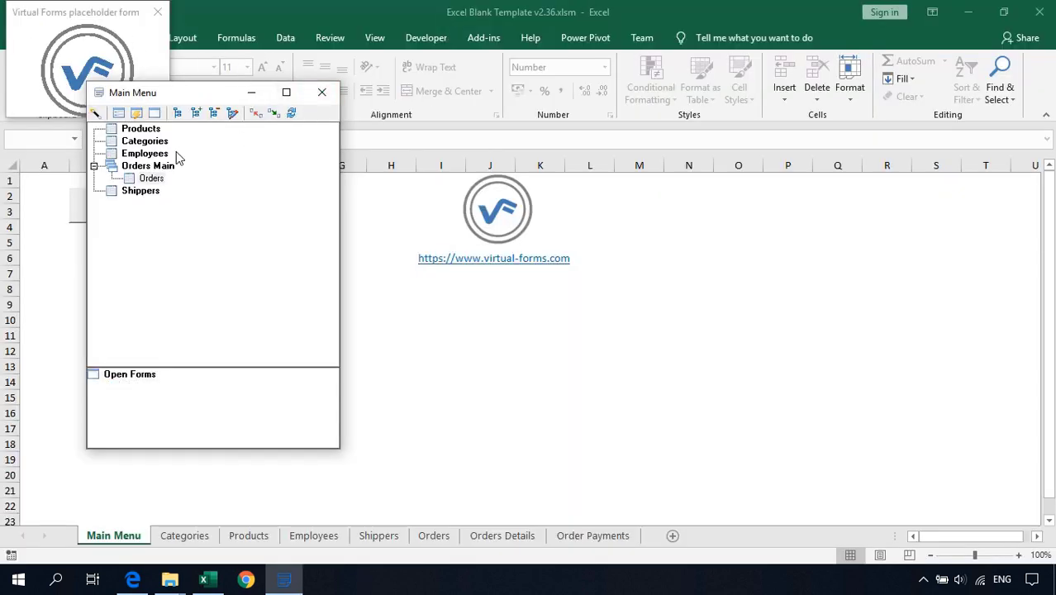
{"action": "double_click", "coordinate": [152, 179]}
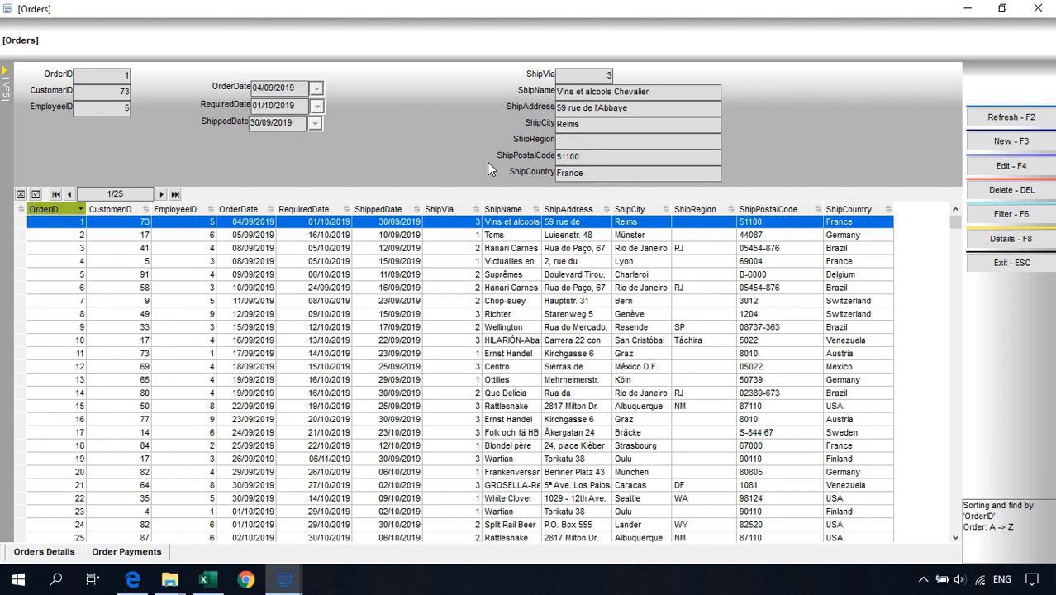
{"action": "left_click", "coordinate": [461, 301]}
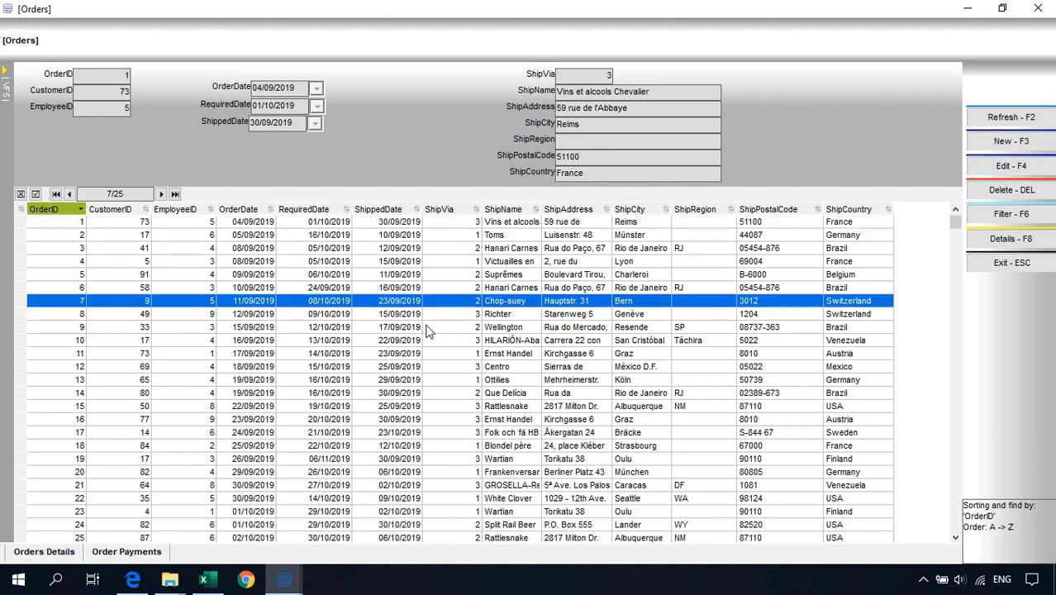
{"action": "left_click", "coordinate": [391, 368]}
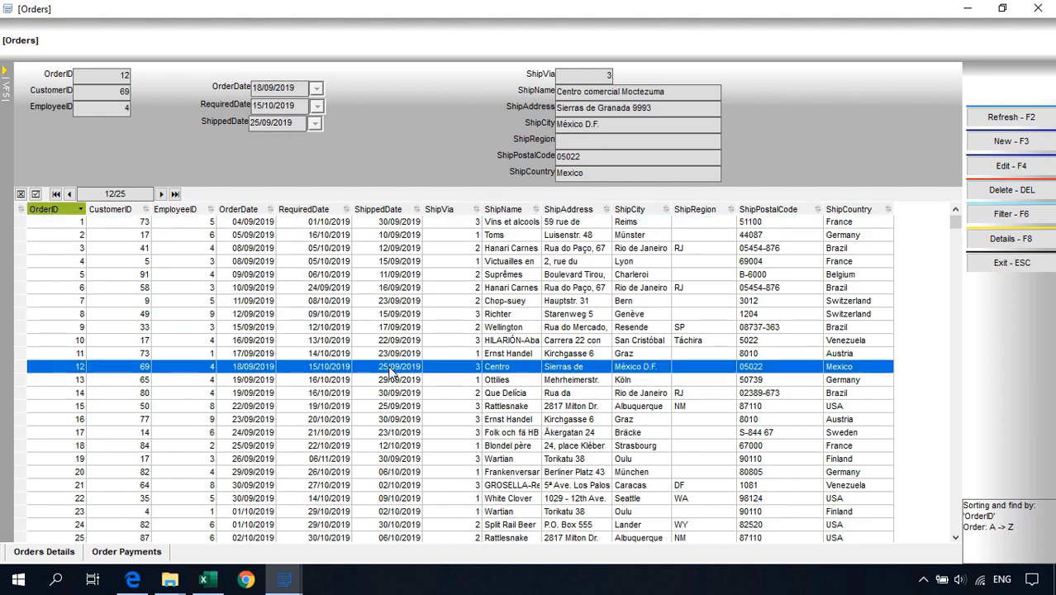
Close the Orders form and the Main Menu to return to the workbook
{"action": "key", "text": "Escape"}
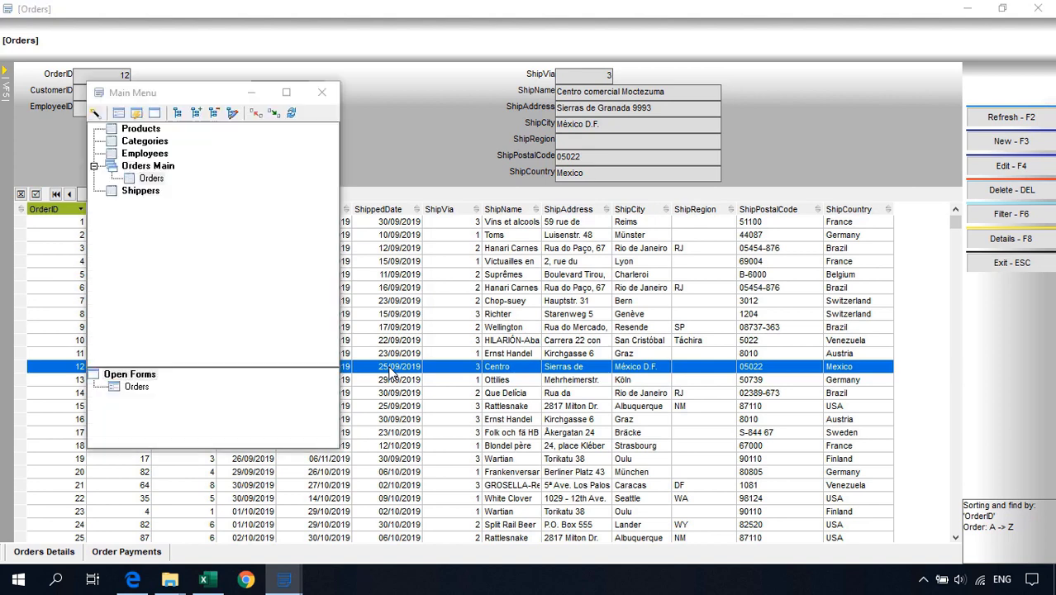
{"action": "left_click", "coordinate": [320, 87]}
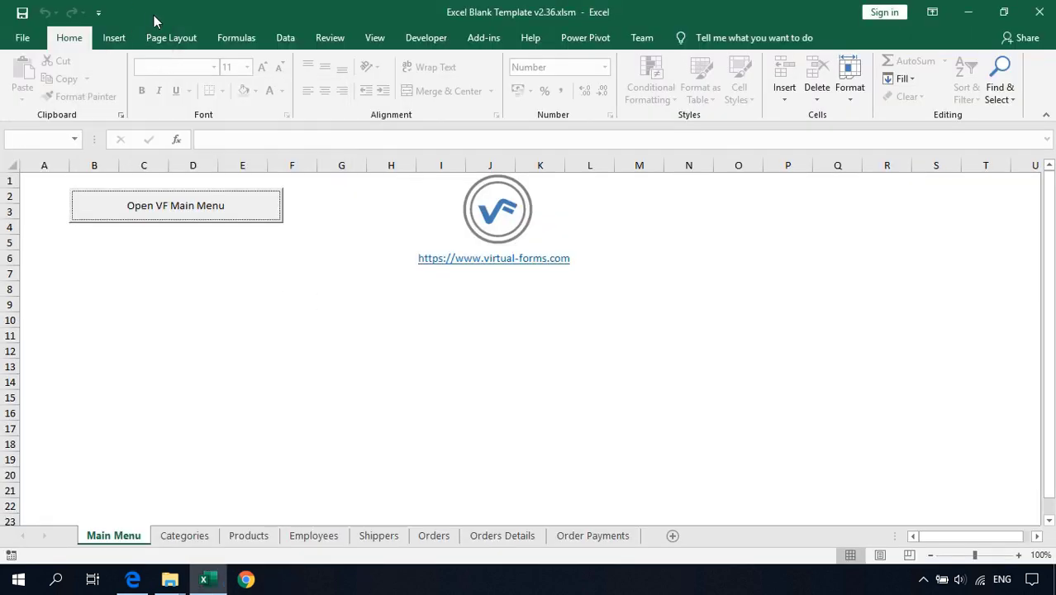